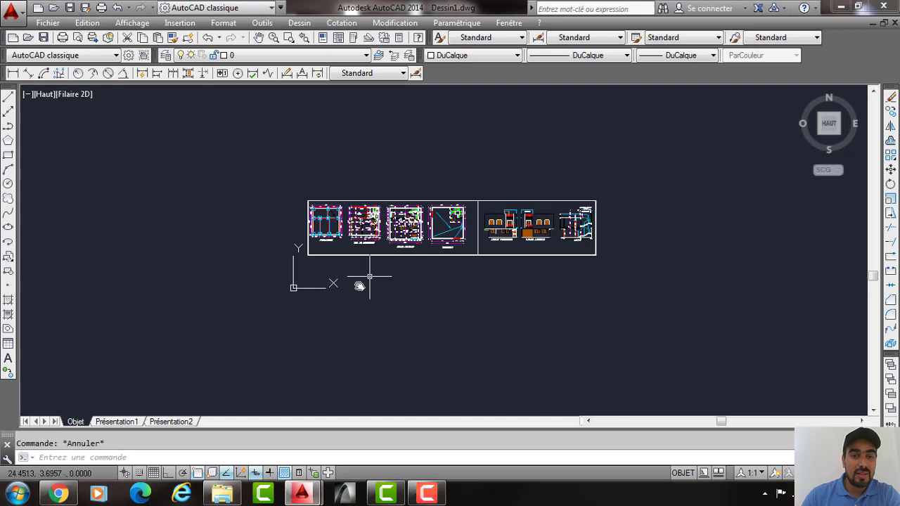
Look over the drawing sheet from the FONDATIONS, REZ DE CHAUSSEE, ETAGE COURANT and TERRASSE plans to the façades.
scroll(369, 276, "up", 2)
scroll(327, 204, "up", 1)
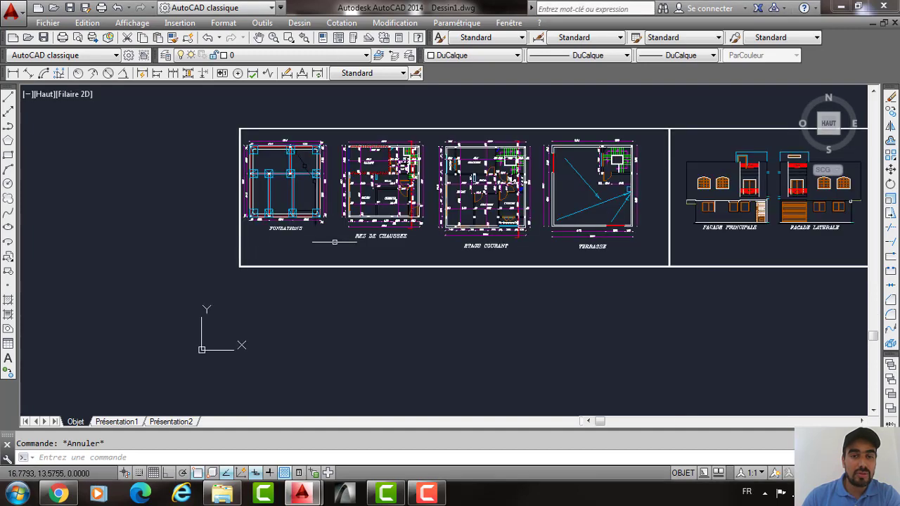
scroll(332, 249, "up", 1)
middle_click_drag(333, 250, 250, 270)
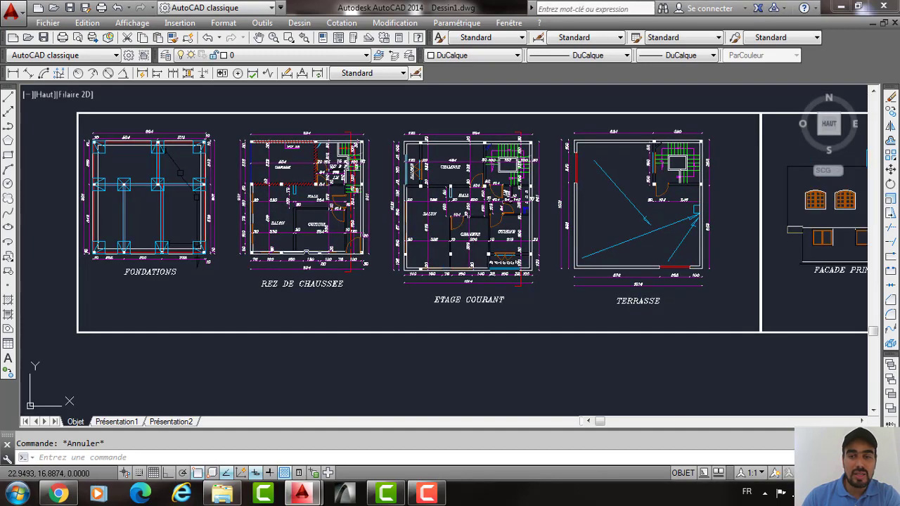
mouse_move(551, 281)
middle_mouse_down()
mouse_move(475, 267)
mouse_move(341, 272)
middle_mouse_up()
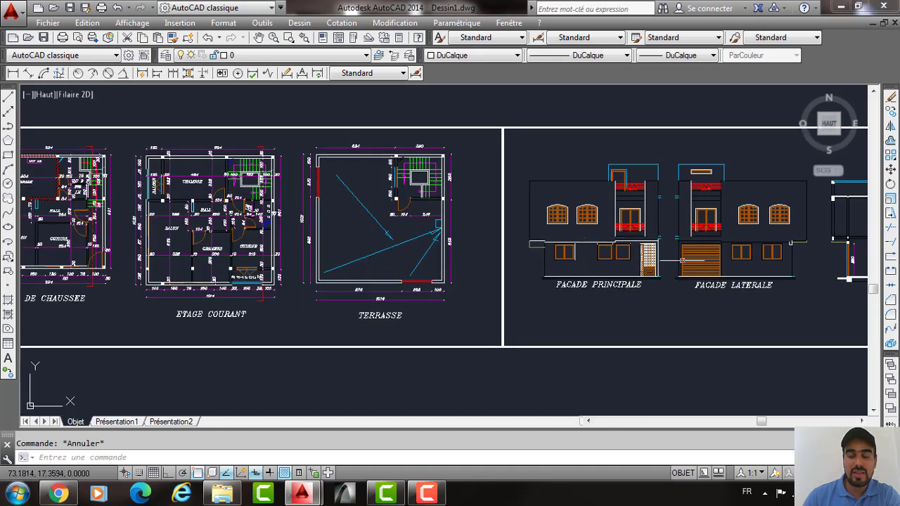
middle_click_drag(611, 279, 412, 281)
middle_click_drag(557, 239, 747, 230)
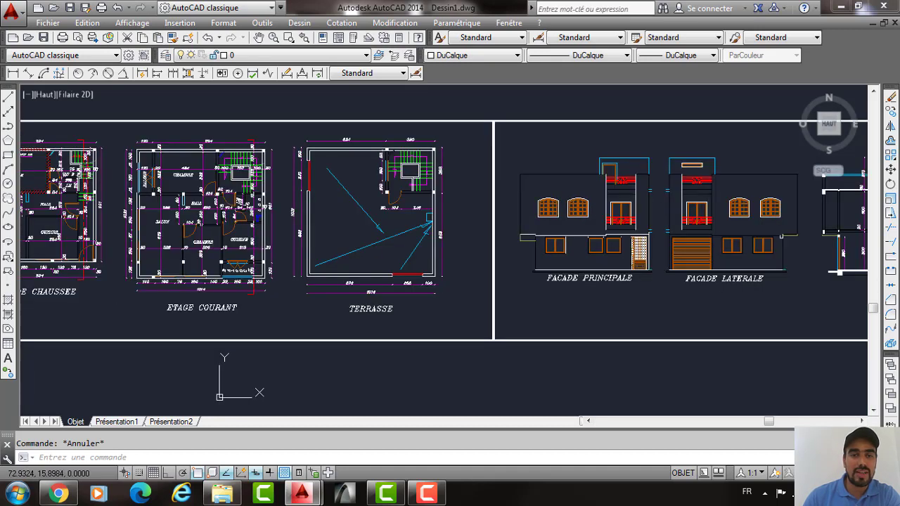
middle_click_drag(502, 209, 691, 138)
middle_click_drag(365, 213, 566, 179)
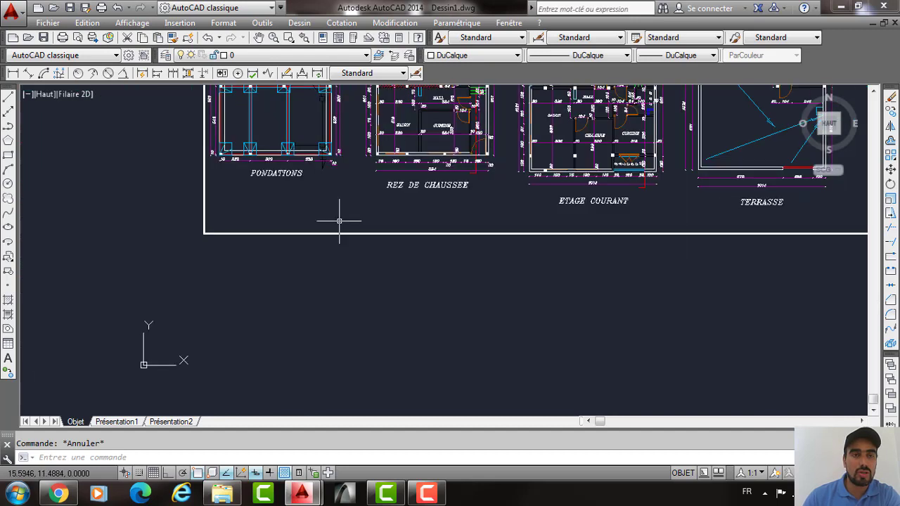
middle_click_drag(369, 251, 357, 206)
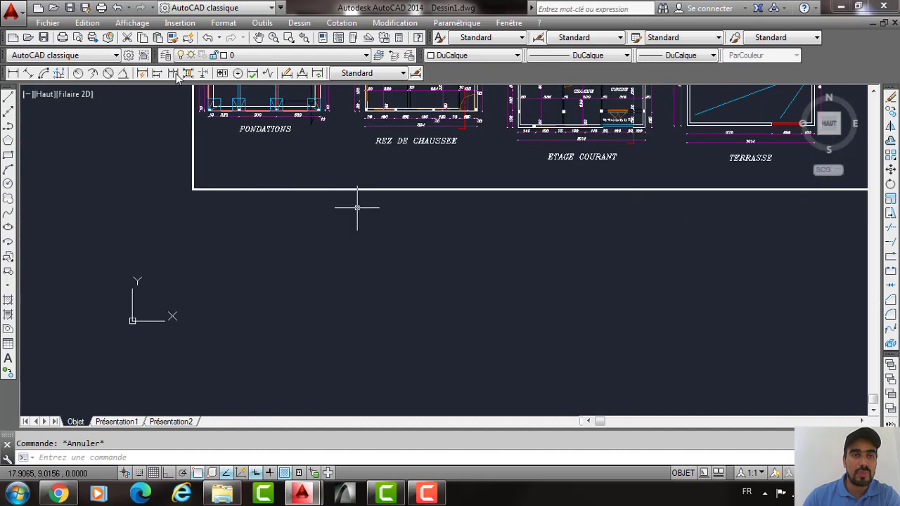
Open fc3827d2-8e54-4f0b-90b1-eca27ebd5daf.jpg from the EXAMEN 2021 folder on the desktop as a raster image reference.
left_click(142, 23)
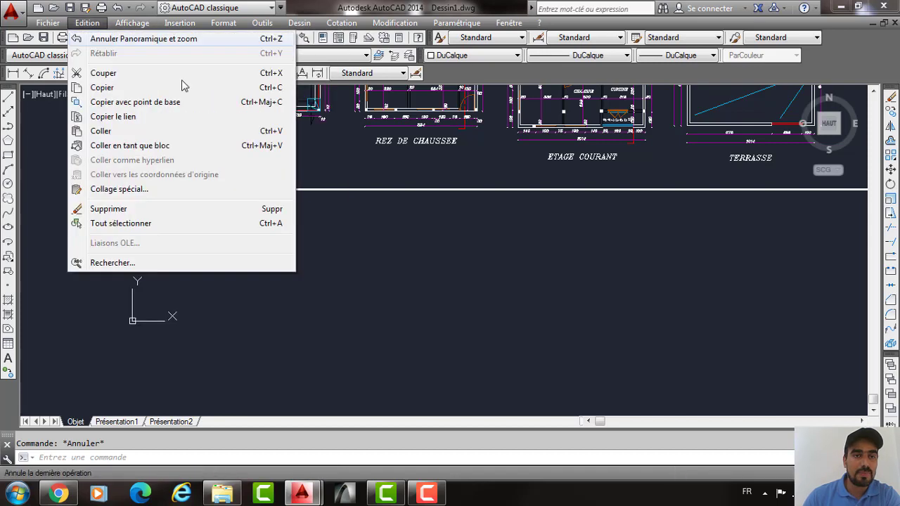
key("Left")
key("Right")
key("Right")
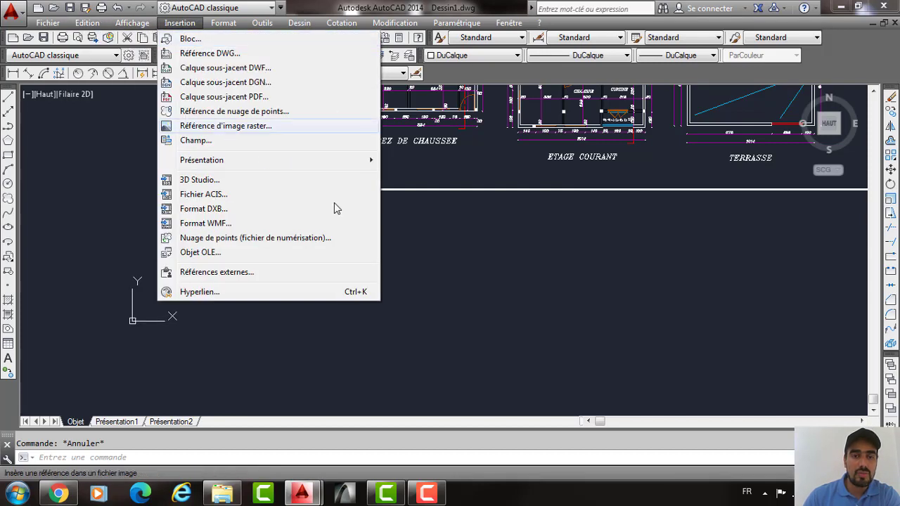
left_click(340, 126)
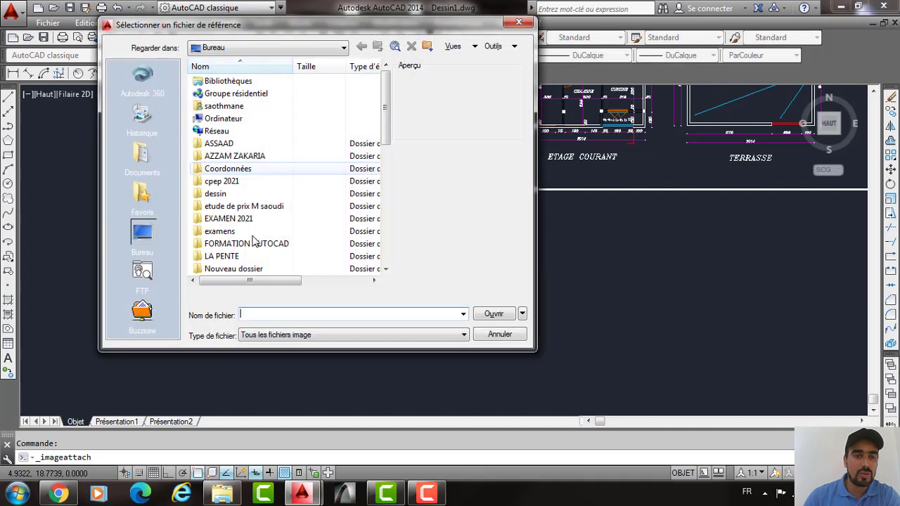
double_click(244, 223)
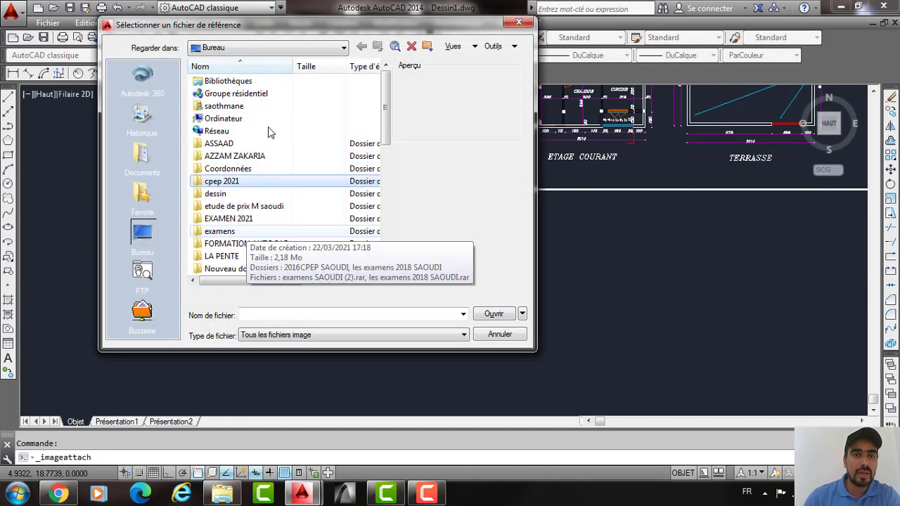
left_click(246, 93)
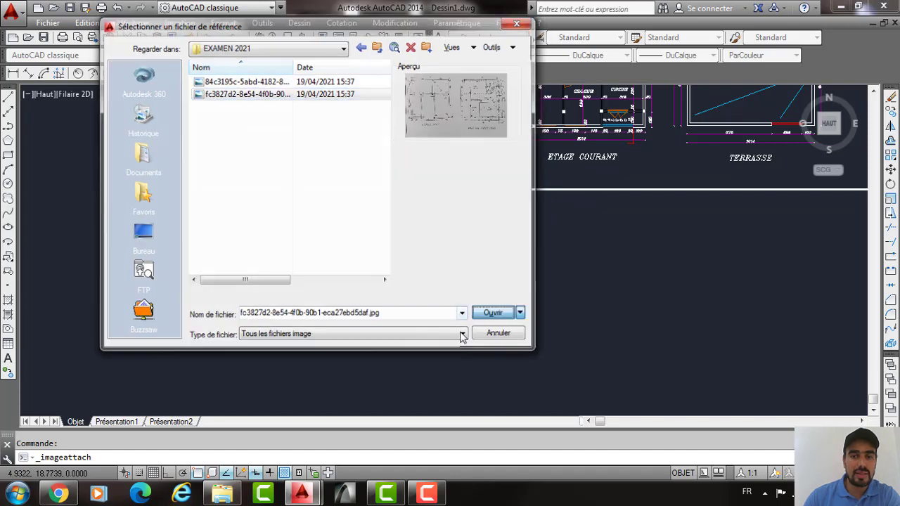
left_click(493, 314)
Place the scanned foundation and ground-floor image in the empty area below the drawing sheet, keeping on-screen insertion and scale.
left_click(462, 342)
scroll(412, 327, "down", 6)
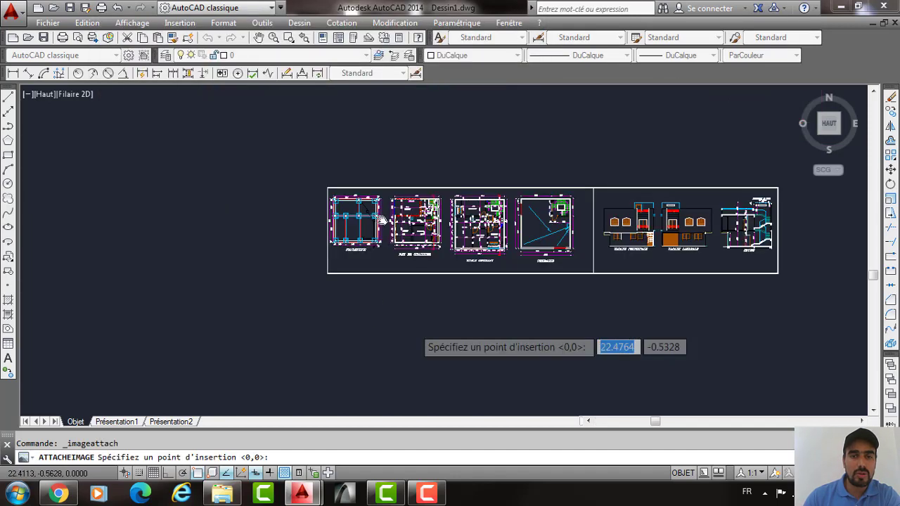
left_click(367, 326)
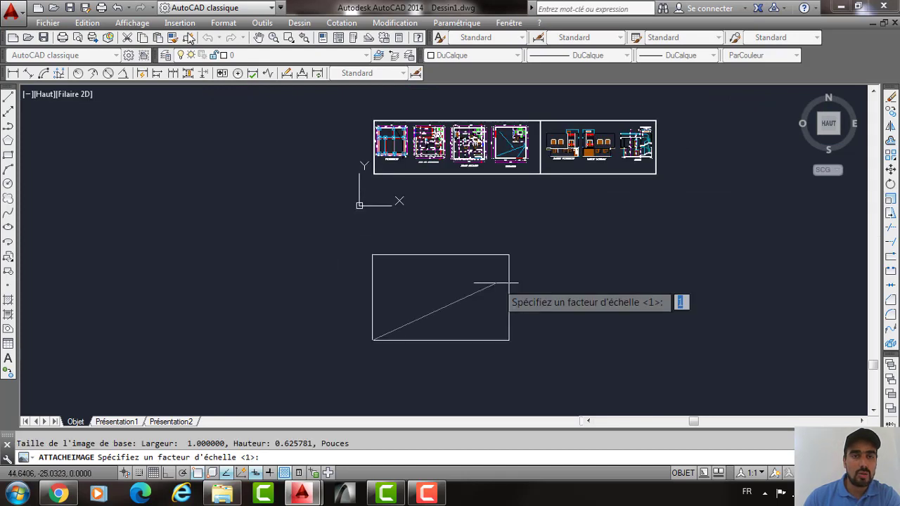
key("Return")
Attach the raster image 84c3195c-5abd-4182-834f-70f981a9aa40.jpg to the right of the first scan, setting its insertion point and scale on screen.
left_click(174, 24)
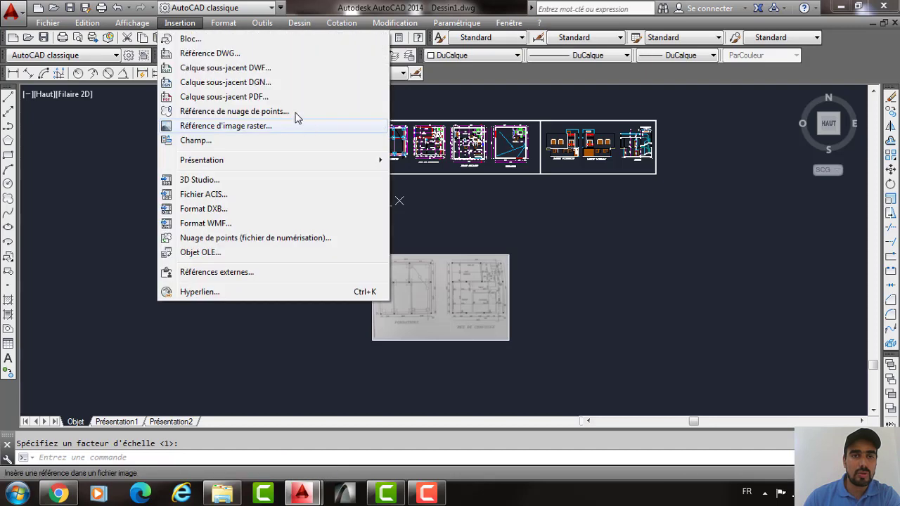
left_click(232, 126)
left_click(304, 94)
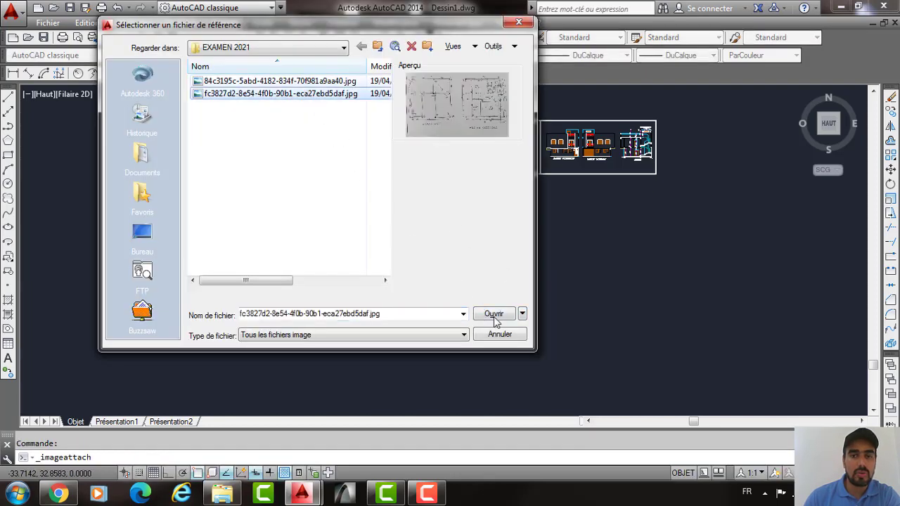
key("Up")
key("Return")
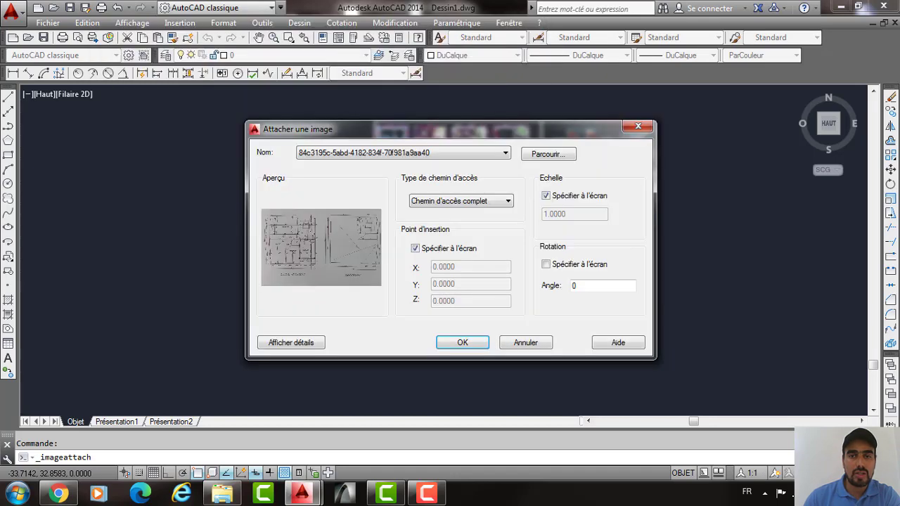
key("Return")
left_click(555, 303)
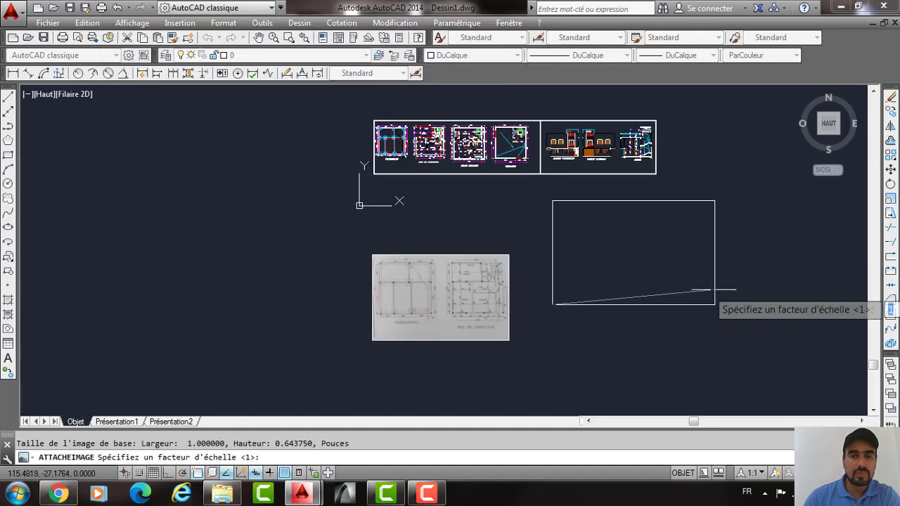
left_click(714, 290)
Measure the width of the lower-left corner column on the scanned REZ DE CHAUSSEE plan with a temporary line, without keeping it.
scroll(478, 279, "up", 4)
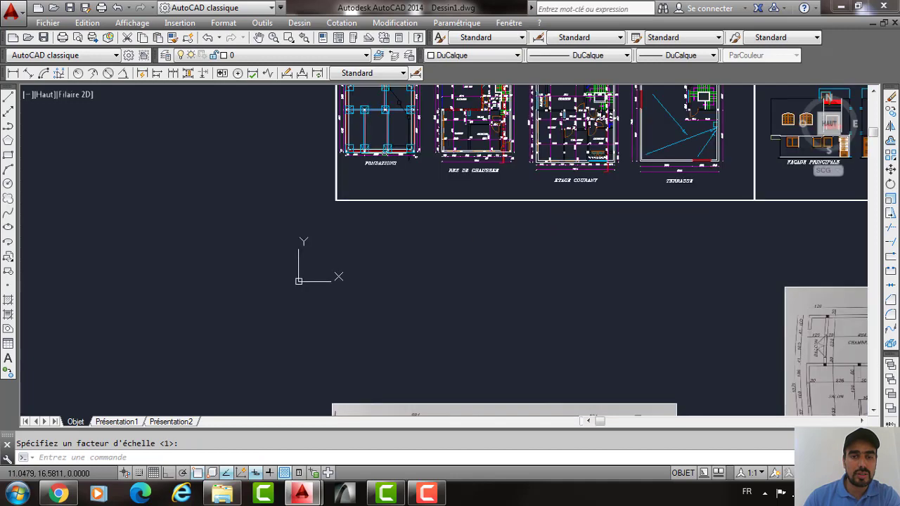
middle_click_drag(427, 245, 427, 91)
scroll(418, 316, "up", 2)
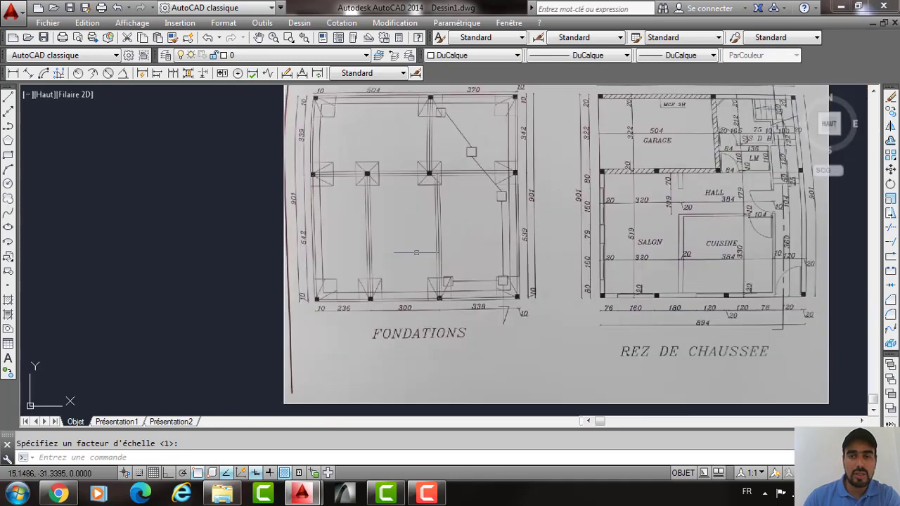
middle_click_drag(607, 212, 495, 219)
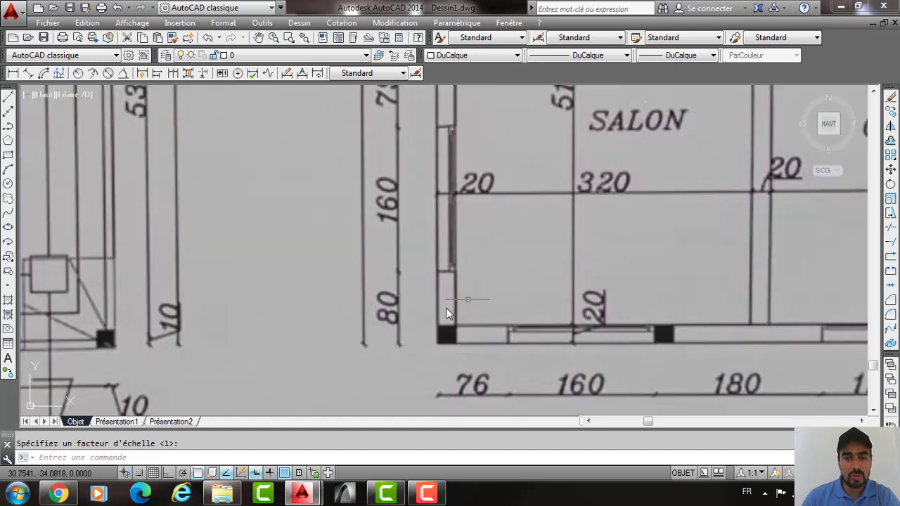
scroll(448, 299, "up", 5)
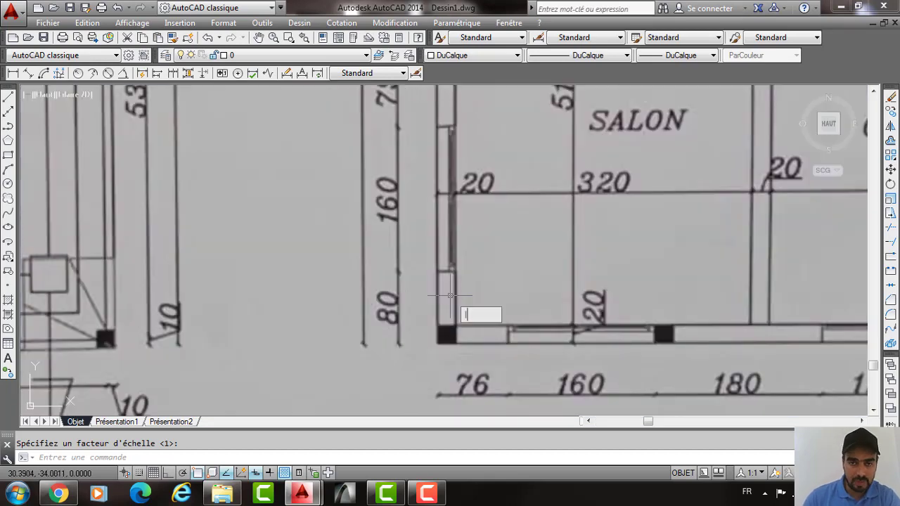
key("Return")
scroll(433, 325, "up", 3)
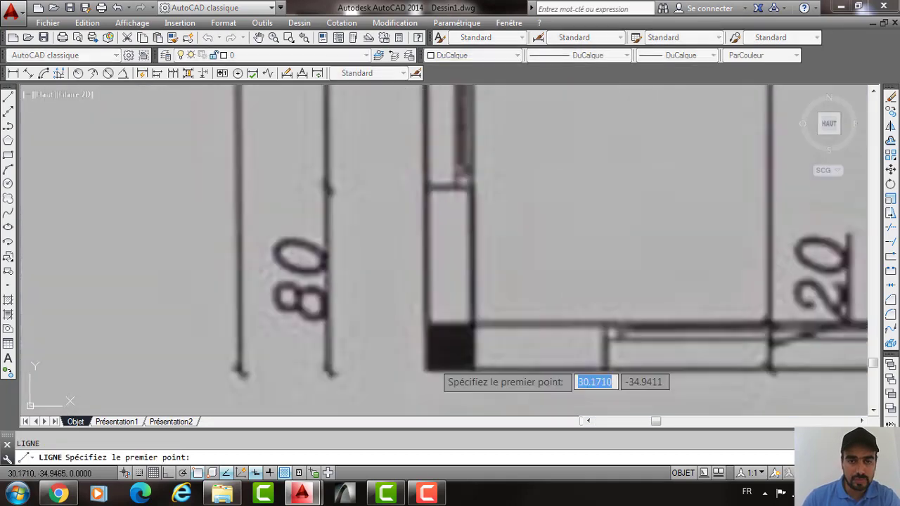
left_click(427, 325)
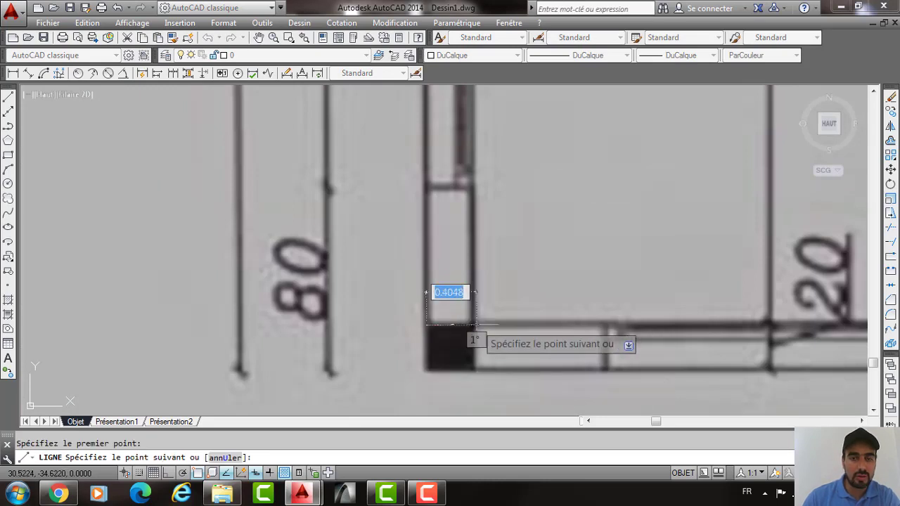
scroll(475, 324, "down", 5)
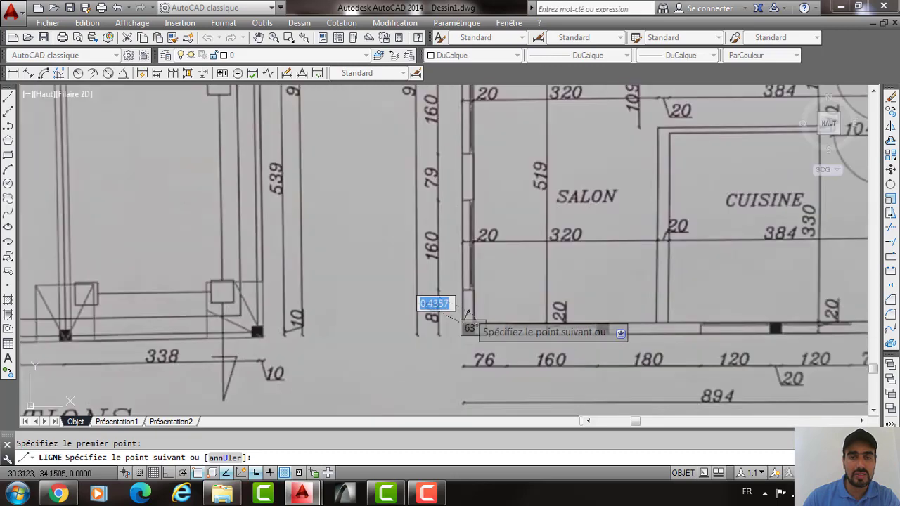
key("Escape")
Scale the scanned foundation and ground-floor image by a factor of 20/40 from a base point near its centre.
scroll(469, 267, "down", 2)
scroll(531, 206, "down", 7)
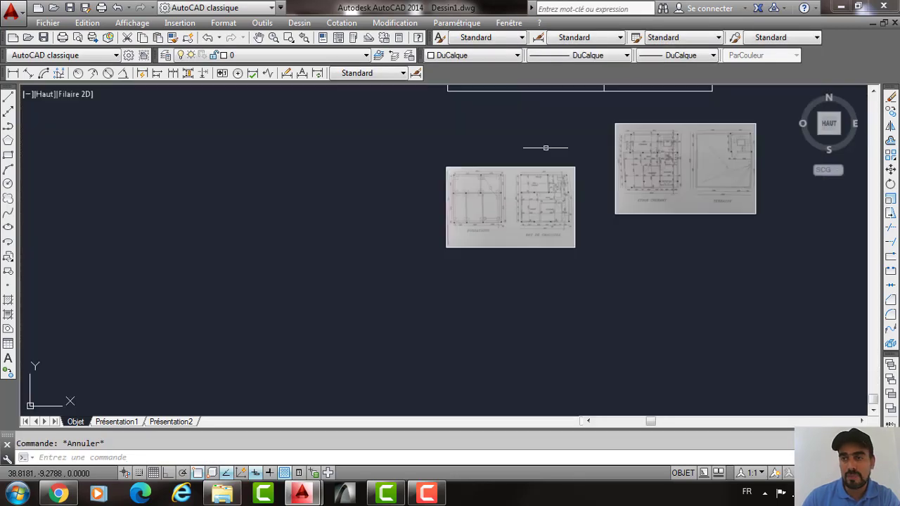
left_click(544, 146)
left_click(524, 186)
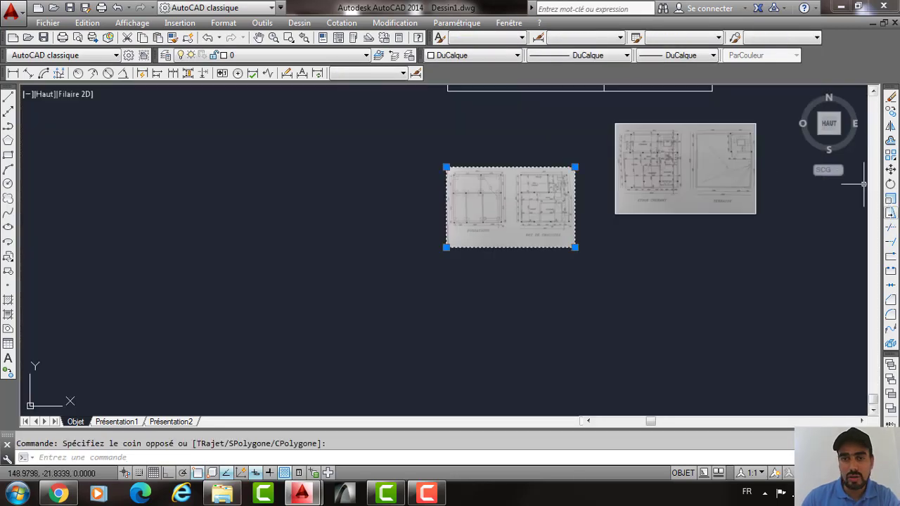
left_click(890, 198)
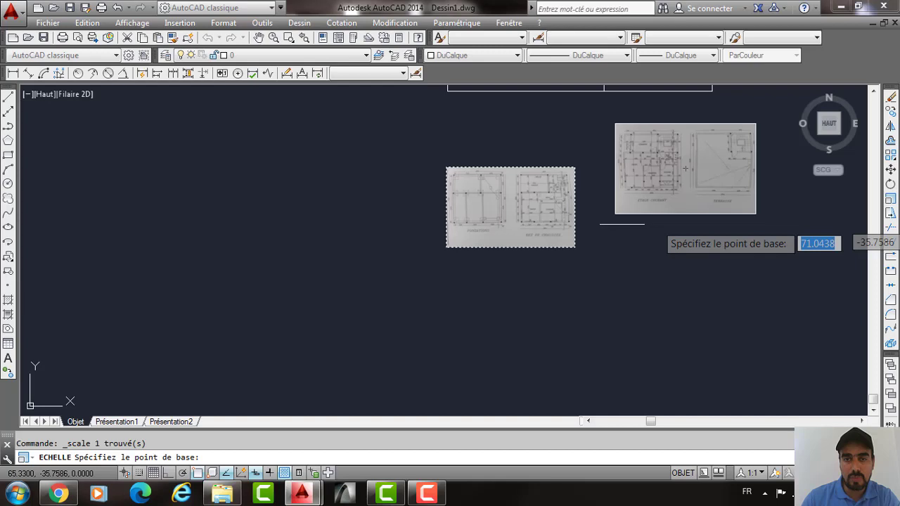
left_click(513, 210)
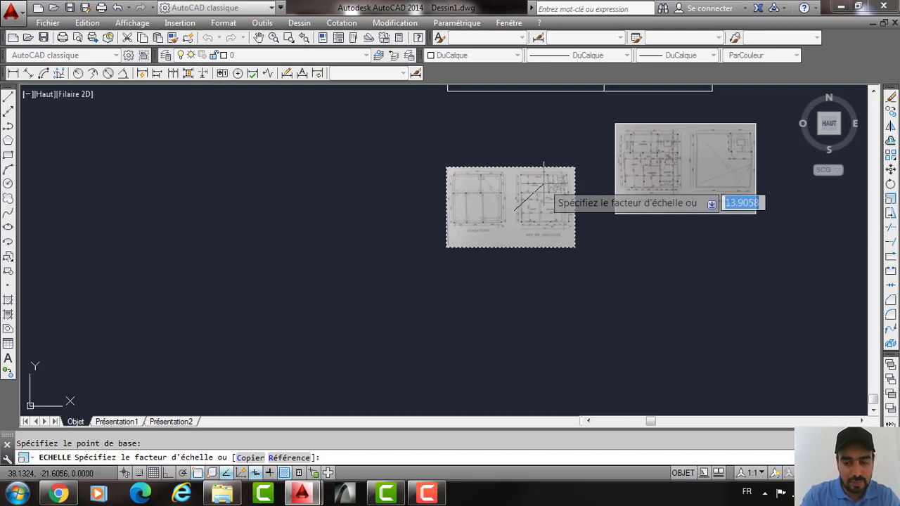
type("2")
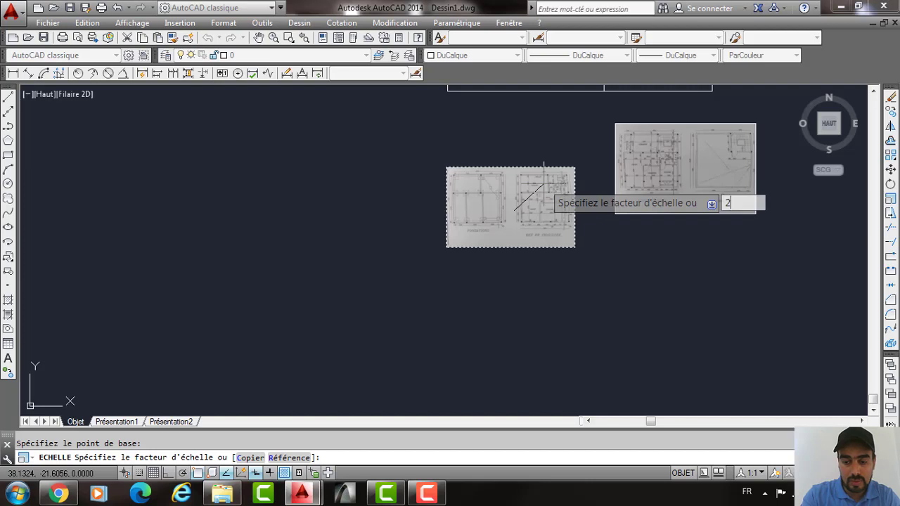
type("0/40")
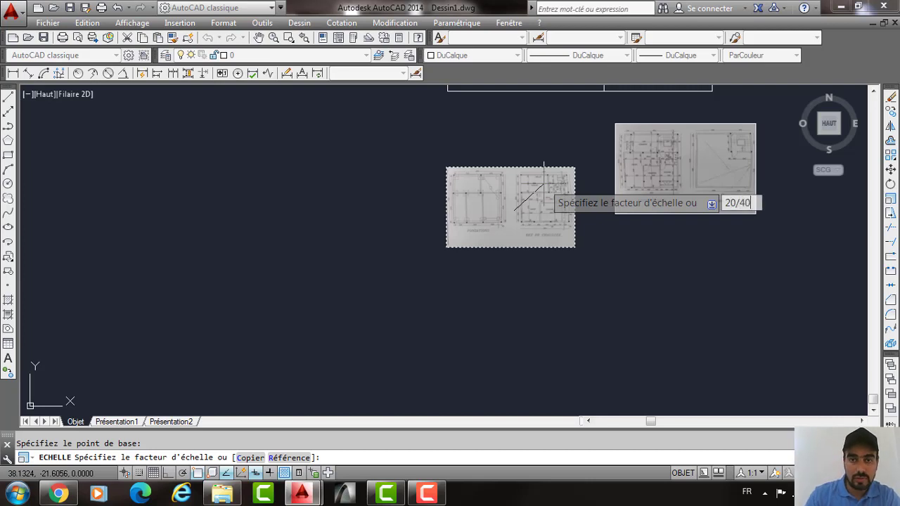
key("Return")
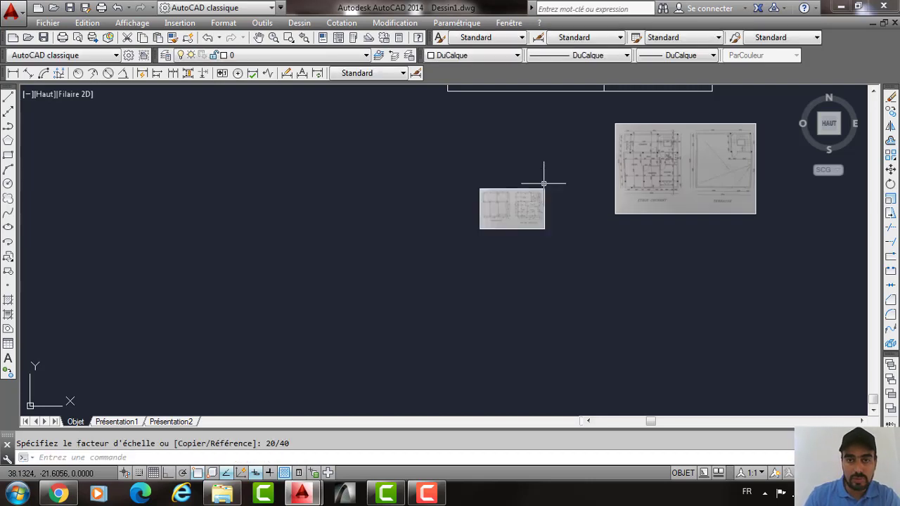
Check the same REZ DE CHAUSSEE corner column's width on the rescaled scan with another temporary line, without keeping it.
scroll(545, 183, "up", 5)
scroll(500, 245, "up", 6)
type("L")
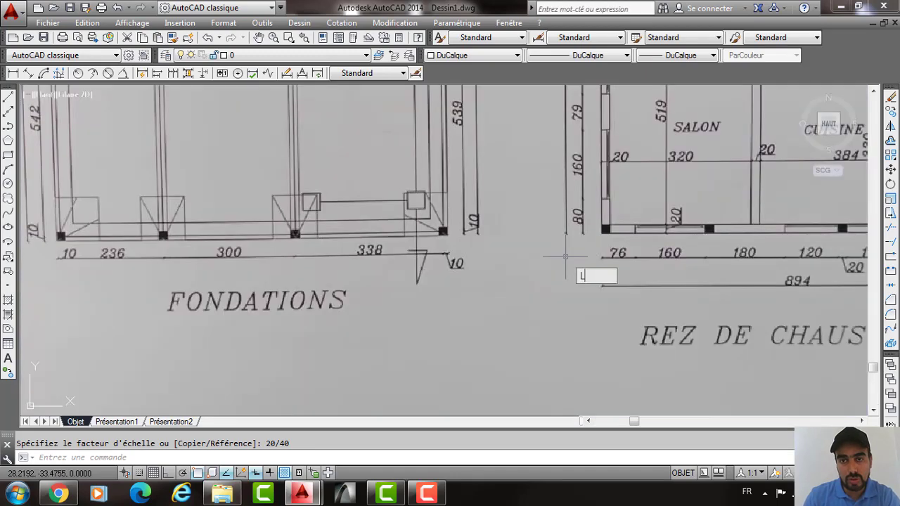
key("Return")
scroll(602, 240, "up", 5)
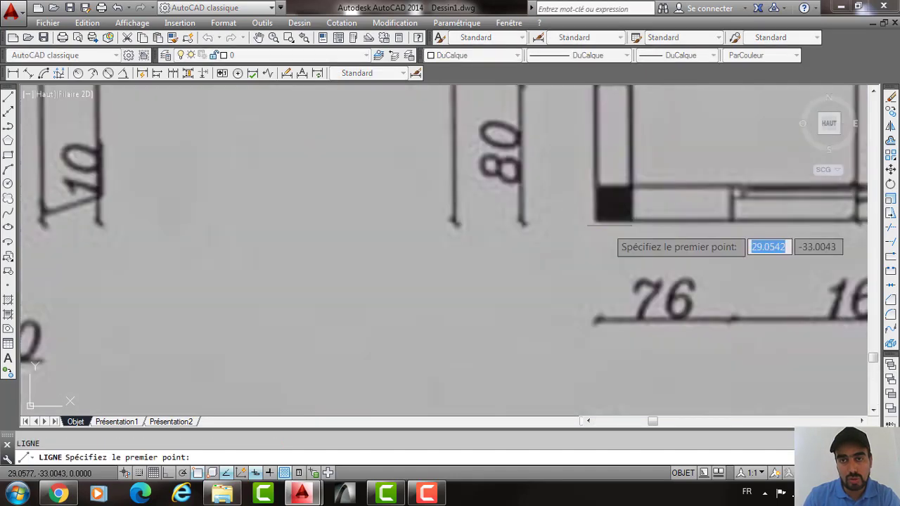
left_click(631, 186)
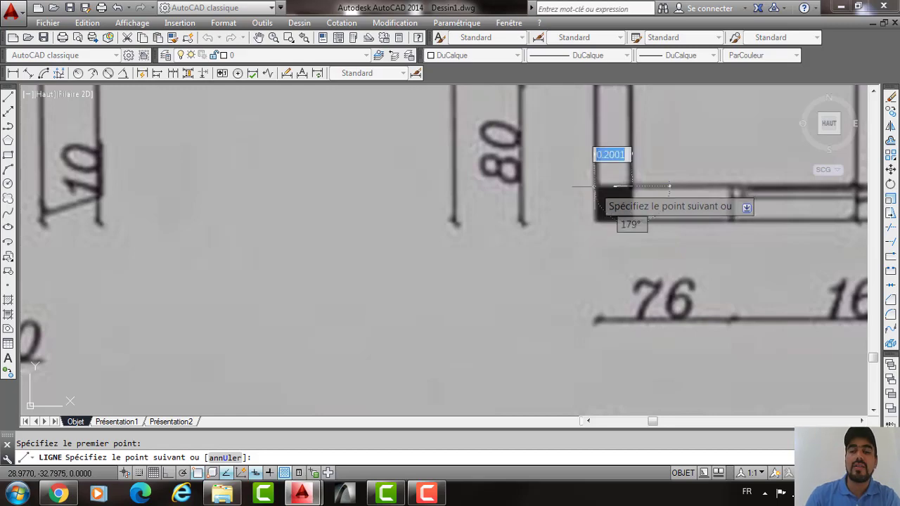
key("Escape")
Measure the width of the lower-right corner column on the scanned ETAGE COURANT plan with a temporary line, without keeping it.
scroll(597, 188, "down", 8)
scroll(568, 191, "down", 7)
mouse_move(568, 190)
middle_mouse_down()
mouse_move(492, 229)
mouse_move(308, 262)
middle_mouse_up()
scroll(625, 148, "up", 6)
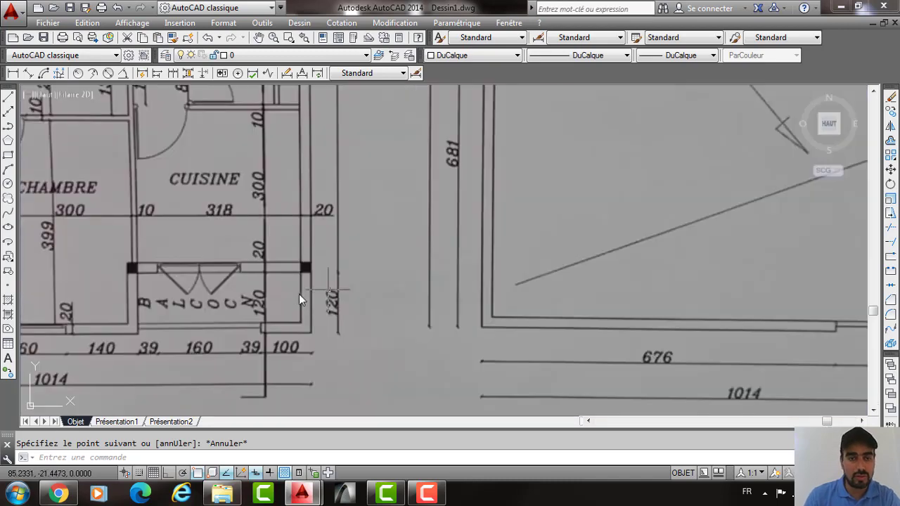
type("L")
key("Return")
scroll(324, 298, "up", 4)
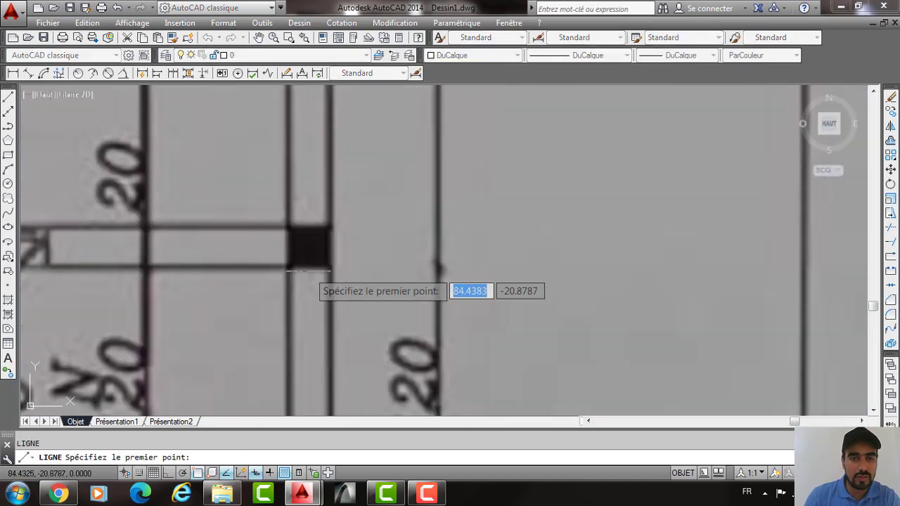
left_click(289, 267)
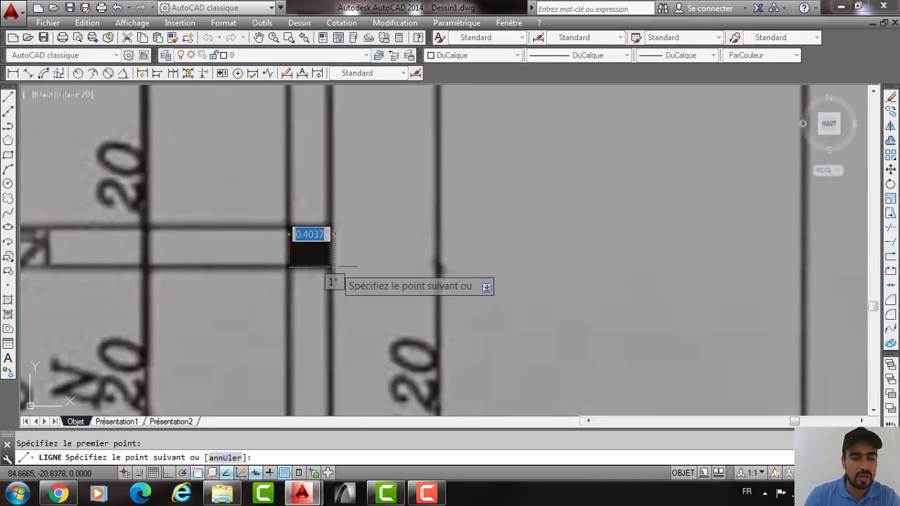
key("Escape")
Scale the scanned ETAGE COURANT and TERRASSE image by a factor of 20/40 from a base point near the kitchen.
scroll(335, 266, "down", 10)
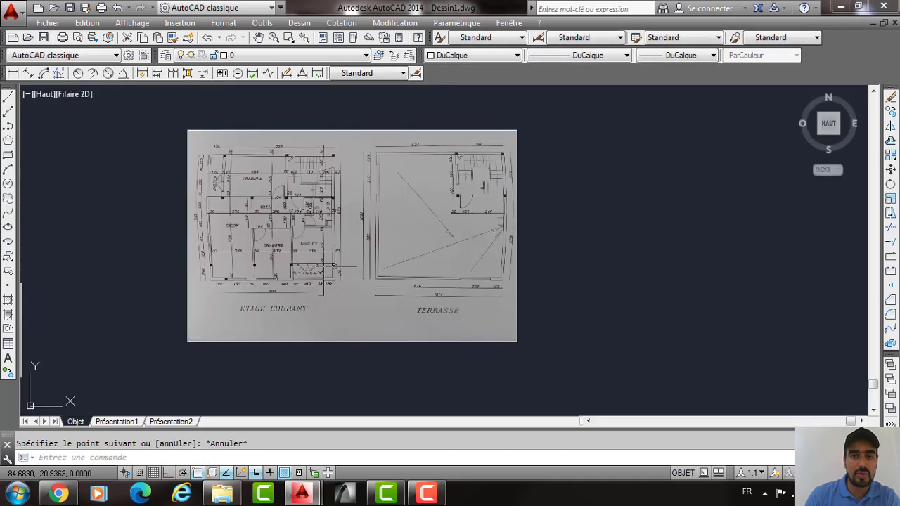
left_click(556, 154)
left_click(362, 172)
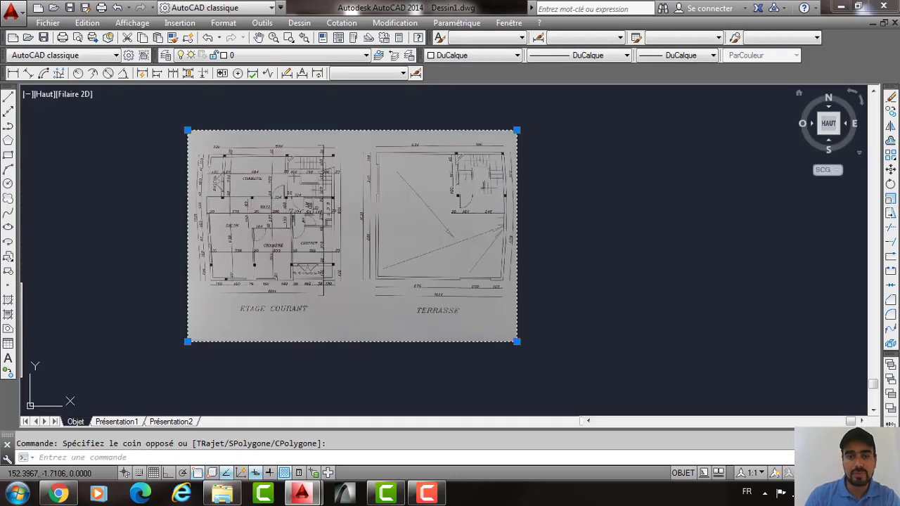
left_click(891, 199)
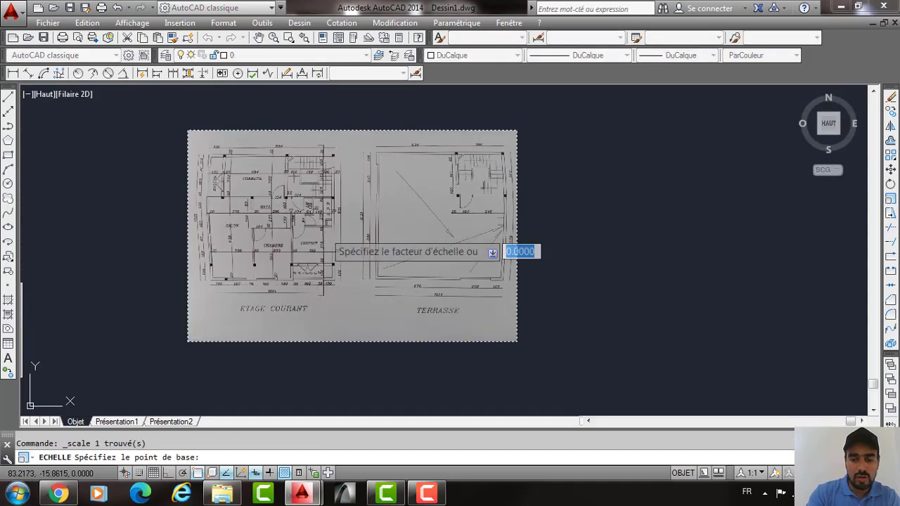
left_click(324, 232)
type("20")
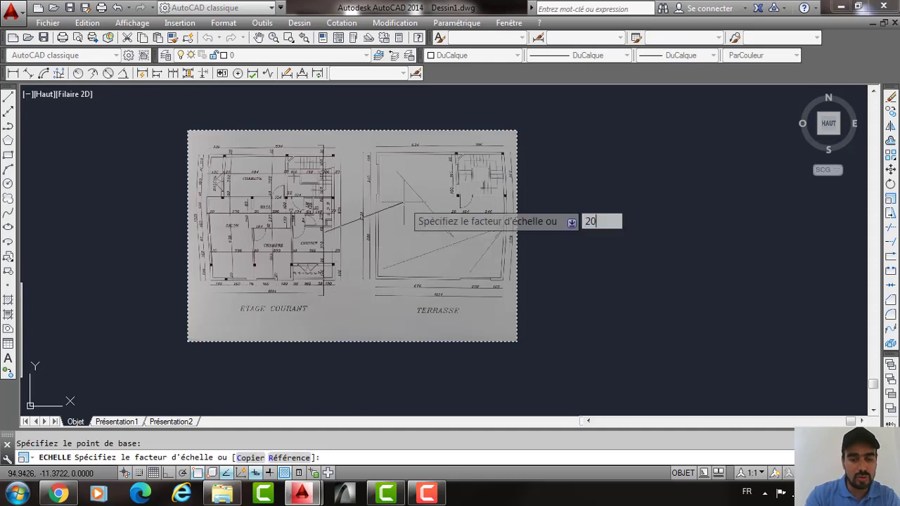
type("/40")
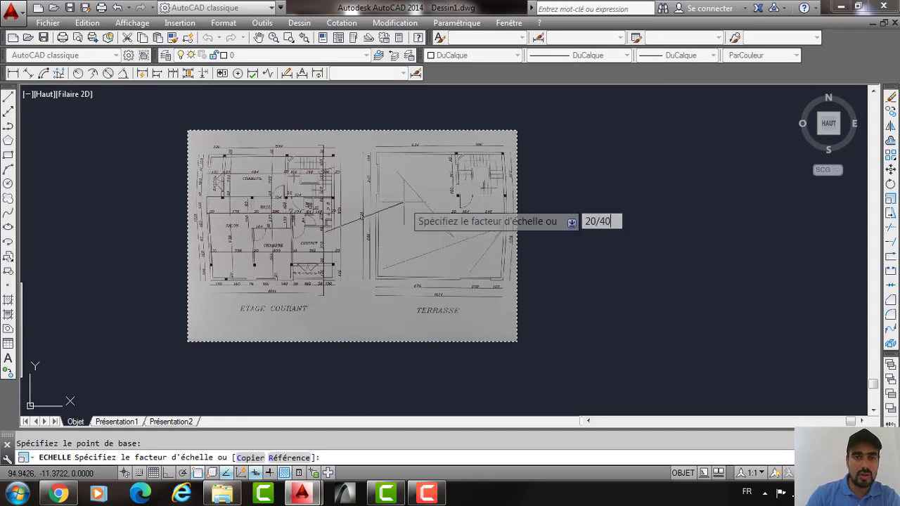
key("Return")
Move the ETAGE COURANT and TERRASSE scan down beside the foundation and ground-floor scan, leaving a gap between them.
left_click(367, 179)
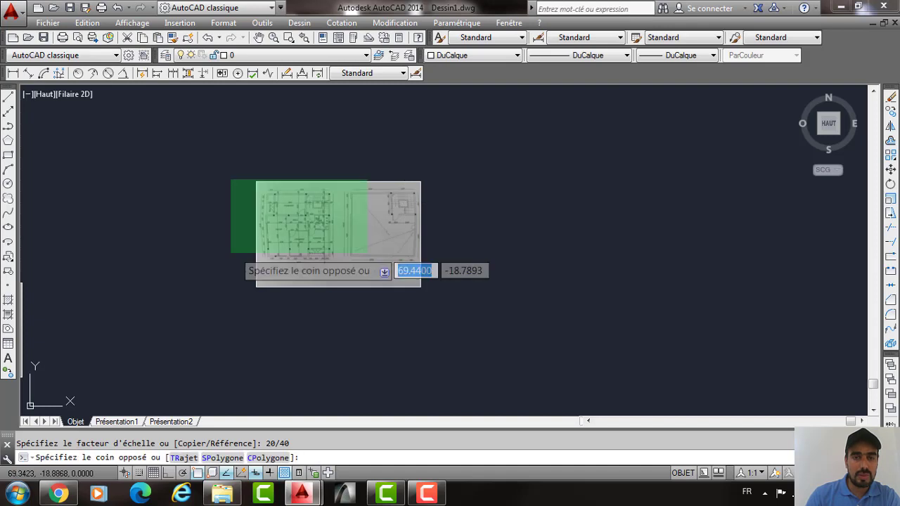
left_click(231, 253)
type("D")
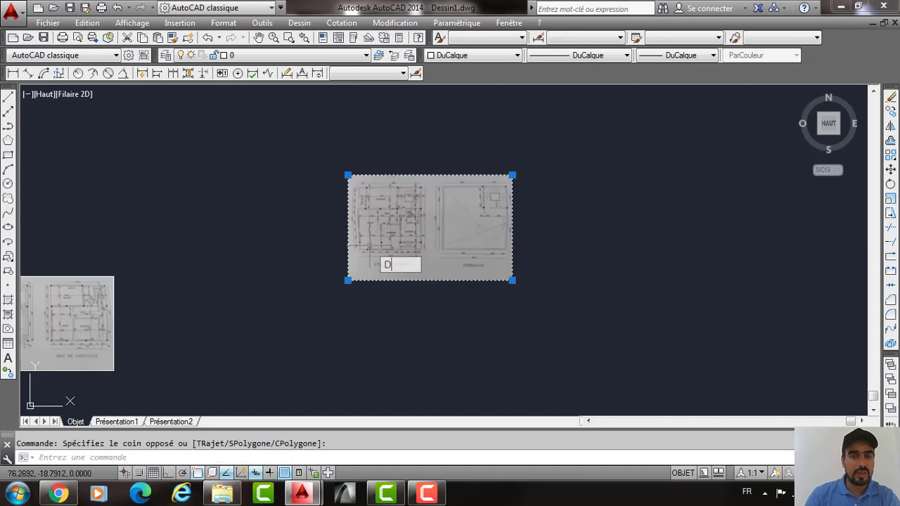
key("Return")
left_click(352, 264)
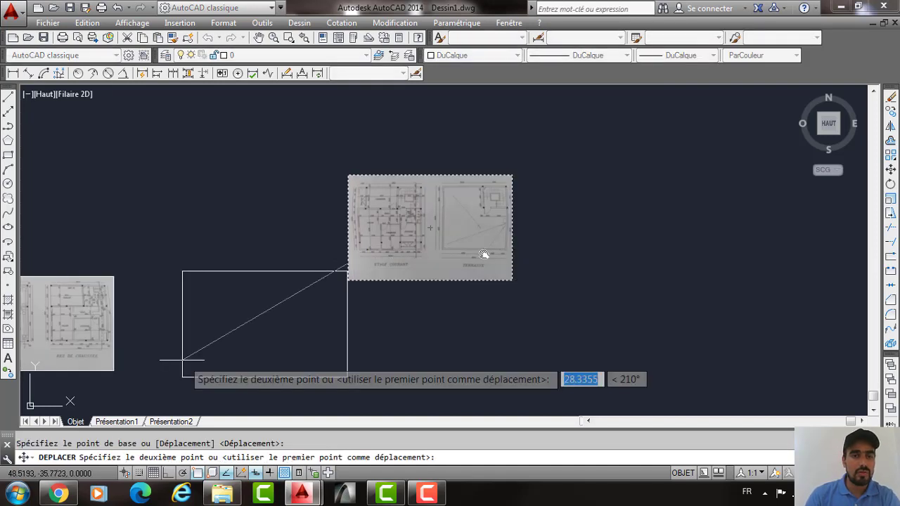
left_click(176, 359)
Move the foundation and ground-floor scan slightly up and closer to the ETAGE COURANT and TERRASSE scan.
middle_click_drag(177, 346, 438, 285)
left_click(391, 225)
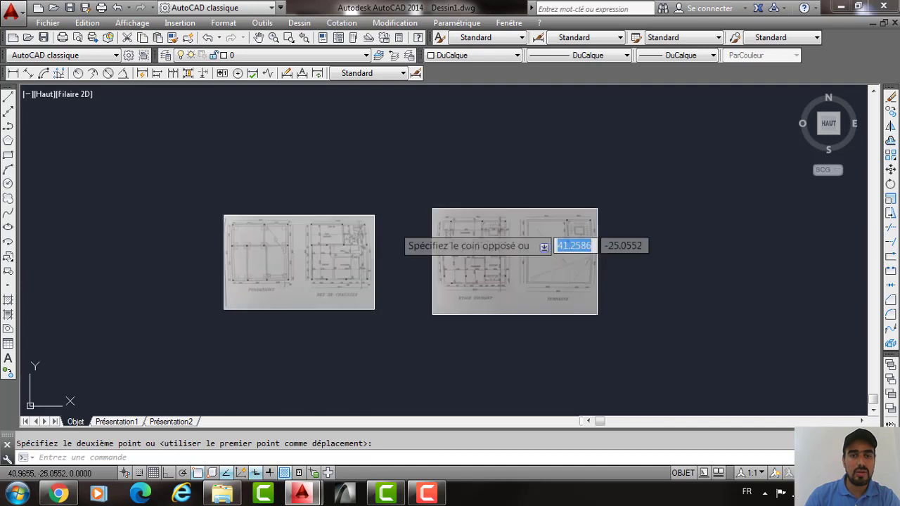
left_click(394, 246)
key("Escape")
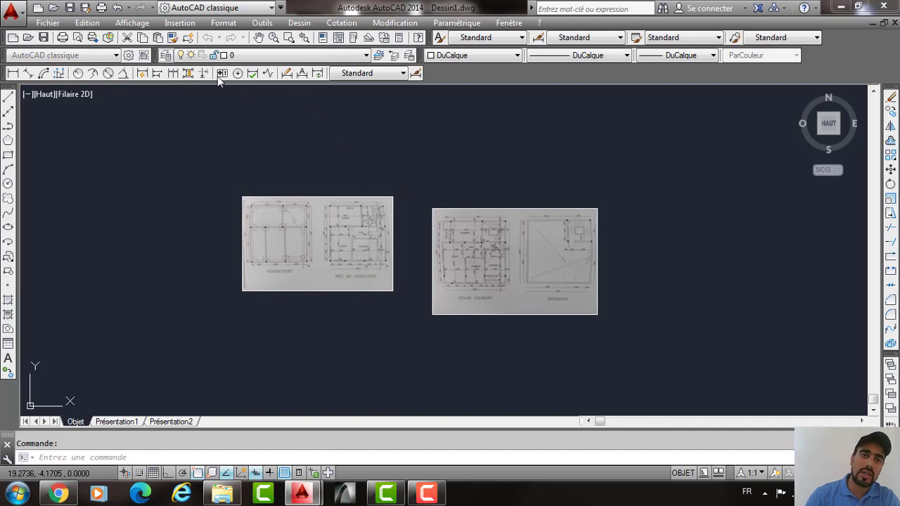
Create two new layers named 1 SEMELLES and 1 POTEAUX.
left_click(166, 55)
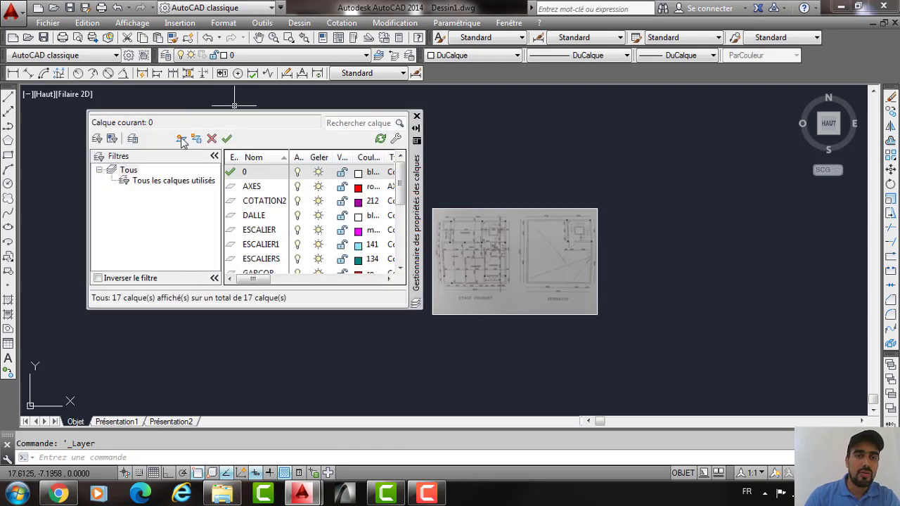
key("alt+n")
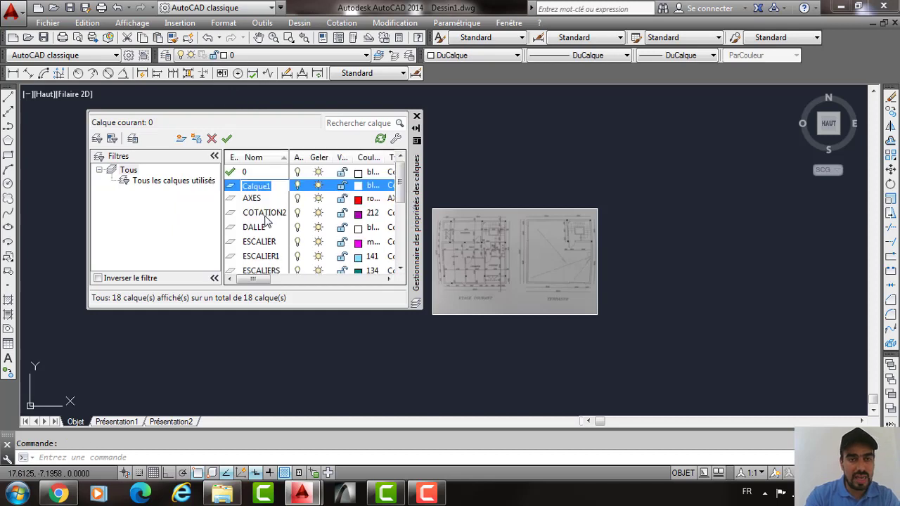
type("1")
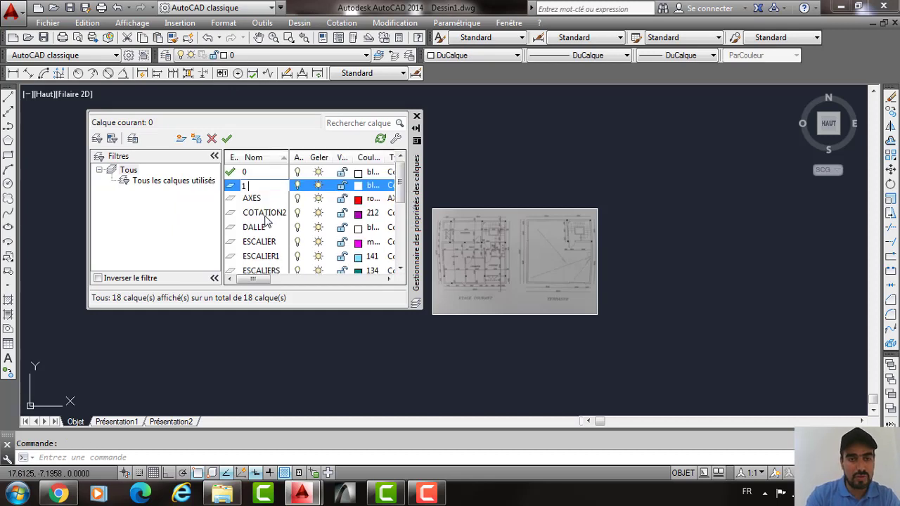
type(" SEMELLES")
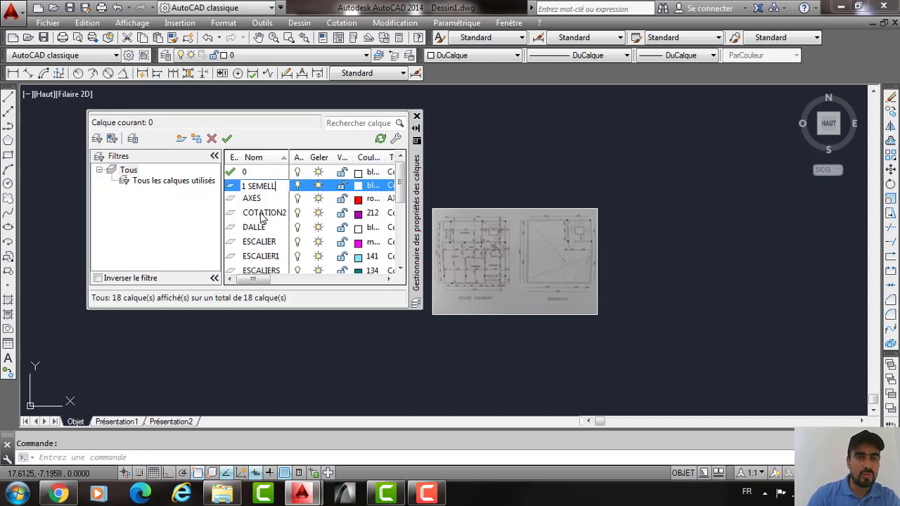
left_click(182, 140)
type("1 ")
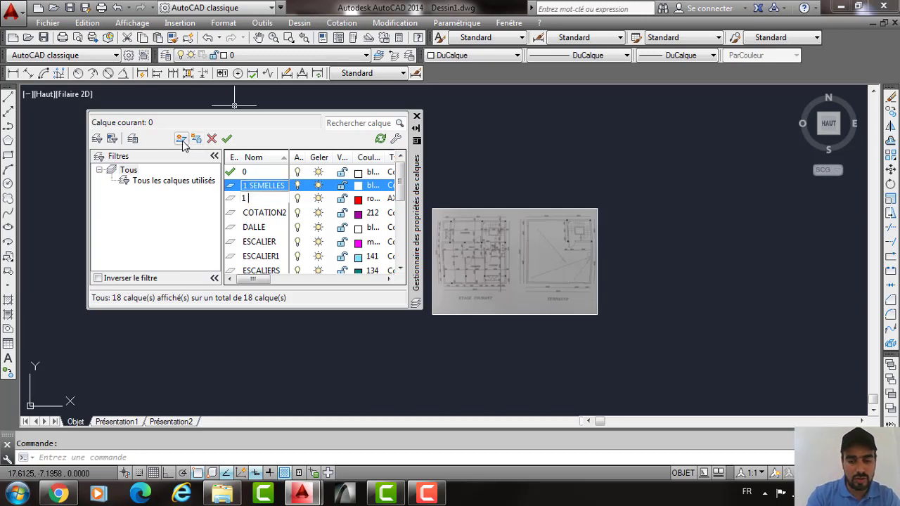
type("POTE")
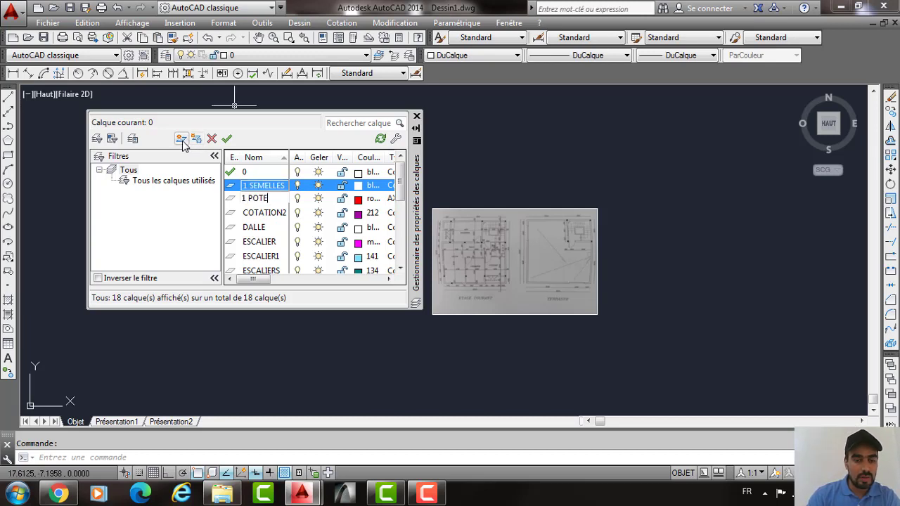
type("AUX")
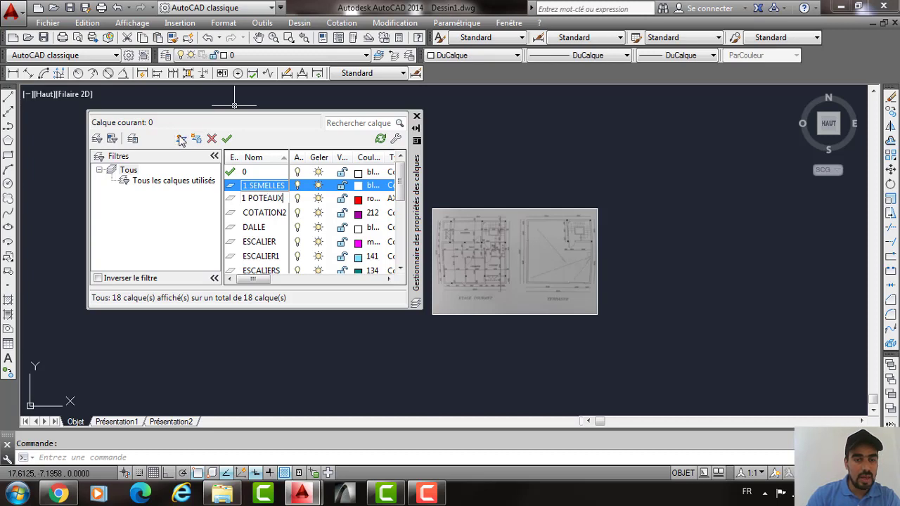
Add two more layers named 1 CHAINAGES and 1 LONGRINES.
left_click(181, 140)
type("1 ")
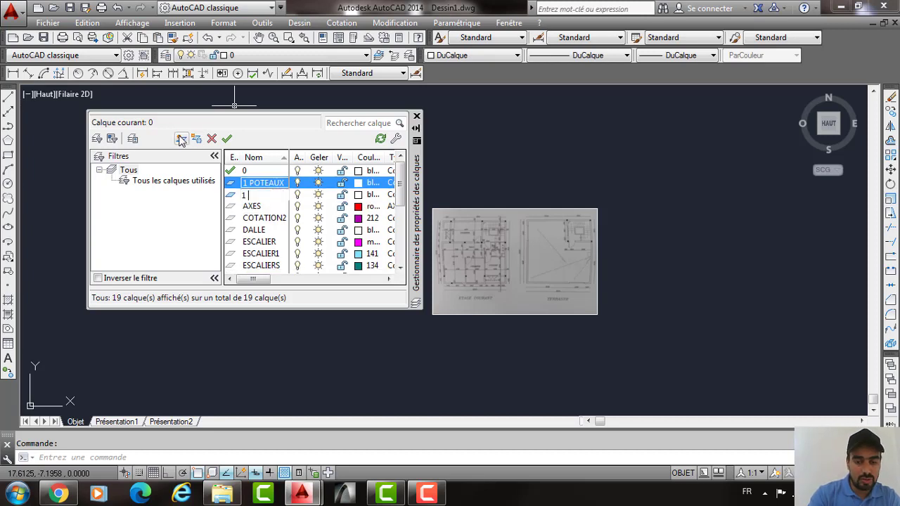
type("CH")
type("AINAGES")
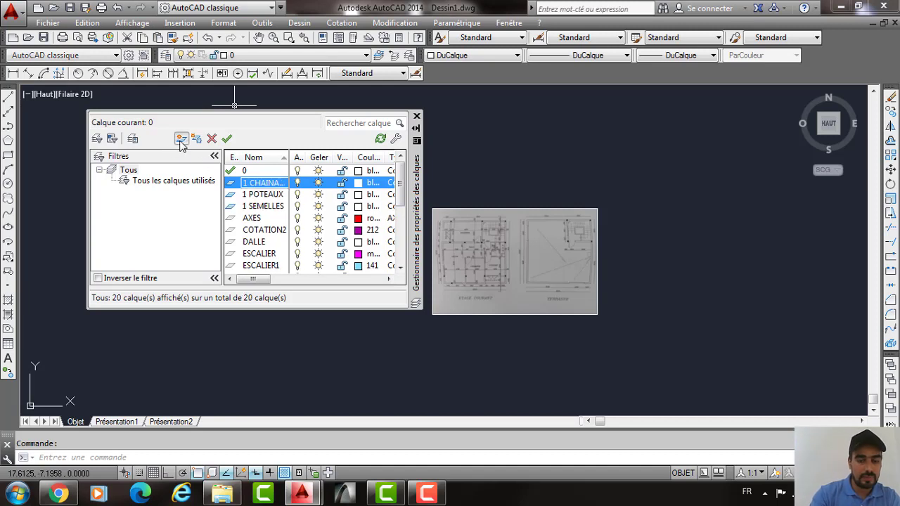
left_click(181, 139)
type("1 LO")
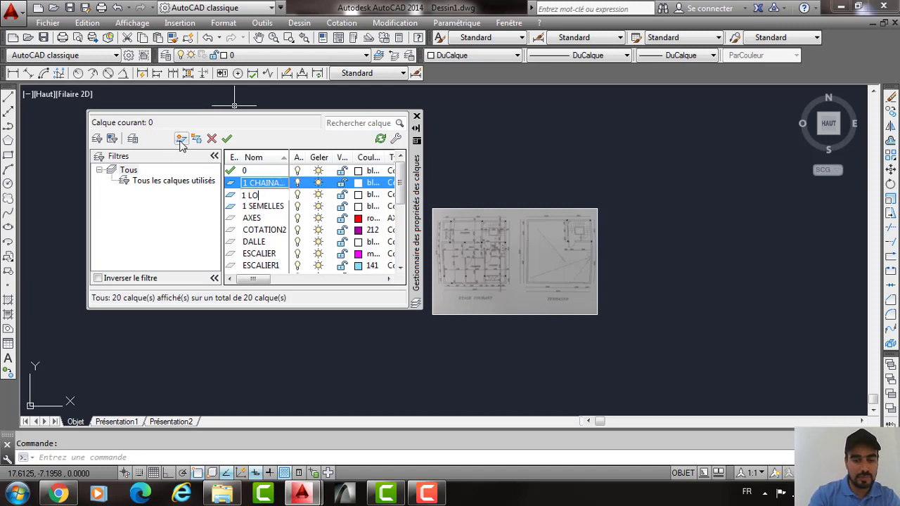
type("NGRINE")
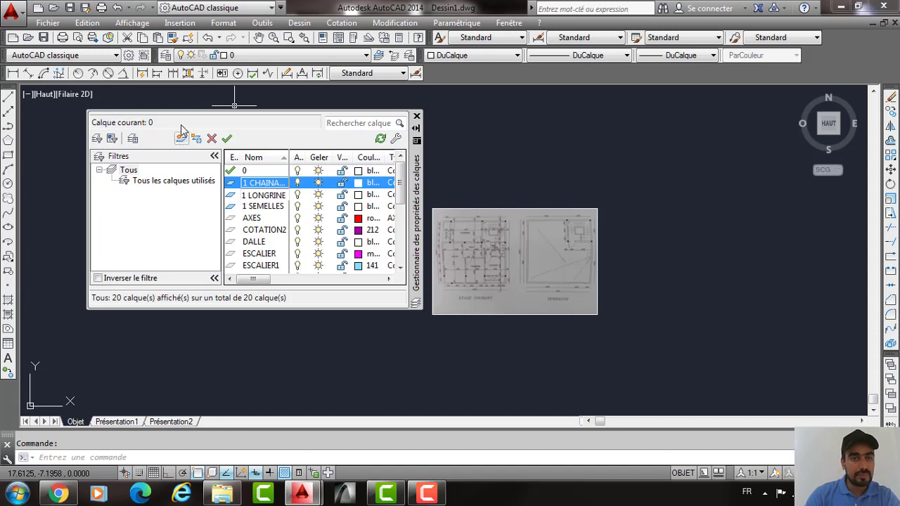
type("S")
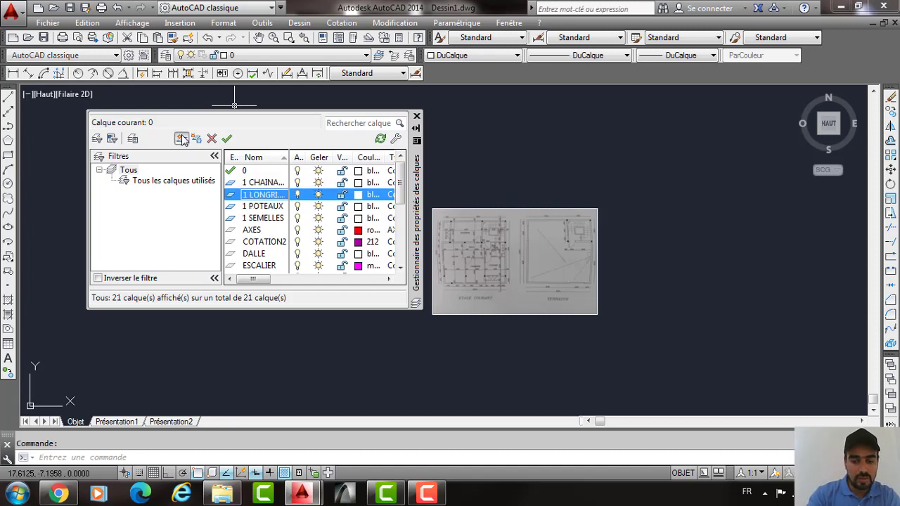
Create a layer named 1 MUR and set its colour to index 201.
left_click(180, 138)
type("1 MUR")
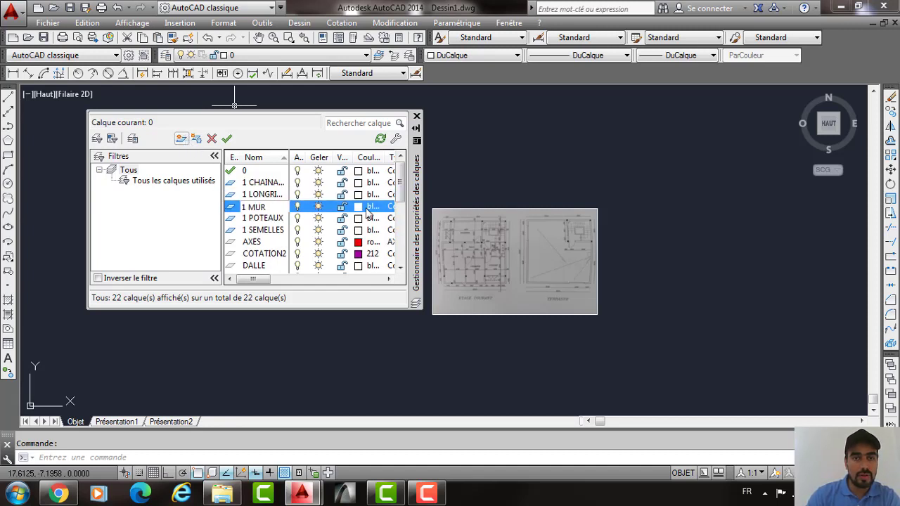
key("Return")
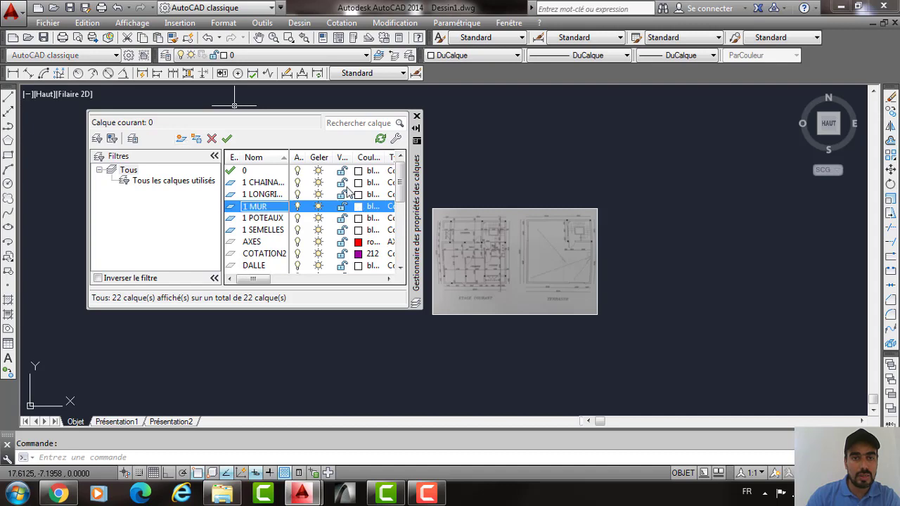
left_click(361, 183)
type("201")
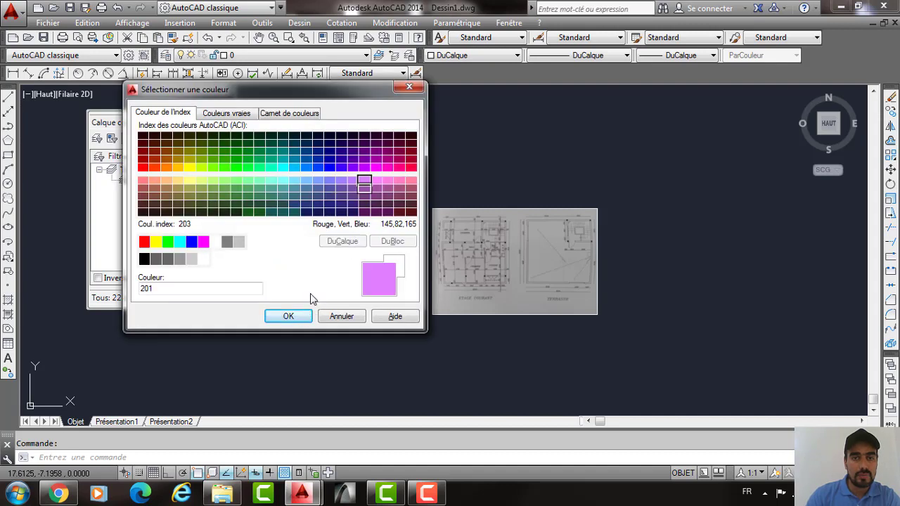
key("Return")
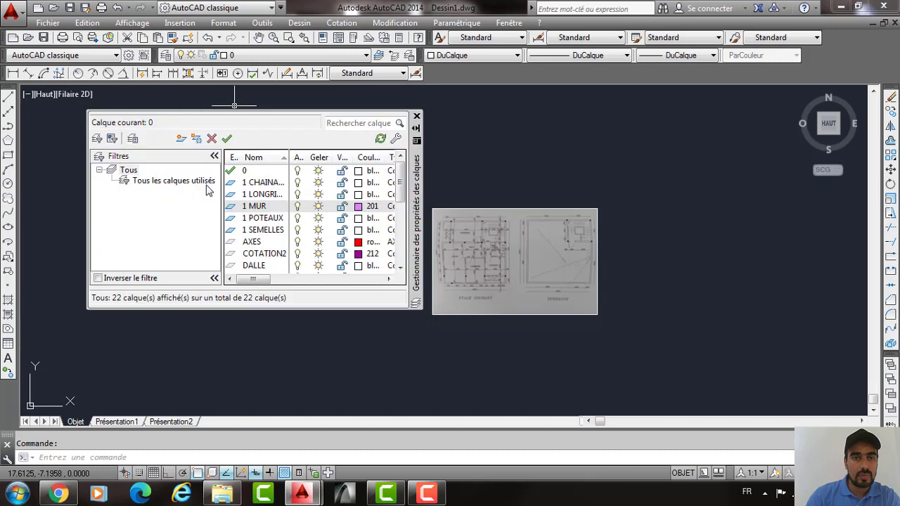
Set the 1 LONGRINES layer's colour to index 61 and the 1 SEMELLES layer's colour to index 31.
type("61")
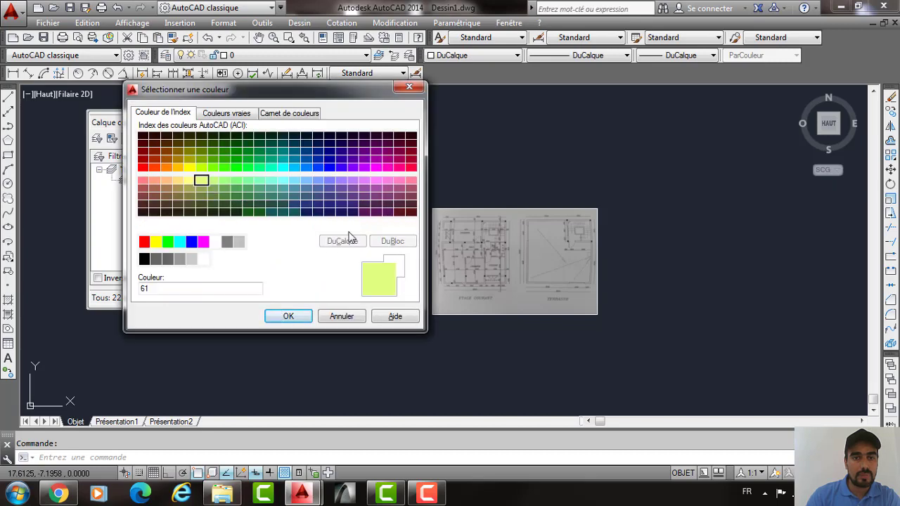
key("Return")
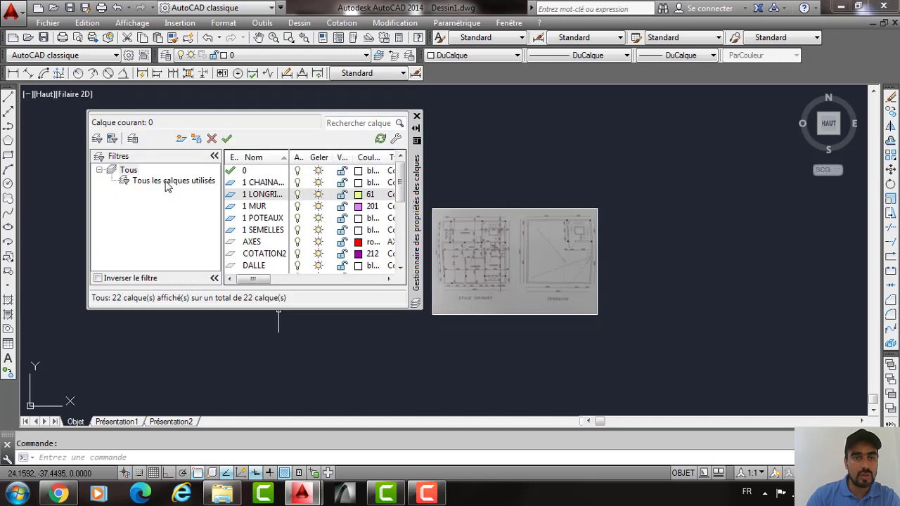
type("31")
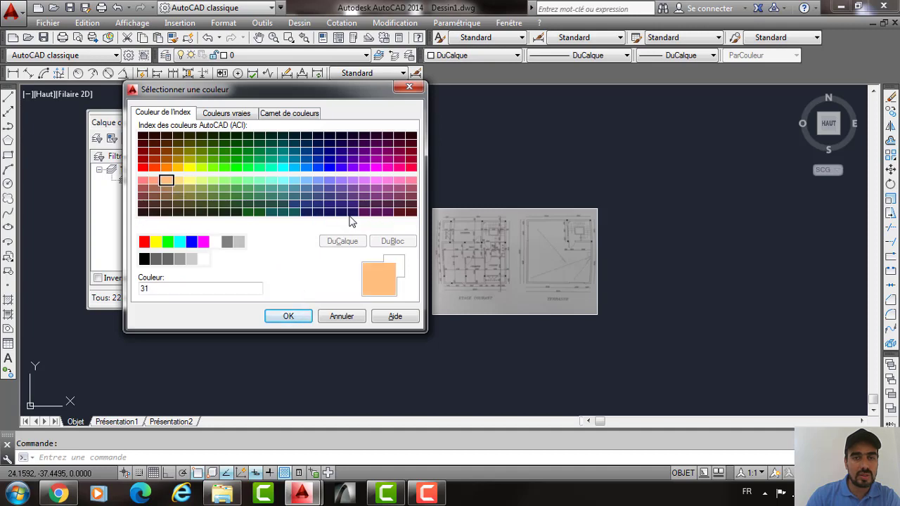
key("Return")
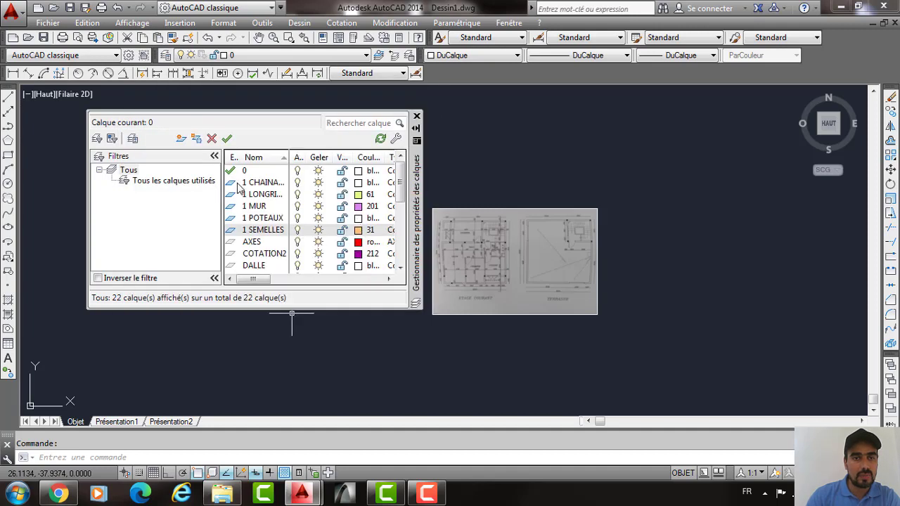
Set the 1 POTEAUX layer's colour to index 121 and the 1 CHAINAGES layer's colour to index 90.
left_click(358, 183)
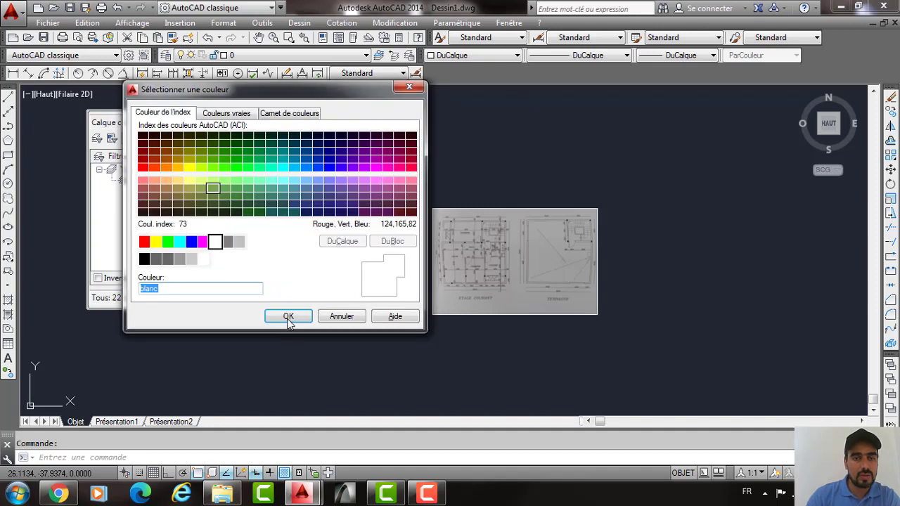
type("121")
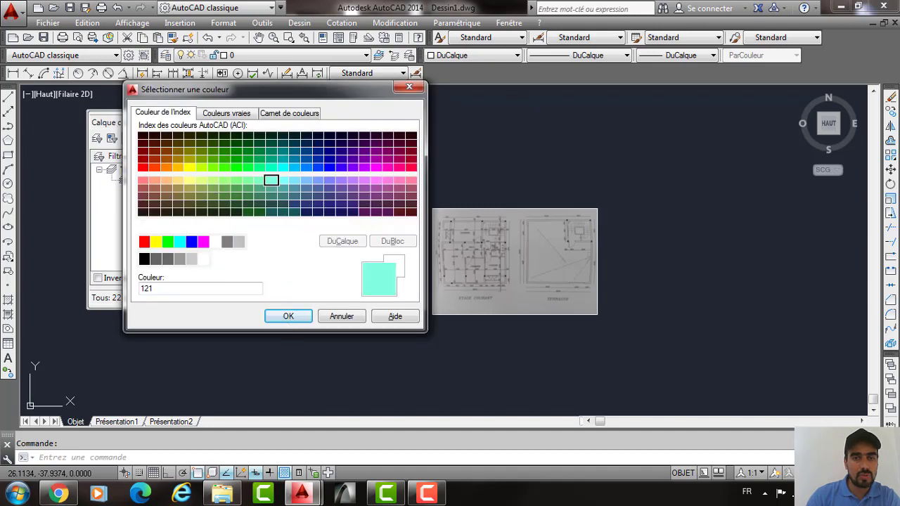
key("Return")
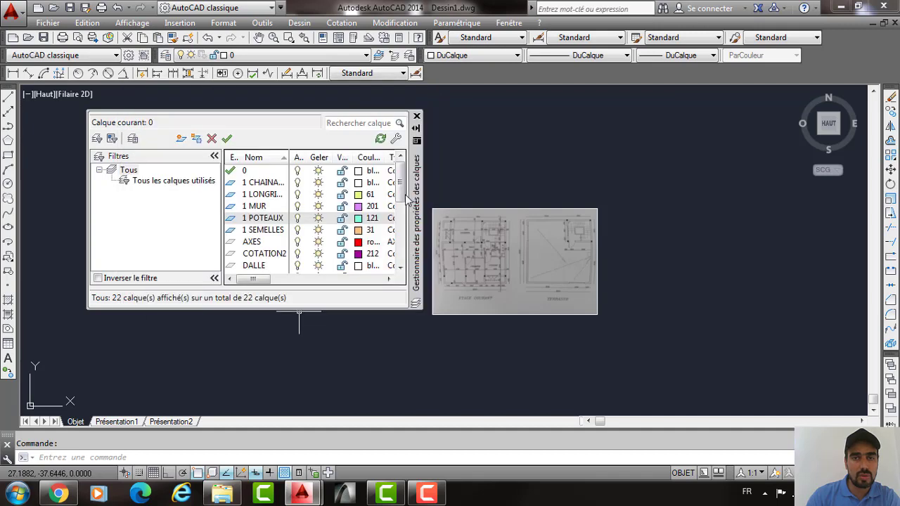
left_click(359, 183)
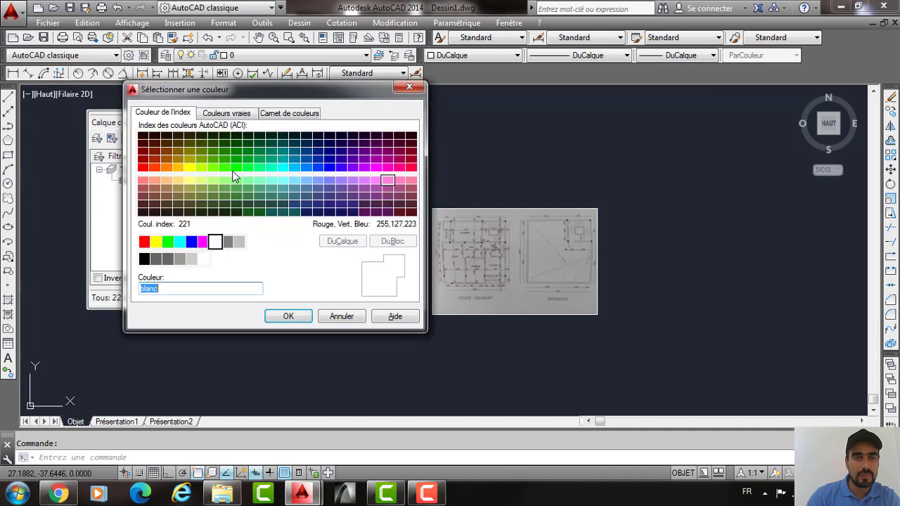
left_click(234, 170)
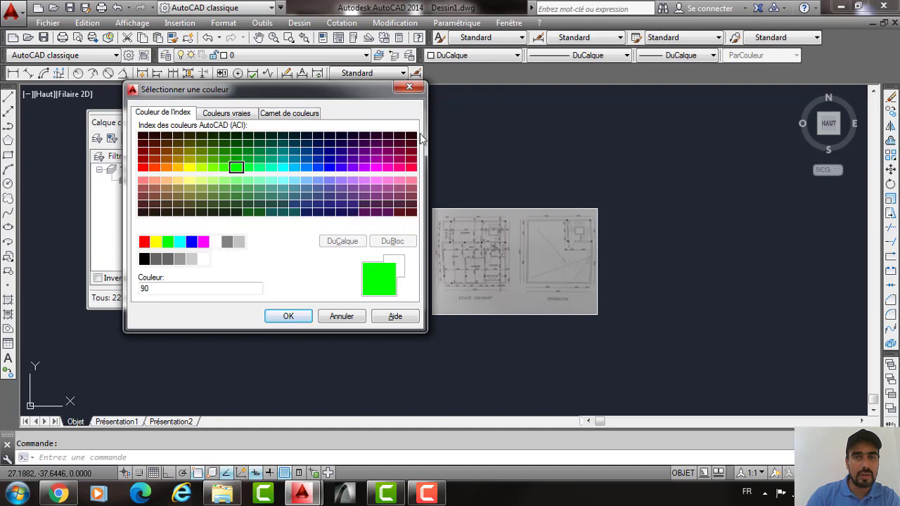
left_click(288, 315)
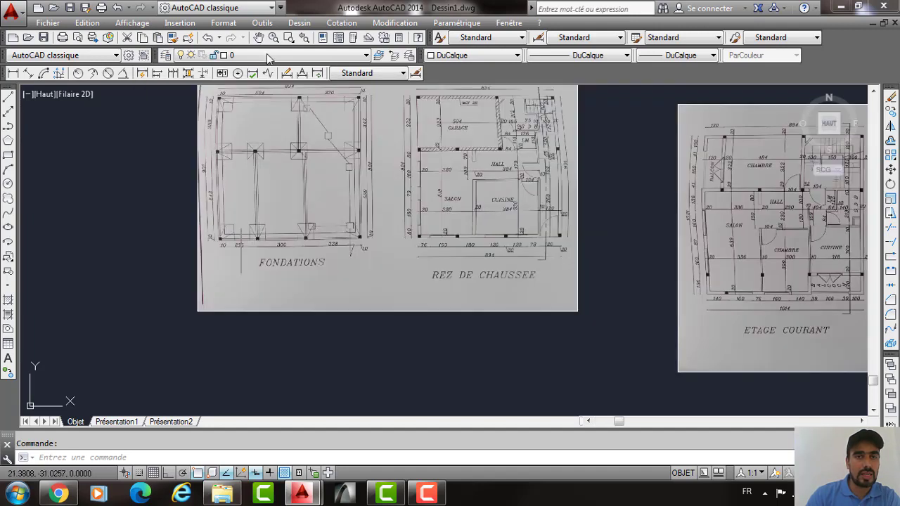
Make 1 POTEAUX the current layer and draw a 0.20 by 0.2 rectangle over the lower-left column of the FONDATIONS plan.
scroll(229, 240, "up", 4)
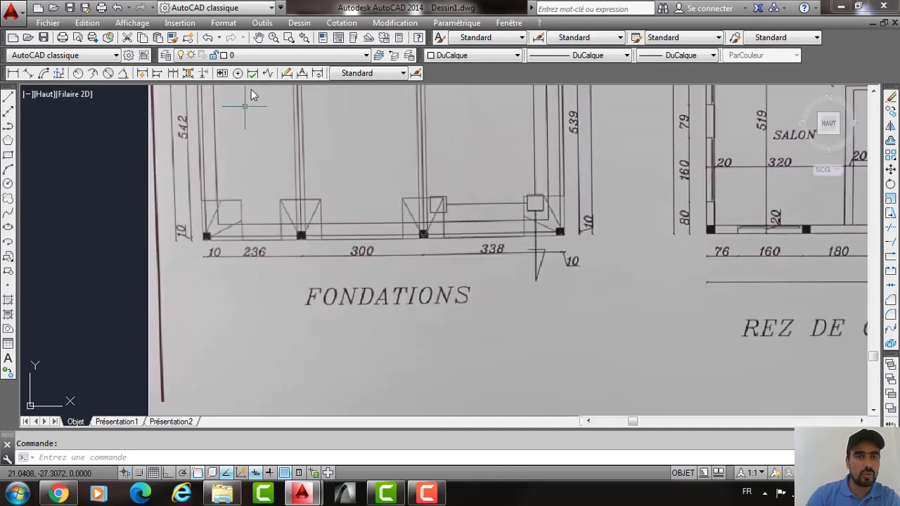
left_click(260, 55)
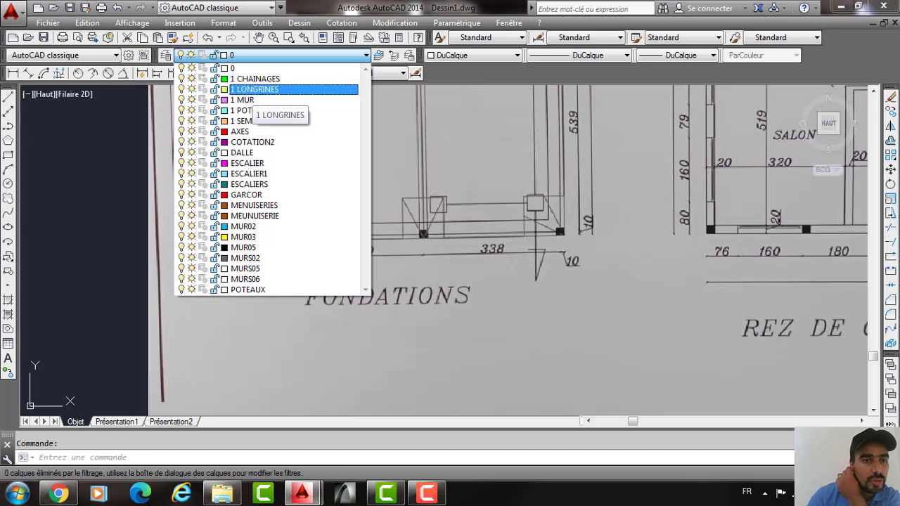
left_click(242, 110)
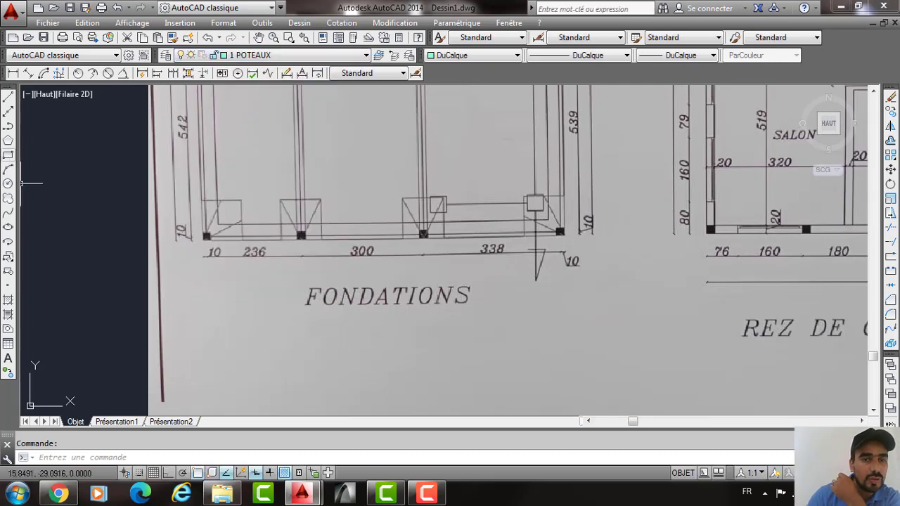
left_click(7, 154)
scroll(186, 236, "up", 4)
scroll(188, 241, "up", 2)
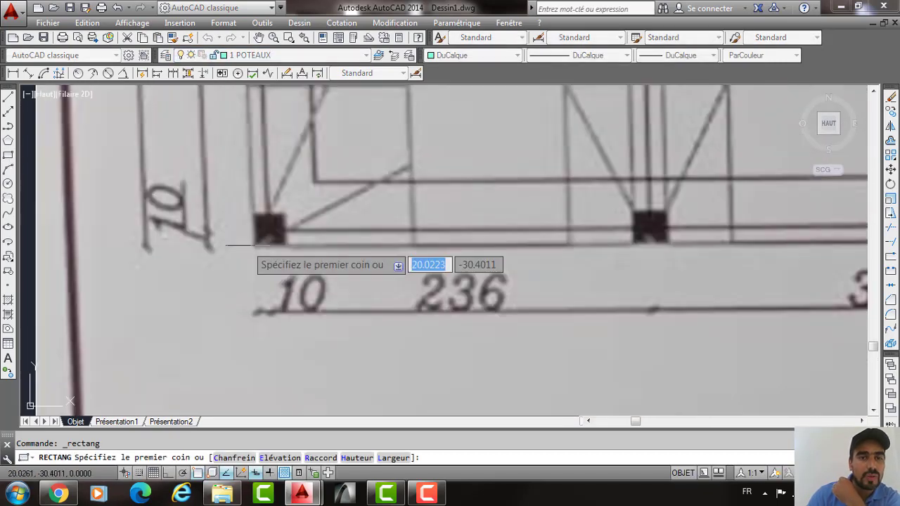
left_click(253, 246)
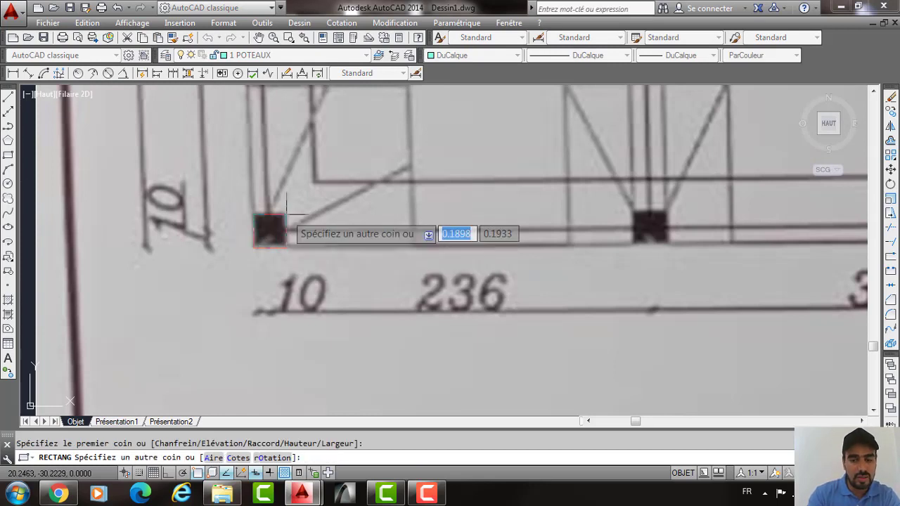
type("0")
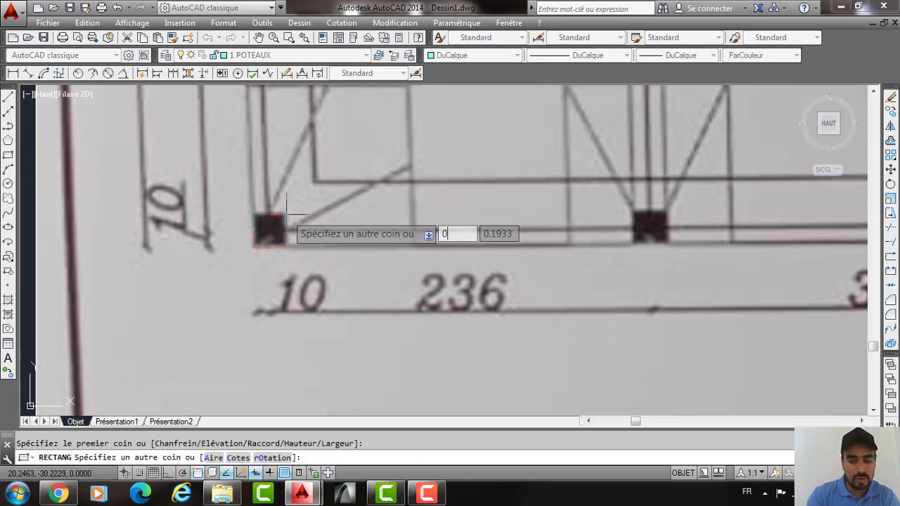
type(".")
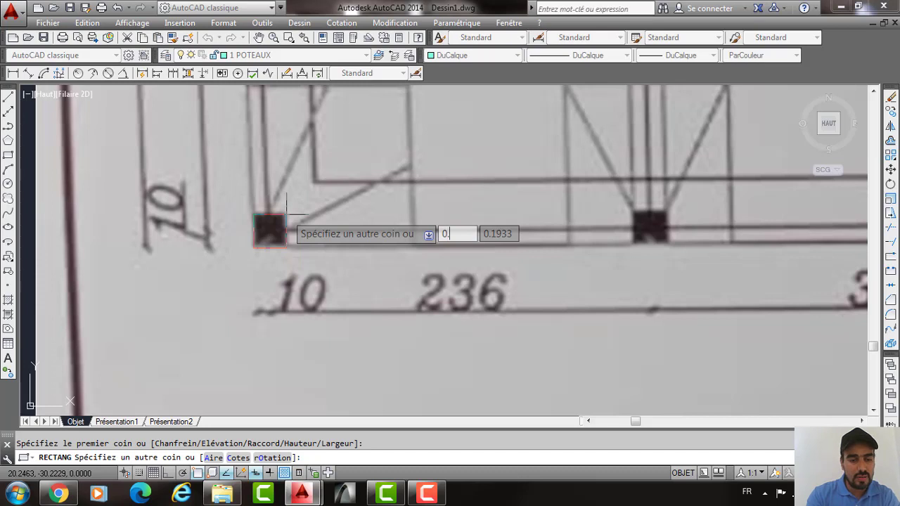
type("20")
key("Tab")
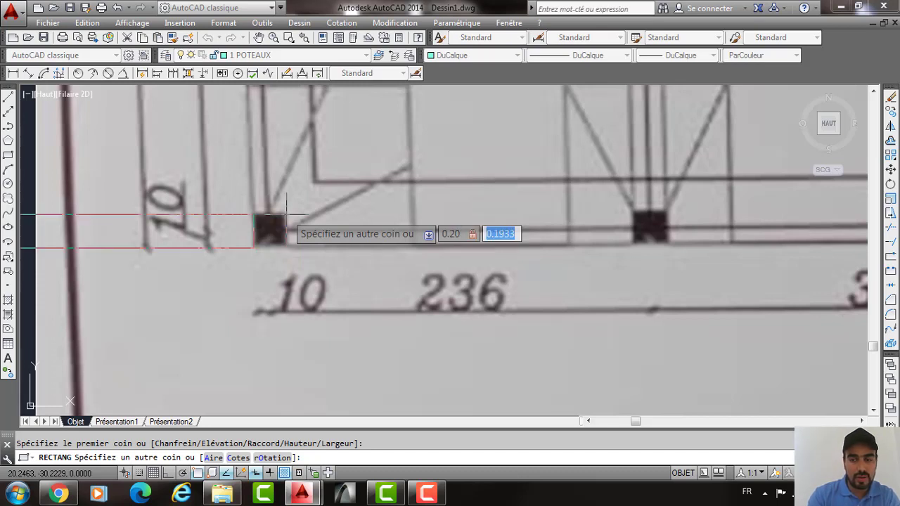
type(".2")
key("Return")
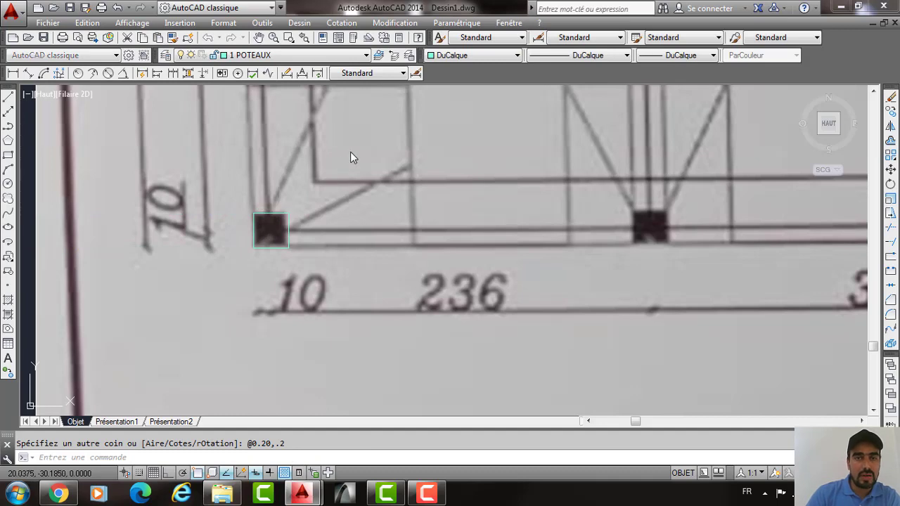
Fill the column square with a SOLID predefined hatch using the current layer colour.
type("h")
key("Return")
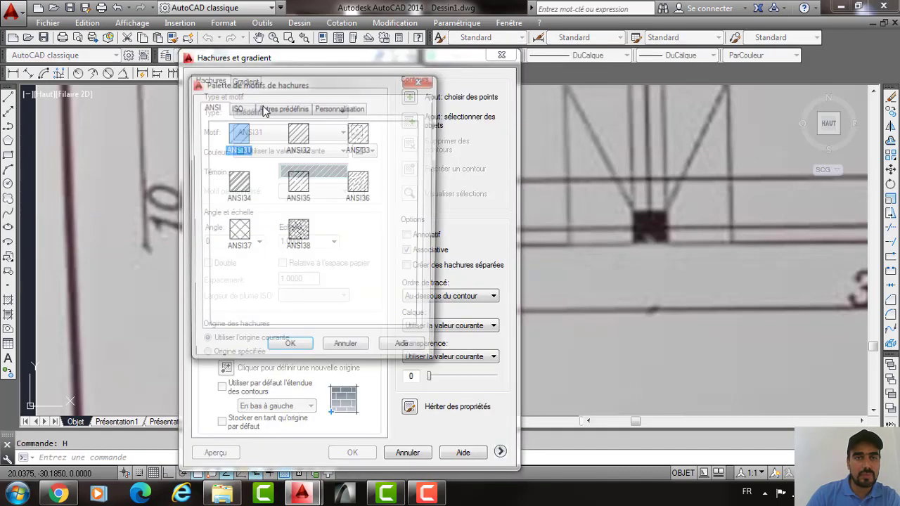
left_click(234, 107)
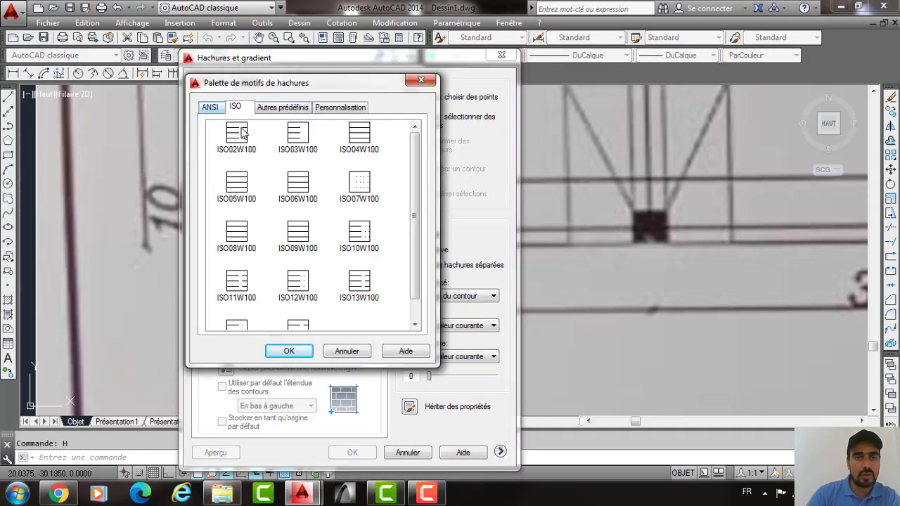
left_click(282, 107)
left_click(236, 134)
left_click(296, 354)
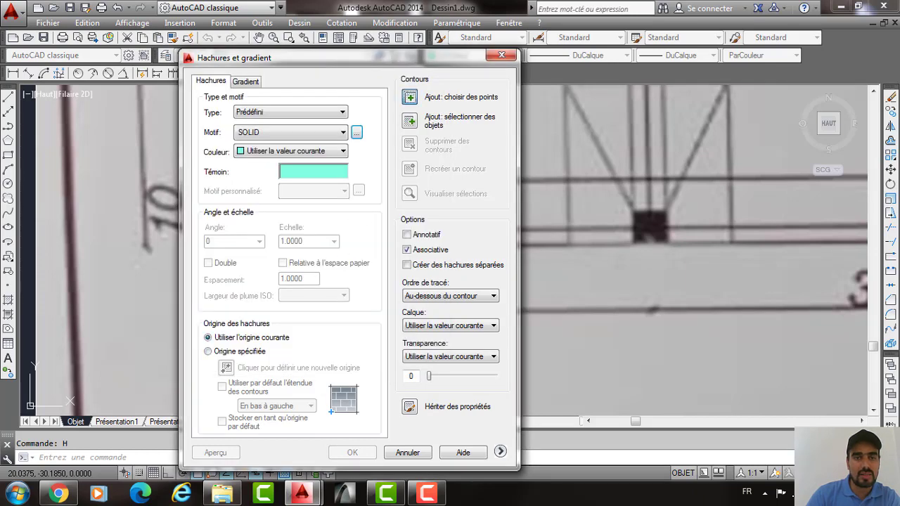
left_click(410, 97)
left_click(281, 227)
key("Return")
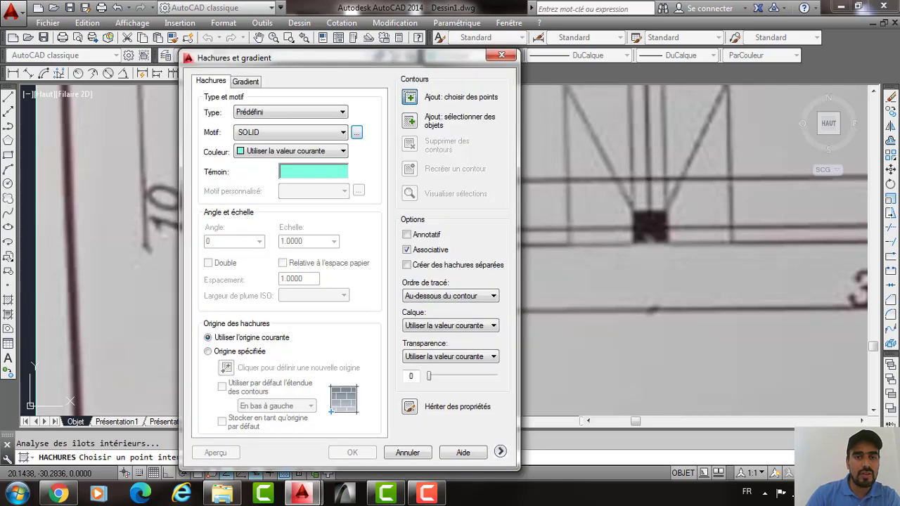
key("Return")
Try to offset the column square outward by 40.
scroll(276, 218, "down", 2)
scroll(311, 244, "down", 2)
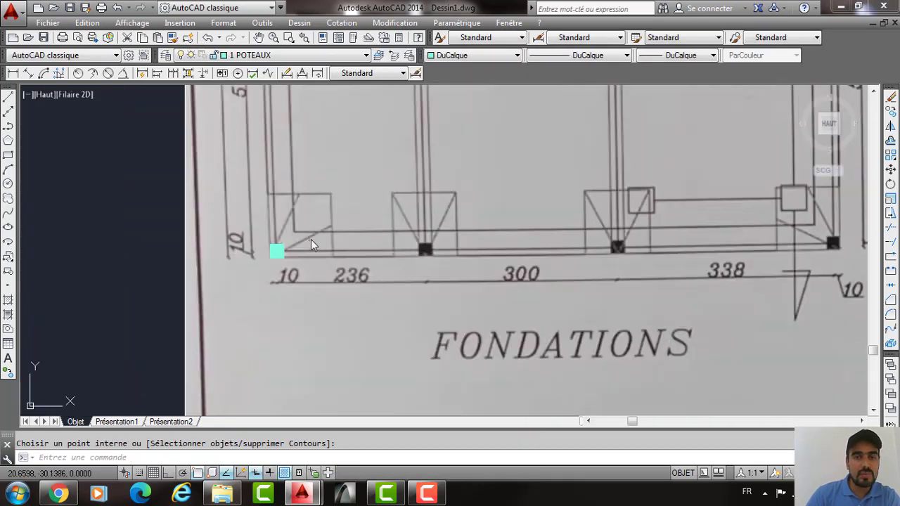
type("DC")
key("Return")
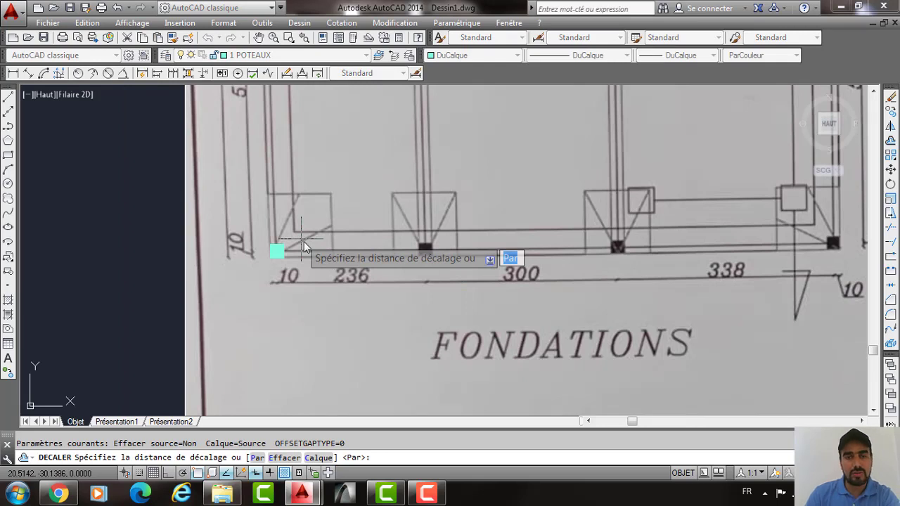
type("40")
key("Return")
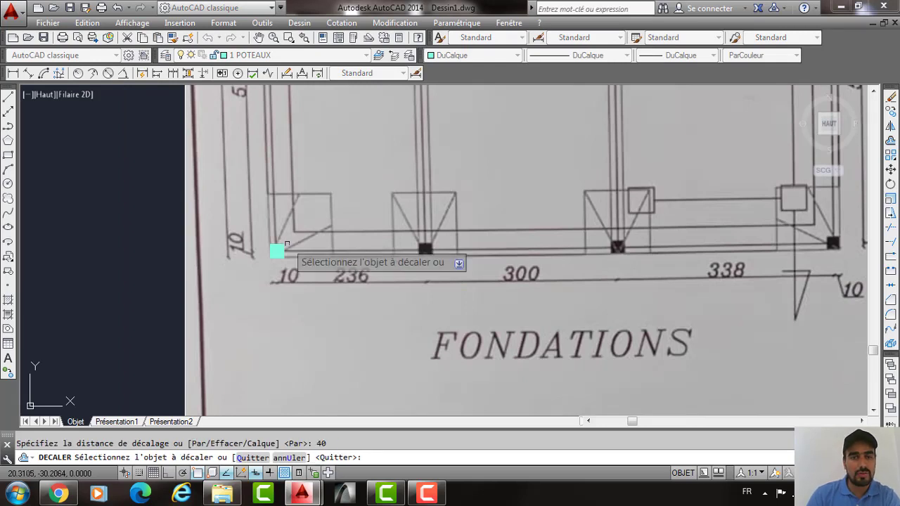
left_click(309, 225)
left_click(319, 216)
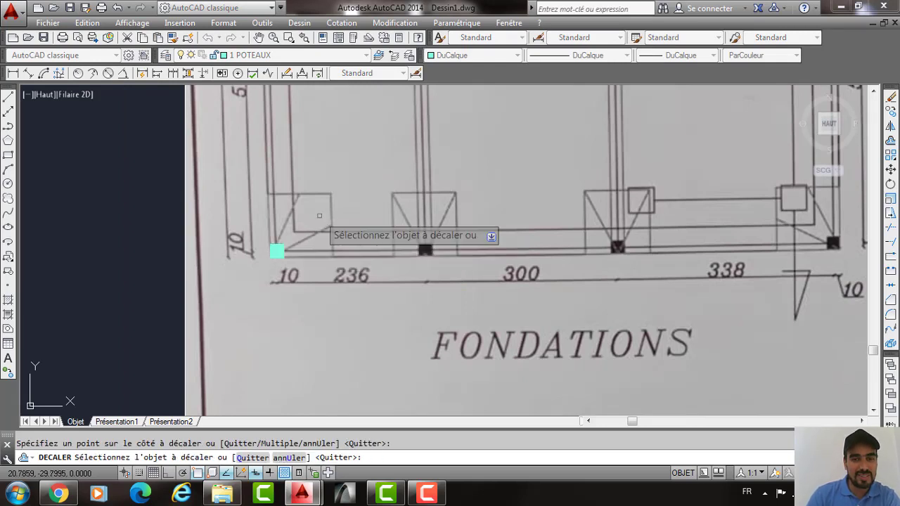
key("Return")
Offset the column square outward by 0.4 to form the footing outline.
key("Return")
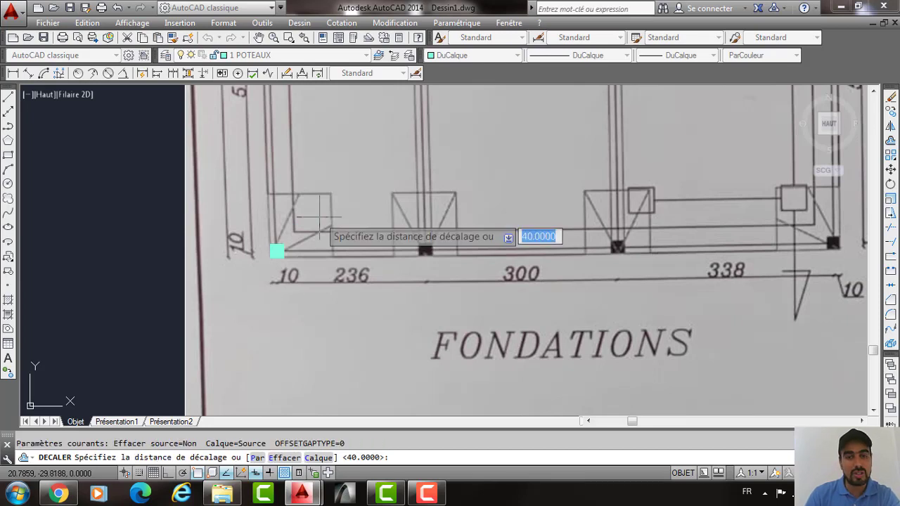
type(".4")
key("Return")
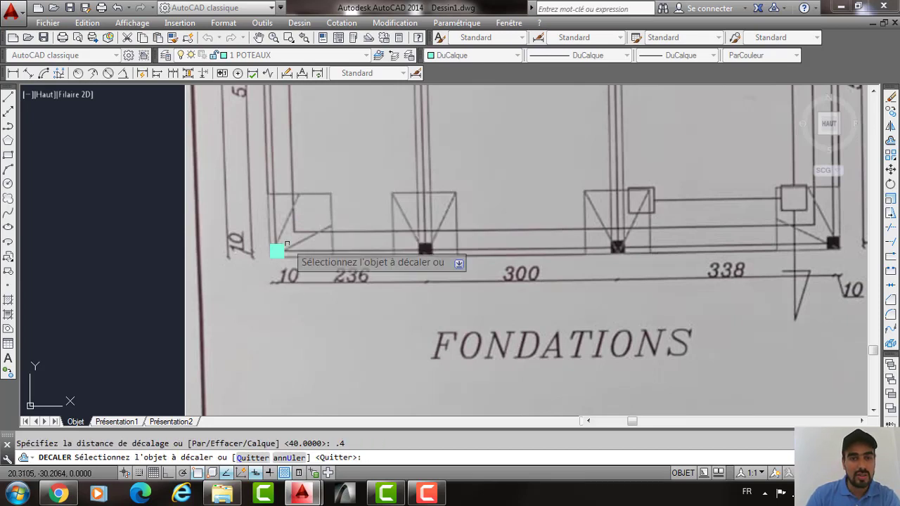
left_click(297, 222)
key("Return")
Delete the oversized offset square surrounding the attached plan images.
scroll(292, 223, "down", 8)
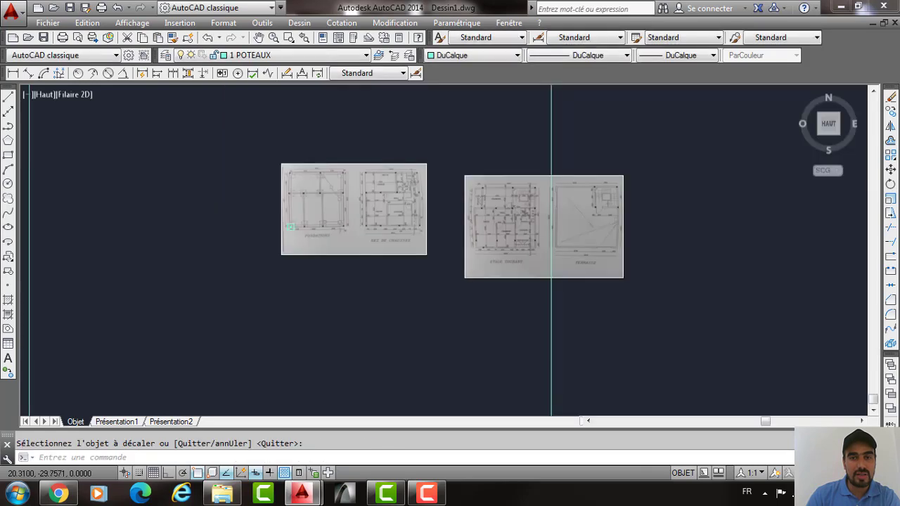
scroll(288, 224, "down", 2)
left_click(501, 154)
left_click(480, 160)
key("Delete")
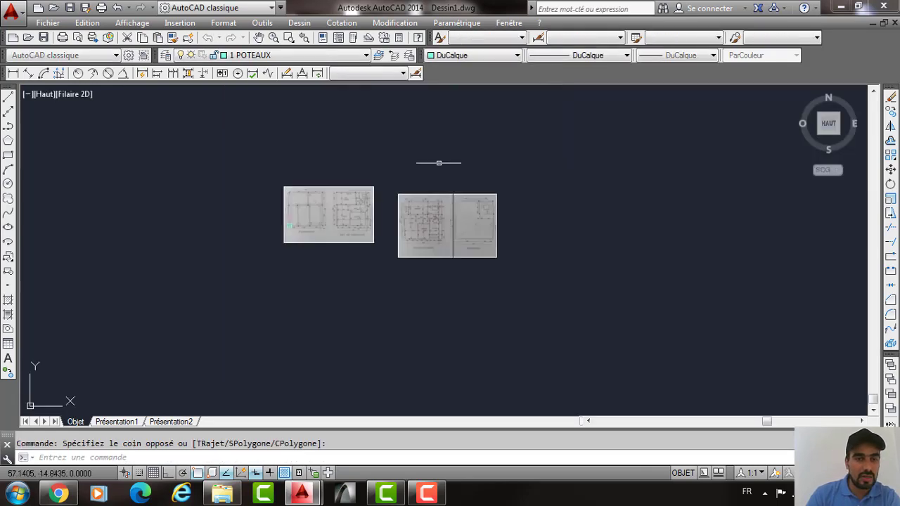
Move the footing outline around the lower-left column to the 1 SEMELLES layer.
scroll(316, 209, "up", 6)
scroll(207, 277, "up", 8)
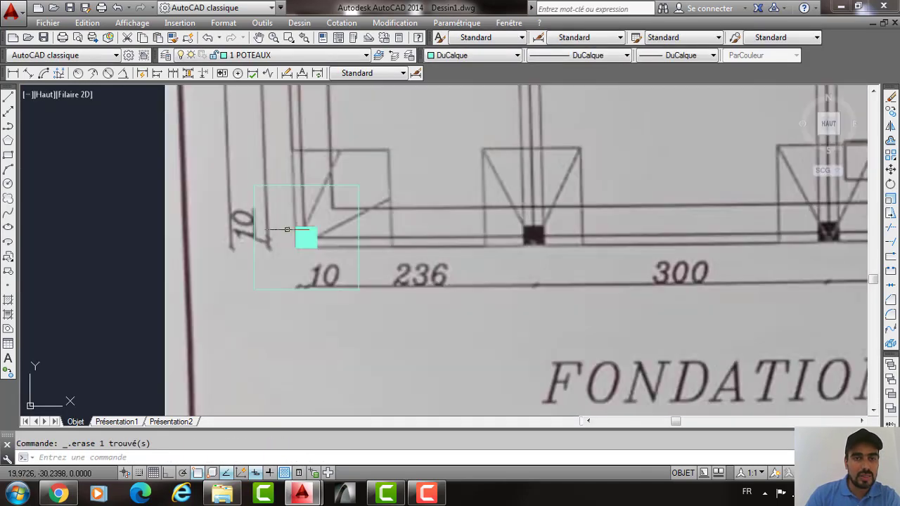
left_click(262, 188)
left_click(249, 134)
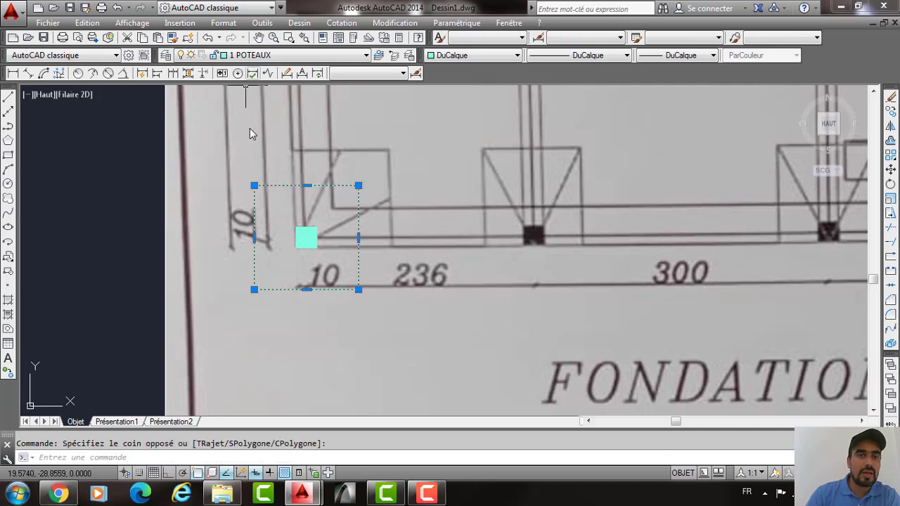
left_click(263, 55)
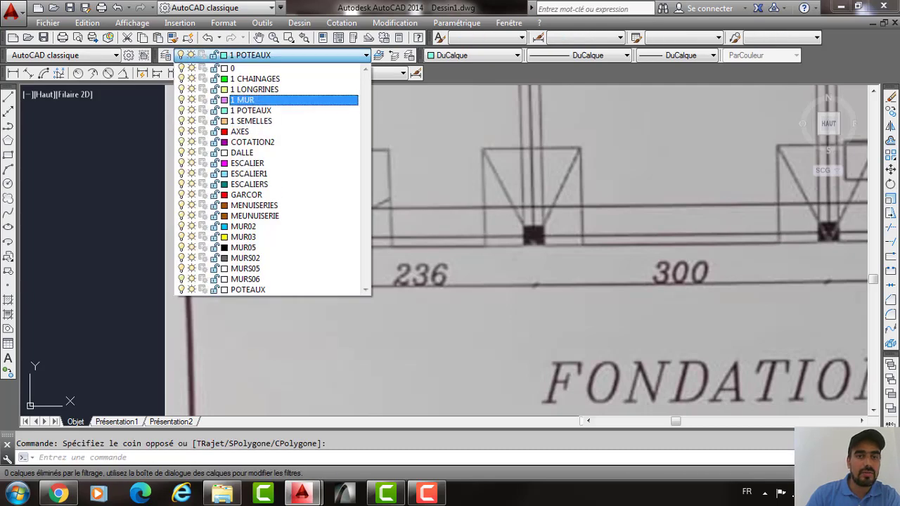
left_click(257, 121)
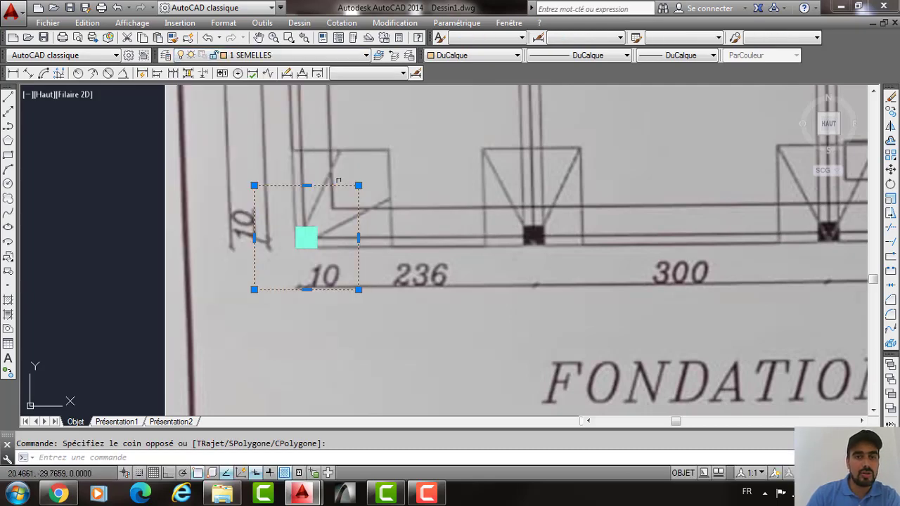
Copy the lower-left column with its footing 2.36 to the right, with Ortho on.
left_click(338, 181)
left_click(241, 292)
type("C")
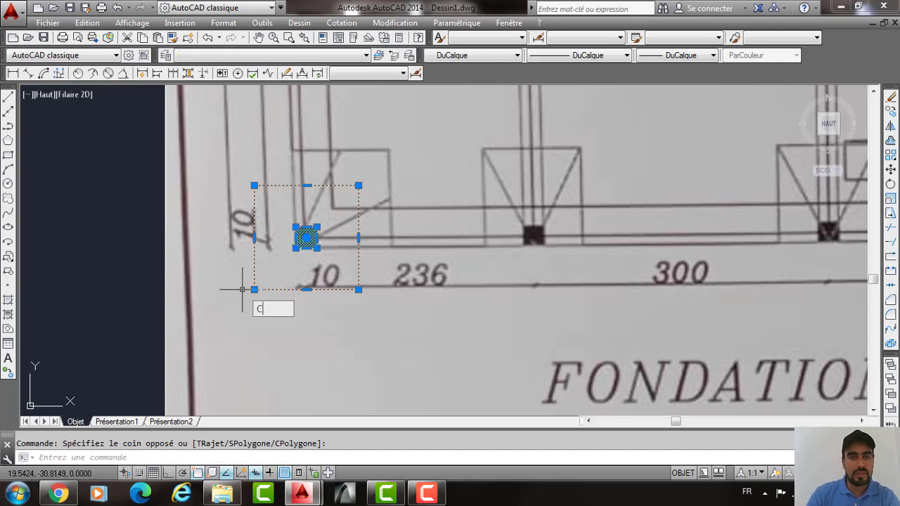
type("O")
key("Return")
left_click(310, 262)
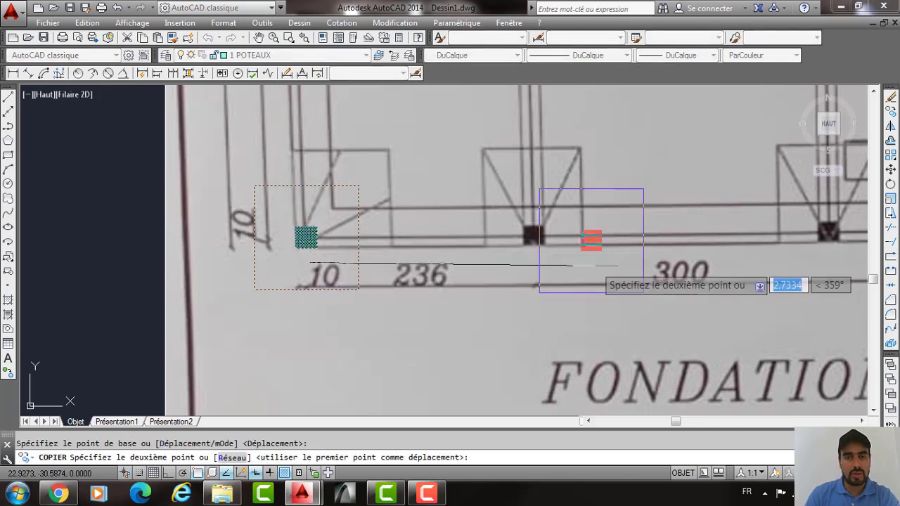
key("F8")
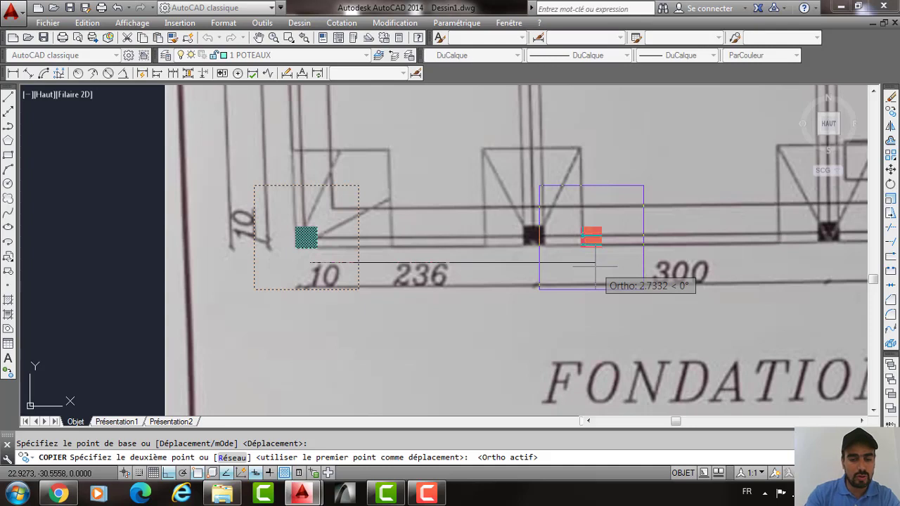
type("2.36")
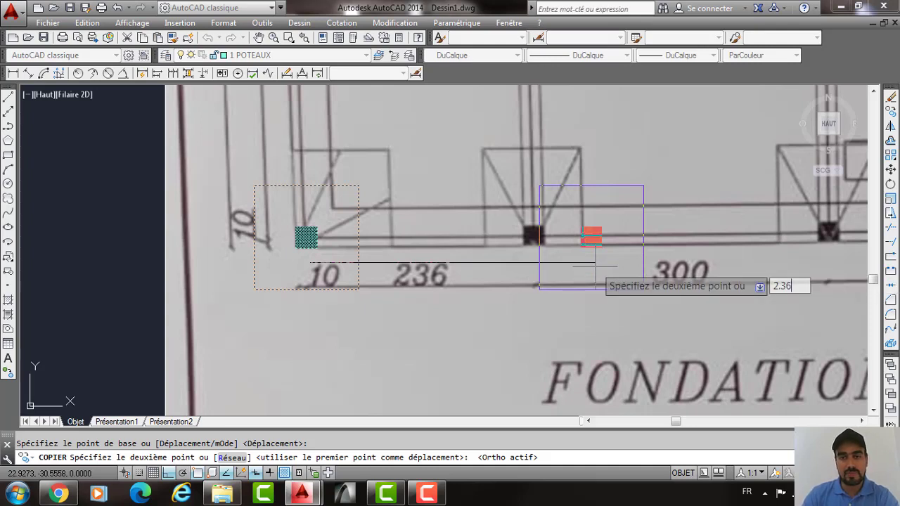
key("Return")
key("Return")
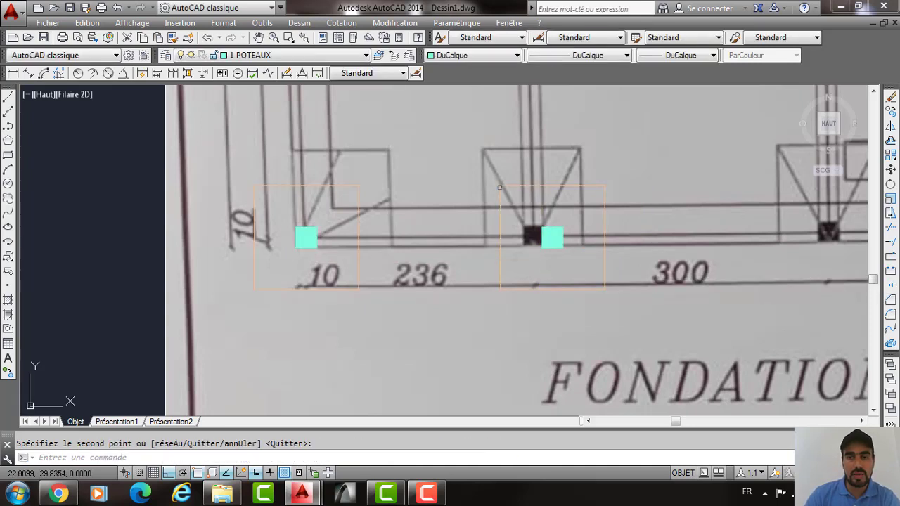
Try to copy the second column and its footing 300 to the right along the lower row.
left_click(473, 153)
left_click(649, 349)
type("co")
key("Return")
left_click(572, 326)
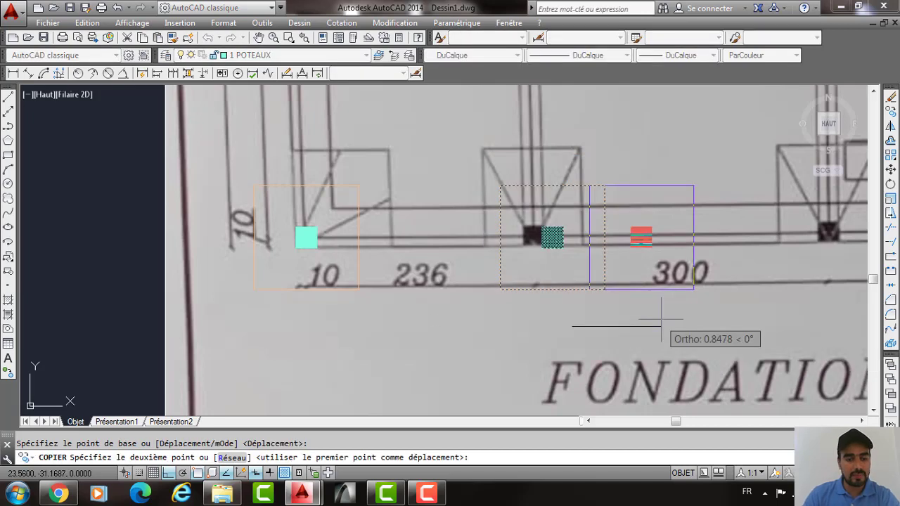
middle_click_drag(783, 321, 521, 321)
type("300")
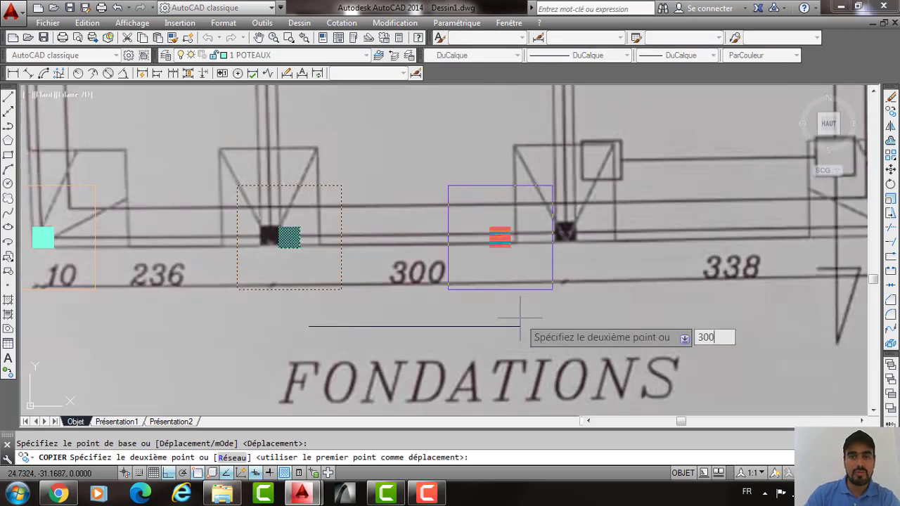
key("Return")
key("Return")
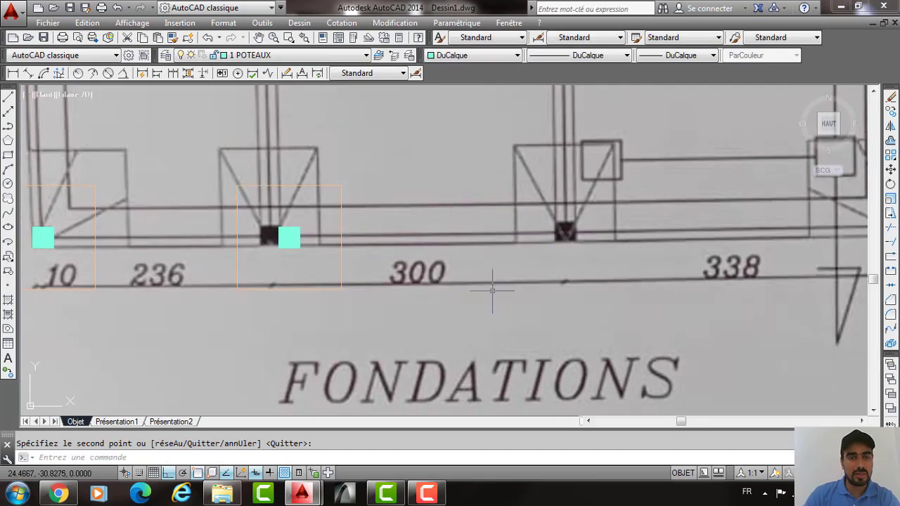
Copy the second column and its footing 3 to the right along the lower row.
left_click(208, 156)
left_click(357, 306)
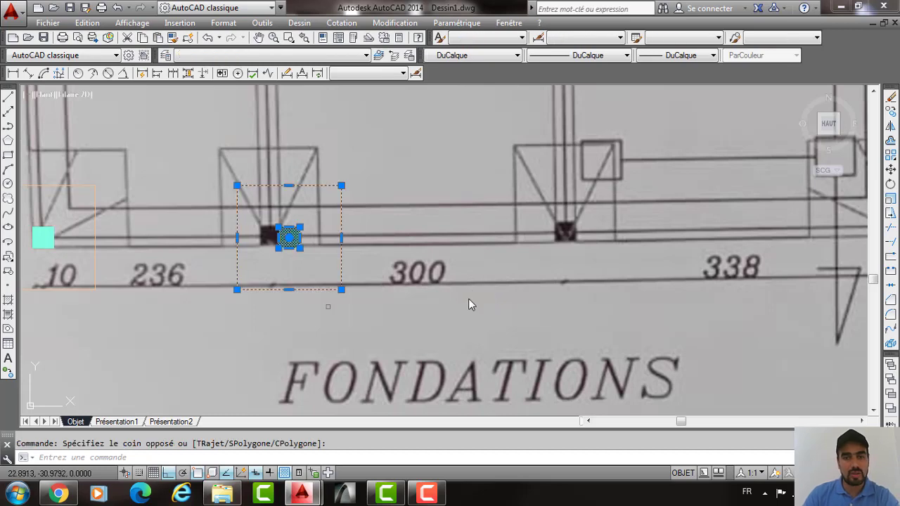
key("Return")
left_click(296, 304)
type("3")
key("Return")
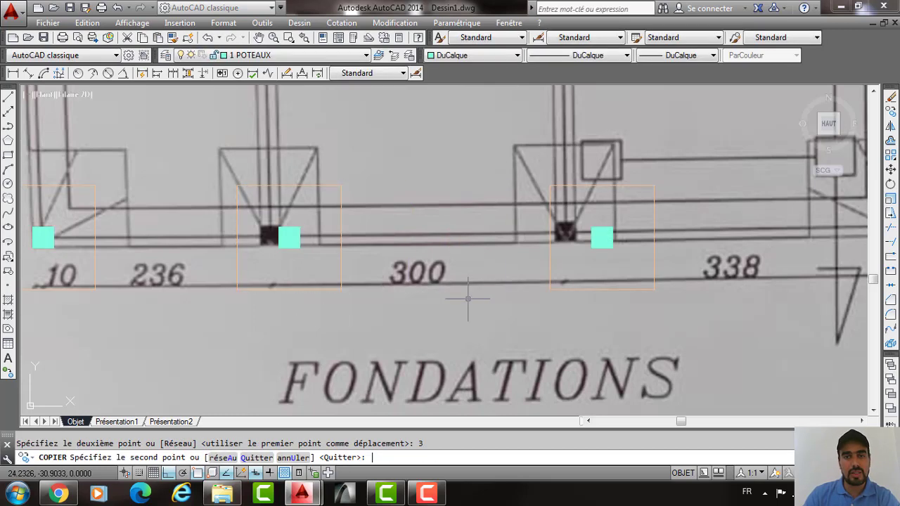
key("Return")
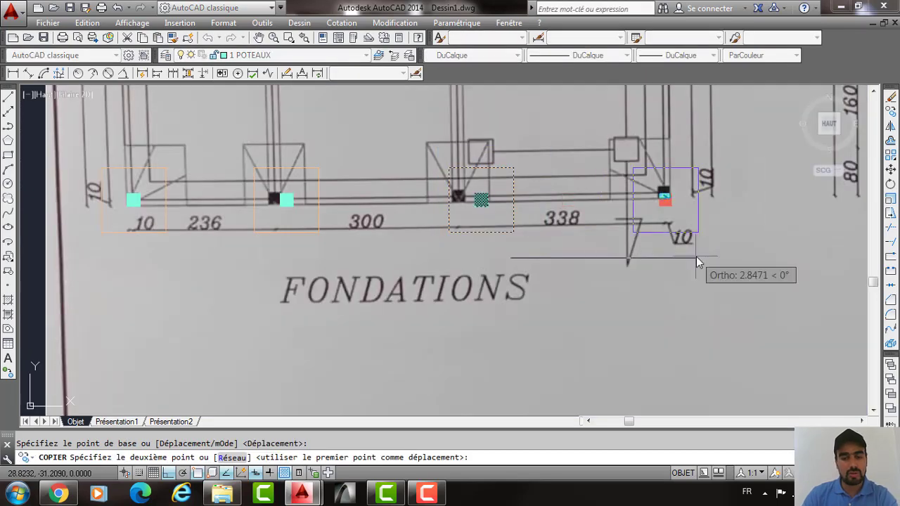
Copy the third column and its footing 3.38 to the right to complete the lower row.
type("3.38")
key("Return")
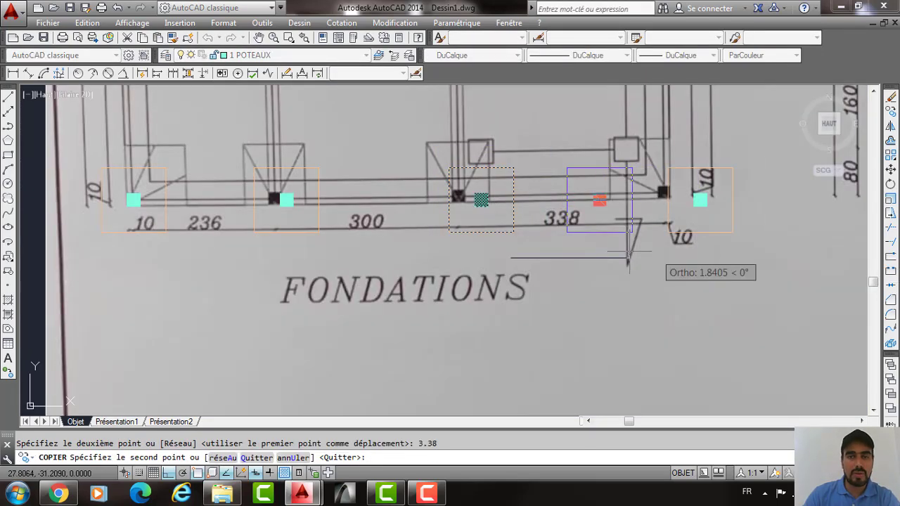
key("Return")
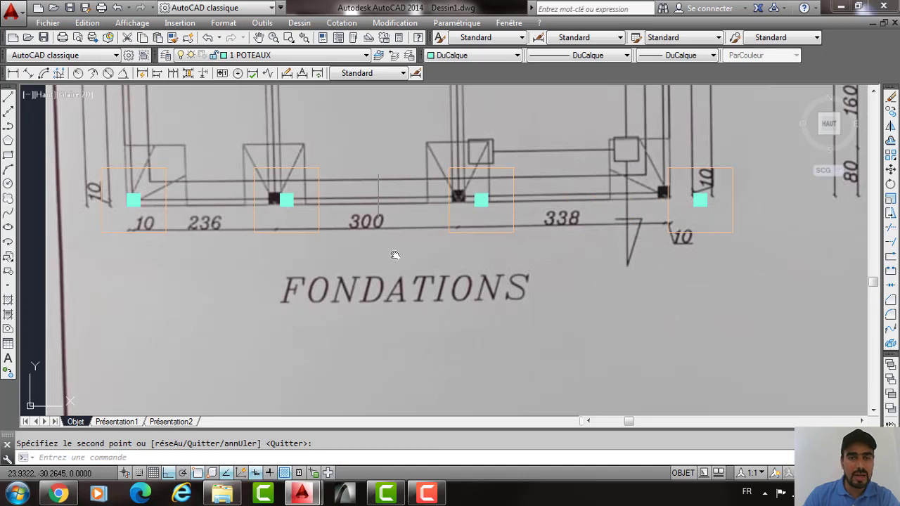
Copy the whole lower row of four columns and footings 5.42 upward to form the middle row.
scroll(378, 200, "down", 2)
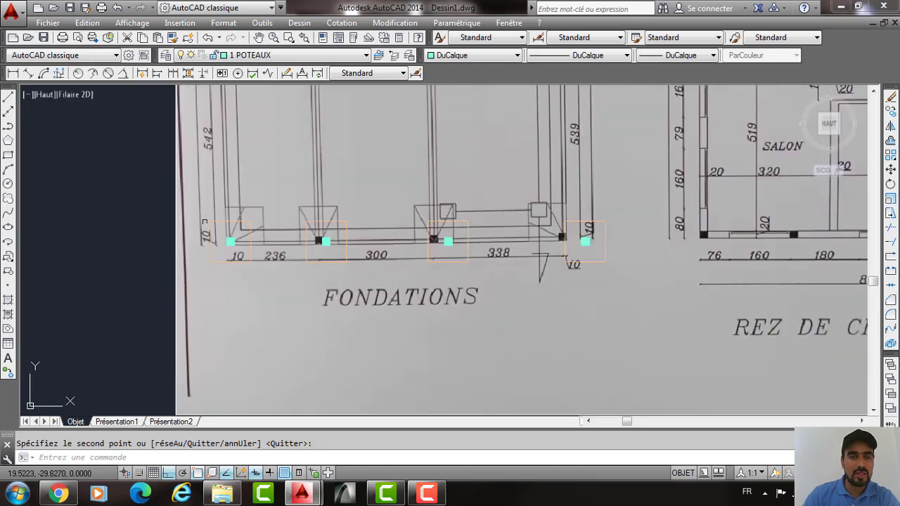
left_click(210, 211)
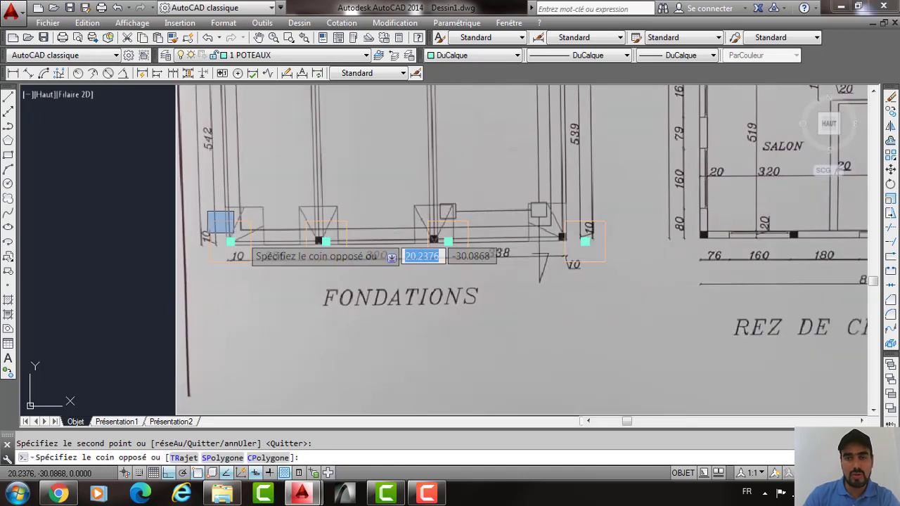
left_click(618, 284)
scroll(511, 290, "down", 2)
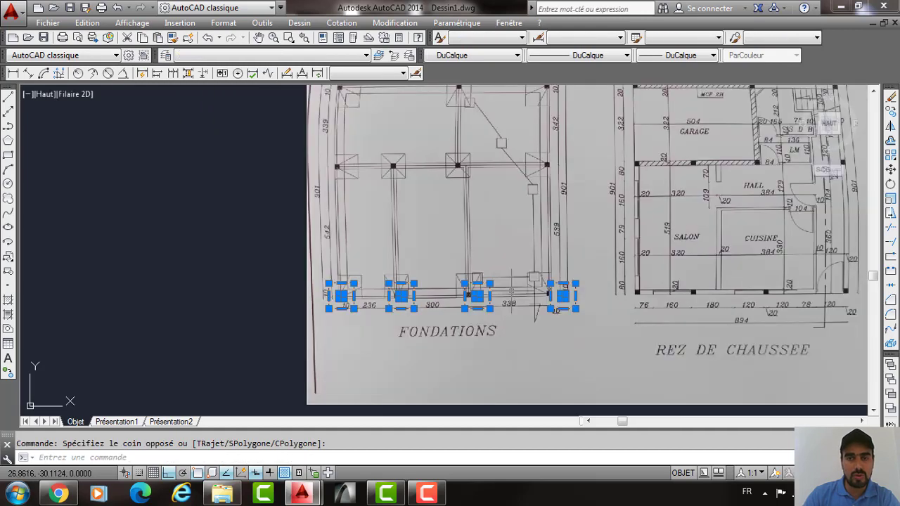
type("co")
key("Return")
left_click(515, 294)
middle_click_drag(516, 184, 520, 221)
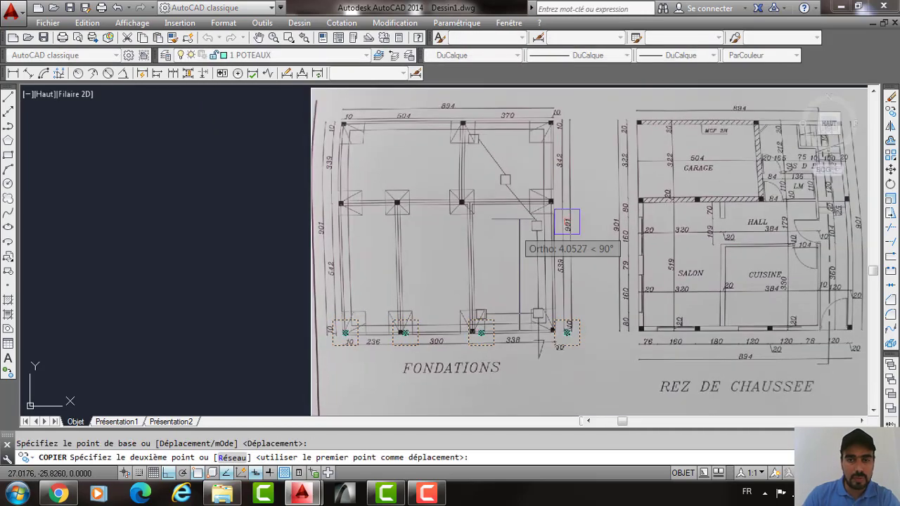
scroll(520, 213, "up", 2)
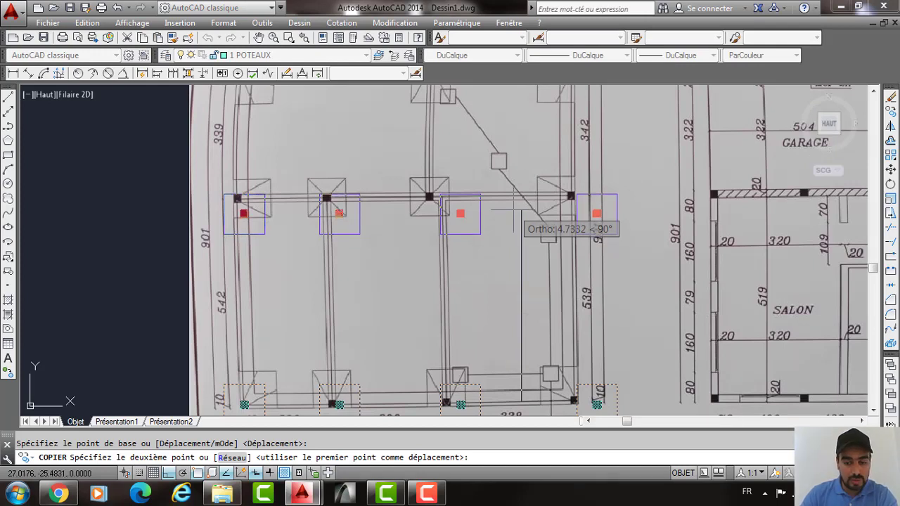
type("5.4")
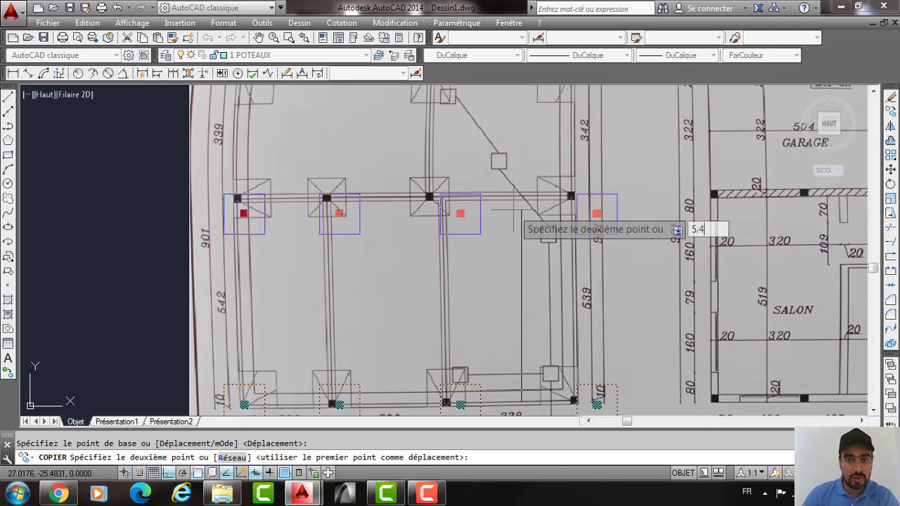
type("2")
key("Return")
key("Return")
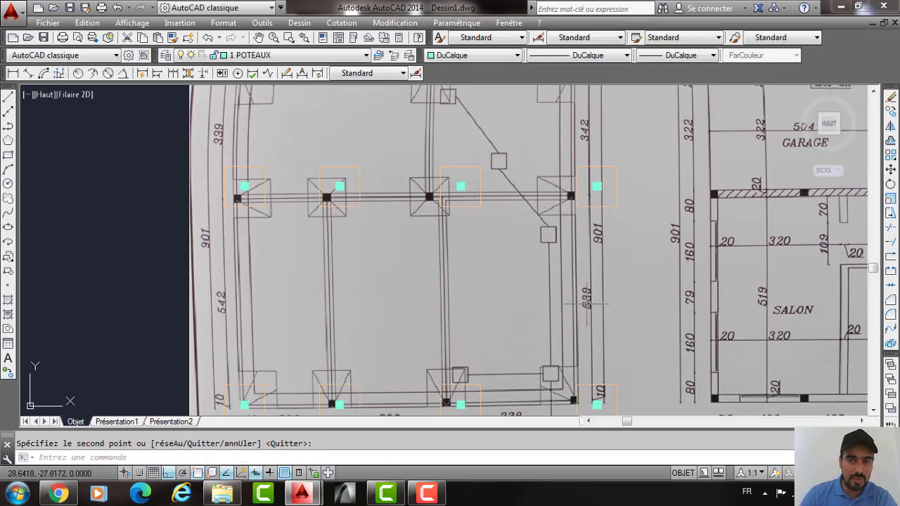
Copy the middle row of columns and footings 3.39 upward to form the upper row.
middle_click_drag(253, 297, 255, 330)
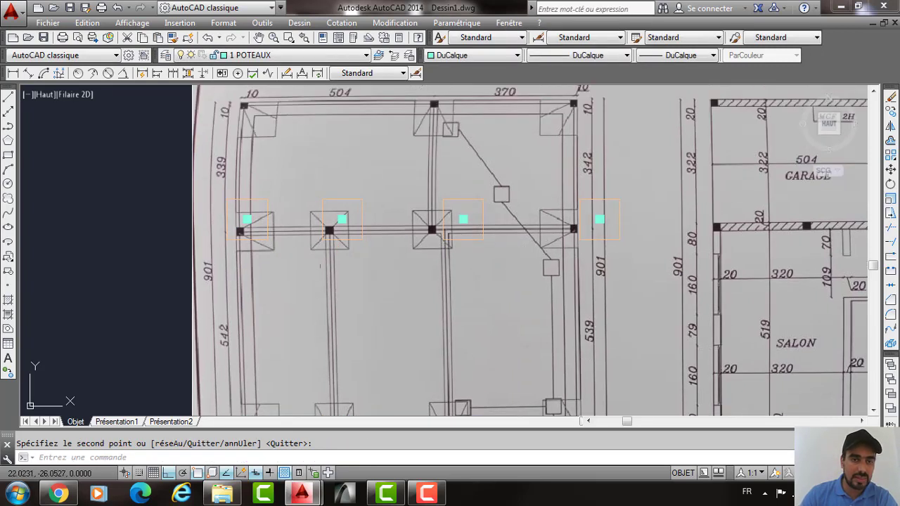
left_click(218, 190)
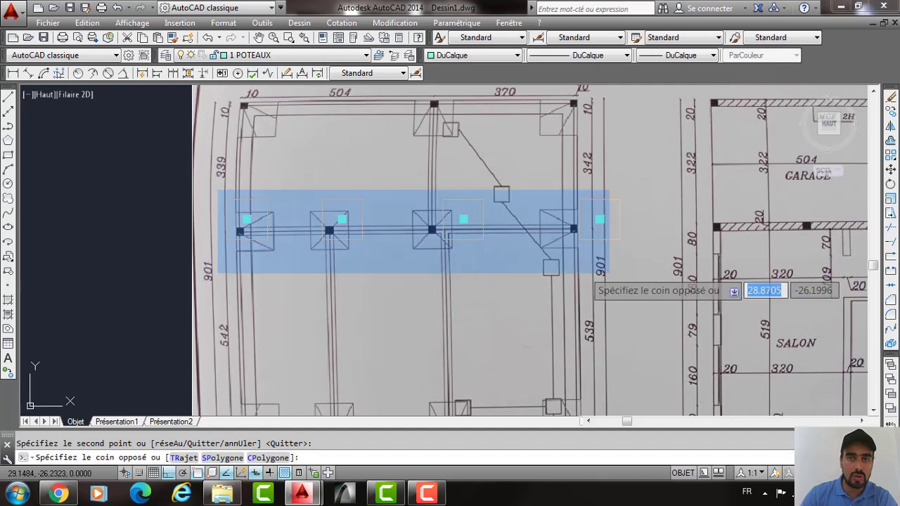
left_click(627, 275)
type("co")
key("Return")
left_click(408, 221)
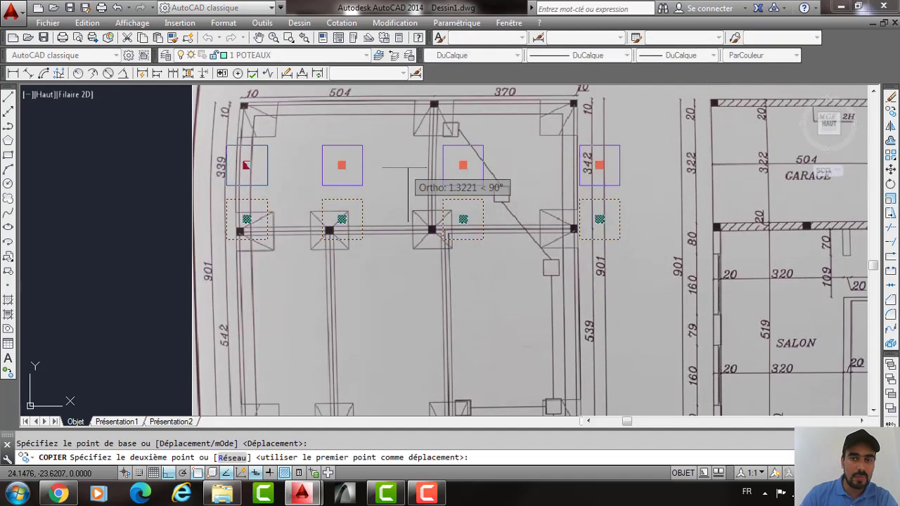
middle_click_drag(402, 118, 409, 191)
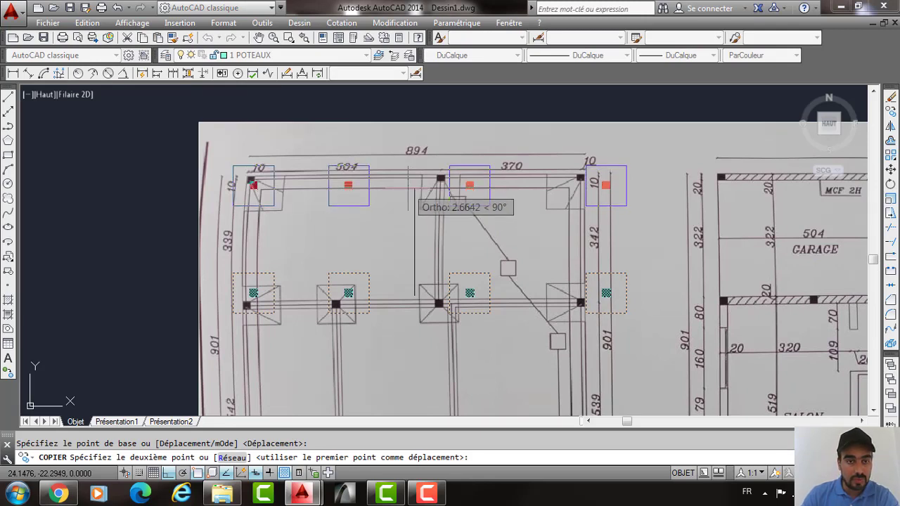
type("3")
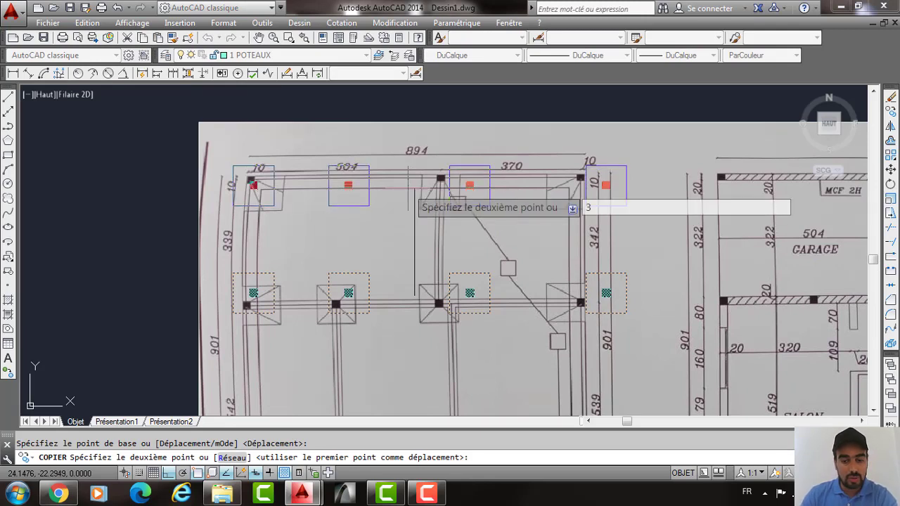
type(".39")
key("Return")
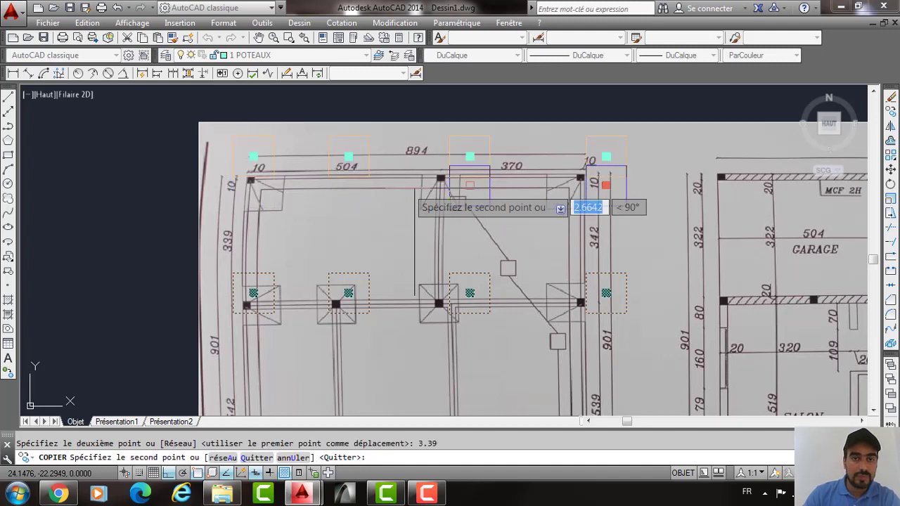
key("Return")
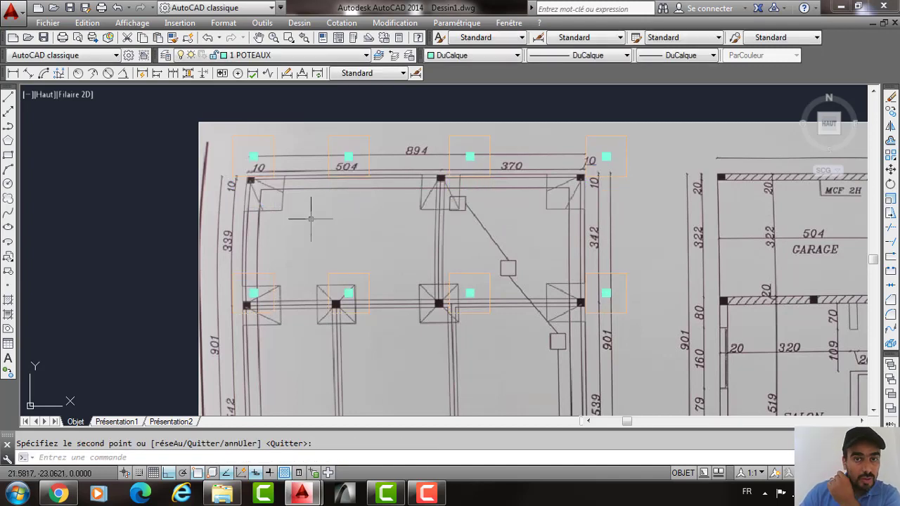
Delete the second column and its footing from the upper row, within the 504 span.
left_click(311, 134)
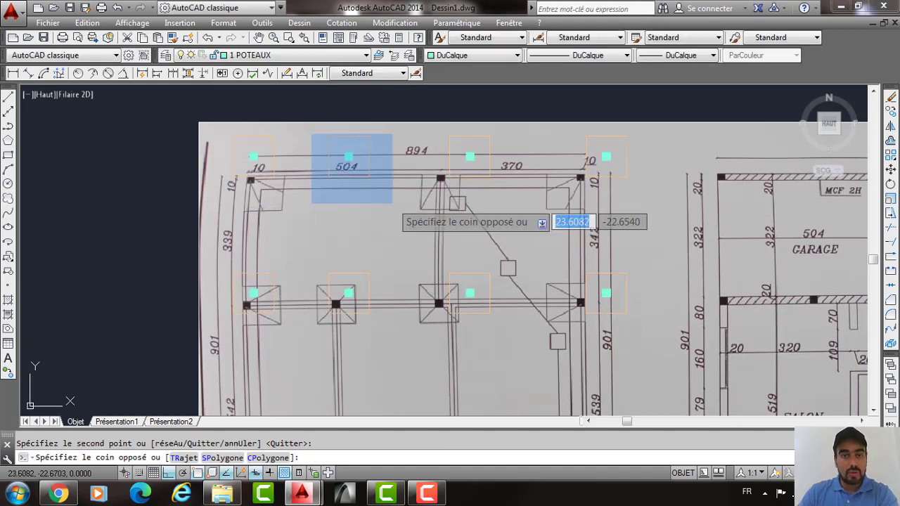
left_click(392, 204)
key("Delete")
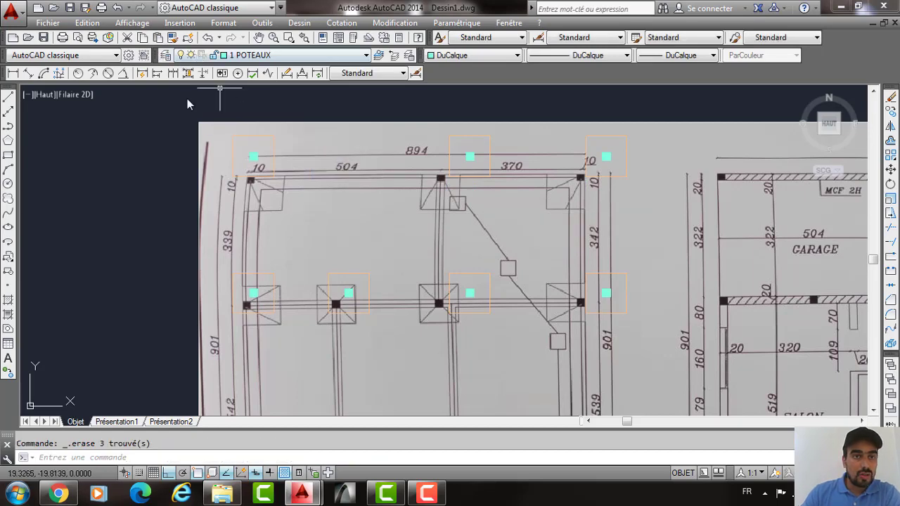
Create a layer named 1 IMAGE and freeze the 1 SEMELLES layer.
left_click(165, 55)
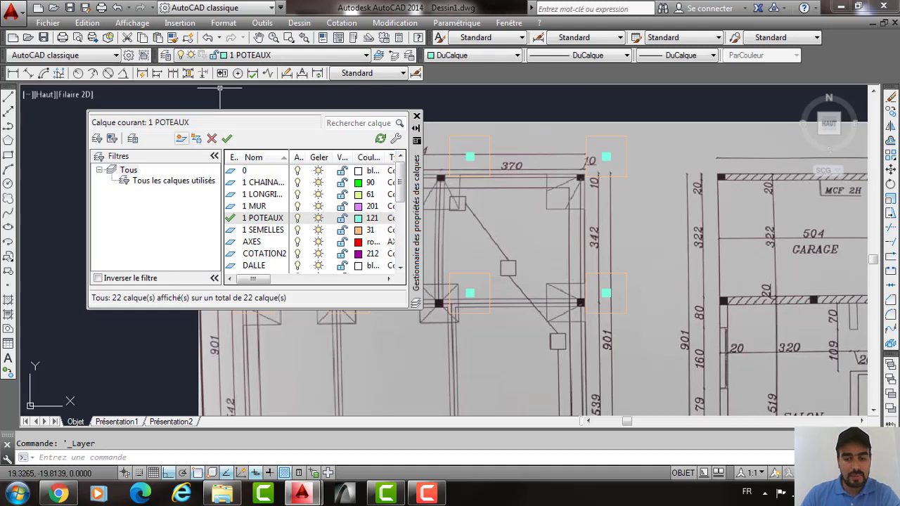
left_click(182, 139)
type("1 I")
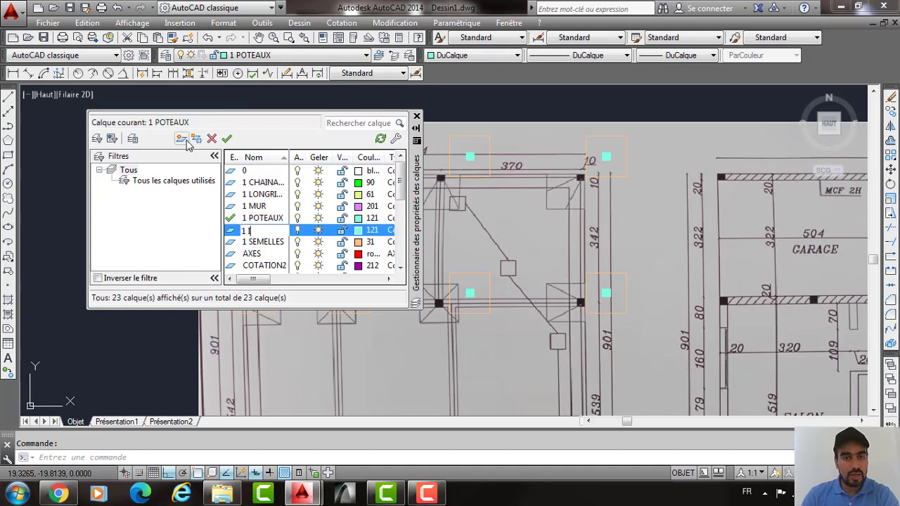
type("MAGE")
key("Return")
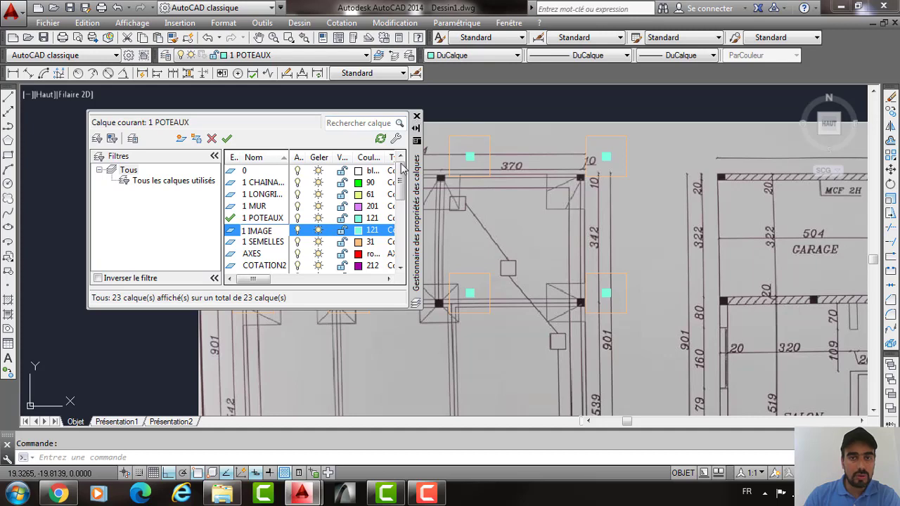
left_click(319, 242)
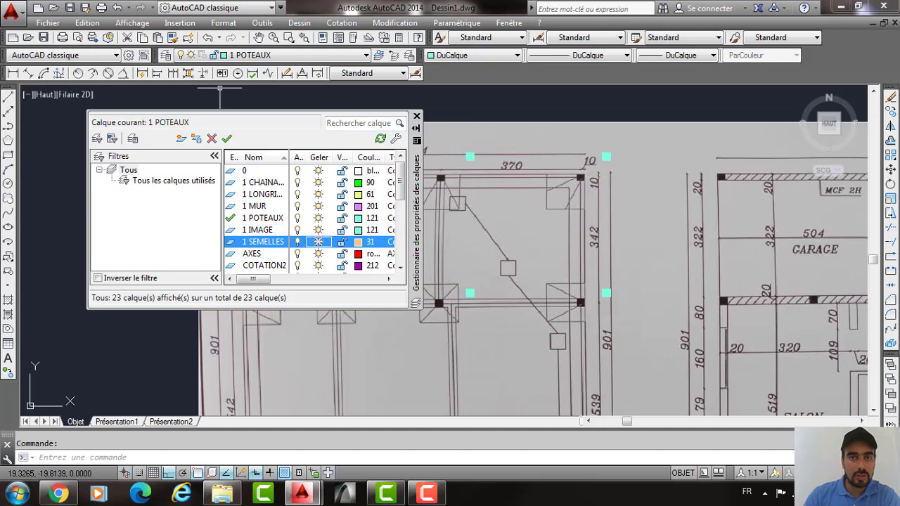
left_click(417, 116)
Move the attached FONDATIONS plan image to the 1 IMAGE layer and hide that layer.
left_click(405, 127)
left_click(264, 55)
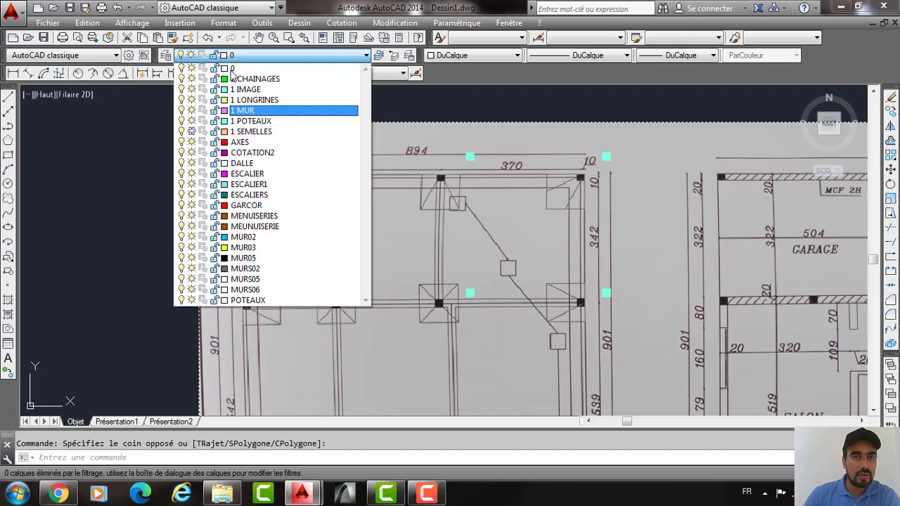
left_click(245, 90)
left_click(232, 55)
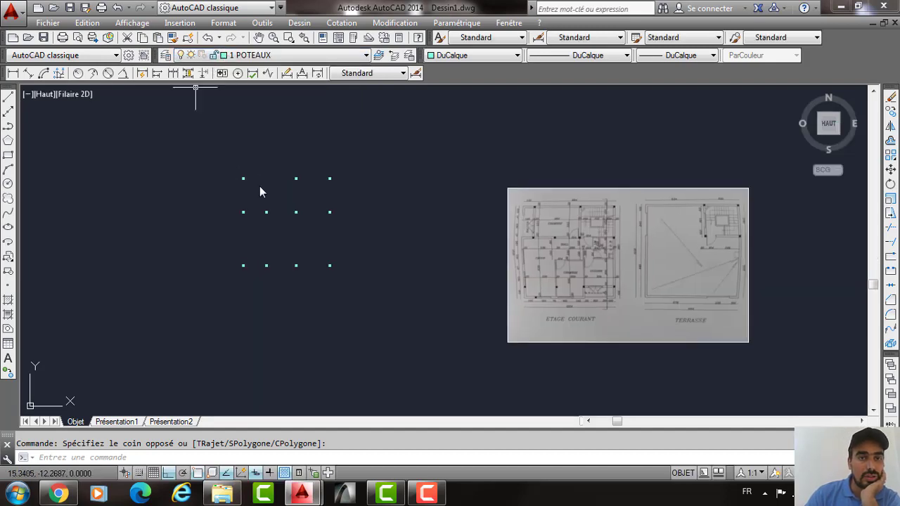
Turn the 1 IMAGE layer back on and thaw the 1 SEMELLES layer.
left_click(281, 55)
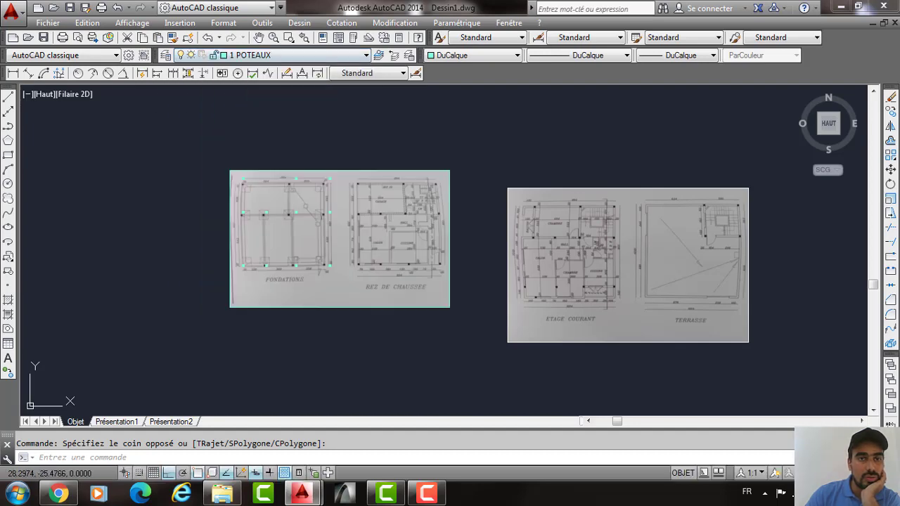
scroll(332, 219, "up", 6)
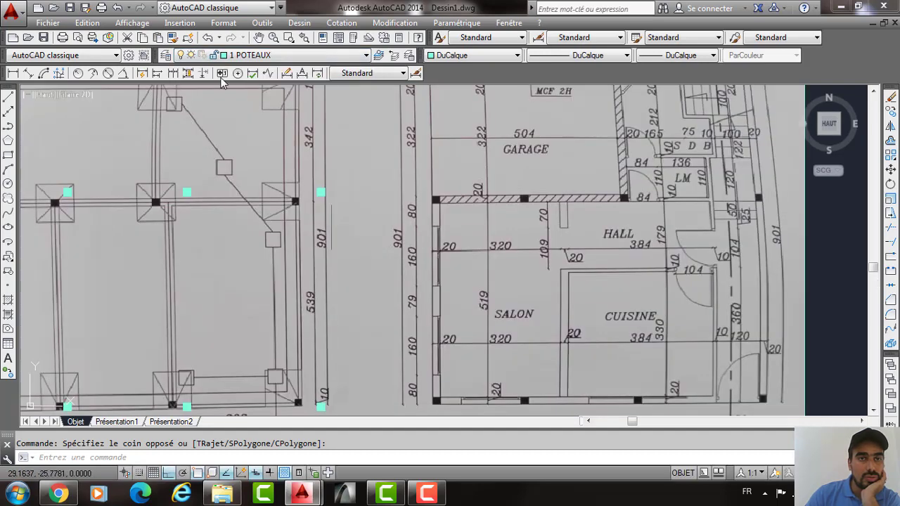
scroll(275, 153, "up", 2)
left_click(267, 55)
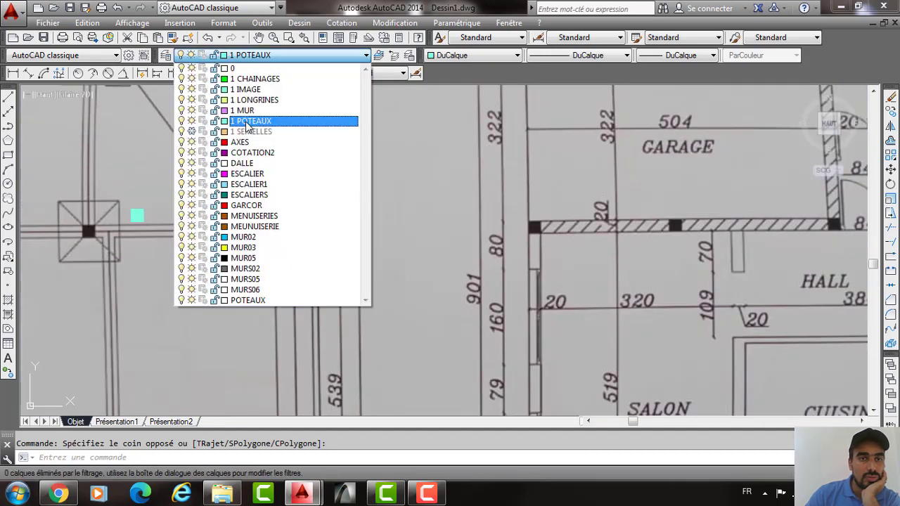
left_click(192, 132)
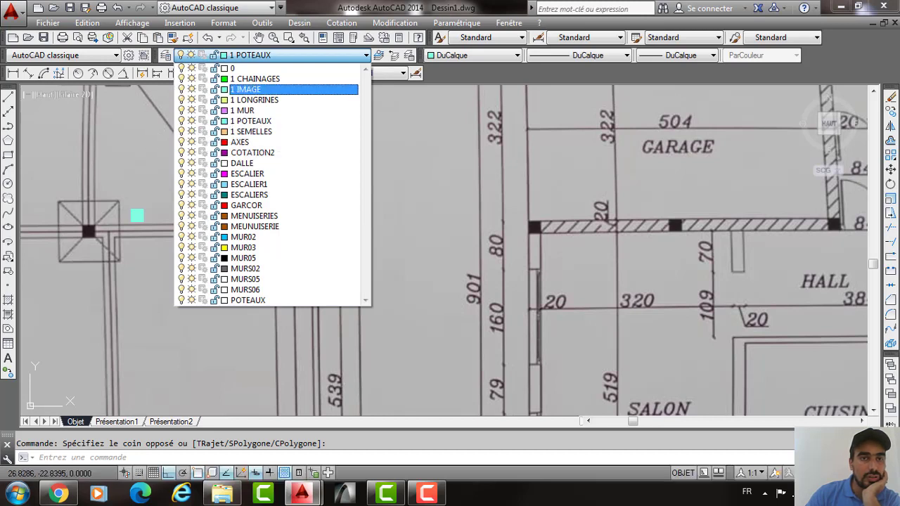
left_click(147, 107)
Turn off the 1 IMAGE layer to leave only the columns and footings showing over the FONDATIONS plan area.
scroll(197, 254, "down", 5)
left_click(394, 134)
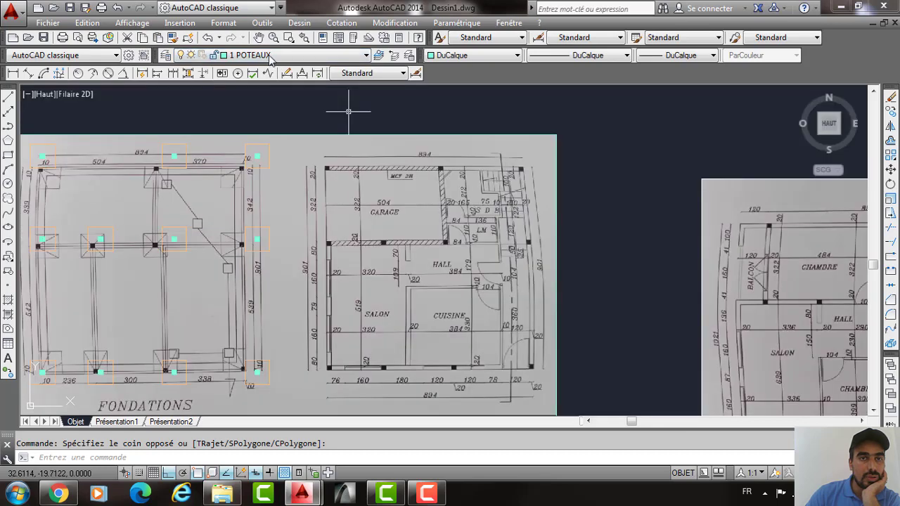
left_click(242, 55)
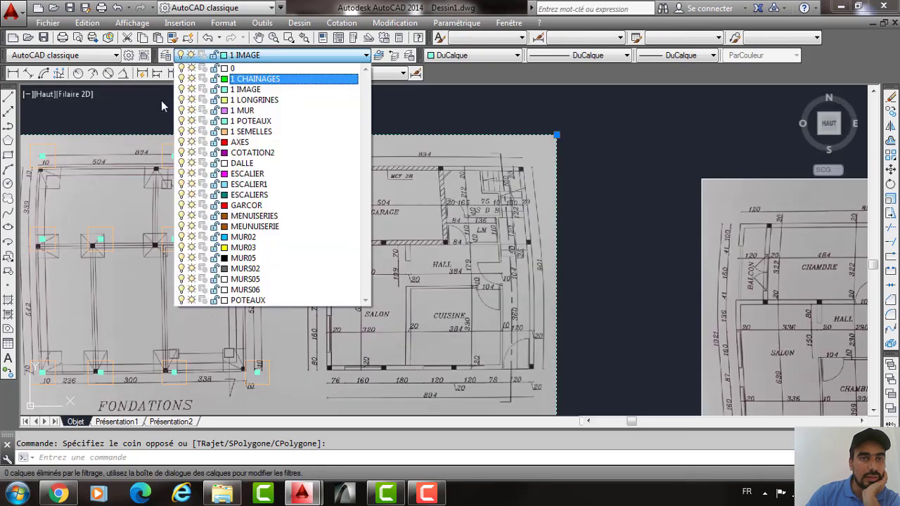
left_click(191, 89)
left_click(434, 210)
scroll(302, 210, "down", 2)
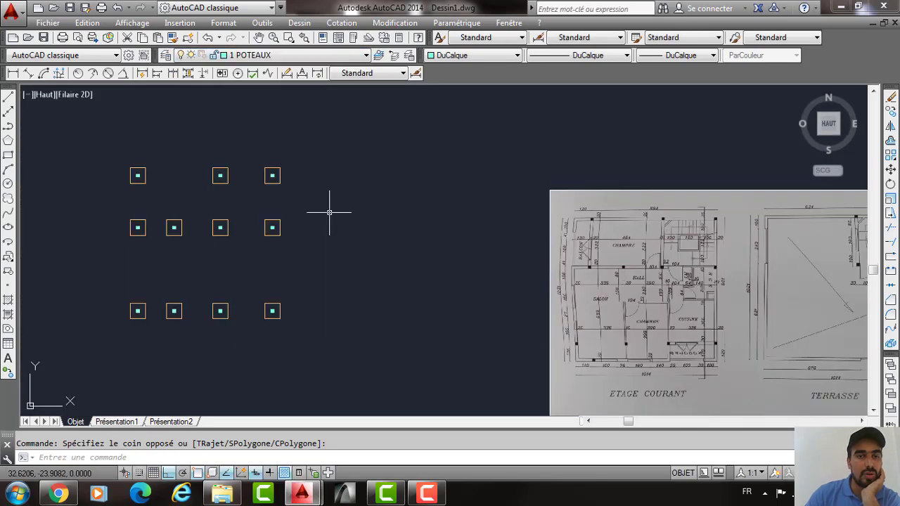
Create a layer named 1 PORTE.
scroll(190, 253, "up", 2)
middle_click_drag(190, 253, 339, 234)
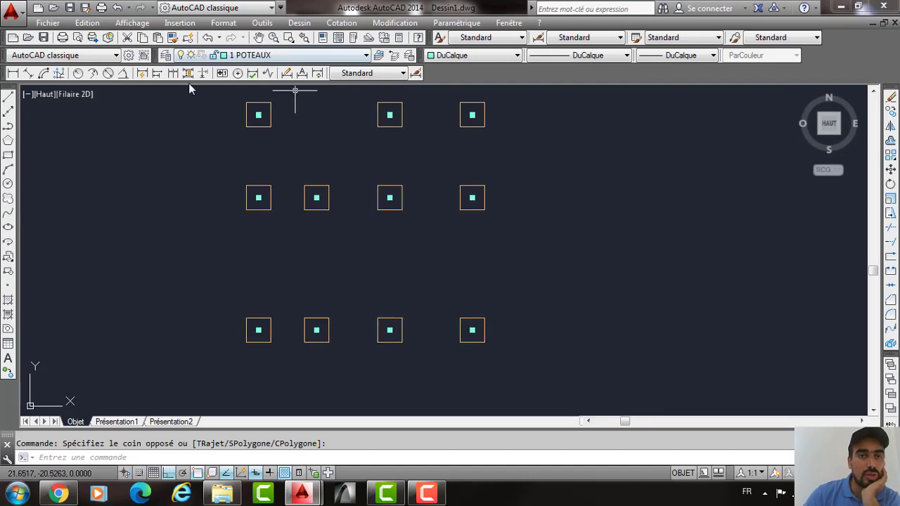
left_click(181, 140)
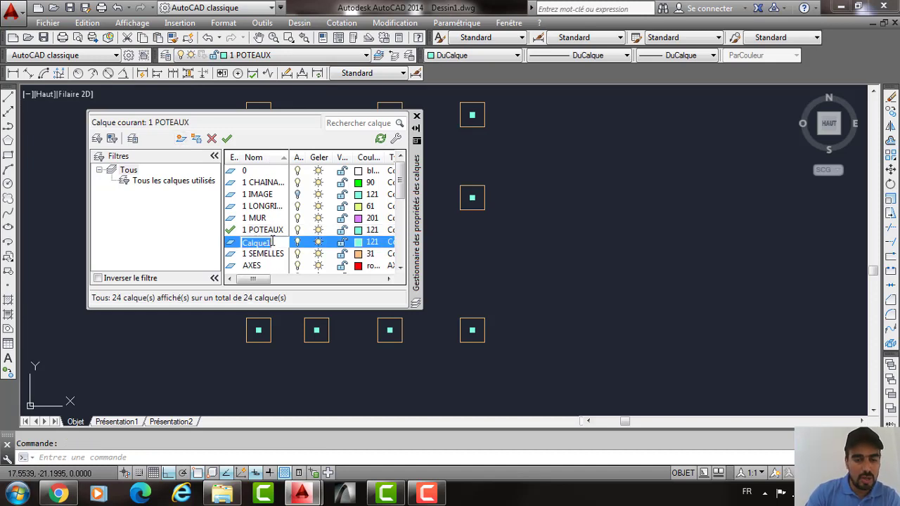
type("1 PORTE")
key("Return")
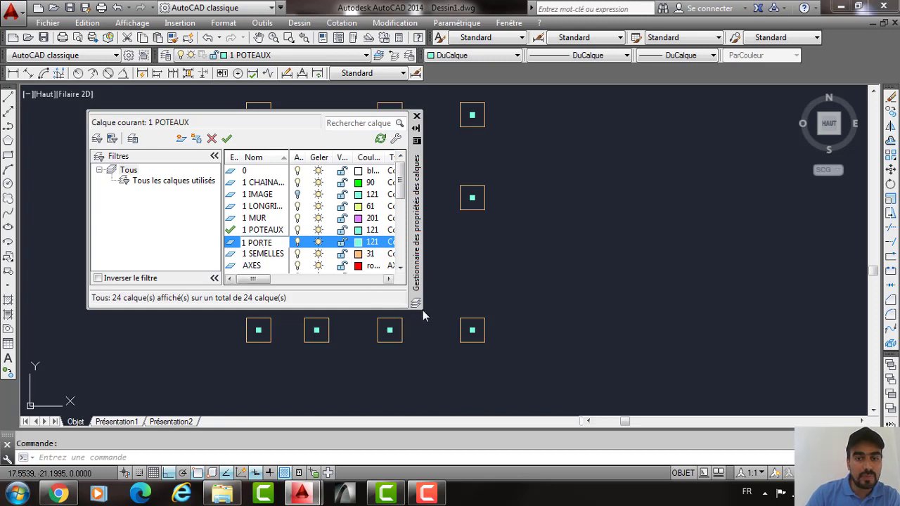
Load the ACAD_ISO03W100 linetype and assign it to the 1 SEMELLES layer.
left_click_drag(424, 315, 469, 331)
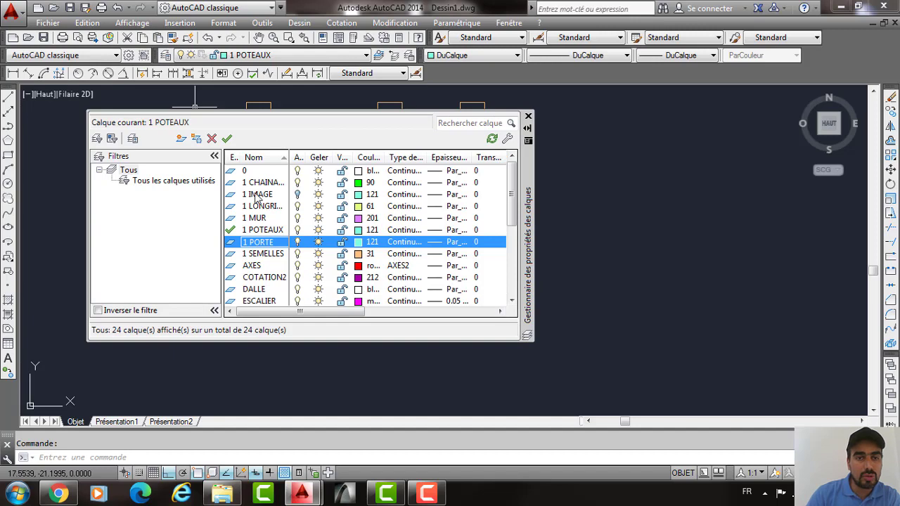
left_click(394, 253)
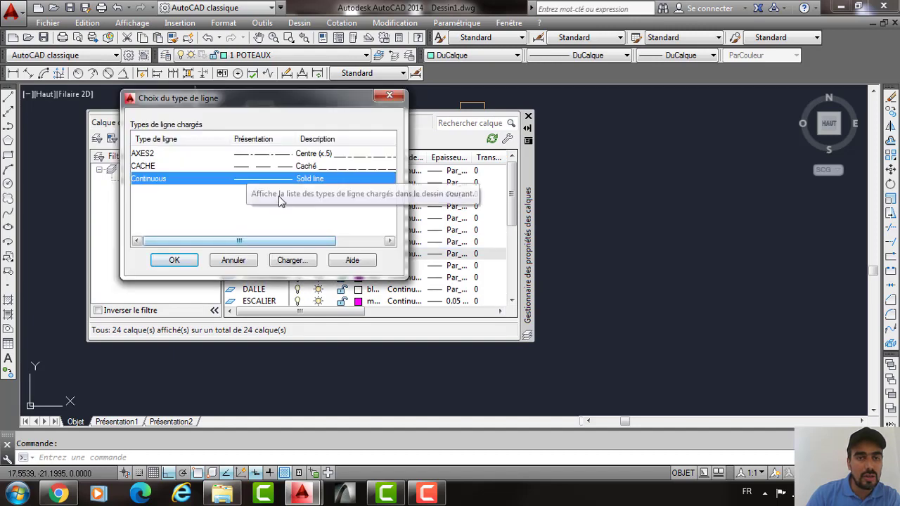
left_click(292, 260)
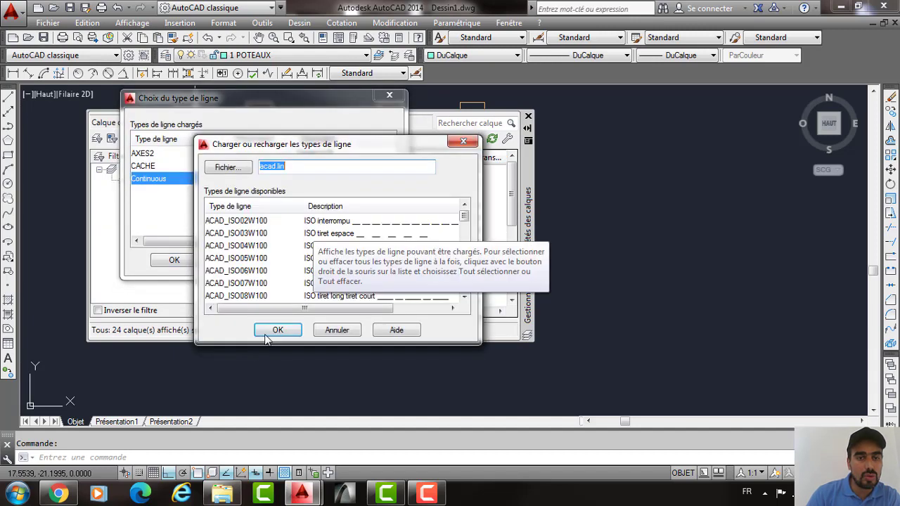
left_click(257, 232)
key("Return")
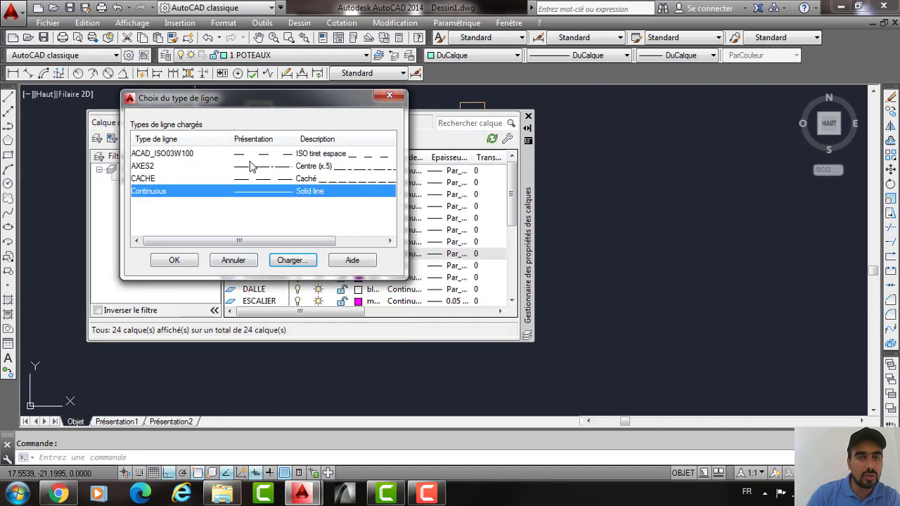
left_click(211, 153)
left_click(175, 261)
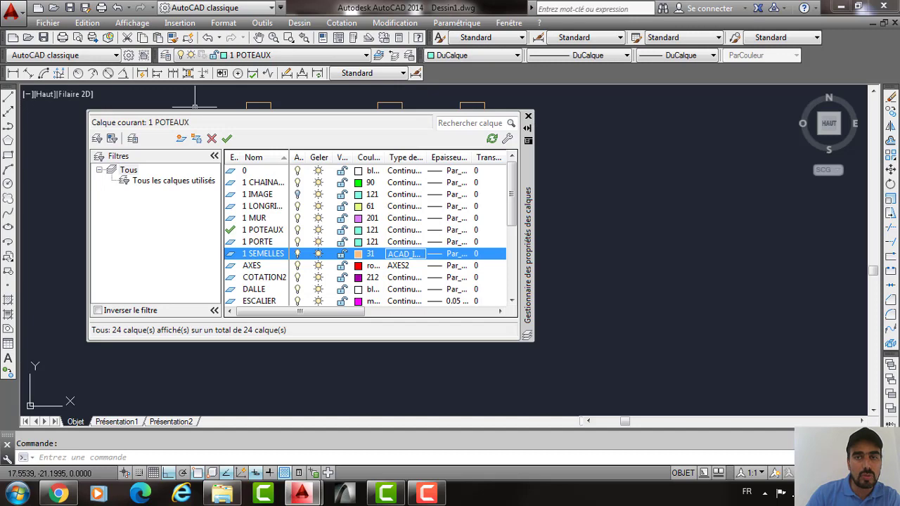
left_click(166, 55)
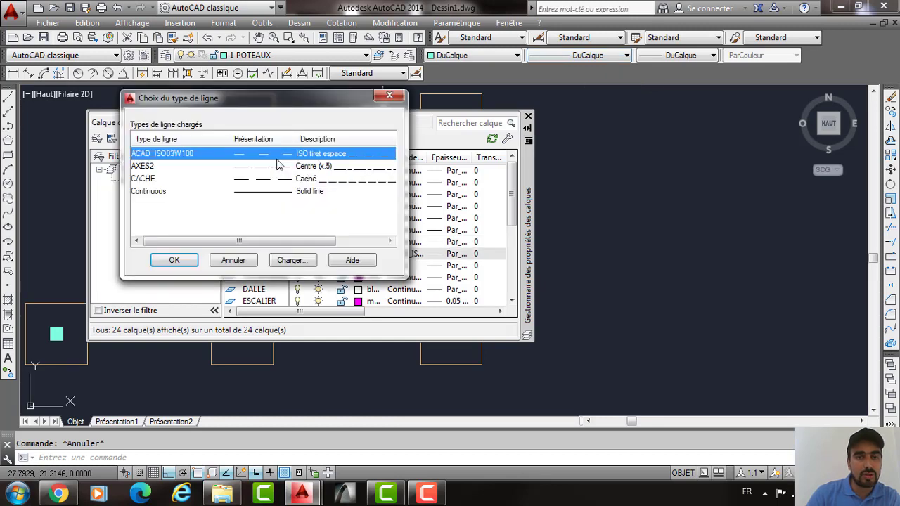
left_click(241, 264)
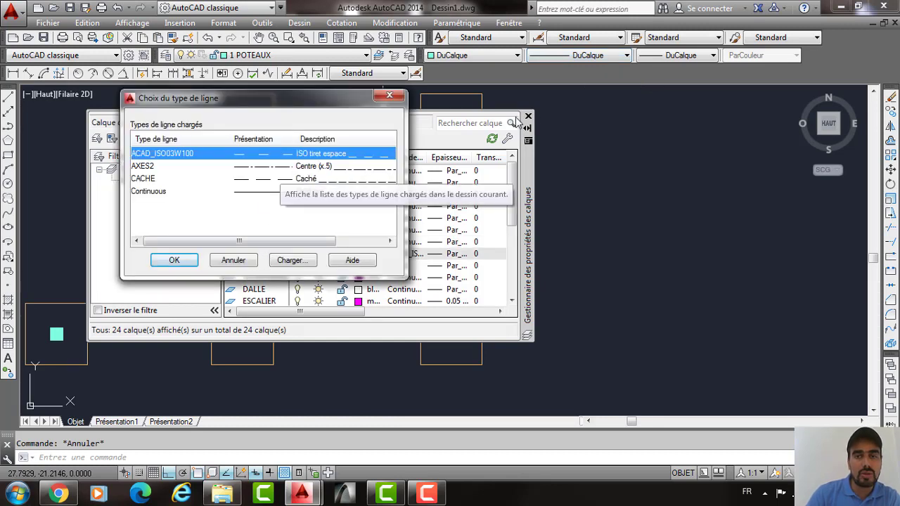
left_click(529, 116)
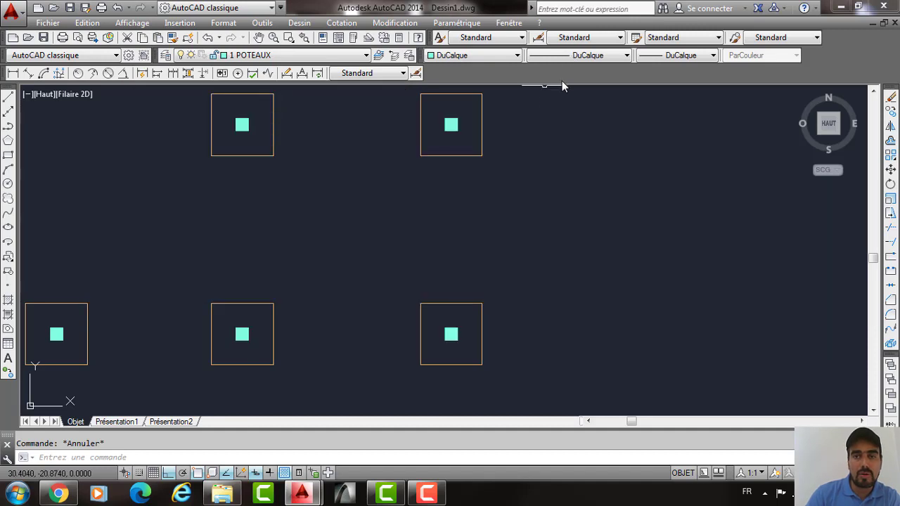
Set the global linetype scale factor to 0.01 so the footing outlines display dashed.
left_click(584, 55)
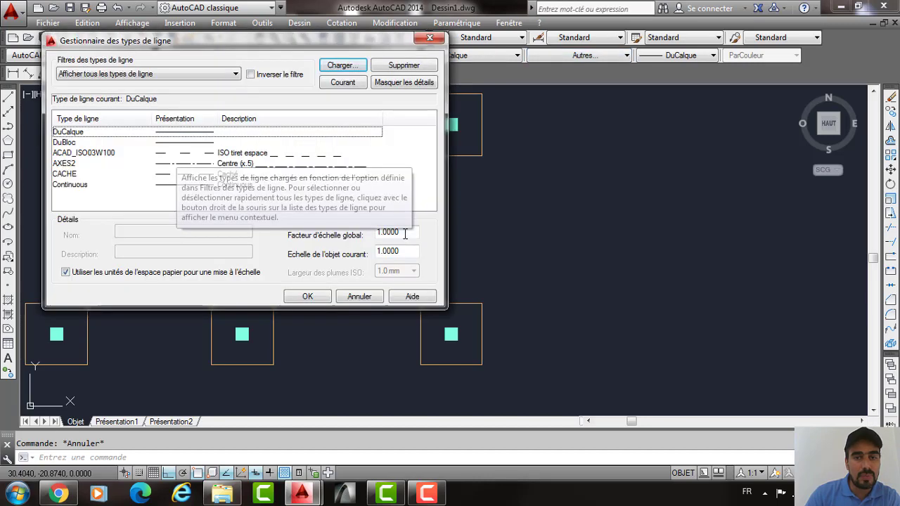
left_click(177, 153)
left_click_drag(401, 232, 301, 234)
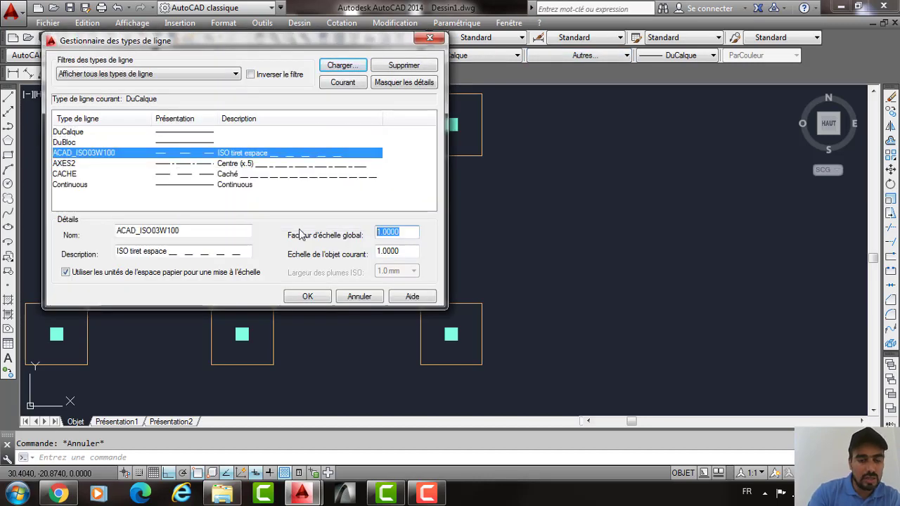
type("0.01")
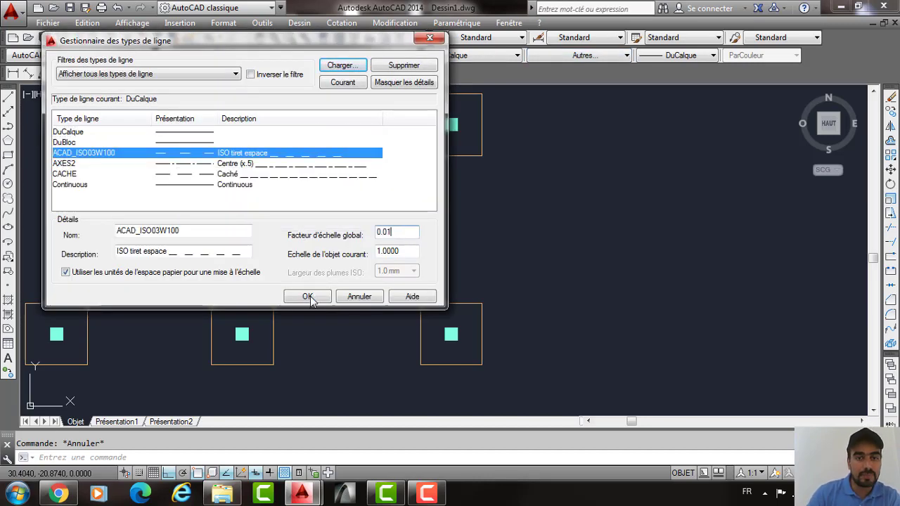
left_click(308, 296)
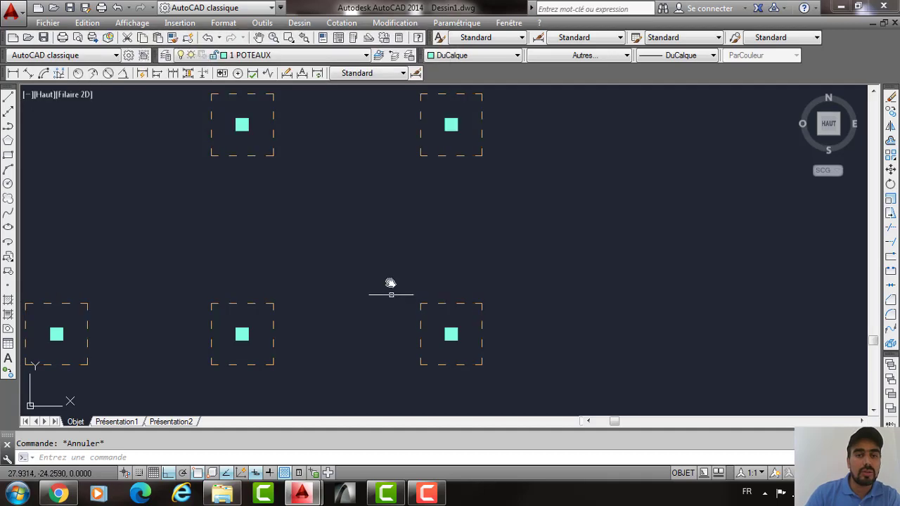
scroll(388, 295, "down", 3)
Turn the 1 IMAGE layer on over the traced FONDATIONS columns and footings.
left_click(237, 56)
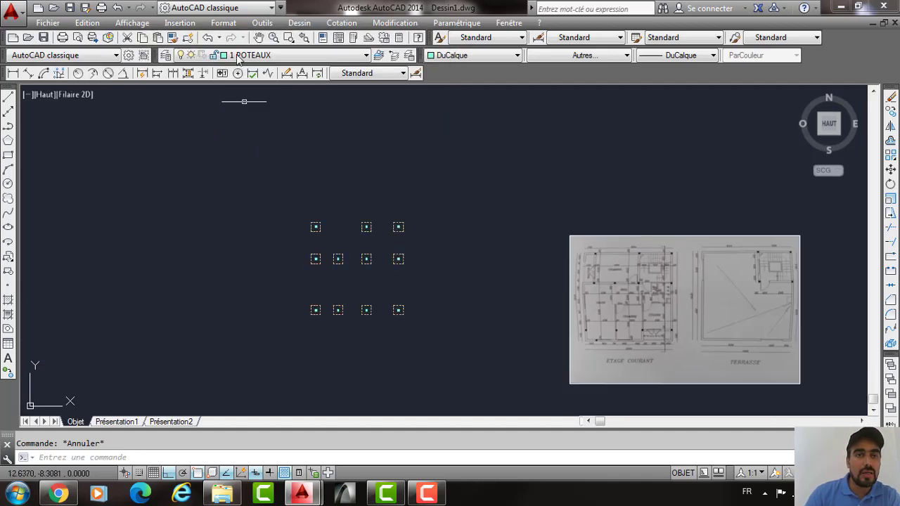
left_click(225, 56)
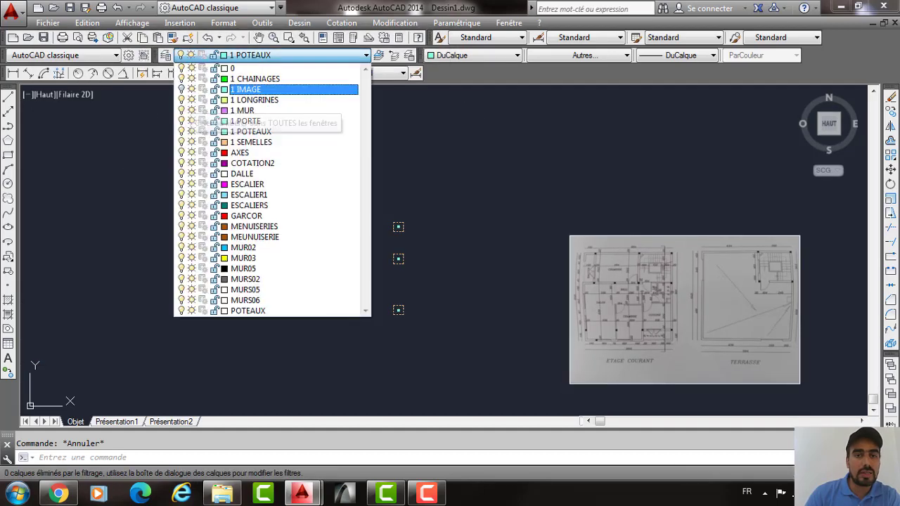
left_click(181, 89)
left_click(126, 162)
scroll(379, 280, "up", 4)
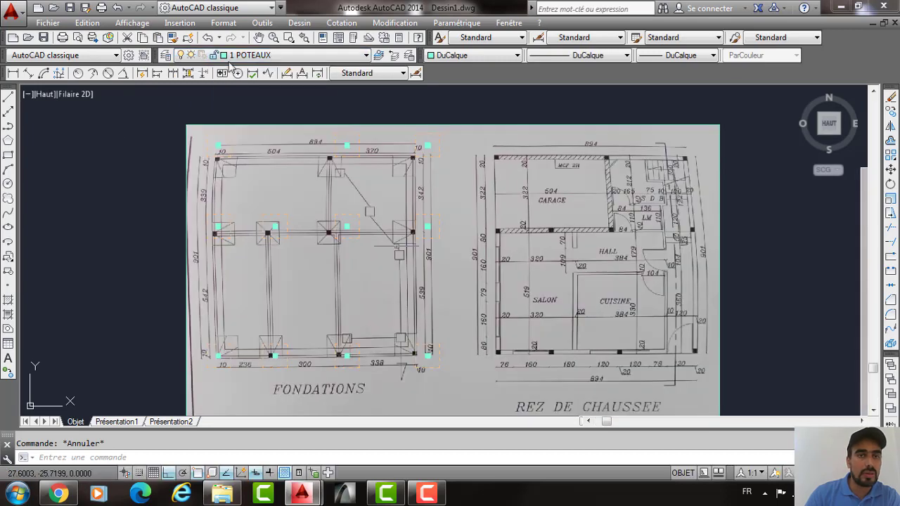
Make 1 CHAINAGES the current layer and draw a rectangle from the upper-left column's outer corner to the lower-right column's outer corner.
left_click(281, 55)
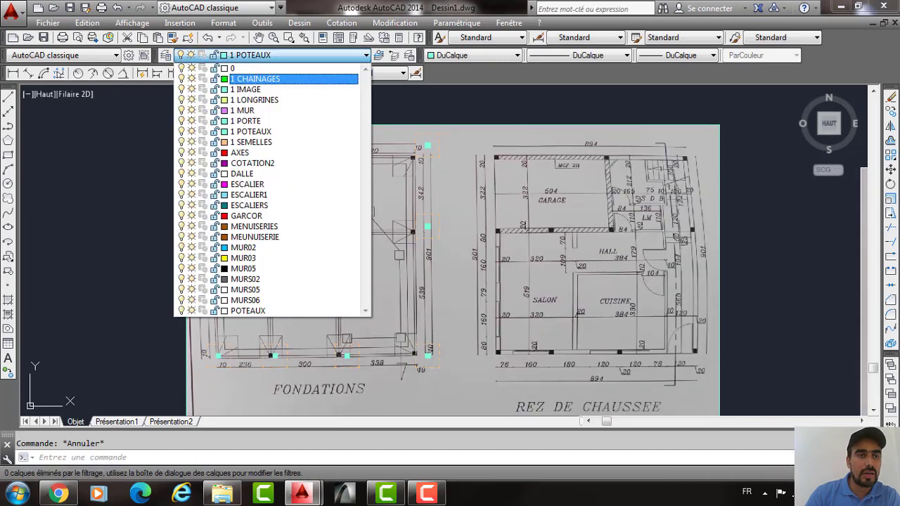
left_click(253, 76)
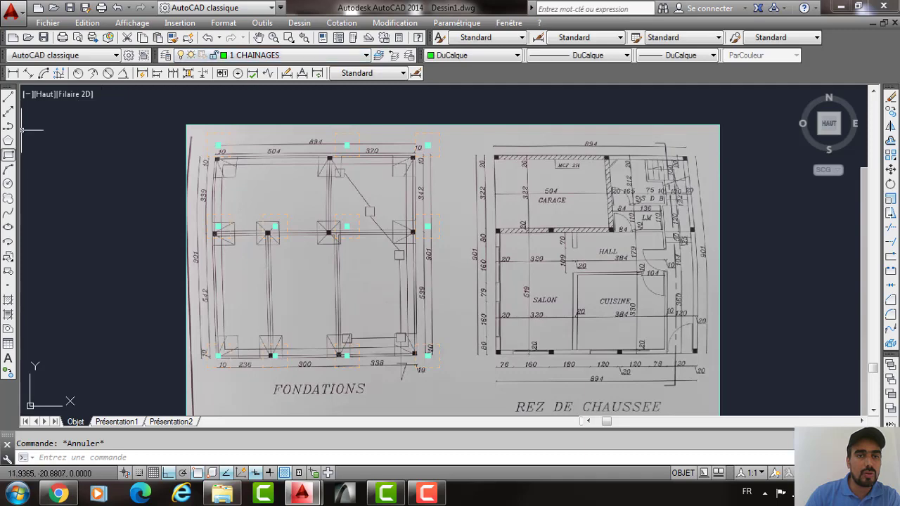
left_click(8, 155)
scroll(218, 145, "up", 4)
left_click(220, 139)
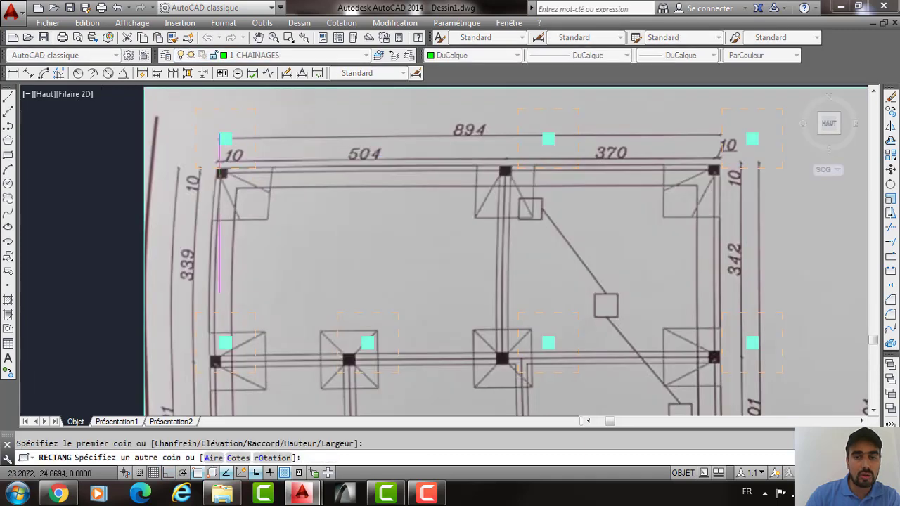
scroll(219, 292, "down", 4)
scroll(463, 318, "up", 2)
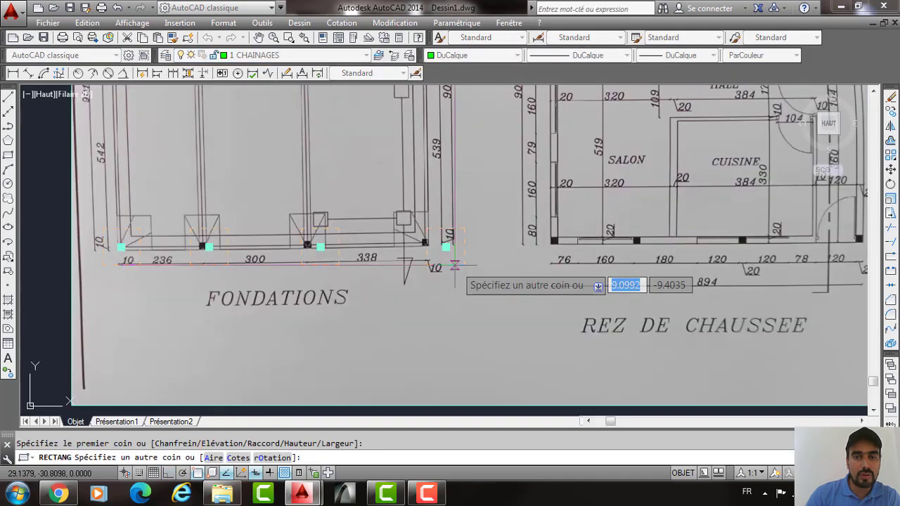
left_click(450, 250)
Offset the green perimeter rectangle inward by 0.4.
middle_click_drag(386, 243, 405, 297)
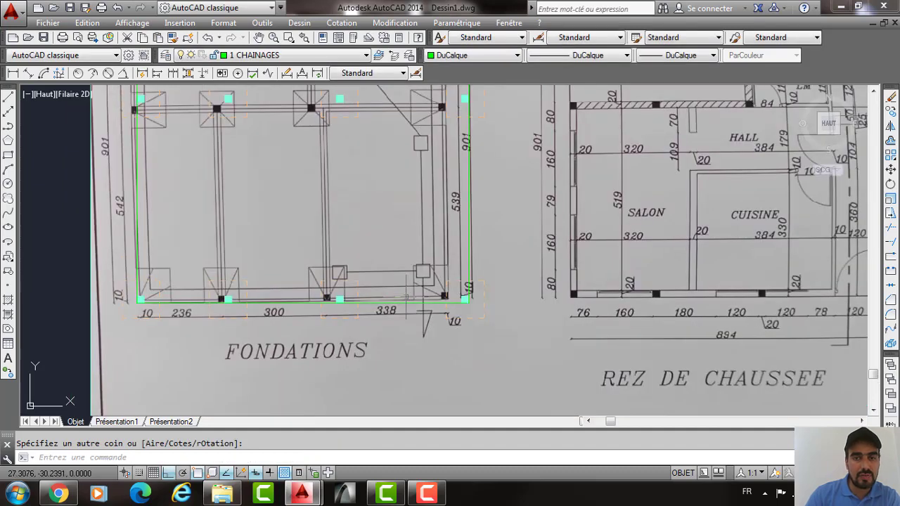
type("dc")
key("Return")
key("Return")
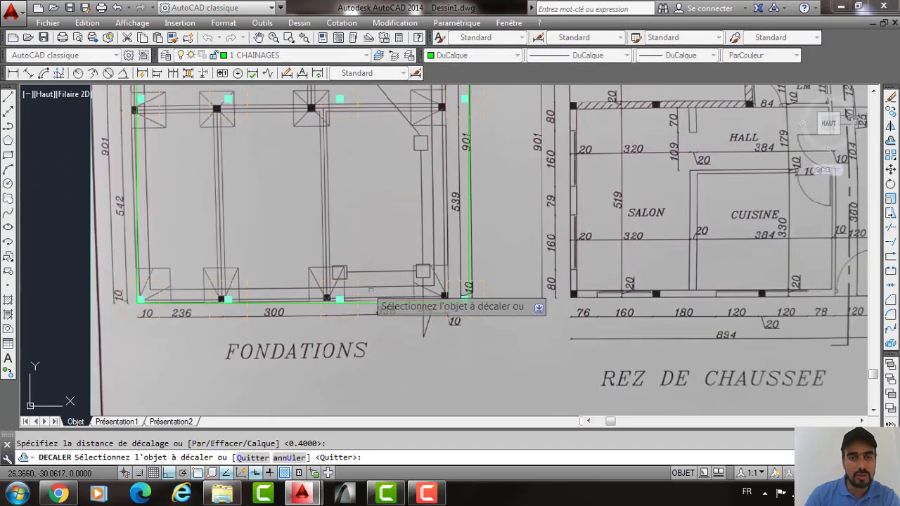
left_click(370, 303)
left_click(365, 248)
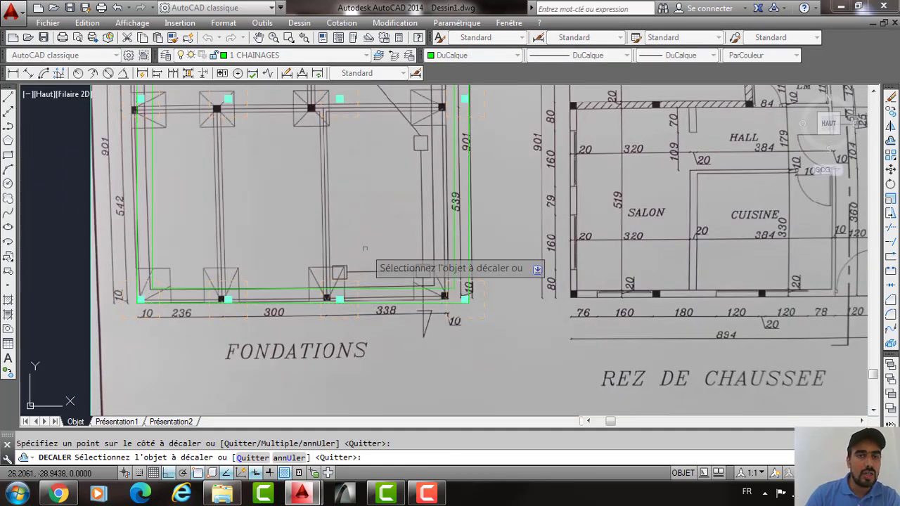
key("Return")
Make 1 LONGRINES the current layer and draw an 8.54 by 0.20 rectangle along the middle column row, between the outer columns.
middle_click_drag(365, 248, 395, 353)
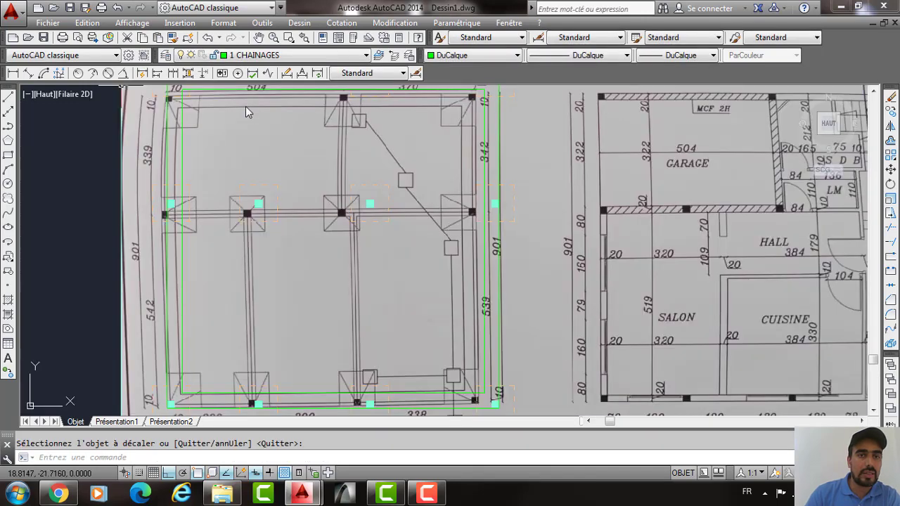
left_click(281, 55)
left_click(239, 98)
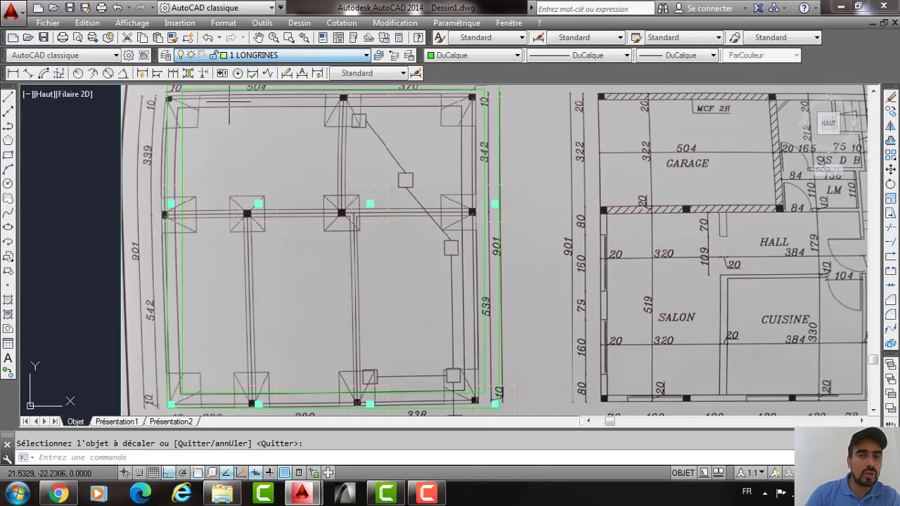
left_click(8, 155)
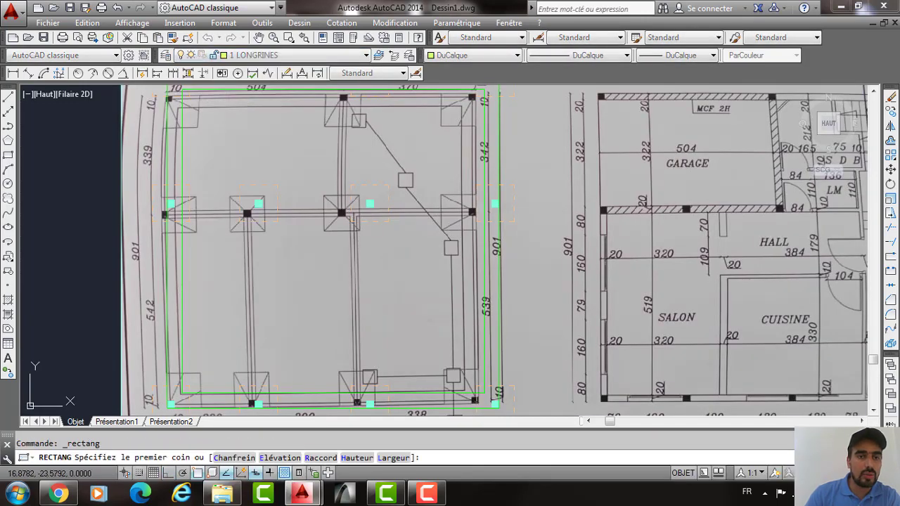
scroll(176, 210, "up", 5)
left_click(166, 207)
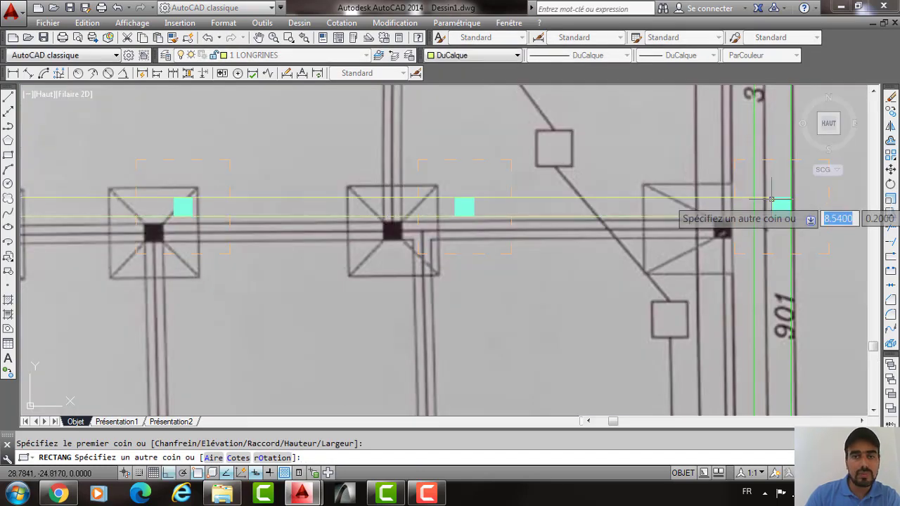
left_click(772, 199)
Draw a 0.20 by 3.19 longrine rectangle from the upper-middle column down to the horizontal longrine.
scroll(479, 274, "down", 4)
key("Return")
scroll(422, 175, "up", 2)
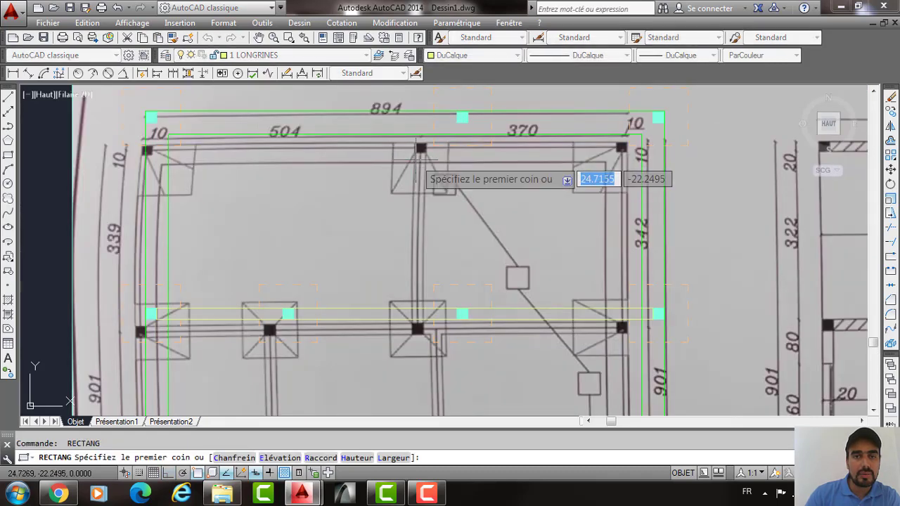
left_click(457, 125)
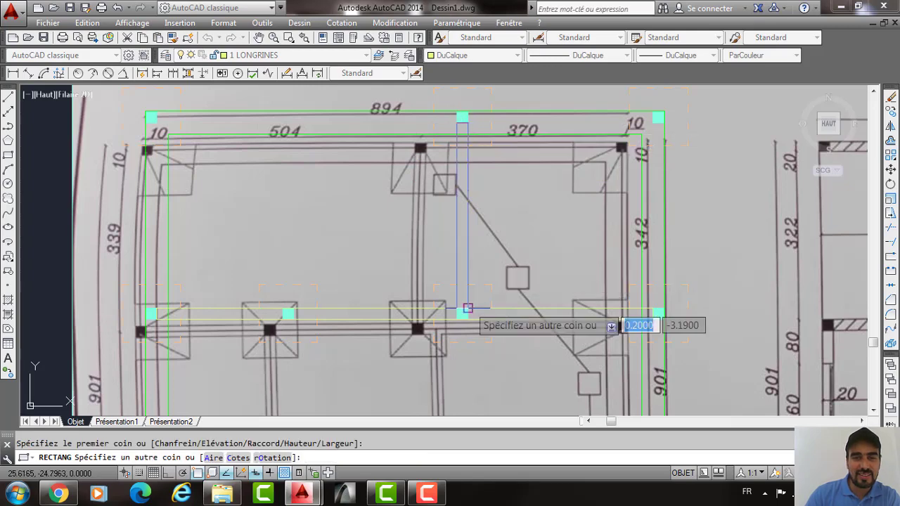
left_click(468, 308)
Delete the upper-middle column together with its hatch and dashed footing.
scroll(464, 292, "down", 2)
middle_click_drag(432, 246, 426, 198)
scroll(426, 232, "up", 2)
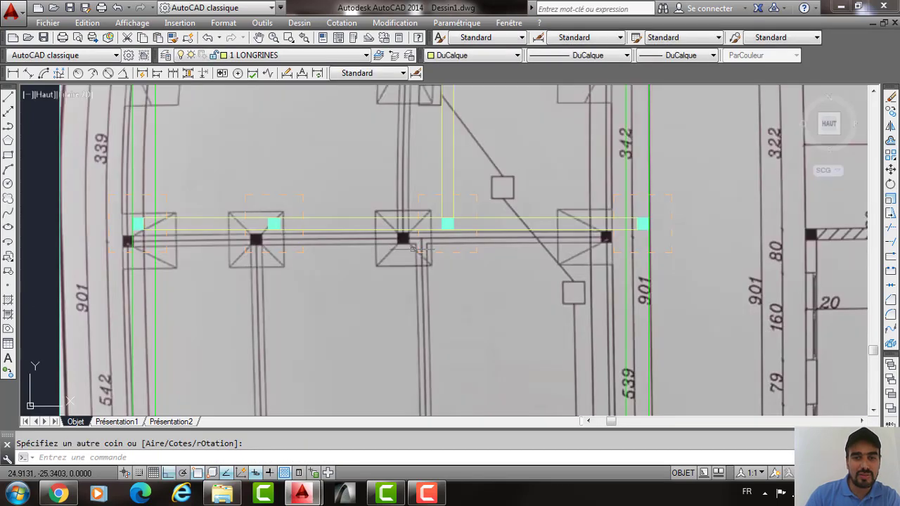
middle_click_drag(412, 248, 435, 222)
scroll(435, 221, "down", 3)
scroll(450, 191, "up", 2)
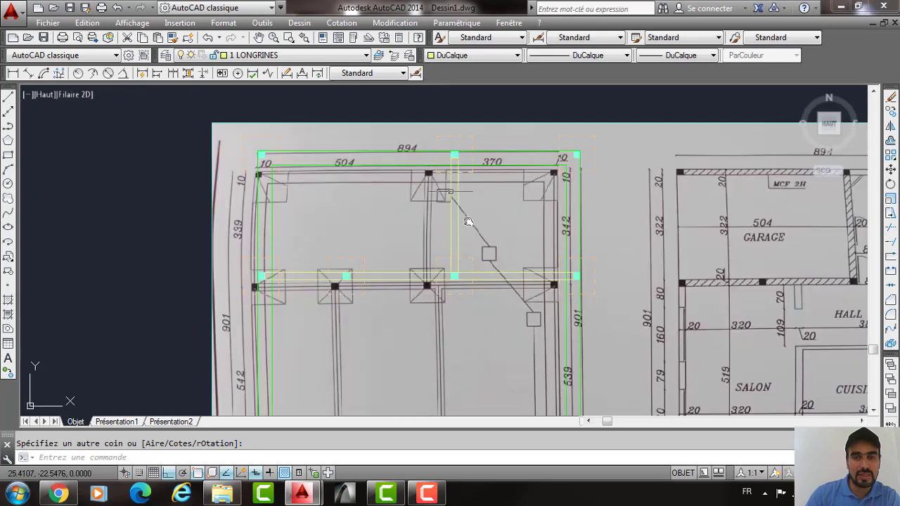
middle_click_drag(510, 308, 503, 263)
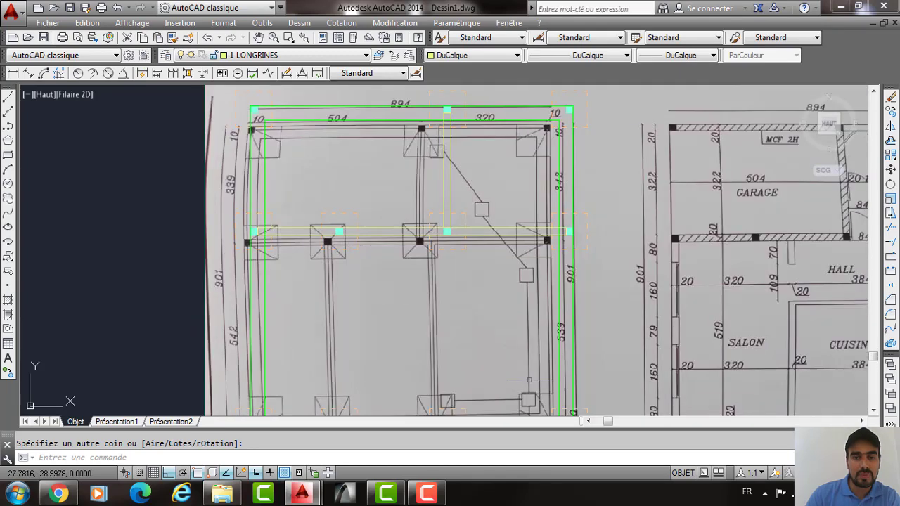
middle_click_drag(529, 380, 466, 271)
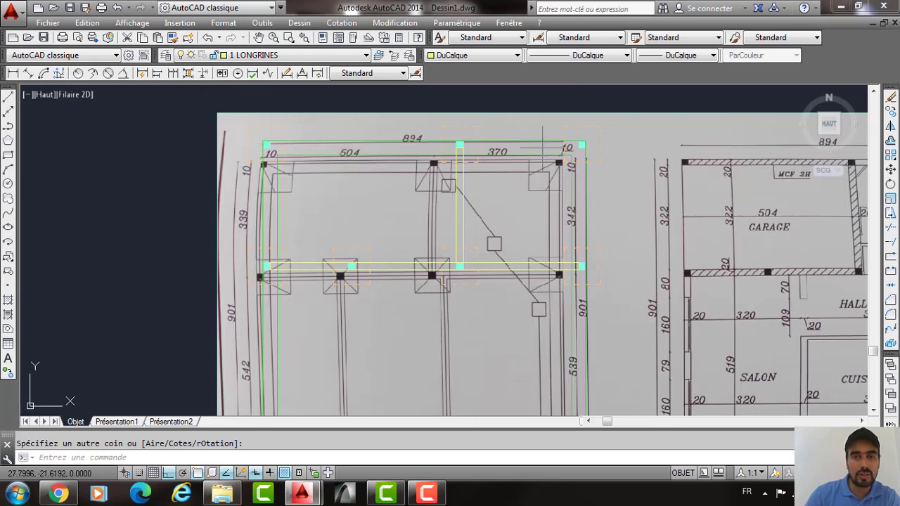
left_click(438, 116)
left_click(502, 183)
key("Delete")
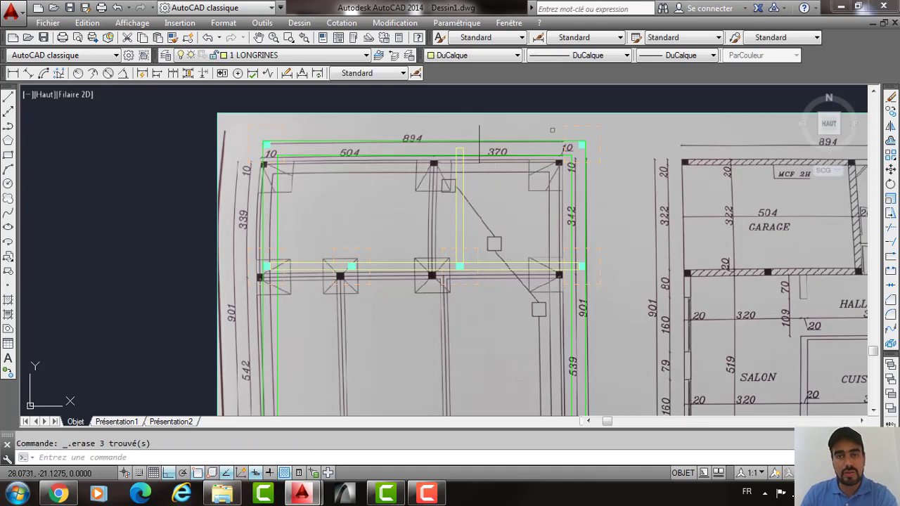
Copy the upper-right column with its dashed footing 3.7 to the left along the upper row.
left_click(553, 130)
left_click(609, 165)
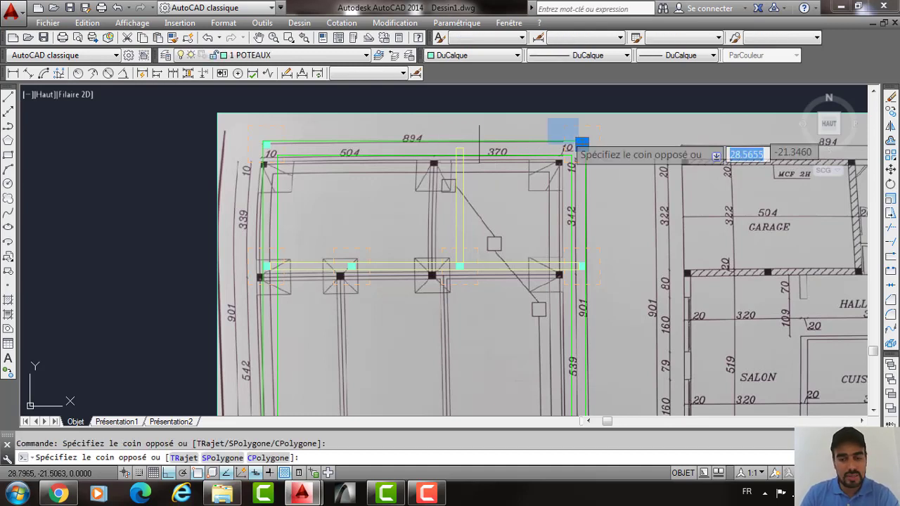
left_click(609, 183)
type("co")
key("Return")
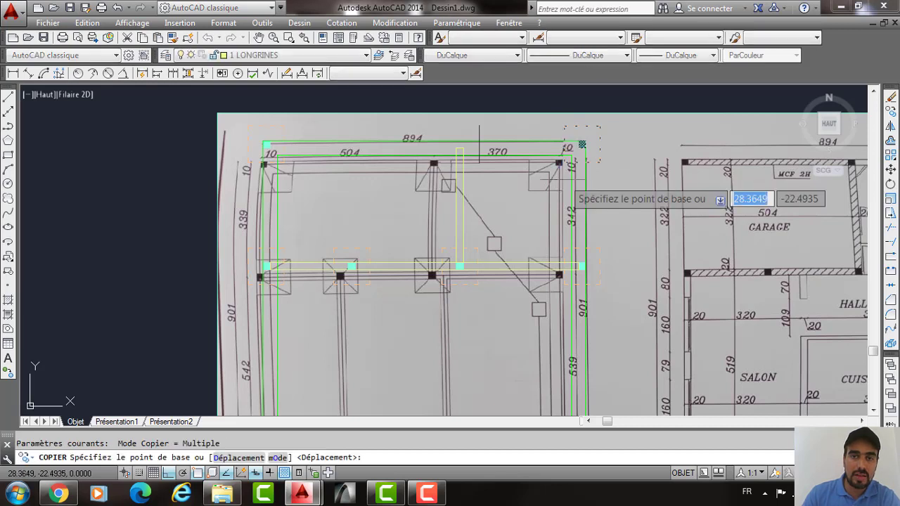
left_click(546, 181)
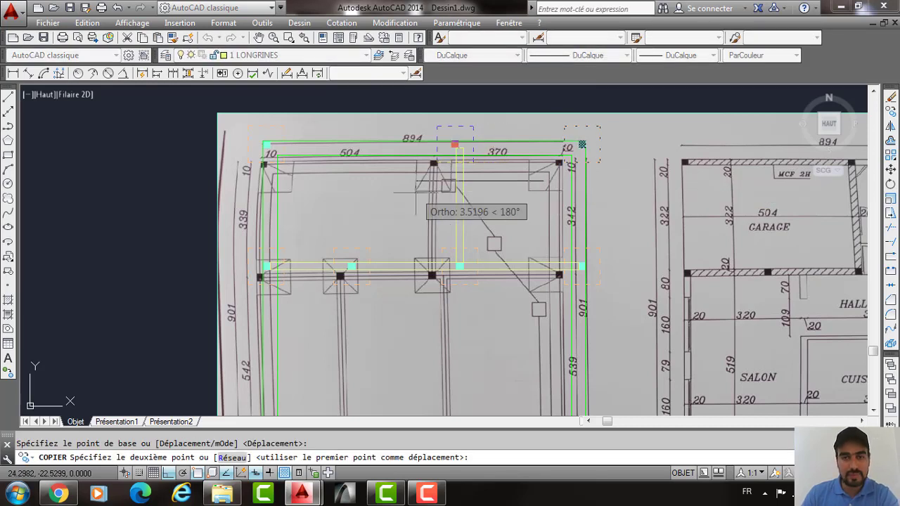
type("3.7")
key("Return")
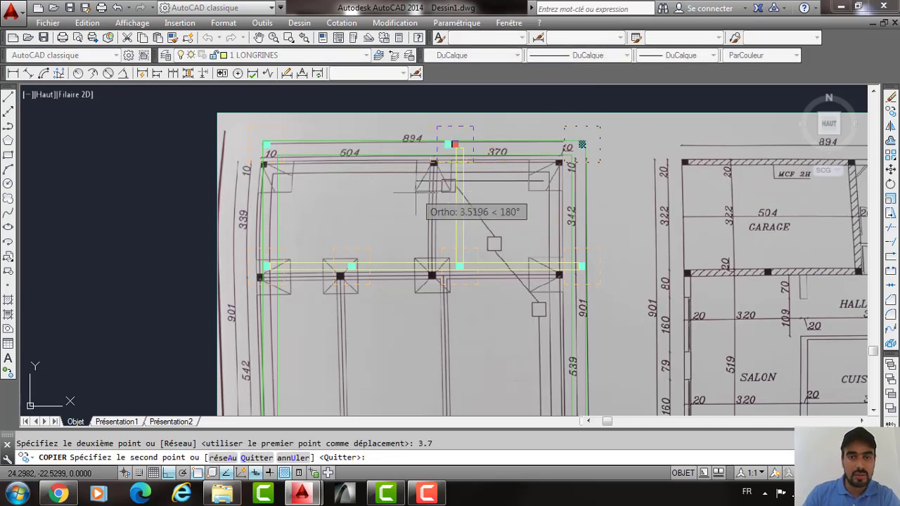
key("Escape")
Move the upper vertical longrine left so it lines up with the copied upper-middle column.
left_click(433, 162)
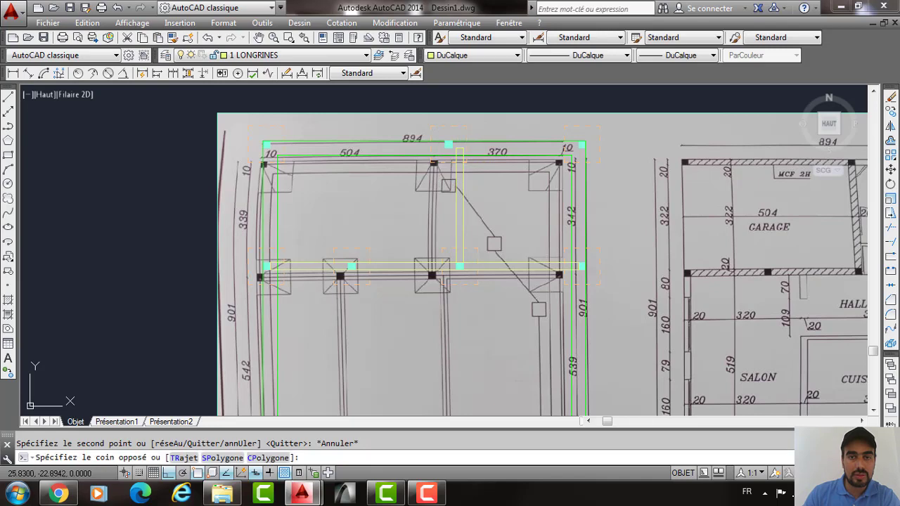
left_click(459, 202)
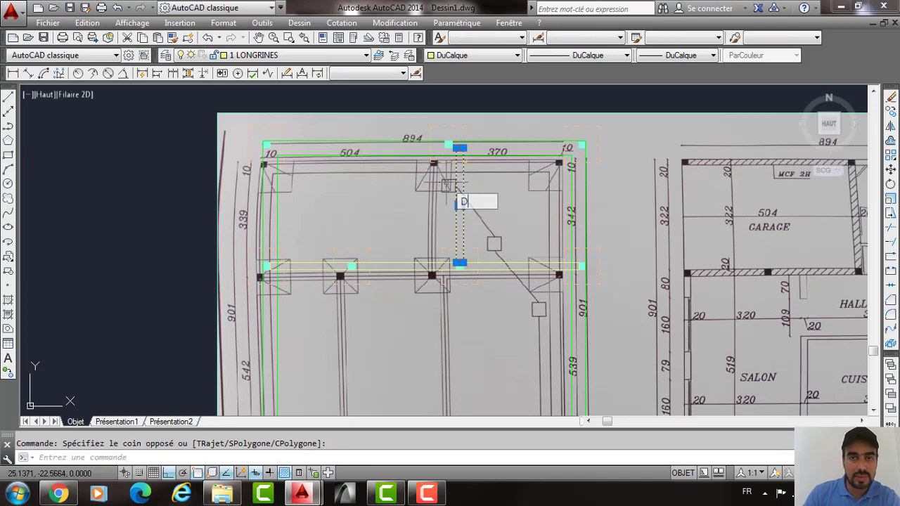
type("D")
key("Return")
left_click(451, 145)
scroll(451, 145, "up", 3)
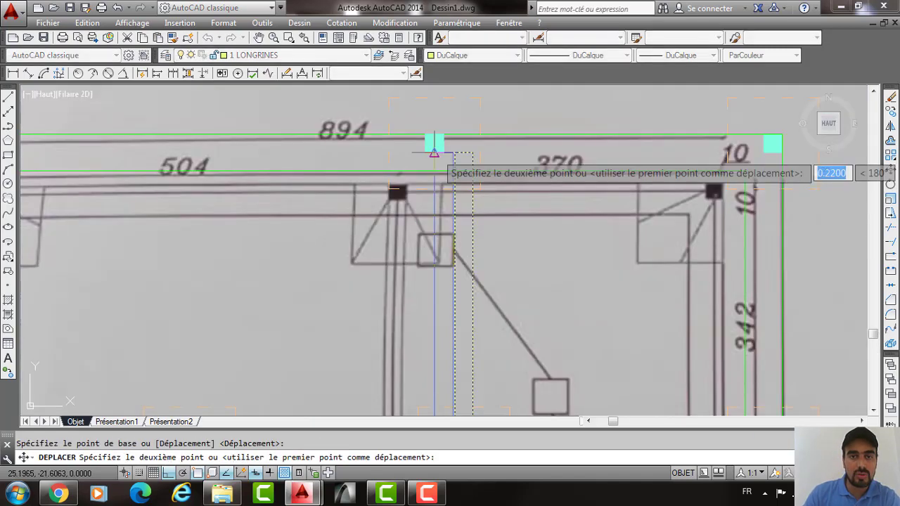
scroll(426, 156, "down", 5)
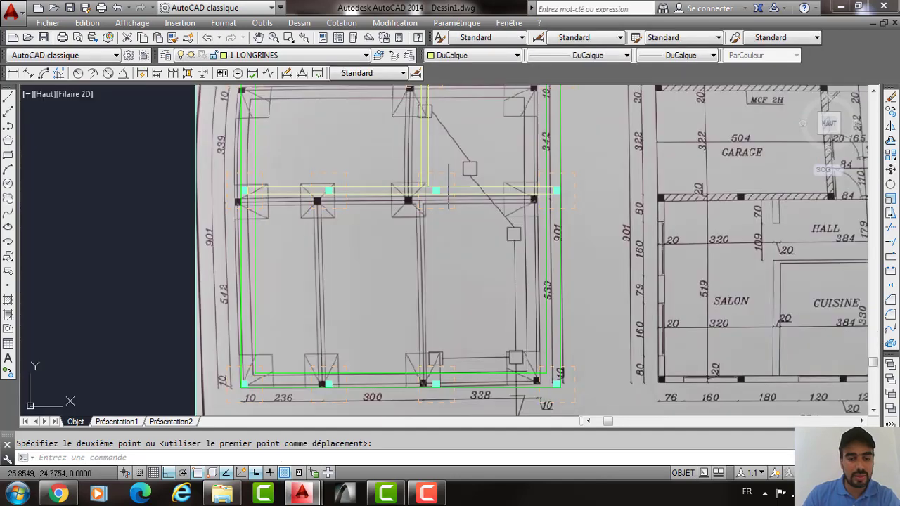
Draw two vertical longrine rectangles linking the second and third columns of the middle row to the lower-row columns.
scroll(436, 184, "up", 2)
type("REC")
key("Return")
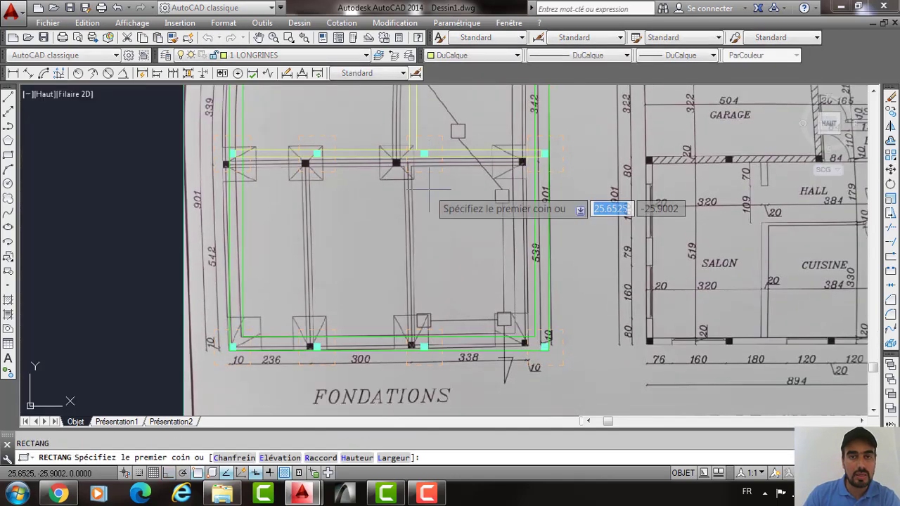
left_click(421, 156)
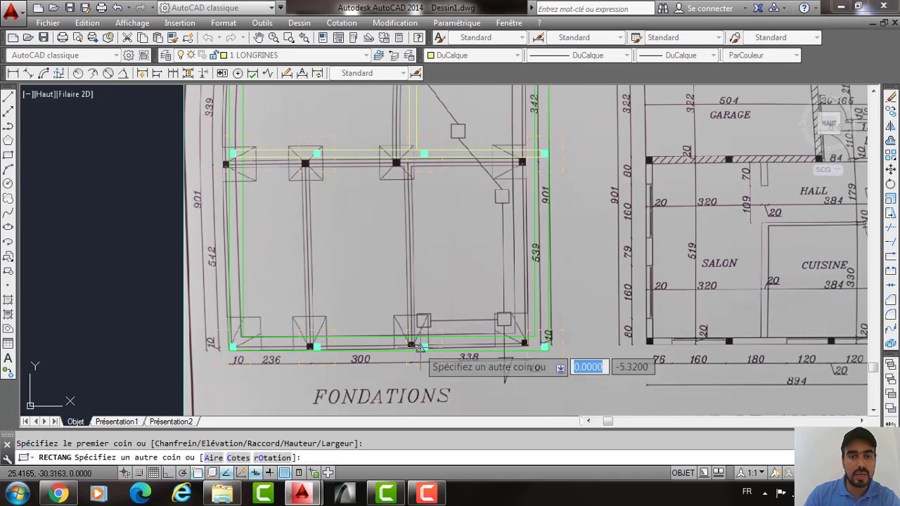
left_click(427, 345)
key("Return")
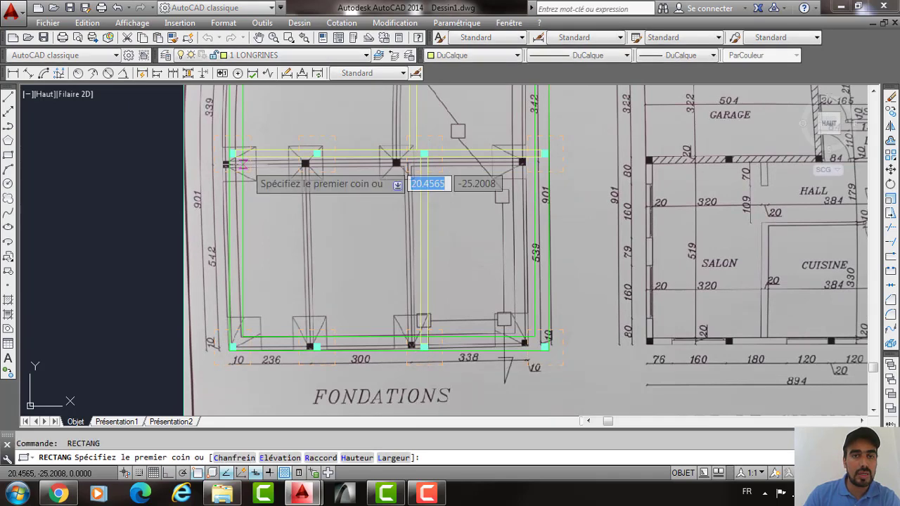
left_click(317, 156)
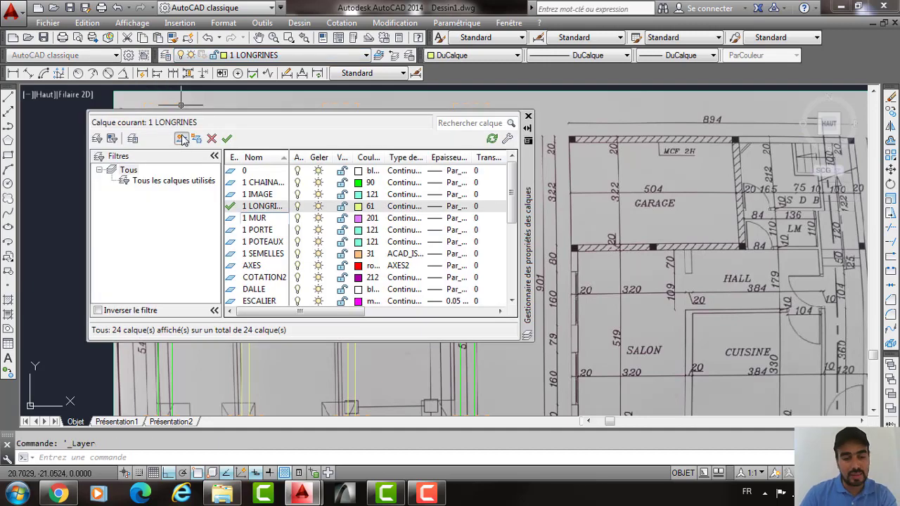
Create a new layer named 1 REGARD and give it colour 130.
left_click(182, 138)
type("1 R")
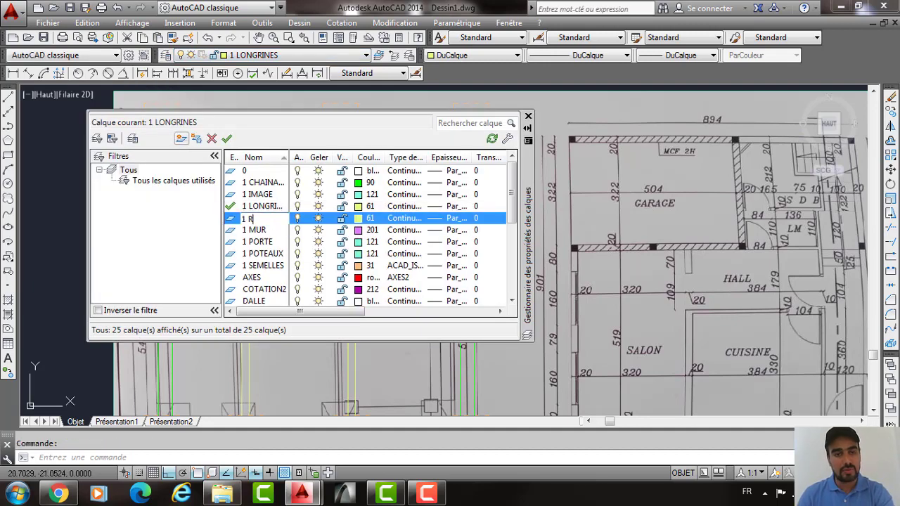
type("EGARD")
key("Return")
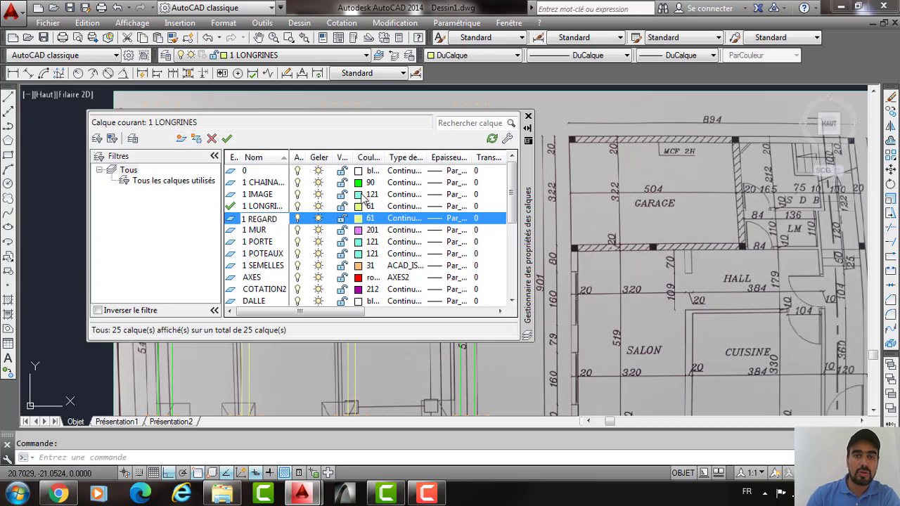
left_click(366, 218)
left_click(388, 181)
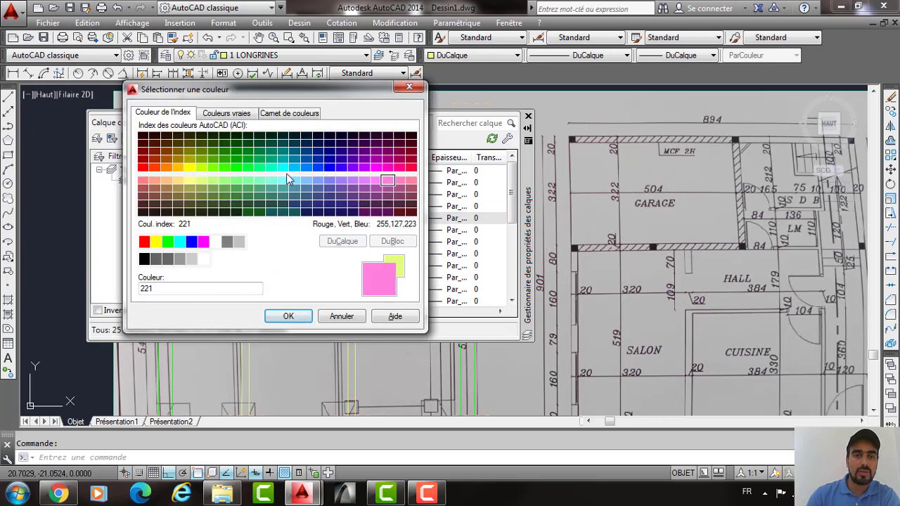
left_click(281, 166)
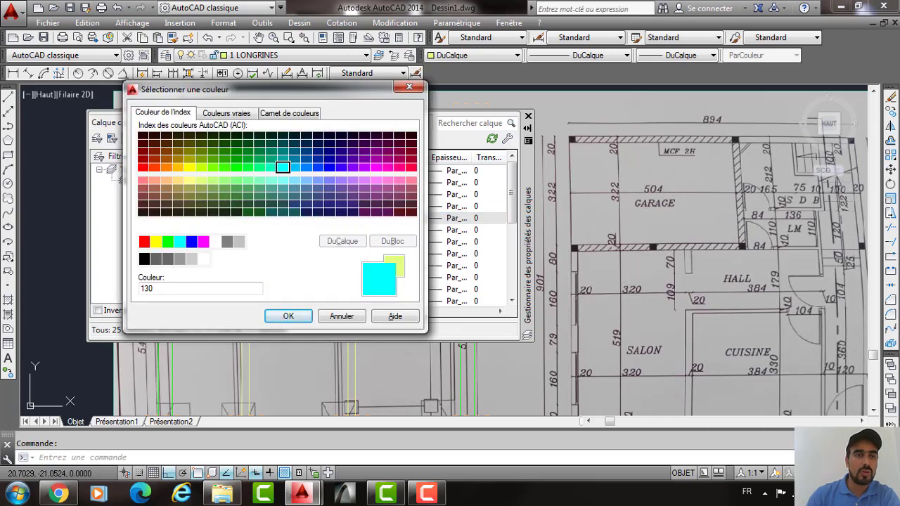
key("Return")
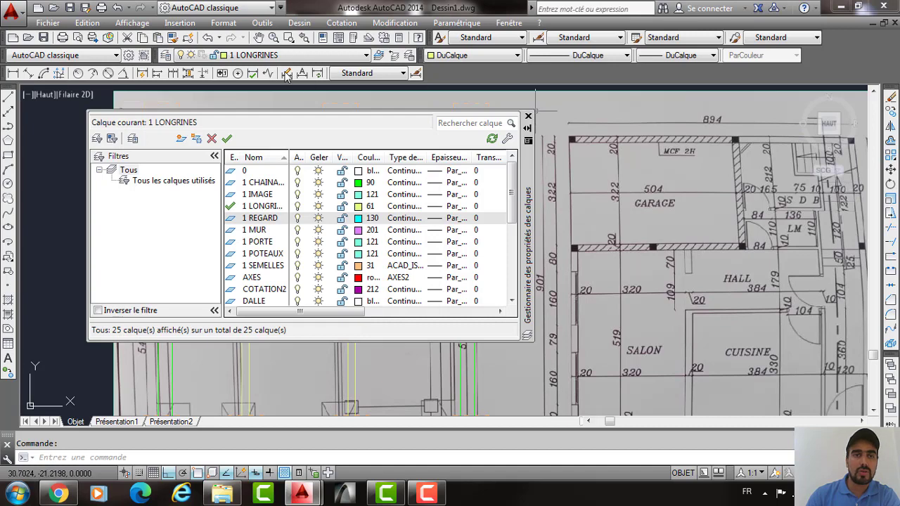
Make 1 REGARD the current layer and draw a 0.4 by 0.4 square over the manhole between the upper and middle column rows.
left_click(253, 55)
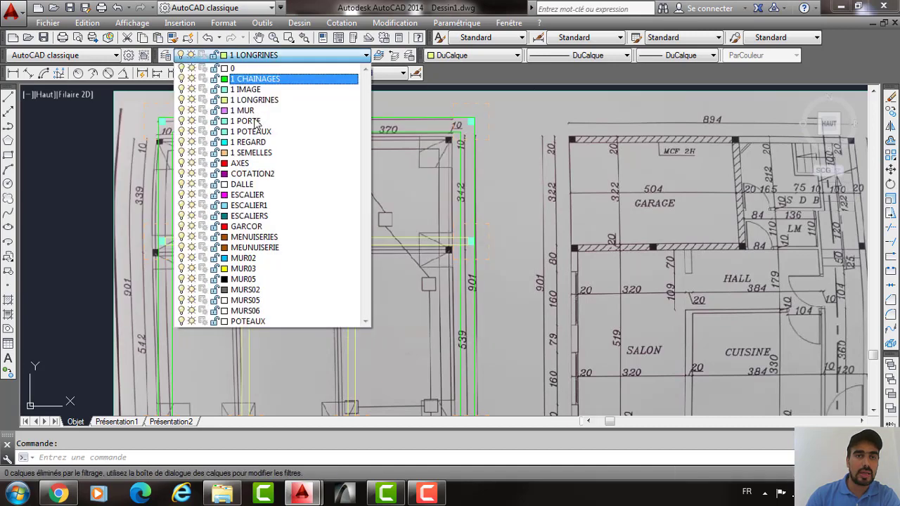
left_click(249, 142)
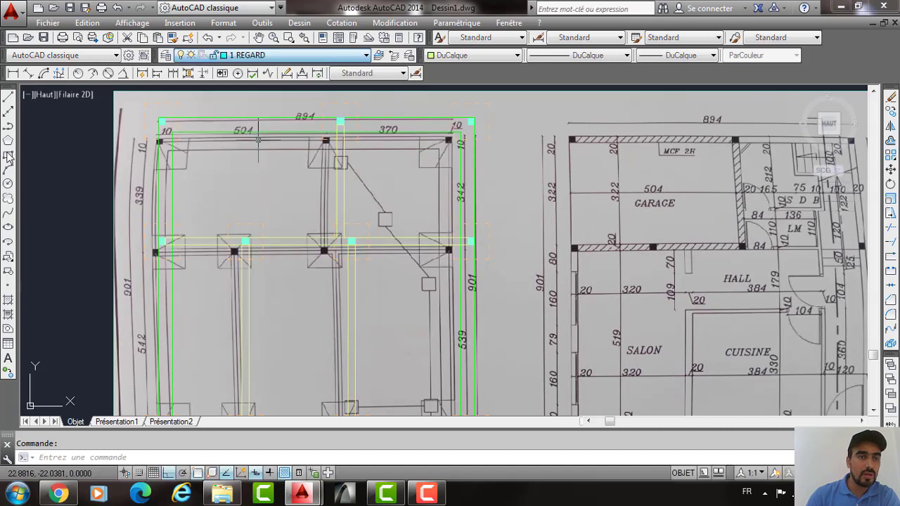
left_click(9, 155)
scroll(390, 207, "up", 2)
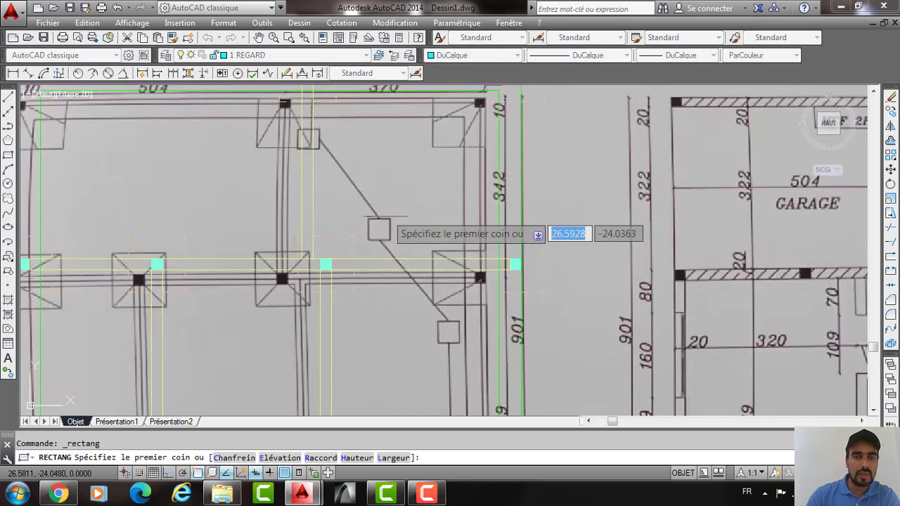
scroll(389, 219, "up", 2)
left_click(355, 253)
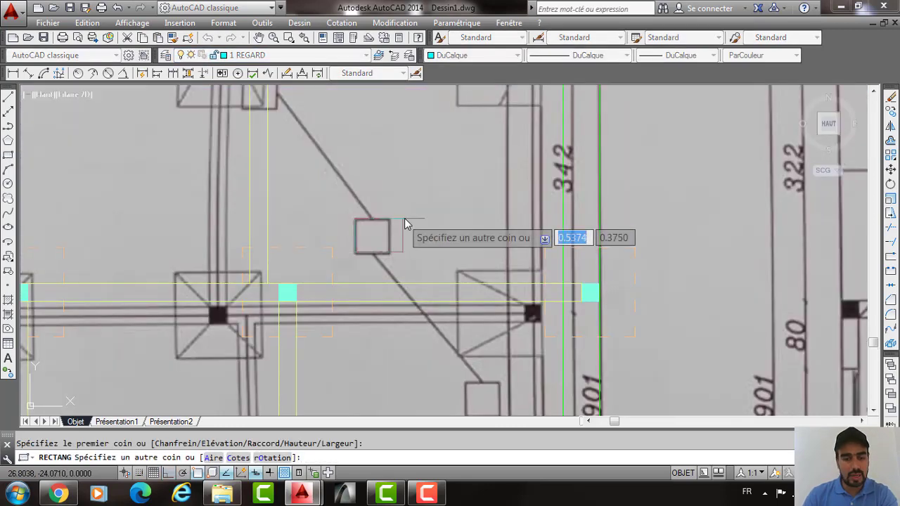
type("0.4")
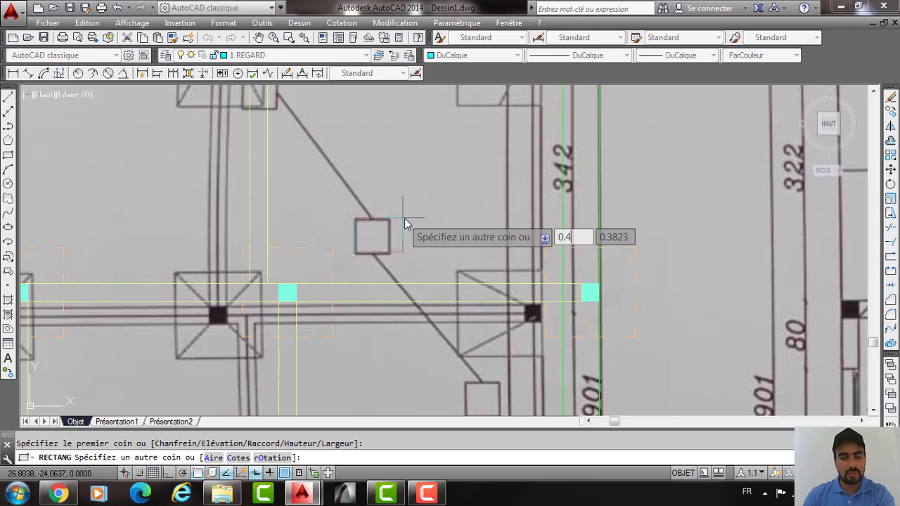
type(",.4")
key("Return")
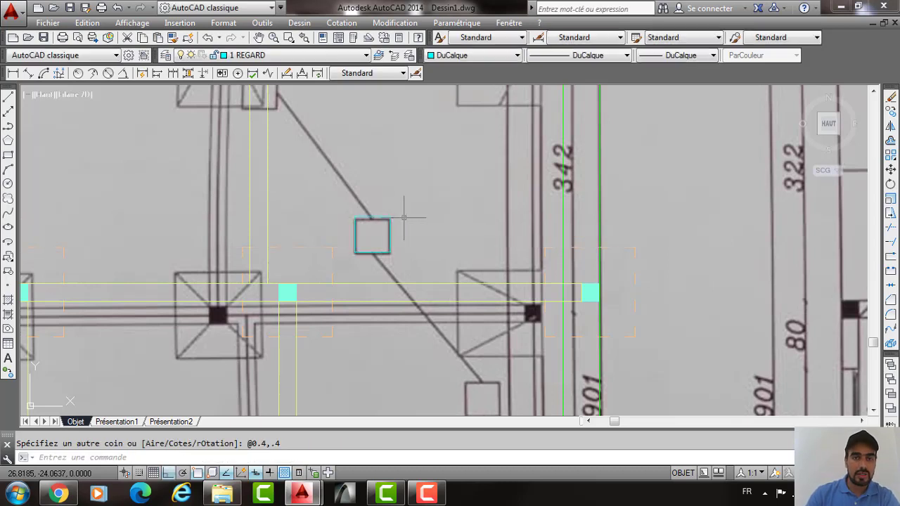
Copy the 0.4 by 0.4 manhole square to the manhole beside the upper-middle column, with orthogonal mode off.
left_click(392, 210)
left_click(380, 234)
type("C")
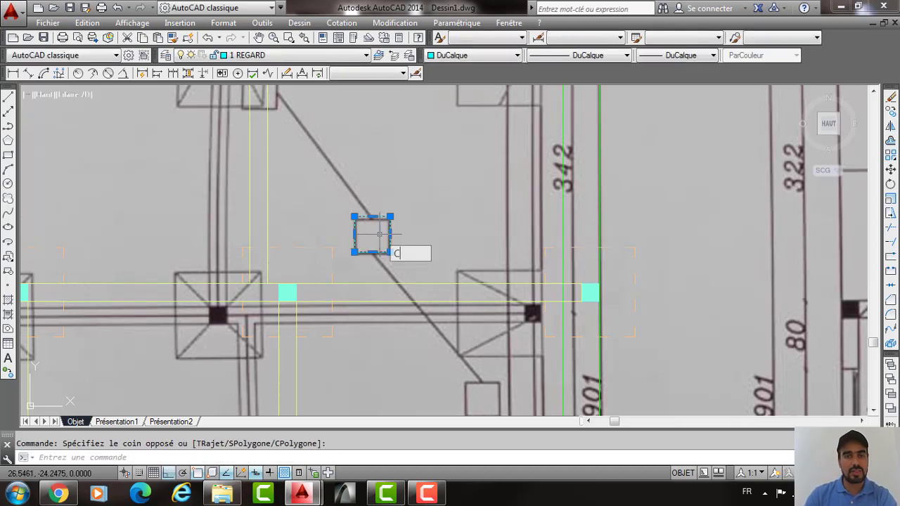
type("O")
key("Return")
left_click(375, 227)
middle_click_drag(345, 170, 388, 193)
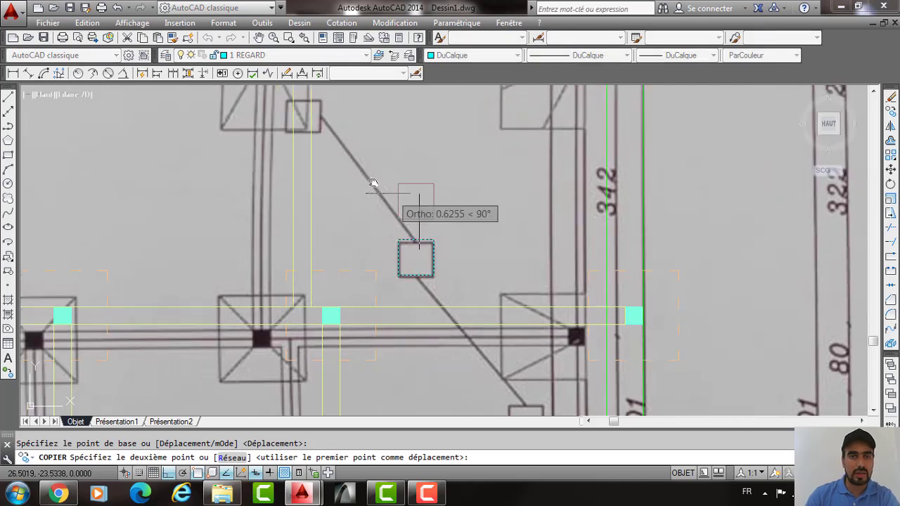
key("F8")
scroll(343, 197, "down", 2)
scroll(271, 105, "up", 2)
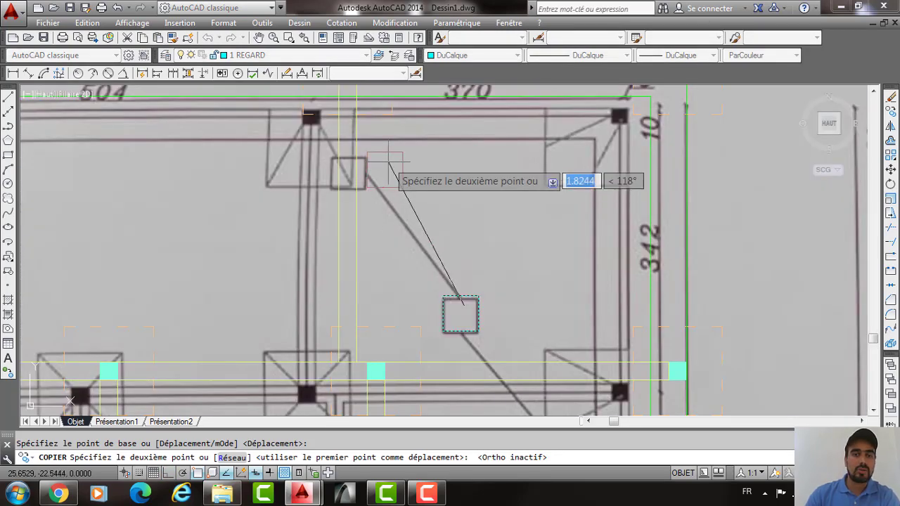
left_click(462, 301)
Place three more copies of the square at the manhole below the middle row and at the two lower manholes.
scroll(322, 130, "down", 4)
scroll(360, 173, "up", 4)
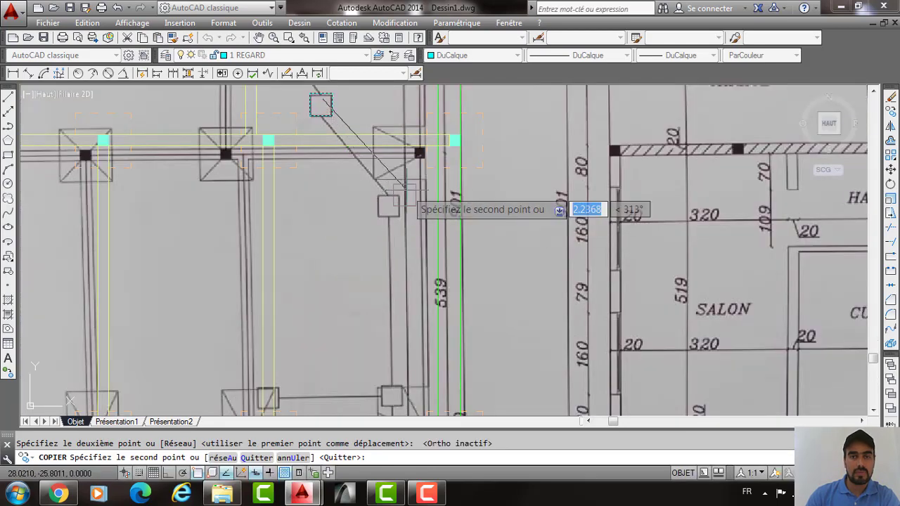
middle_click_drag(408, 190, 370, 25)
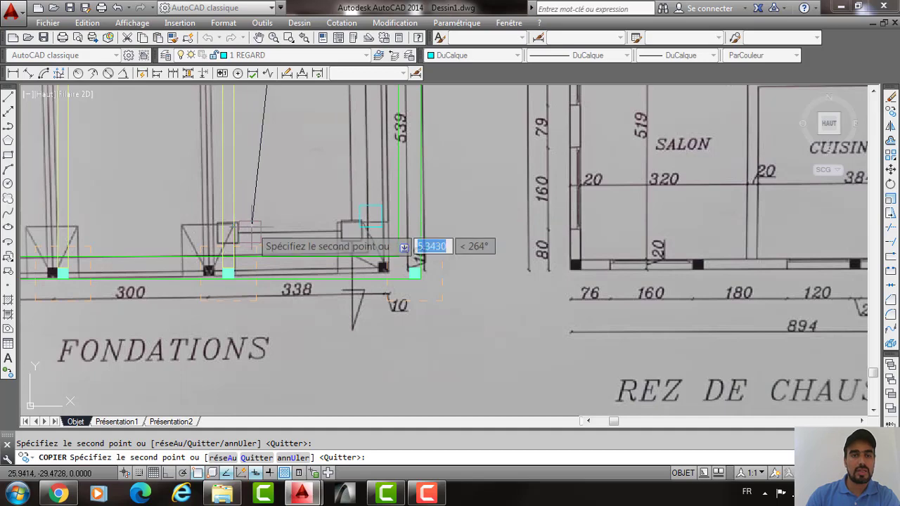
key("Return")
Delete the misaligned manhole square near the third lower column.
scroll(357, 278, "down", 2)
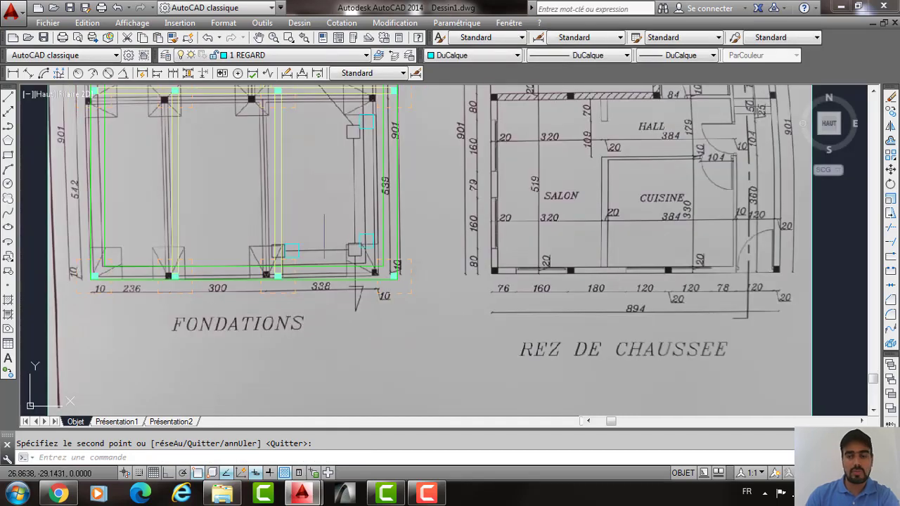
scroll(326, 236, "up", 2)
left_click(299, 241)
left_click(279, 255)
key("Delete")
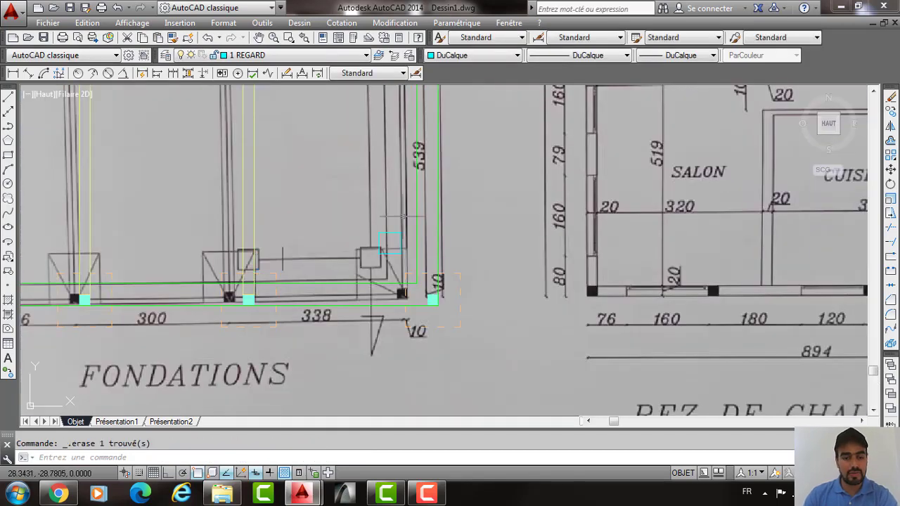
Copy the lower-right manhole square horizontally to the manhole near the third lower column.
left_click(403, 216)
left_click(359, 242)
type("co")
key("Return")
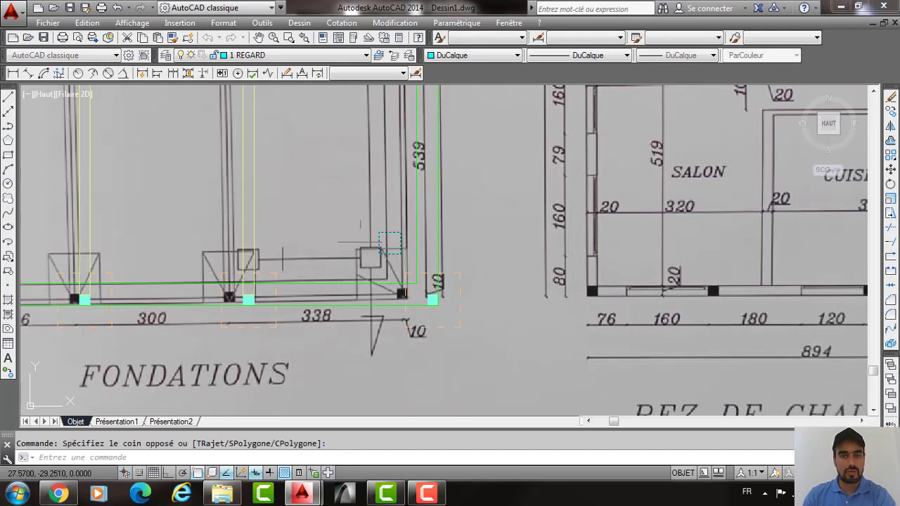
left_click(373, 239)
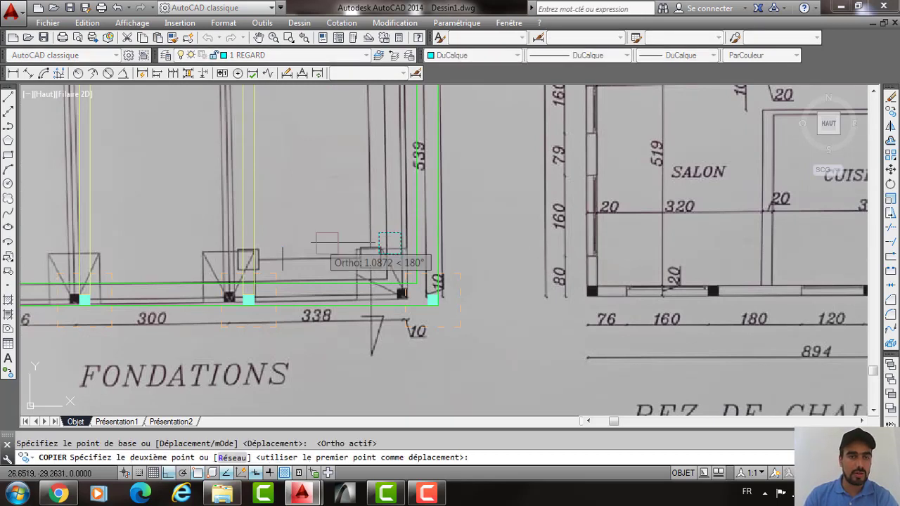
left_click(257, 247)
key("Return")
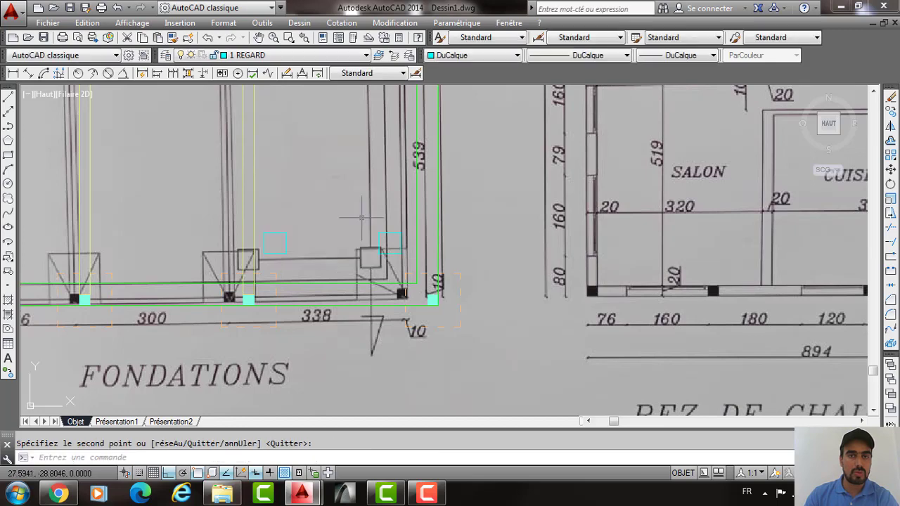
Copy the lower-right manhole square straight up to the manhole just below the right end of the middle row.
middle_click_drag(361, 218, 349, 283)
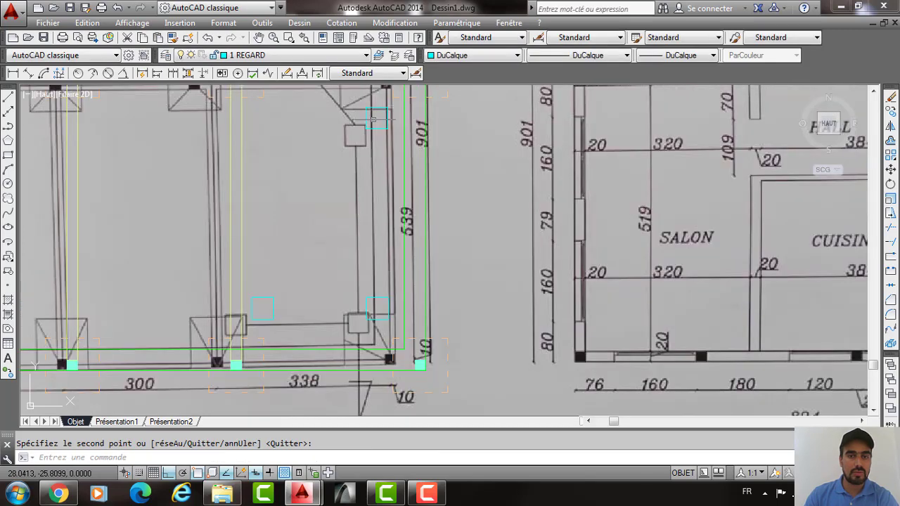
left_click(370, 300)
key("Return")
left_click(369, 299)
middle_click_drag(377, 152, 378, 204)
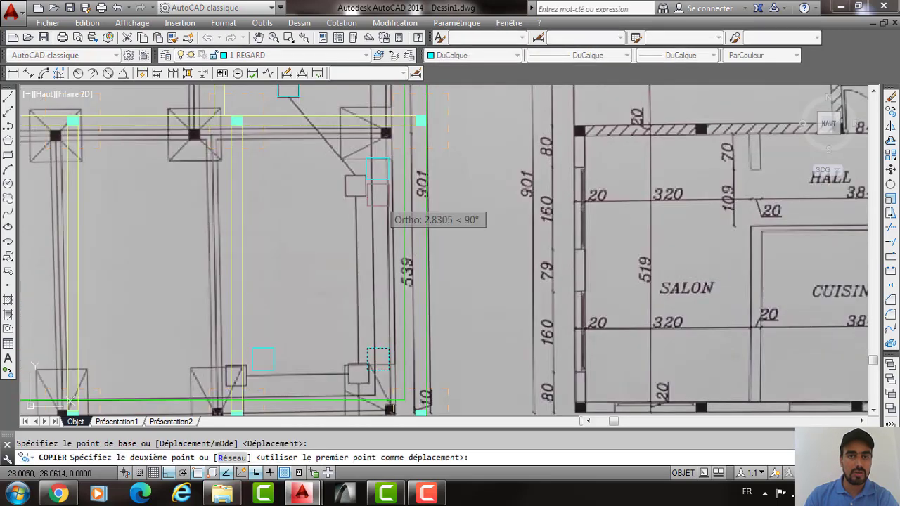
scroll(378, 211, "up", 4)
left_click(372, 151)
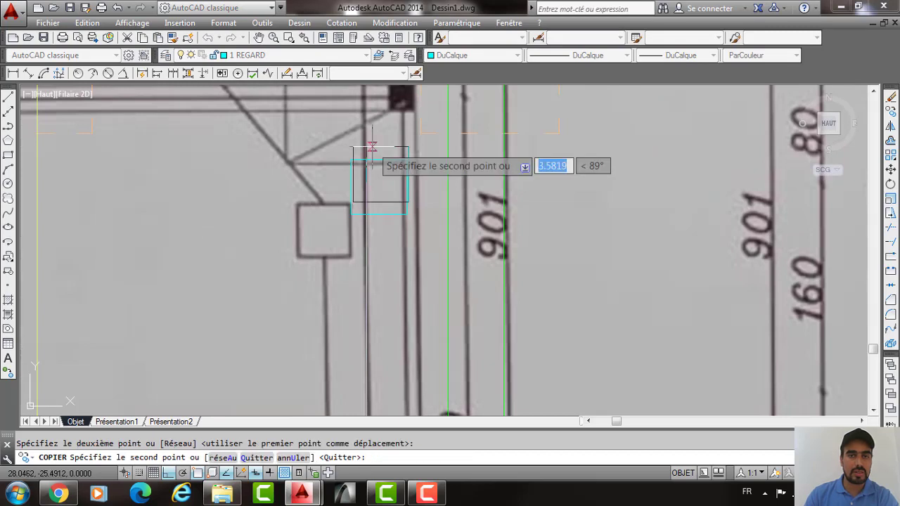
key("Escape")
Delete the earlier misaligned square overlapping the new copy below the middle row.
left_click(378, 214)
mouse_move(379, 214)
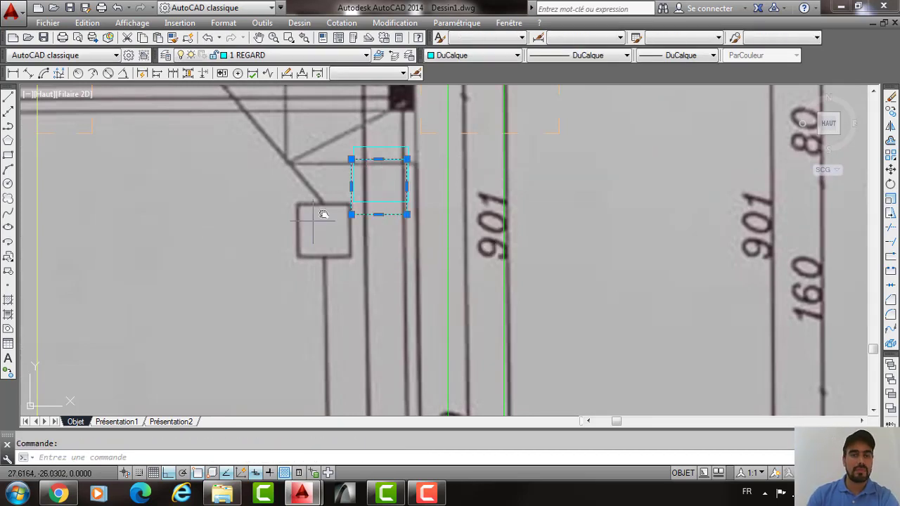
key("Delete")
scroll(319, 212, "down", 4)
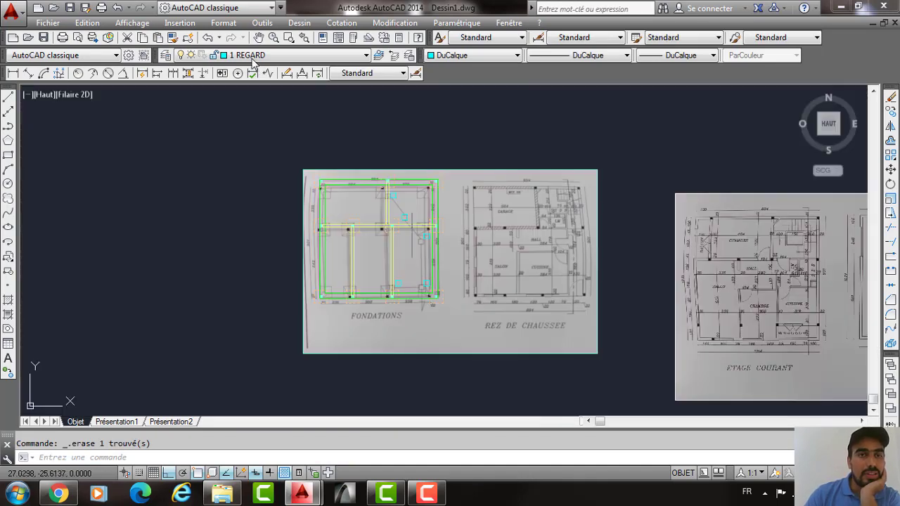
Turn off the 1 IMAGE layer to hide the scanned plan behind the FONDATIONS drawing.
left_click(253, 54)
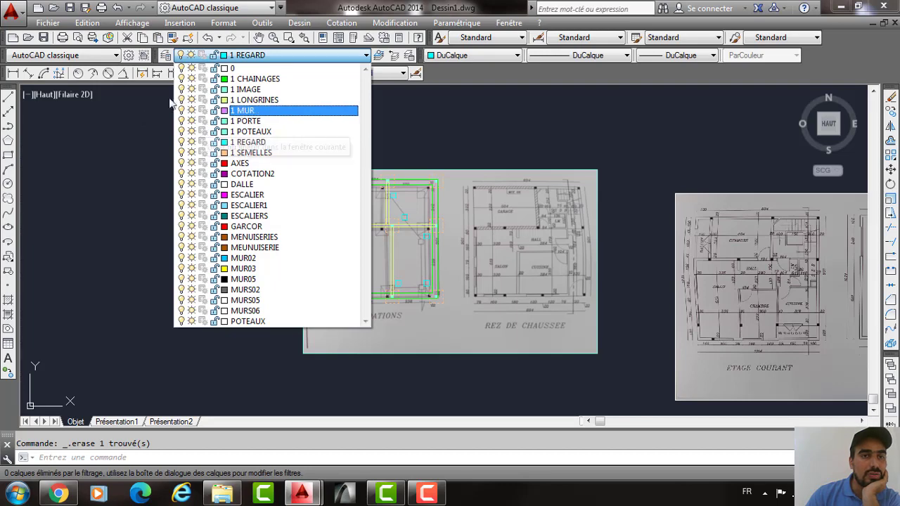
left_click(447, 274)
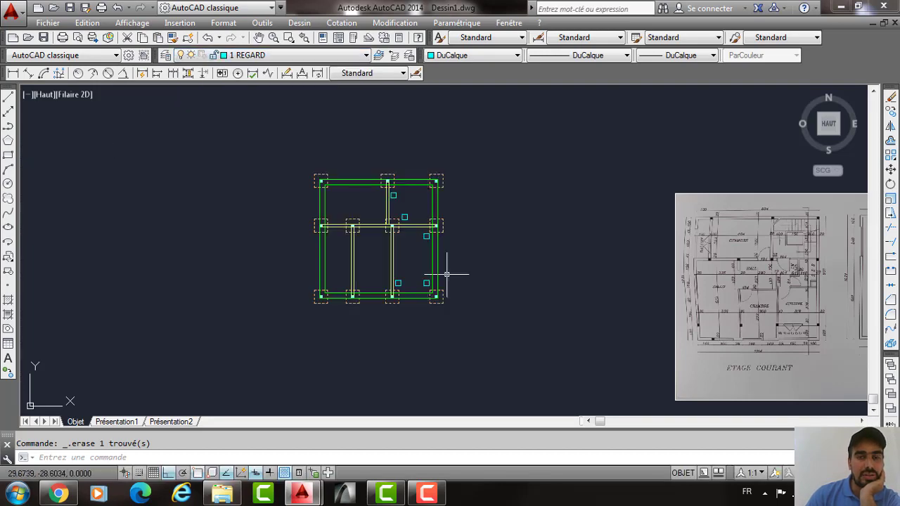
scroll(311, 191, "up", 2)
scroll(336, 177, "up", 2)
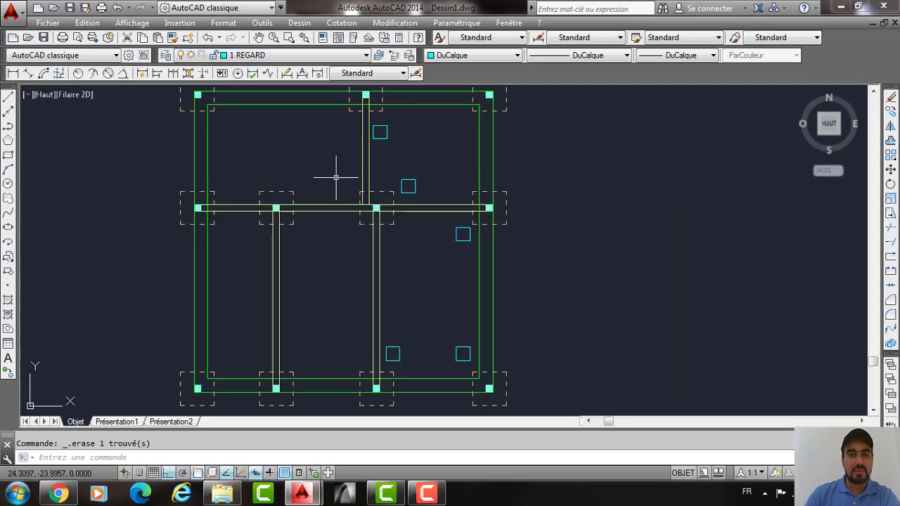
Draw two slanted pipe lines linking the top manhole to the second one and the second to the manhole below the middle row.
type("l")
key("Return")
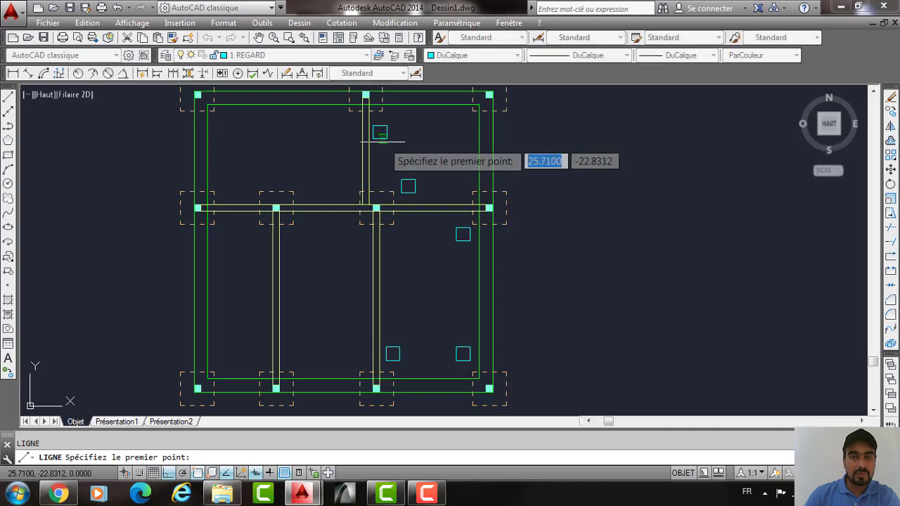
left_click(380, 141)
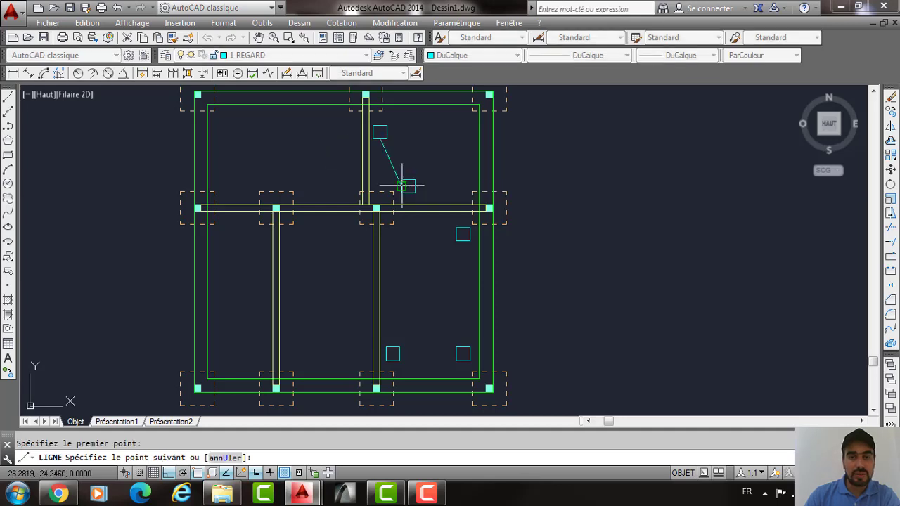
left_click(401, 186)
key("Return")
key("Return")
left_click(408, 191)
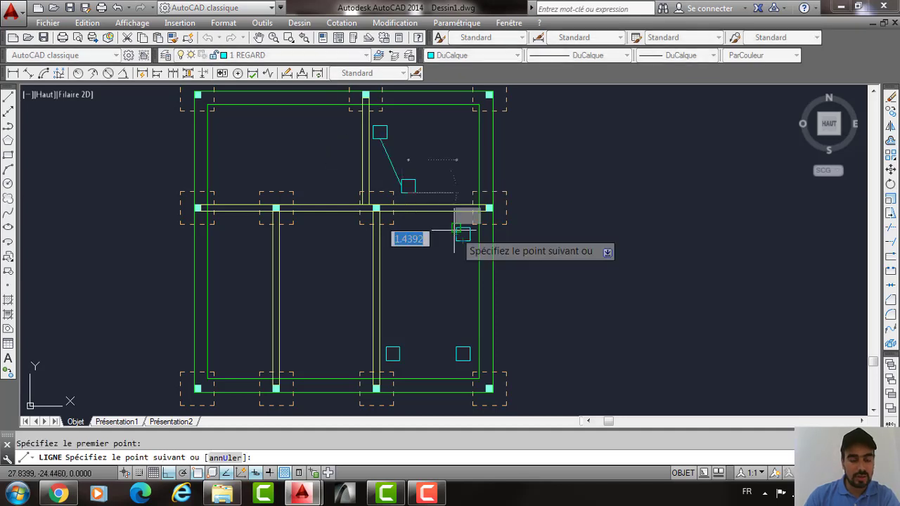
left_click(459, 239)
key("Return")
Draw a vertical line down to the lower-right manhole and a horizontal line joining the two lower manholes.
key("Return")
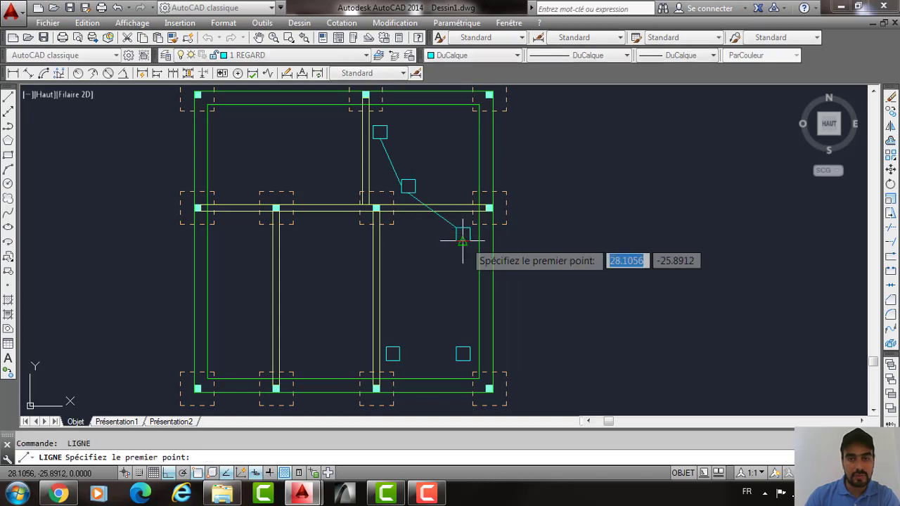
left_click(462, 241)
left_click(469, 348)
key("Return")
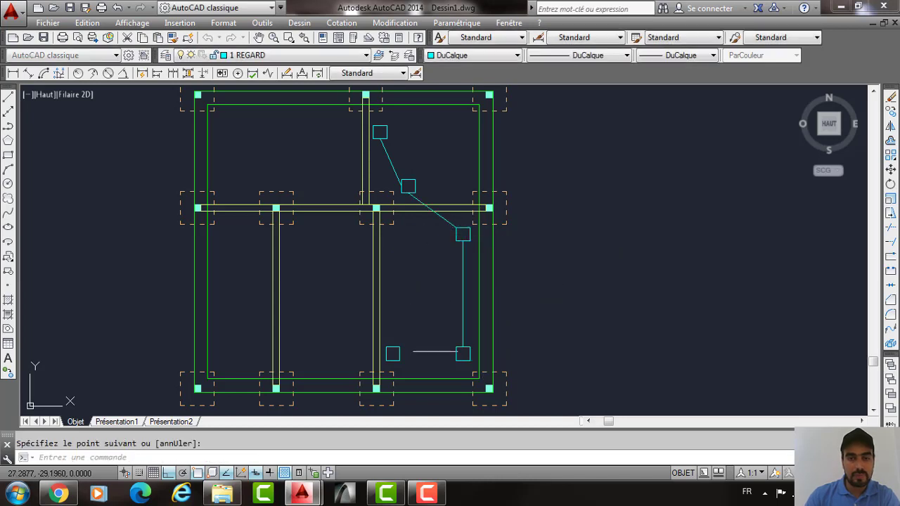
key("Return")
left_click(398, 354)
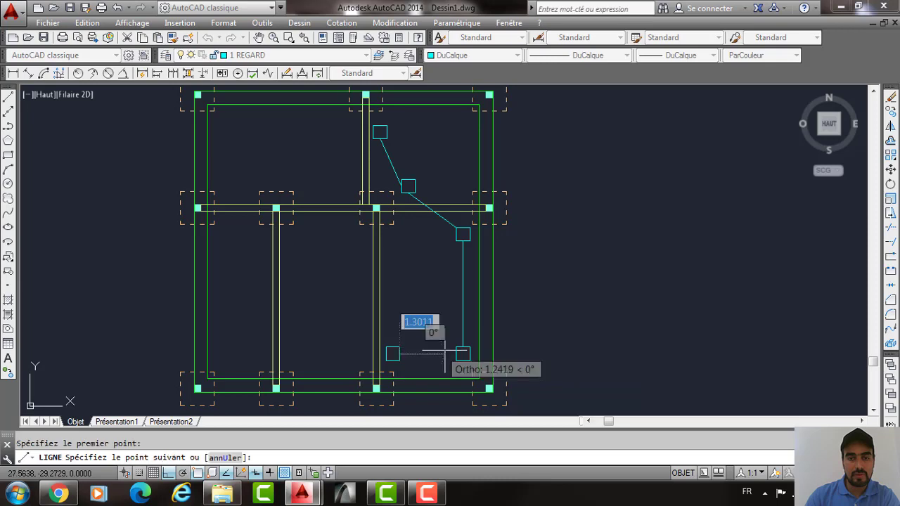
left_click(463, 354)
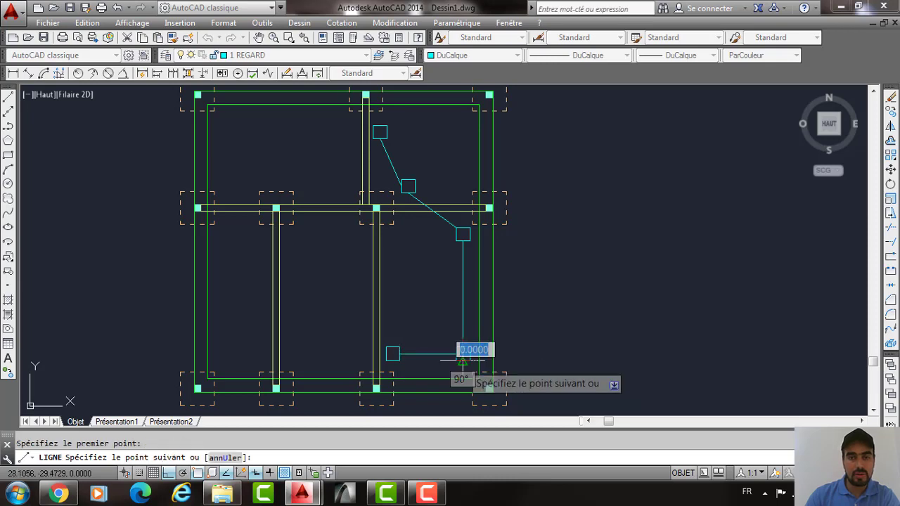
Extend the pipe run vertically from the lower-right manhole past the foundation edge and end it with a half arrowhead.
middle_click_drag(462, 361, 460, 221)
left_click(460, 311)
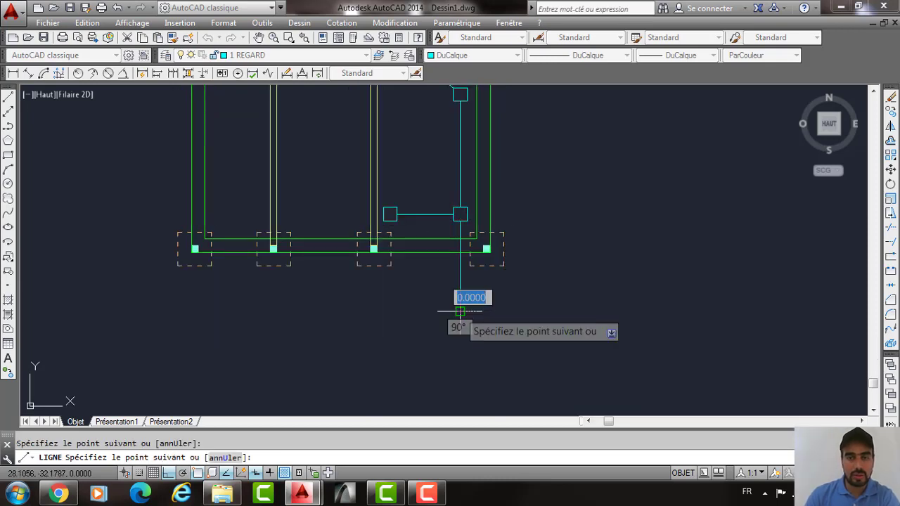
key("F8")
scroll(460, 311, "up", 4)
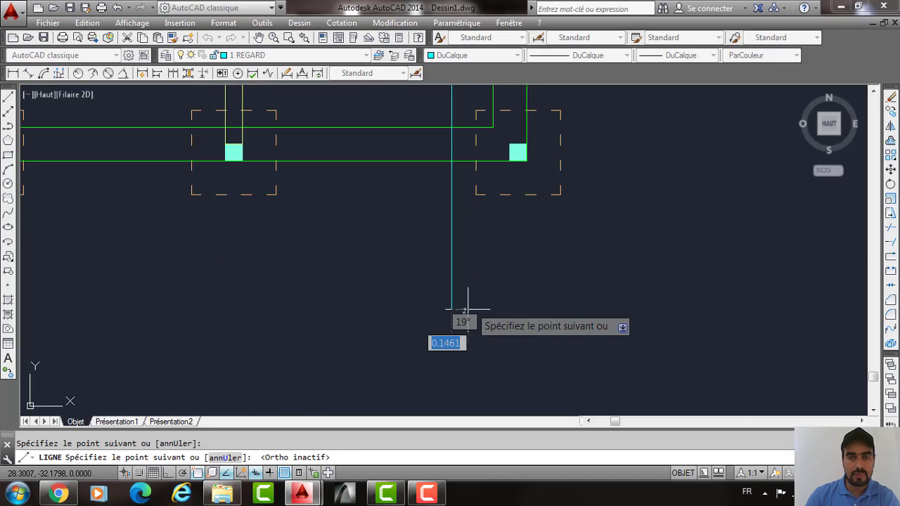
left_click(452, 269)
key("Return")
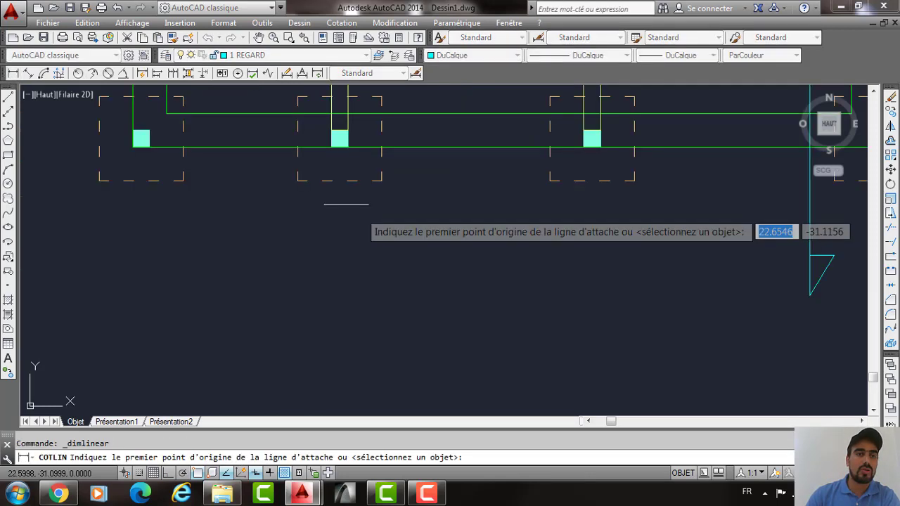
Add a horizontal linear dimension from the outer corner to the midpoint of the lower-left column's base, placed below the footing.
left_click(133, 146)
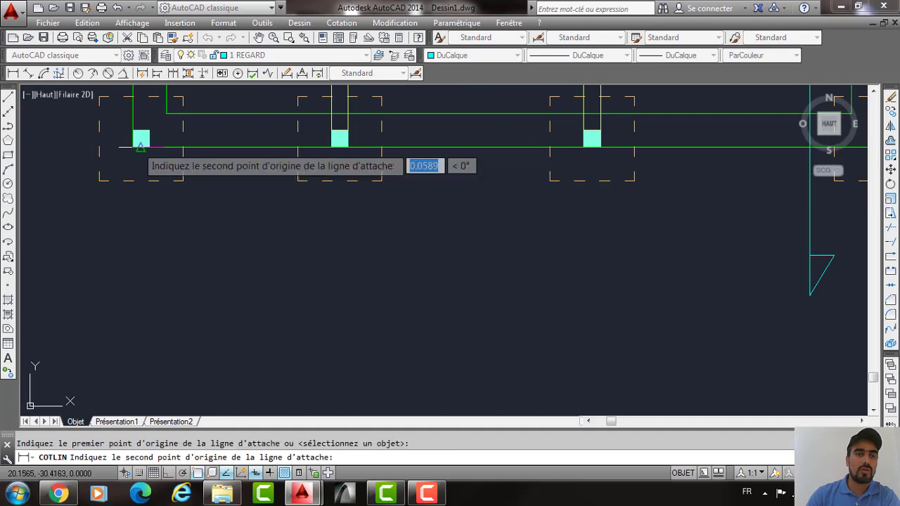
left_click(140, 146)
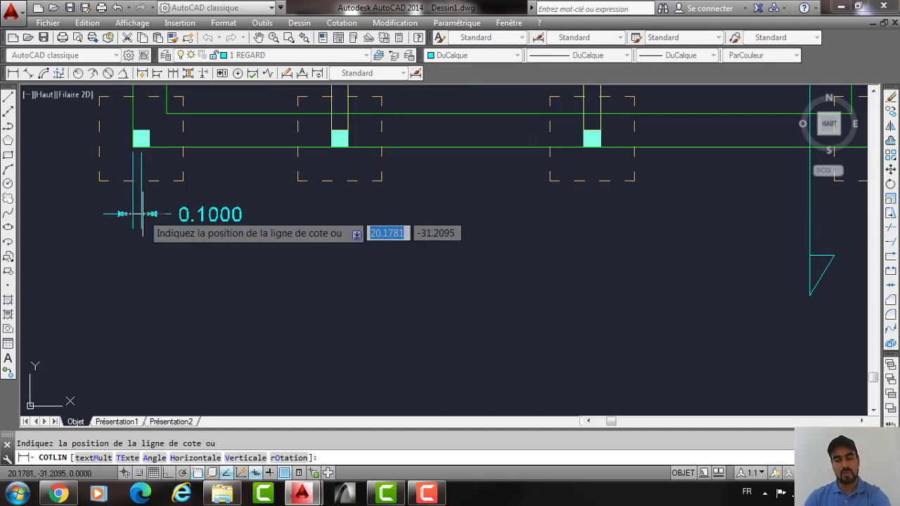
type("0")
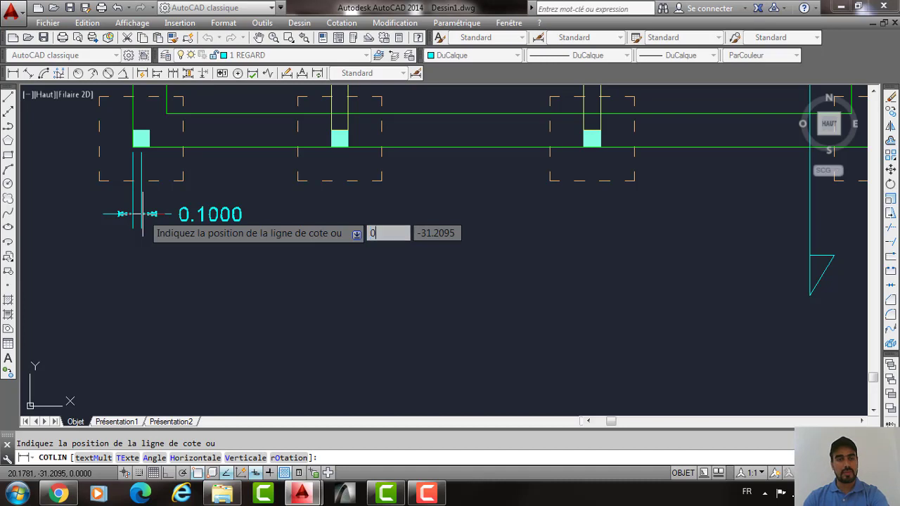
type(".")
left_click(163, 189)
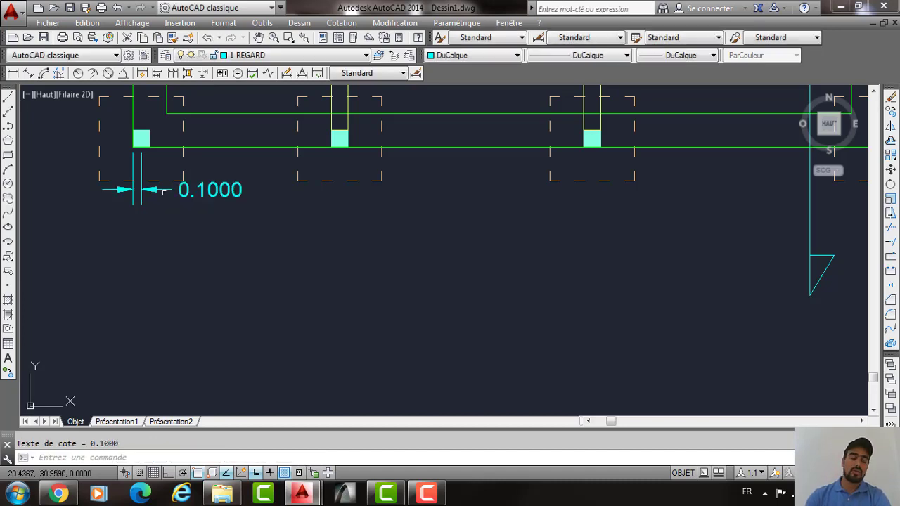
Trim the dashed outlines of the lower-row footings where they extend below the outer chainage line.
type("A")
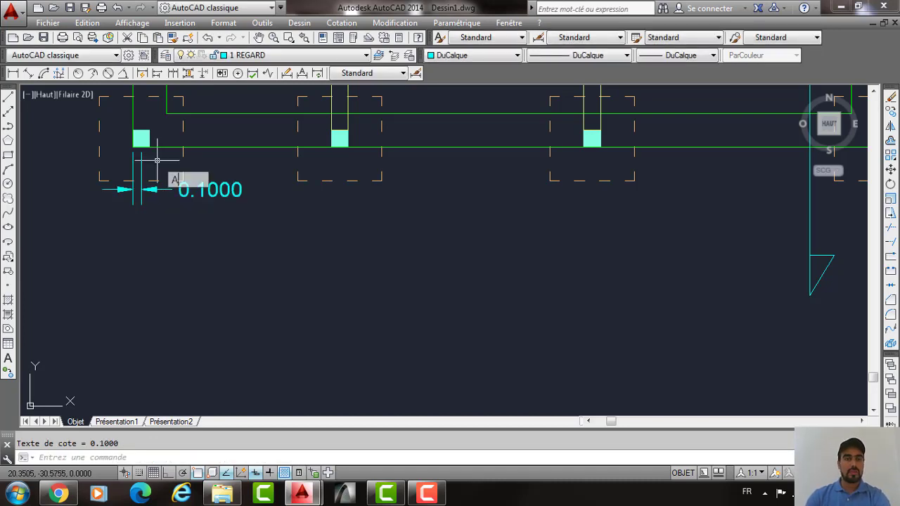
type("J")
key("Return")
left_click(171, 147)
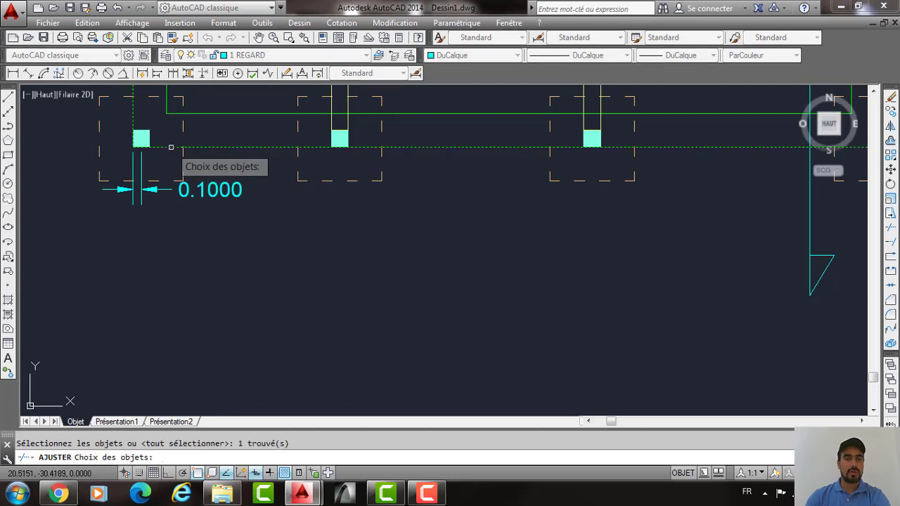
key("Return")
left_click(164, 180)
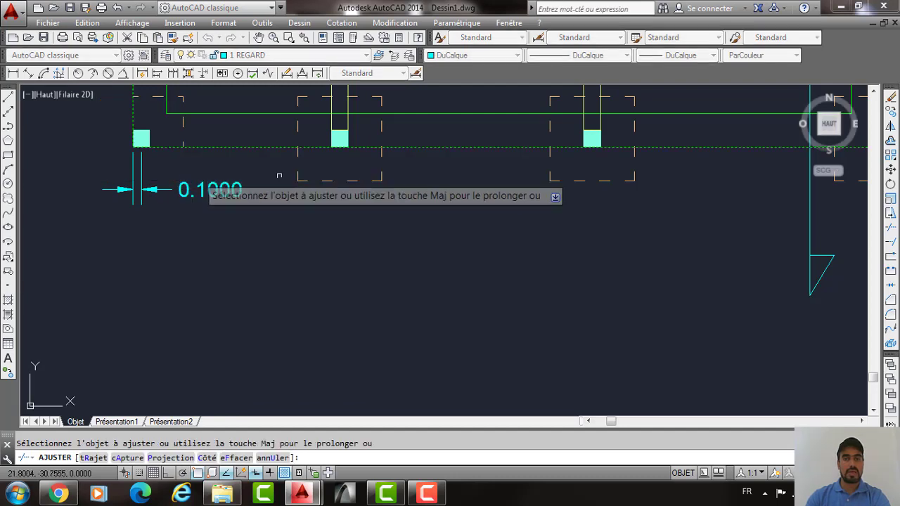
left_click(299, 181)
left_click(299, 183)
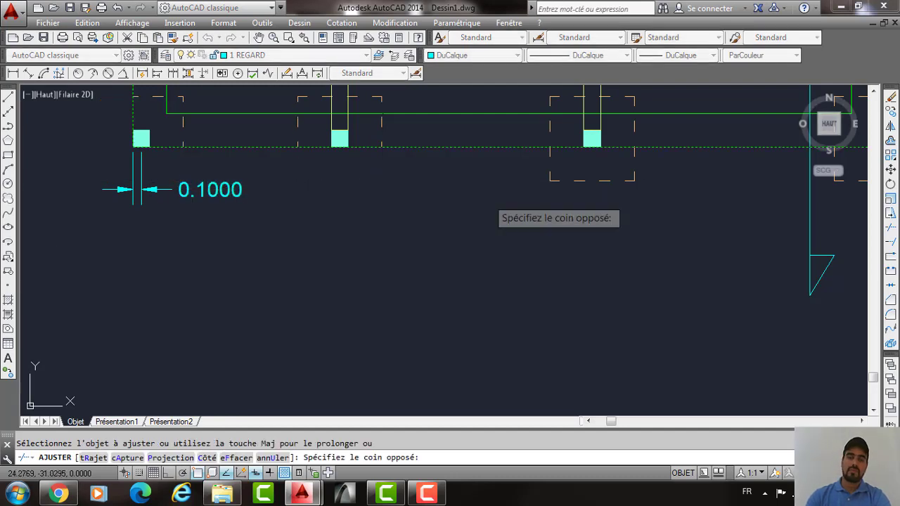
Trim the dashed footing outlines that extend below the plan's bottom outer edge, through to the bottom-right corner footing.
left_click(569, 182)
middle_click_drag(665, 178, 71, 248)
left_click(287, 250)
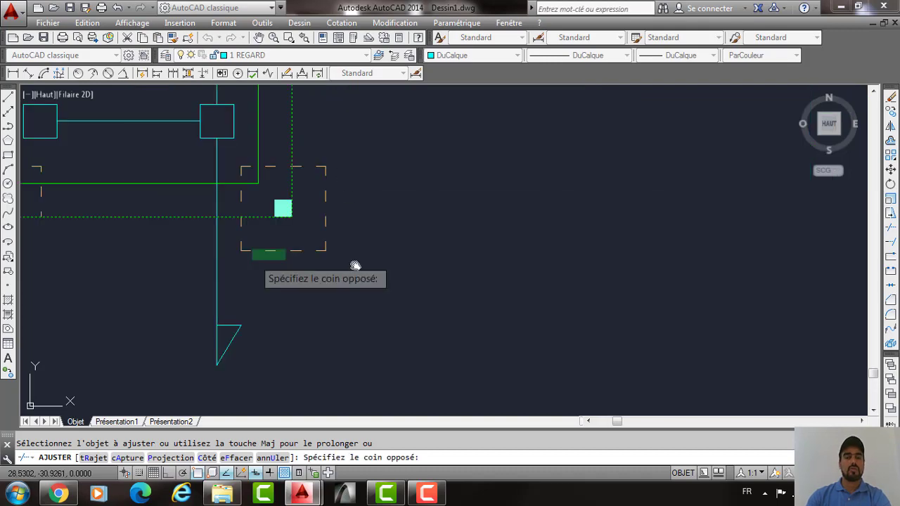
left_click(251, 260)
Trim the dashed footing outlines that extend above the plan's top outer edge.
scroll(328, 248, "down", 6)
scroll(332, 127, "up", 5)
left_click(342, 181)
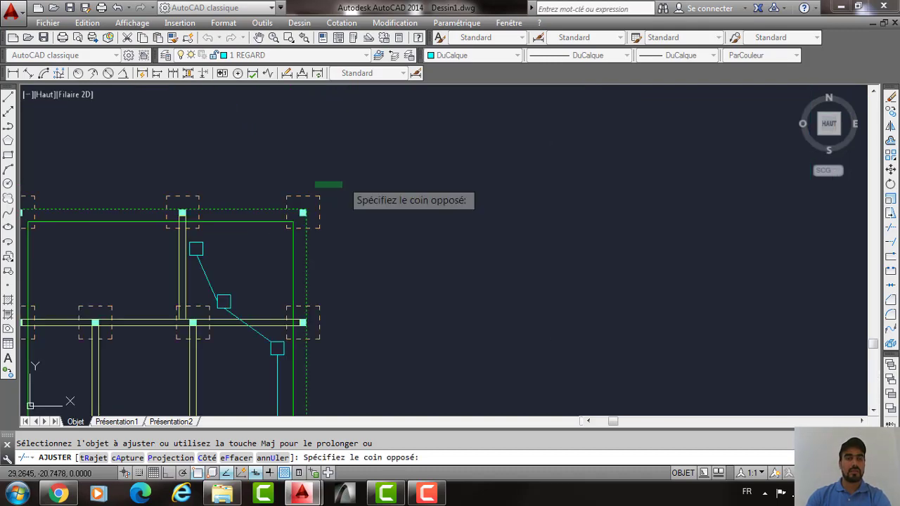
middle_click_drag(84, 198, 285, 161)
left_click(196, 161)
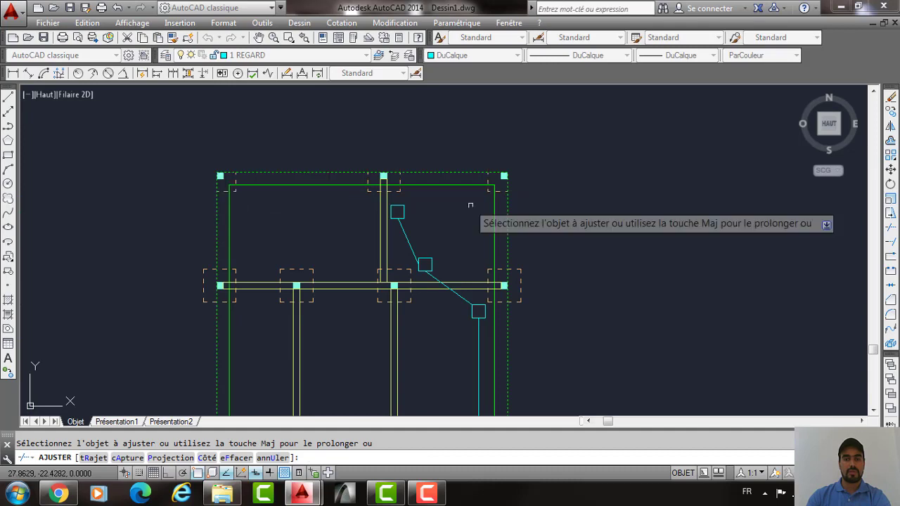
Trim the mid-height footing outlines that project beyond the plan's right and left outer edges, and end the trim.
left_click(523, 271)
left_click(207, 225)
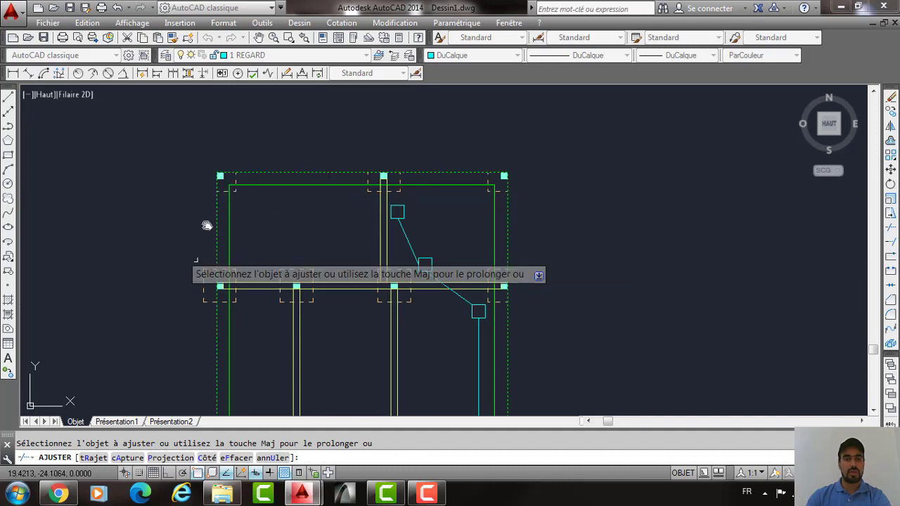
middle_click_drag(488, 412, 482, 295)
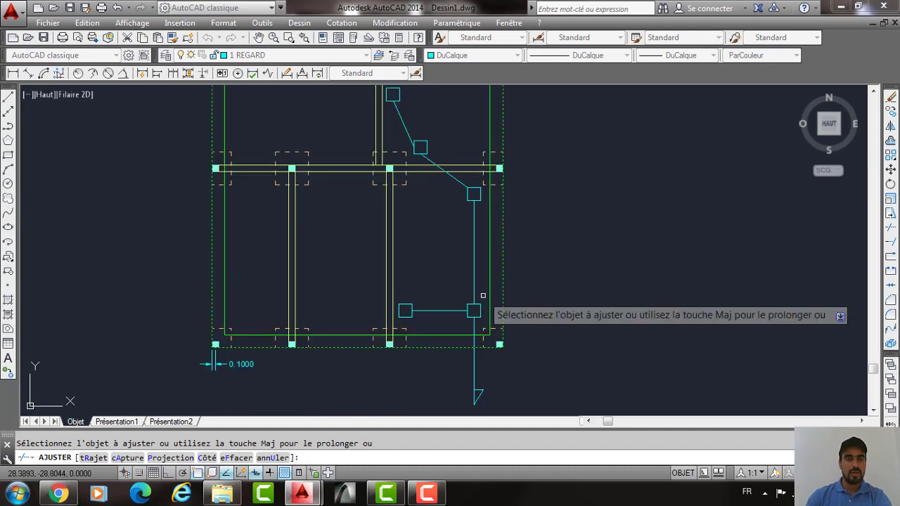
key("Return")
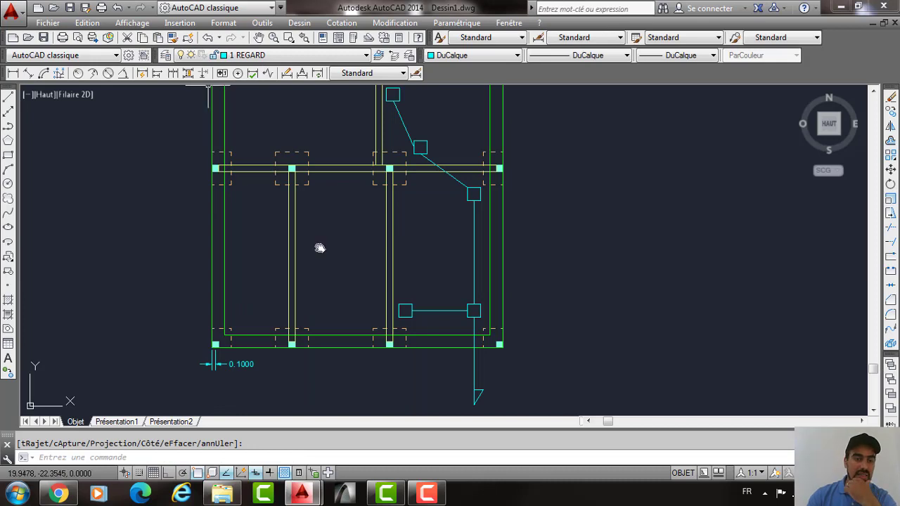
Modify the Standard dimension style so its text is aligned with the dimension line and placed vertically above it.
scroll(232, 344, "up", 4)
middle_click_drag(229, 351, 352, 159)
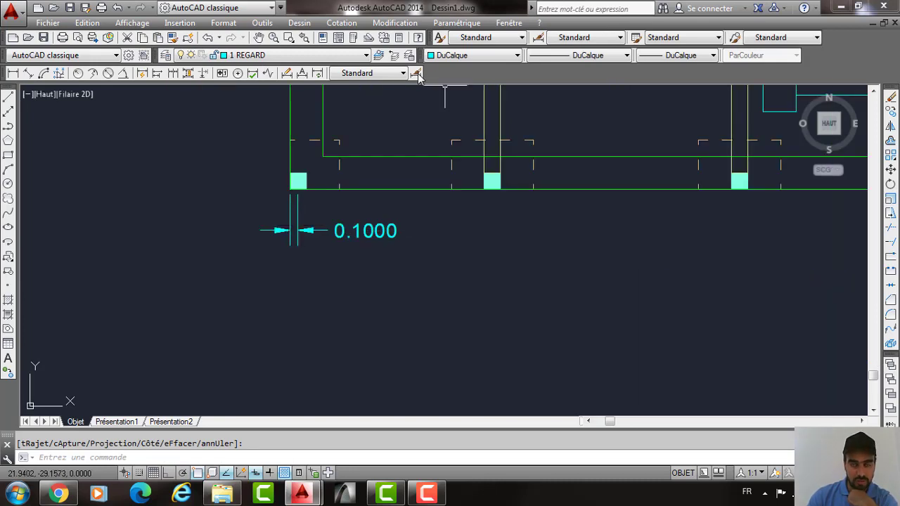
left_click(604, 218)
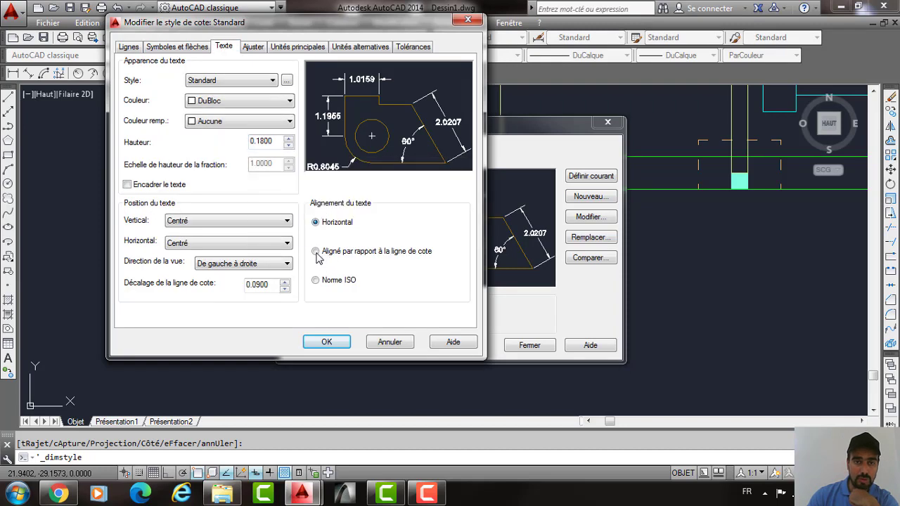
left_click(214, 221)
left_click(215, 241)
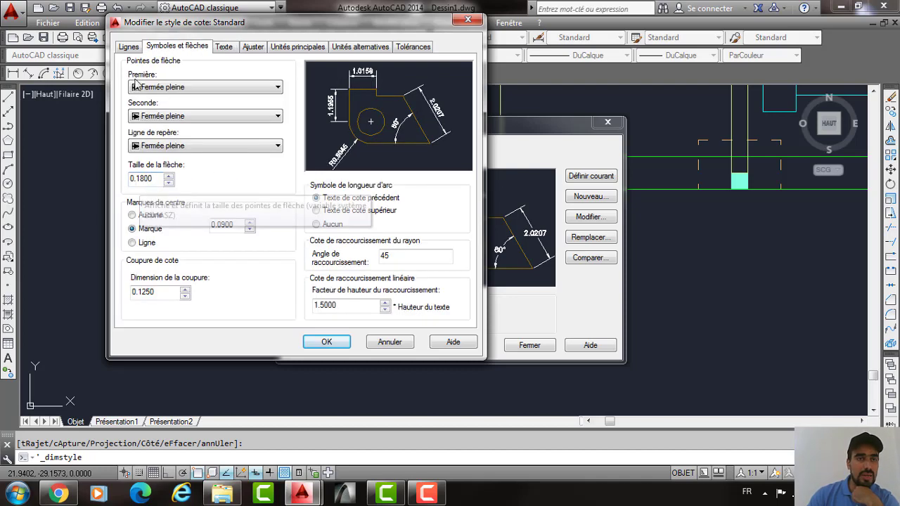
Suppress both extension lines, Ligne d'attache 1 and Ligne d'attache 2, in the Standard dimension style.
left_click(129, 48)
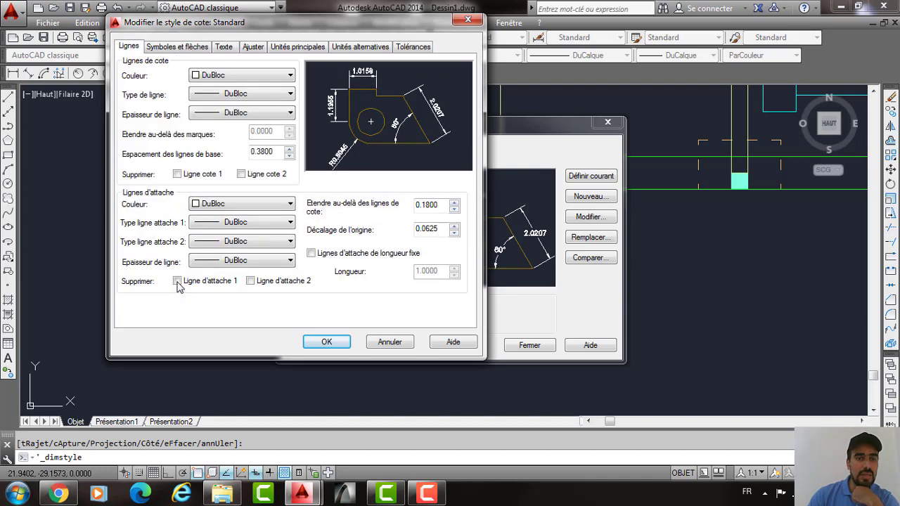
left_click(240, 284)
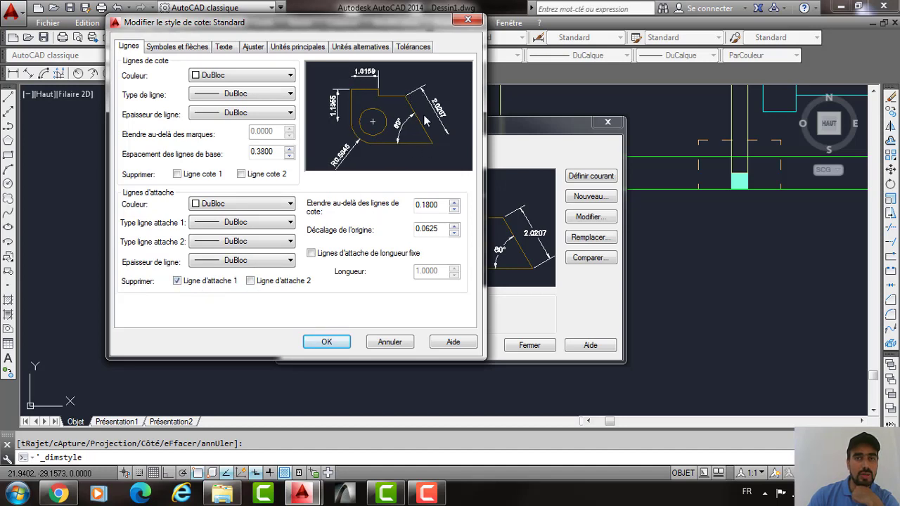
left_click(250, 280)
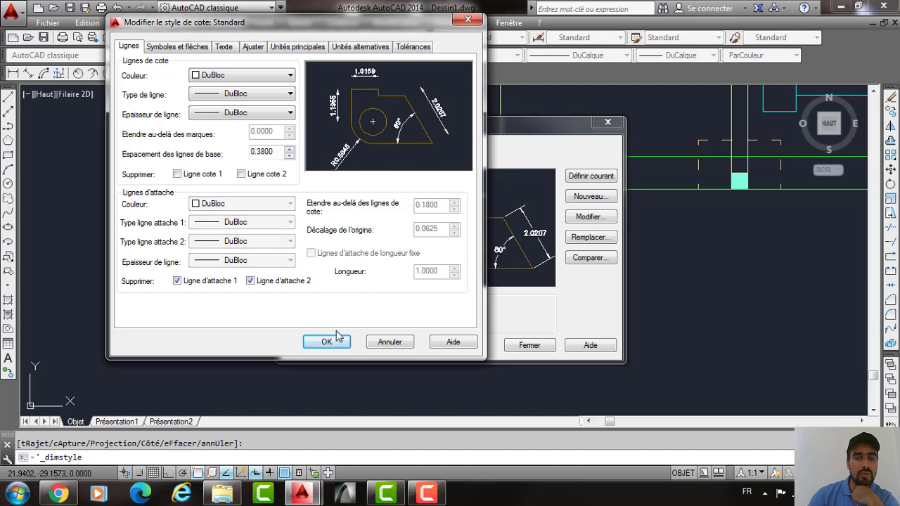
Set the precision of linear dimensions to 0.00 in the style's primary units and apply the changes.
left_click(292, 47)
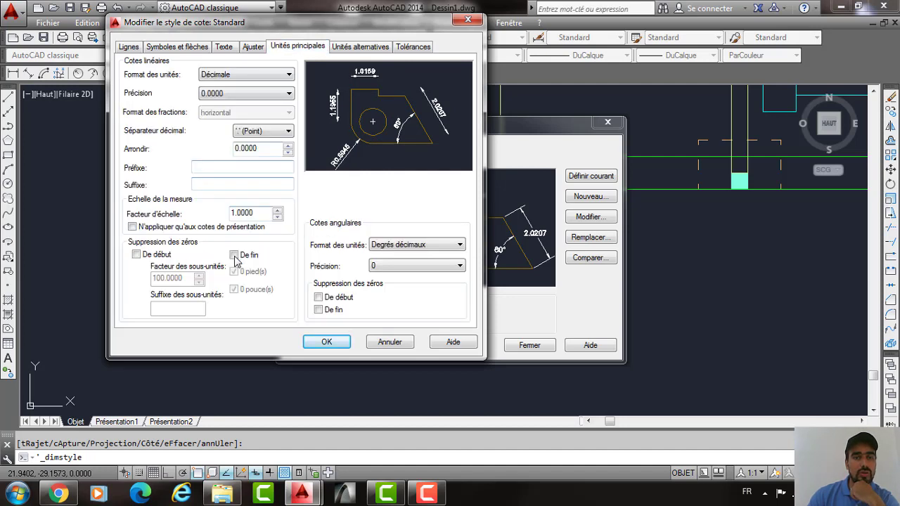
left_click(234, 255)
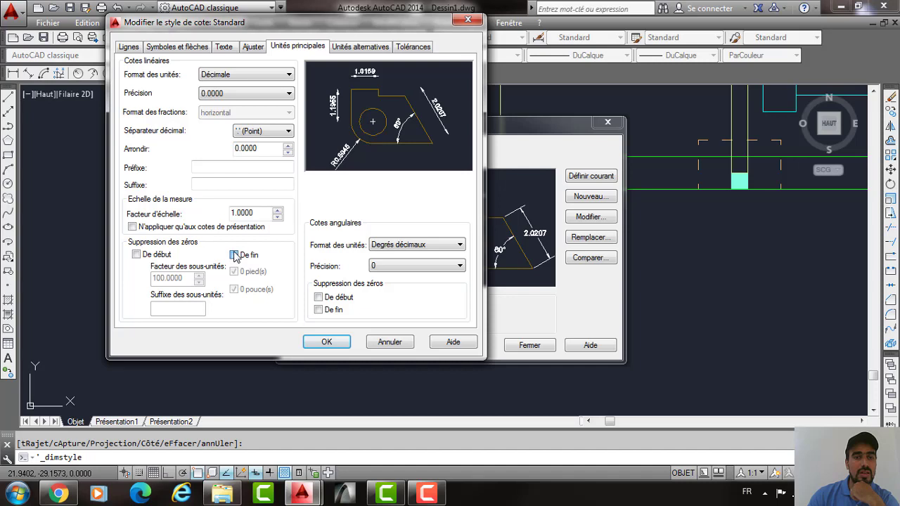
left_click(216, 97)
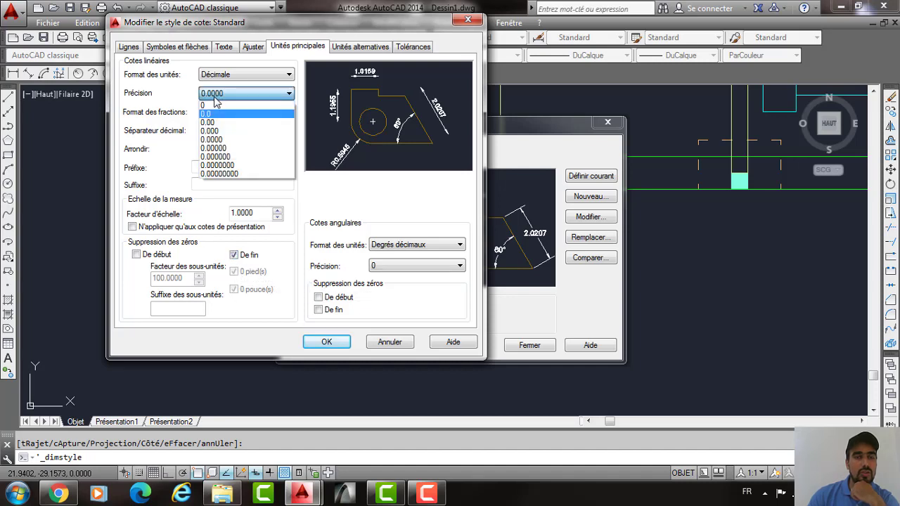
left_click(217, 122)
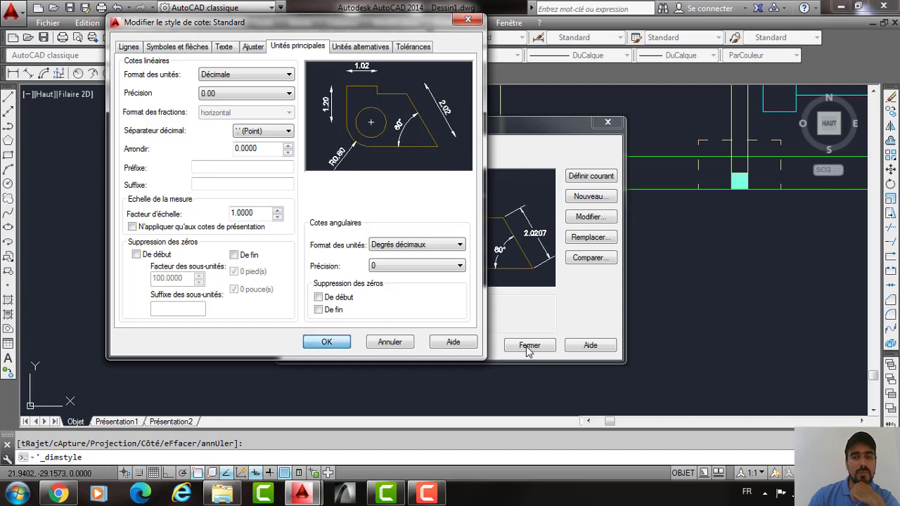
key("Return")
left_click(530, 345)
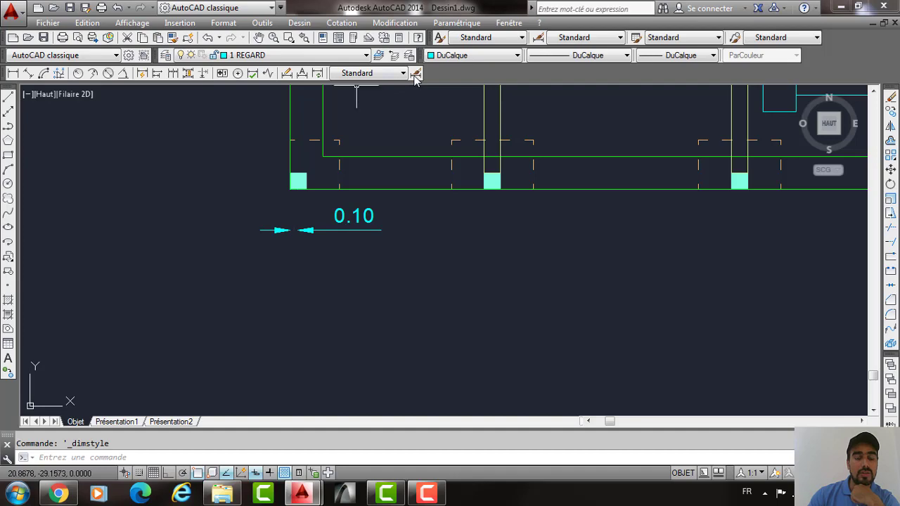
Set the Standard style's measurement scale factor to 100, suppress trailing zeros in linear dimensions, and apply the changes.
key("Return")
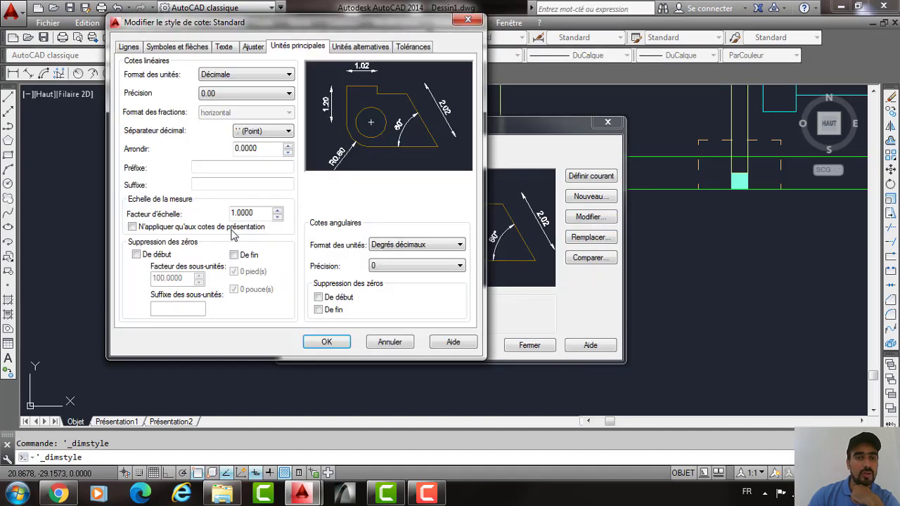
left_click_drag(235, 213, 254, 213)
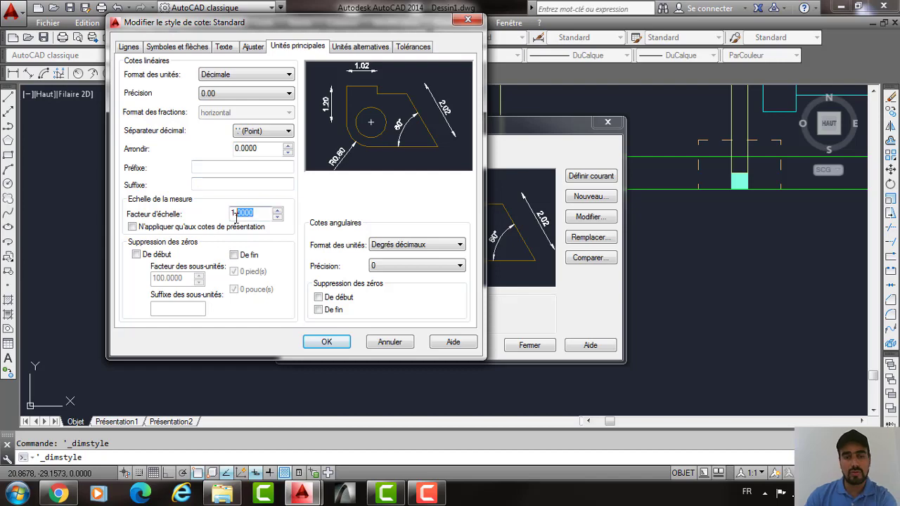
type("00")
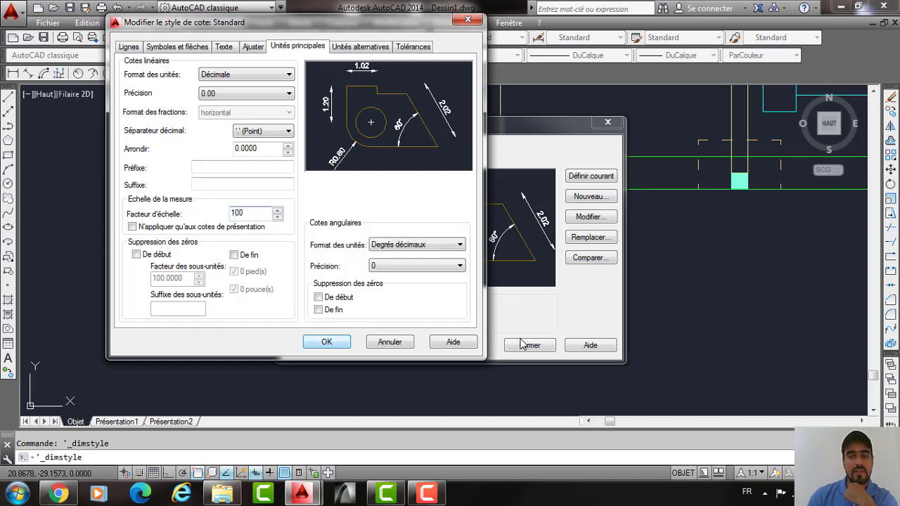
left_click(327, 342)
left_click(529, 345)
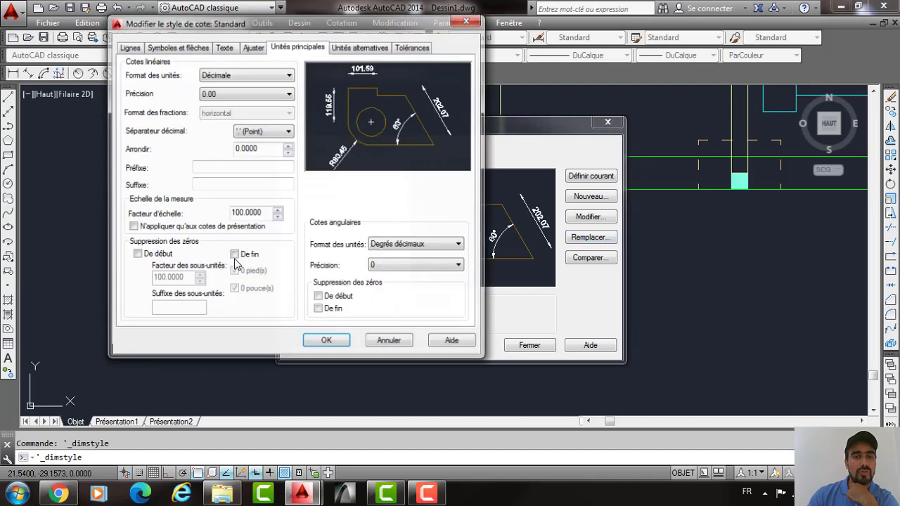
left_click(327, 343)
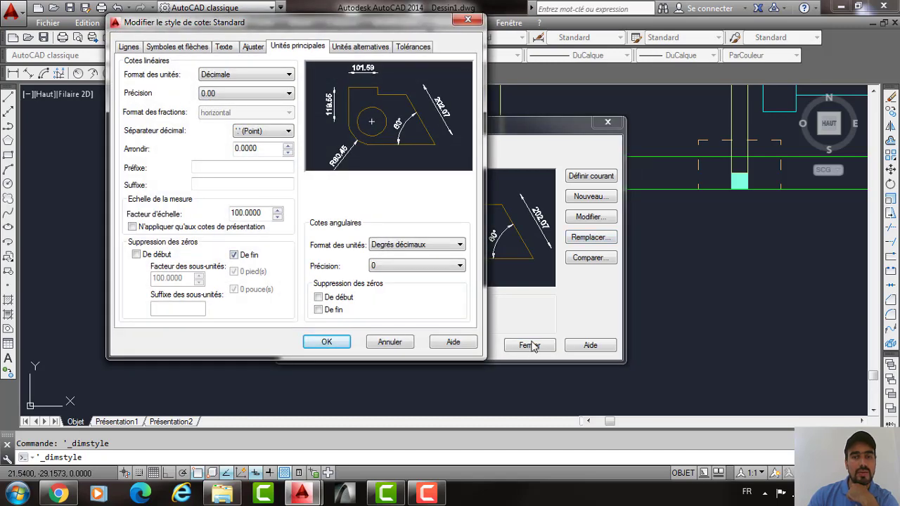
left_click(529, 345)
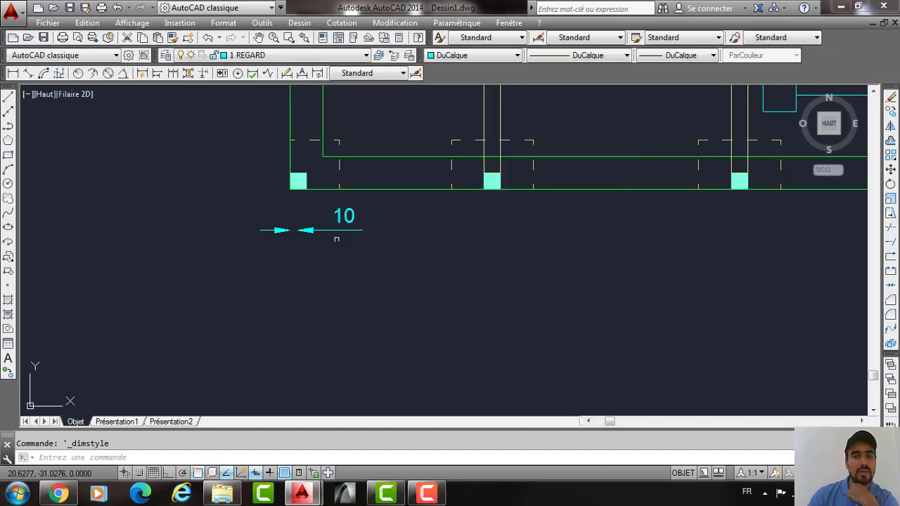
Move the text of the bottom-left corner dimension so it is centred above its dimension line.
left_click(334, 222)
left_click(345, 215)
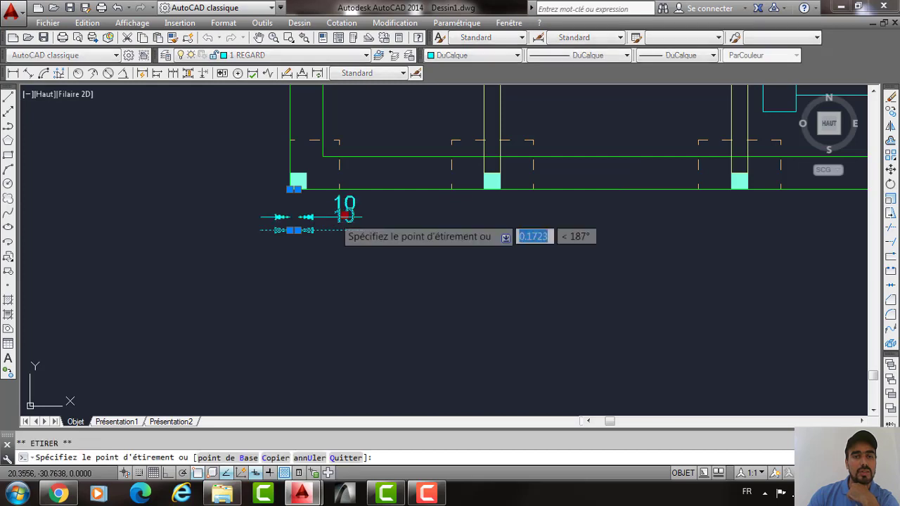
scroll(298, 233, "up", 3)
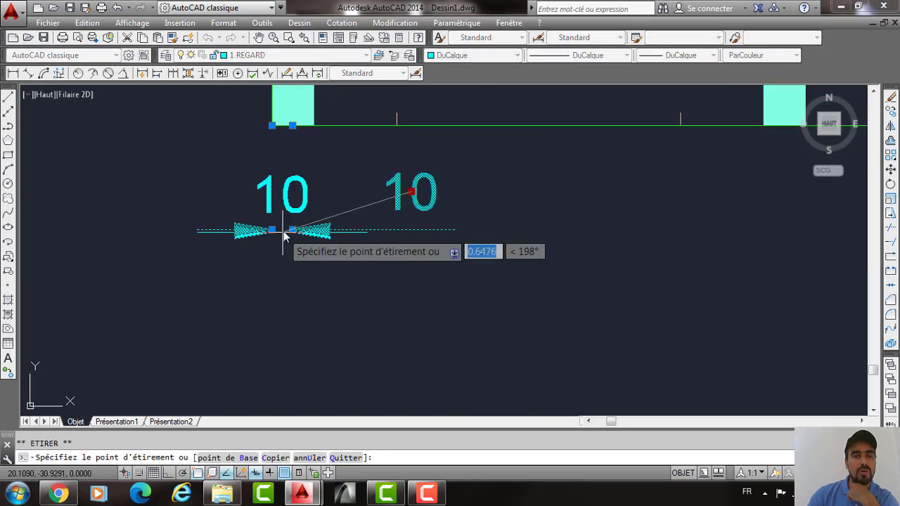
left_click(282, 230)
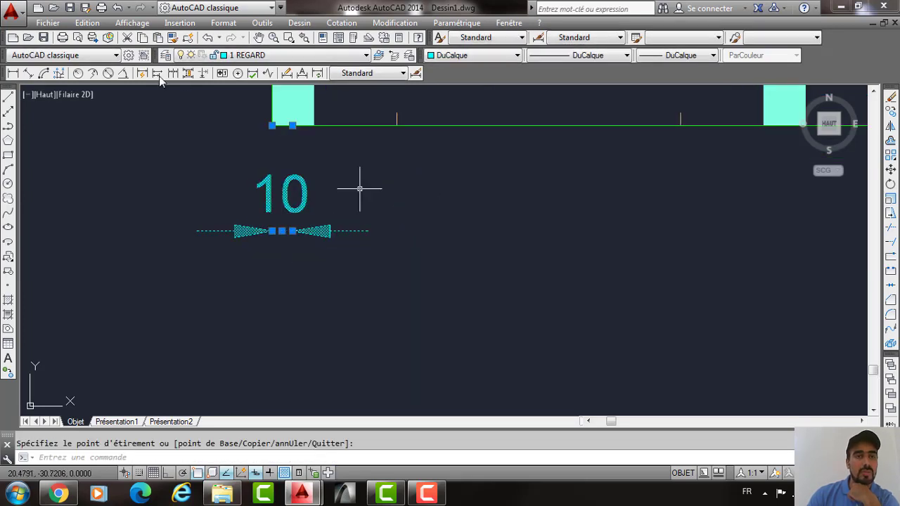
Continue the dimension chain along the bottom edge through the centres of the remaining columns to the bottom-right outer corner.
scroll(358, 187, "down", 4)
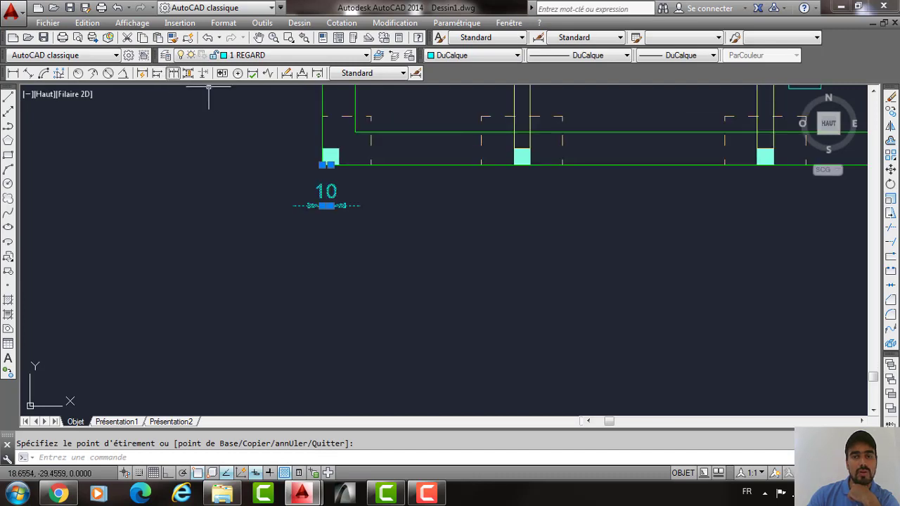
left_click(173, 73)
left_click(521, 164)
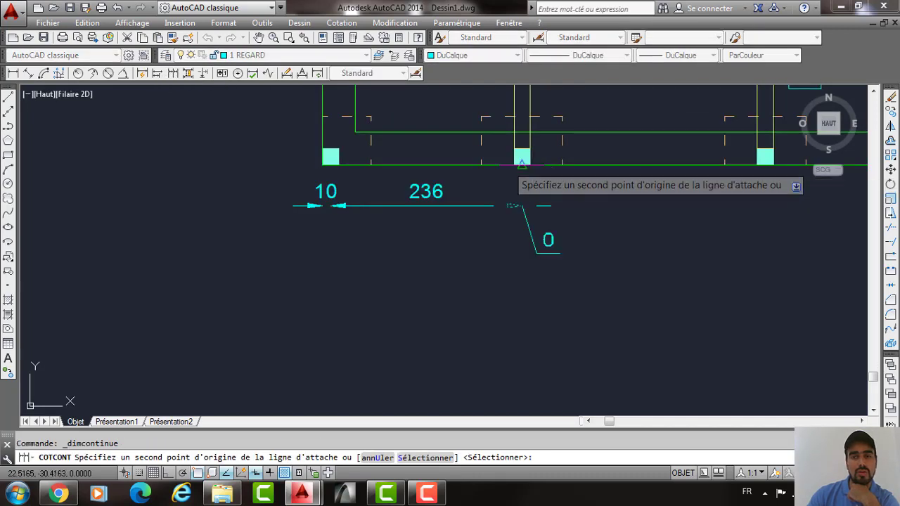
middle_click_drag(522, 164, 332, 187)
left_click(575, 185)
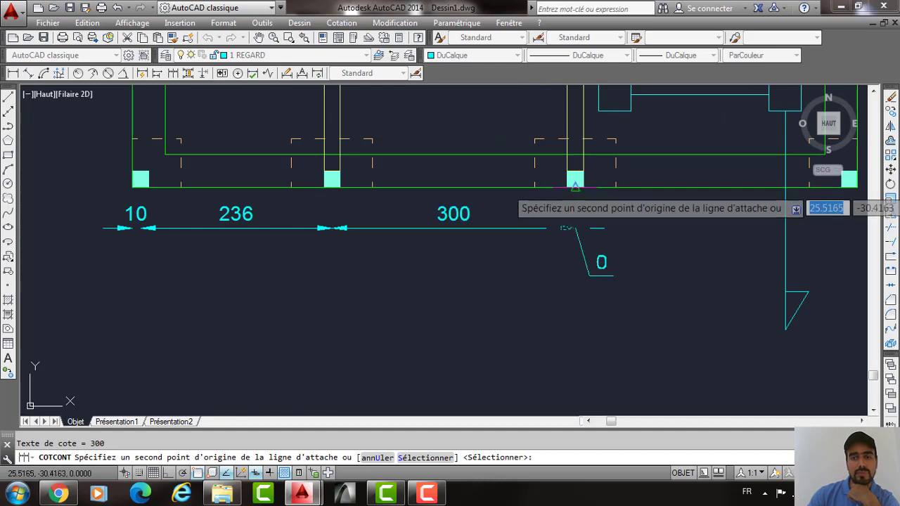
middle_click_drag(808, 188, 538, 203)
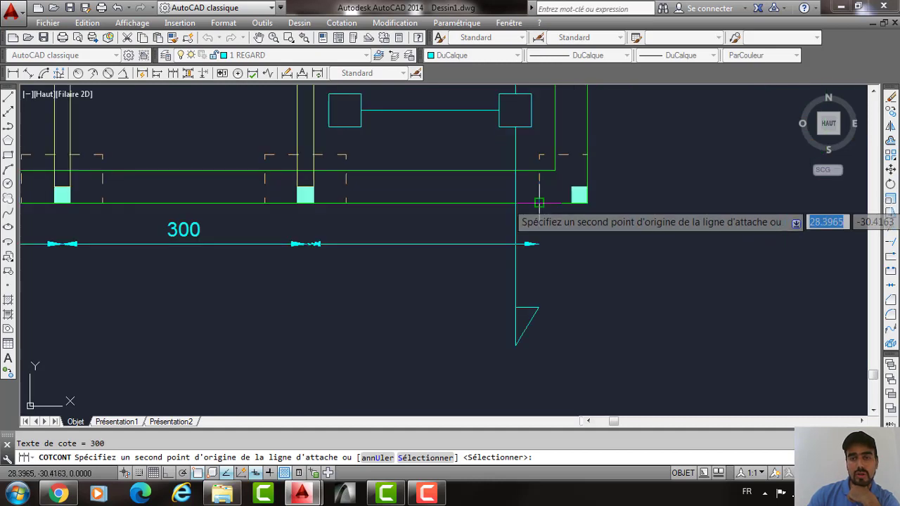
left_click(579, 203)
left_click(587, 203)
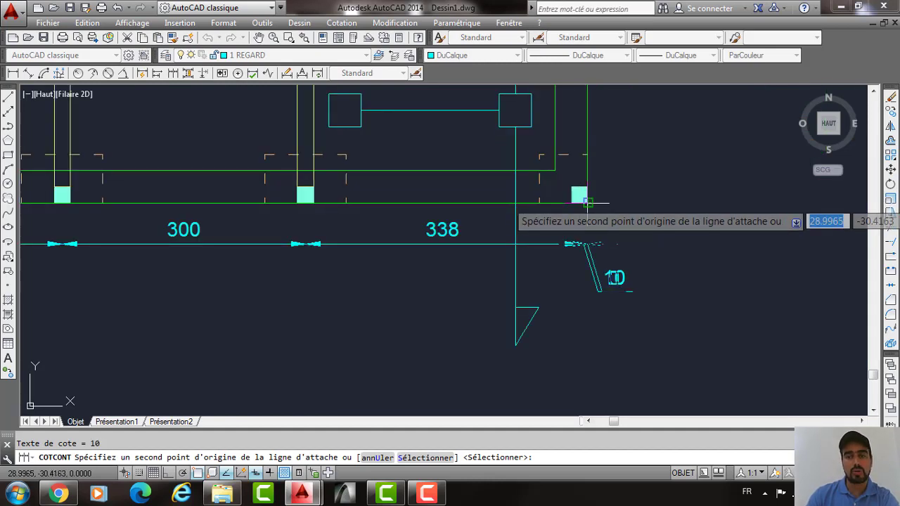
key("Escape")
Move the text of the last dimension at the bottom-right corner so it is centred above its dimension line.
left_click(600, 280)
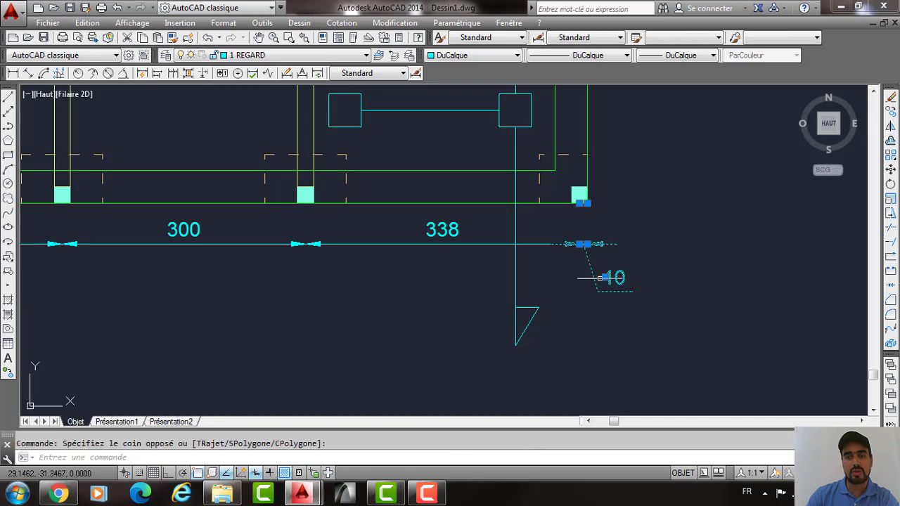
left_click(601, 278)
scroll(591, 250, "up", 5)
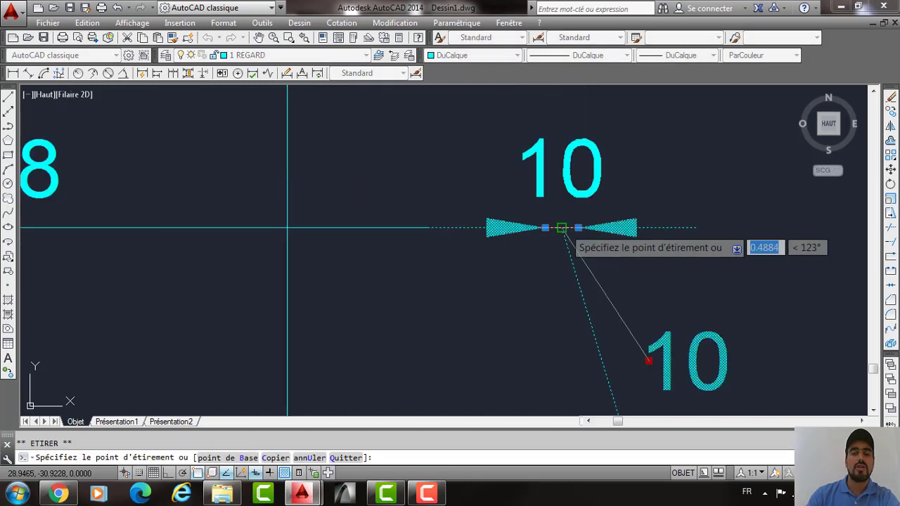
left_click(562, 227)
scroll(555, 232, "down", 5)
key("Escape")
Add an overall linear dimension from the bottom-left to the bottom-right outer corner, placed below the column dimension chain.
scroll(488, 280, "down", 5)
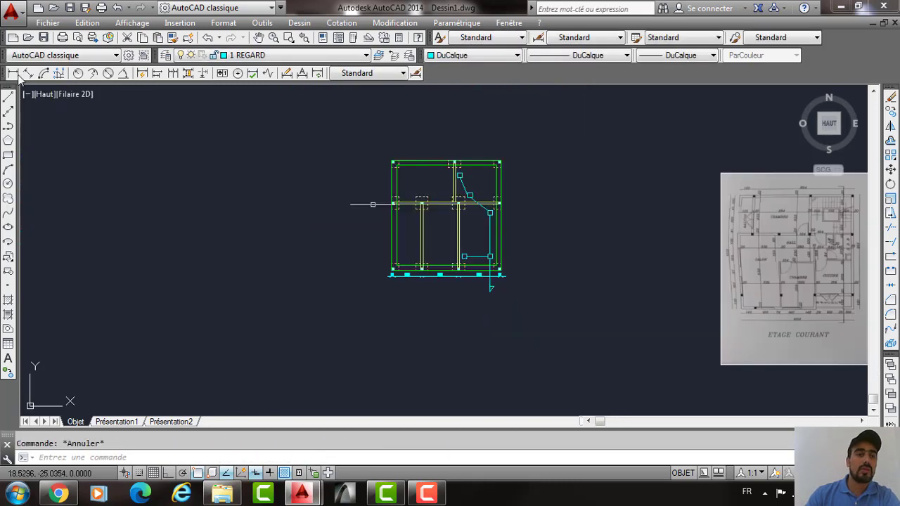
left_click(13, 73)
scroll(391, 277, "up", 2)
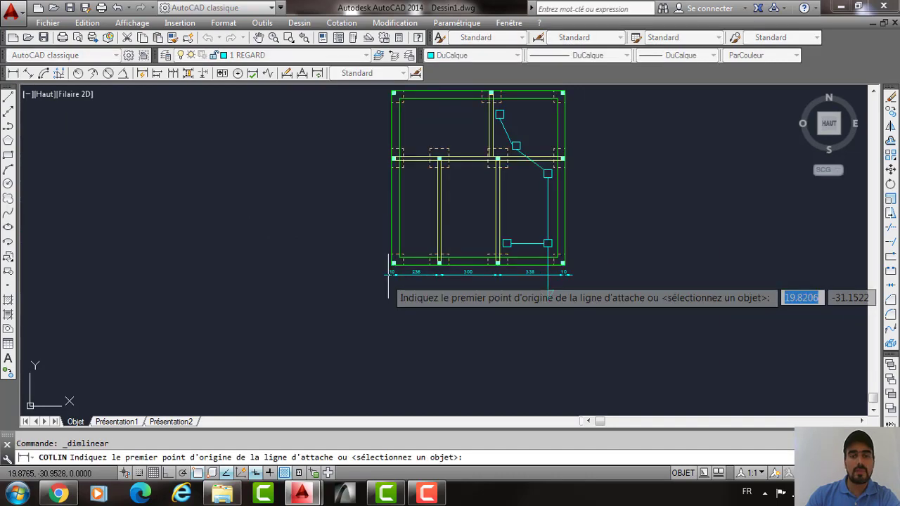
scroll(388, 274, "up", 4)
left_click(397, 246)
middle_click_drag(397, 246, 173, 250)
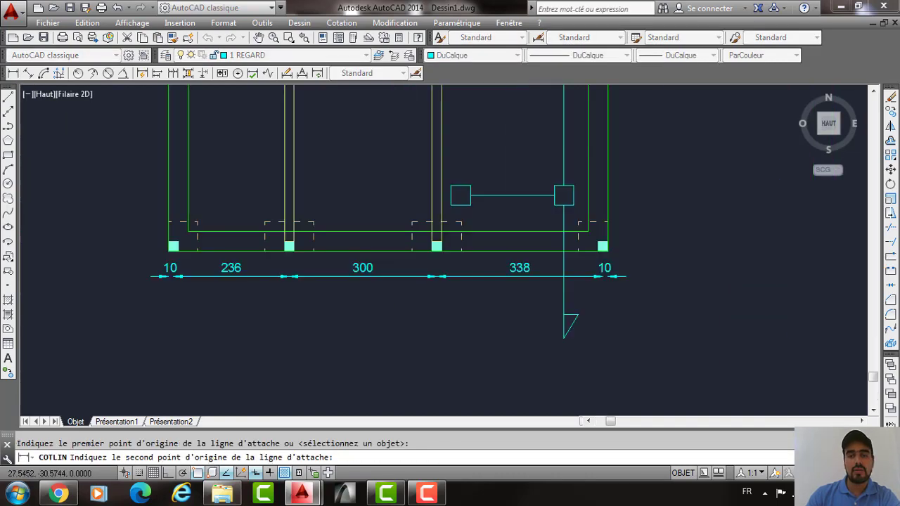
middle_click_drag(599, 250, 568, 253)
left_click(570, 250)
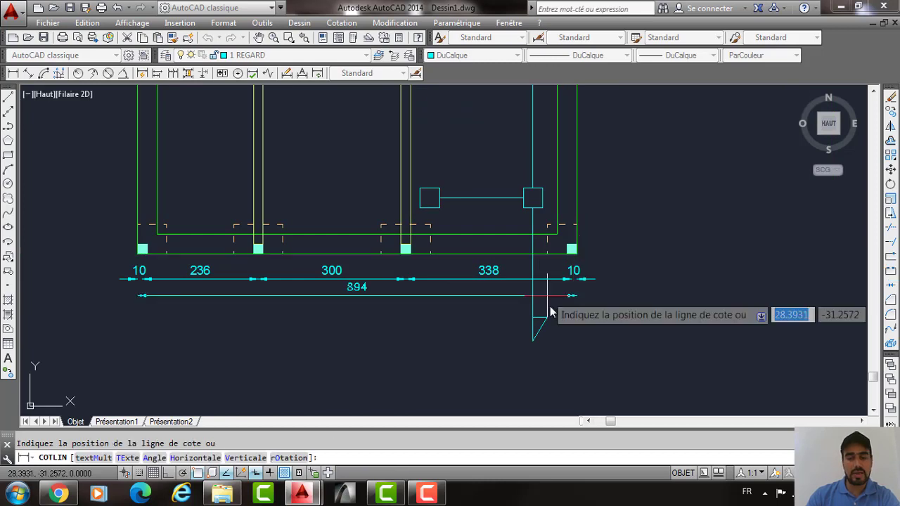
type("1")
key("Return")
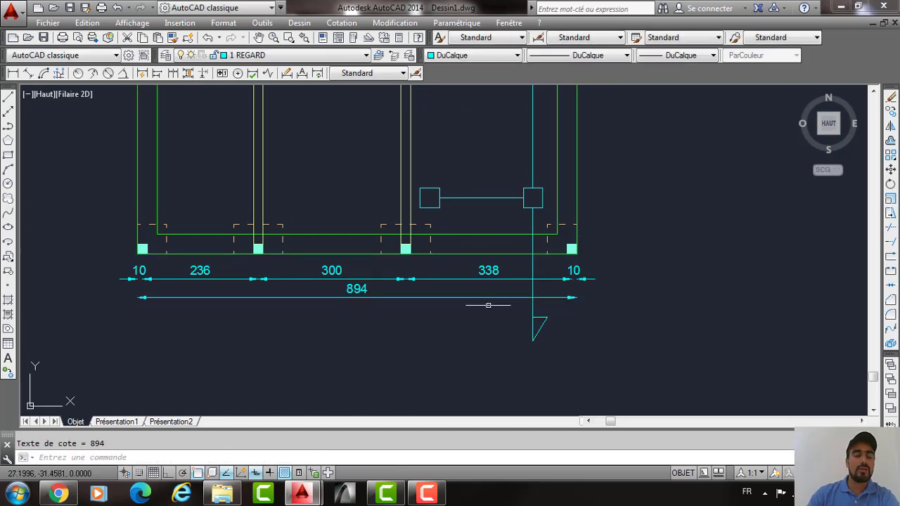
Modify the Standard dimension style to use Marque architecturale for both arrowheads with an arrow size of 0.1, and apply it.
middle_click_drag(206, 173, 247, 253)
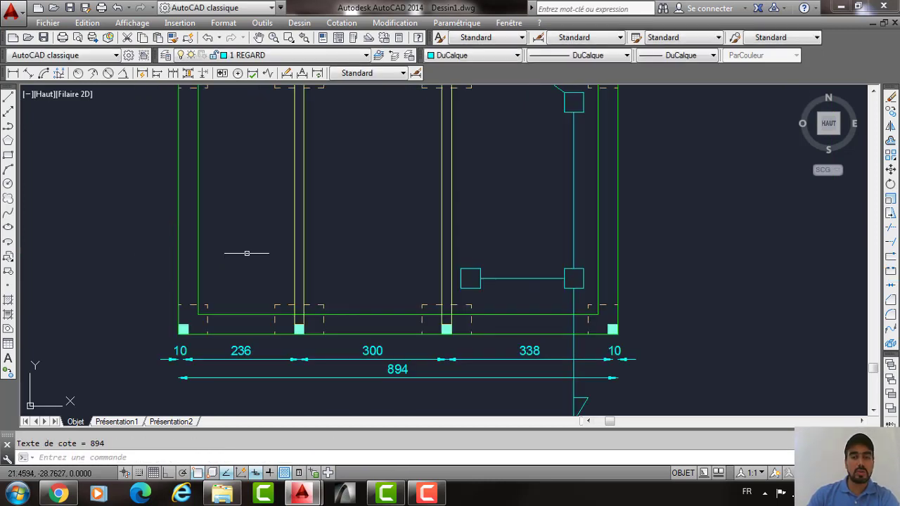
scroll(427, 379, "up", 4)
scroll(426, 377, "down", 2)
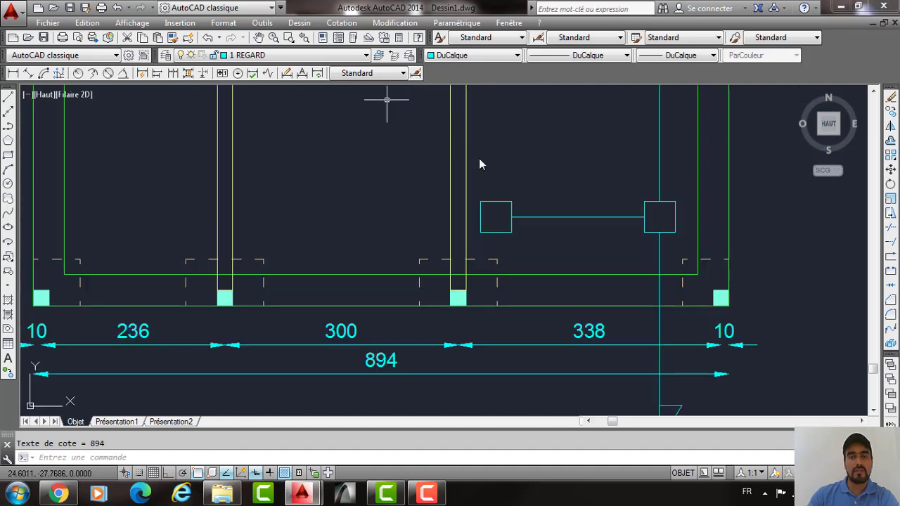
left_click(416, 73)
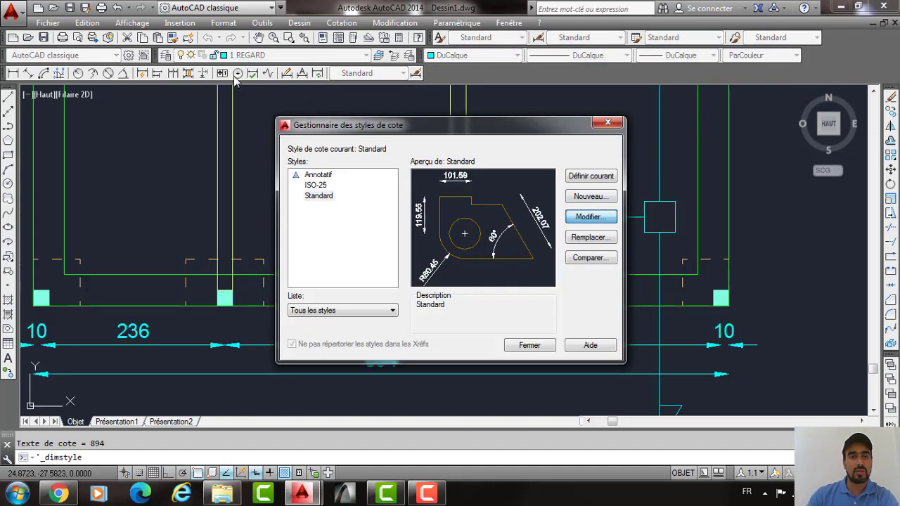
left_click(586, 215)
left_click(177, 47)
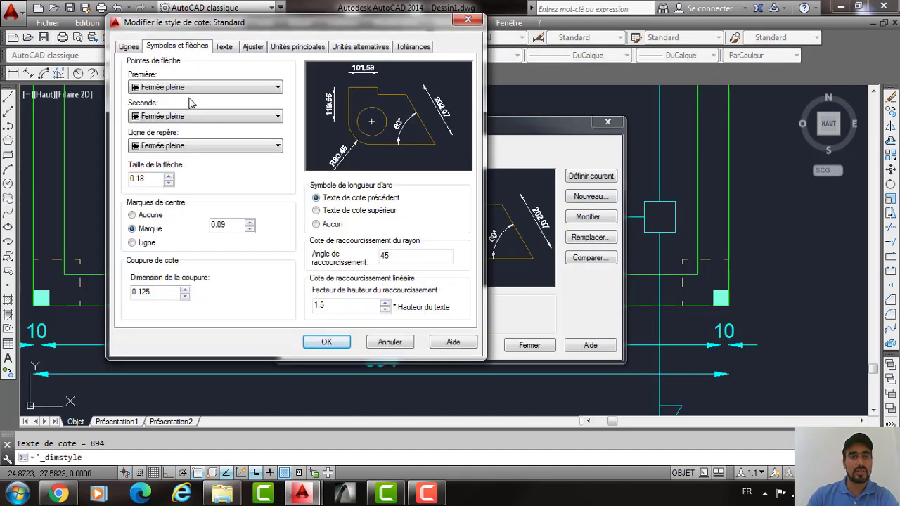
left_click(204, 86)
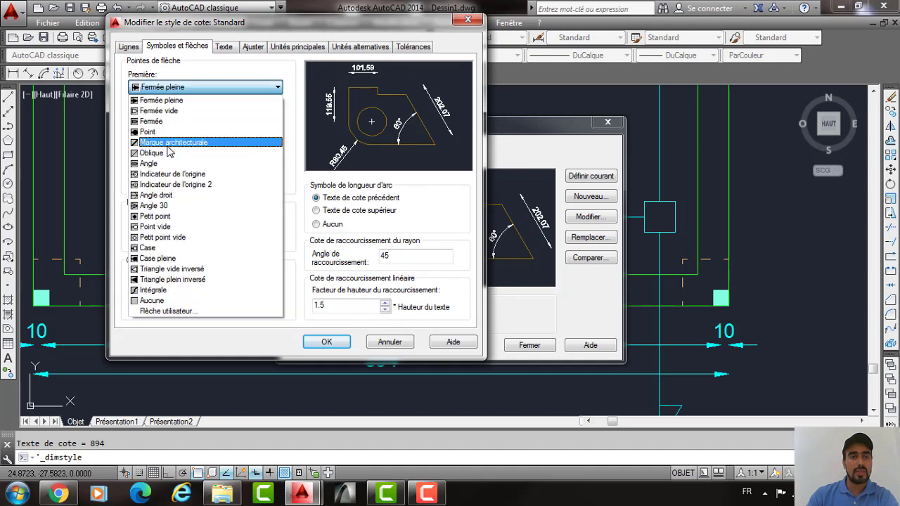
left_click(180, 143)
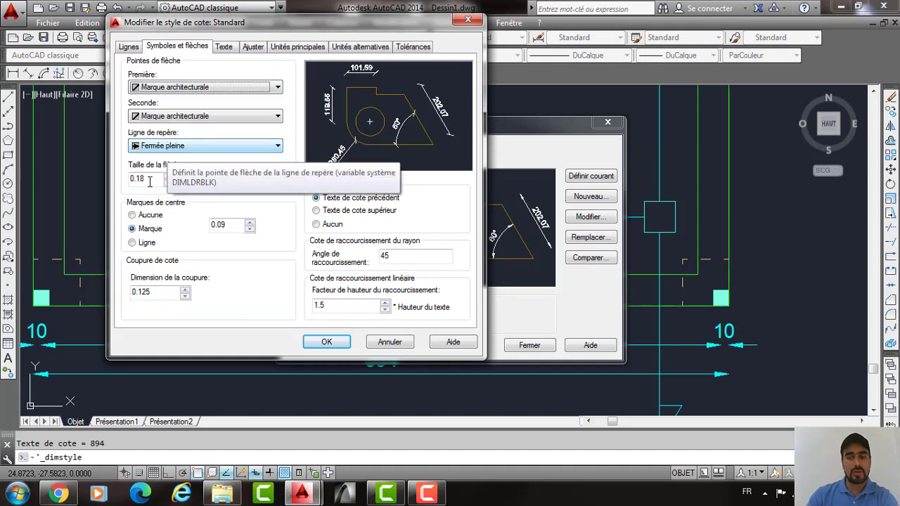
left_click(150, 182)
key("BackSpace")
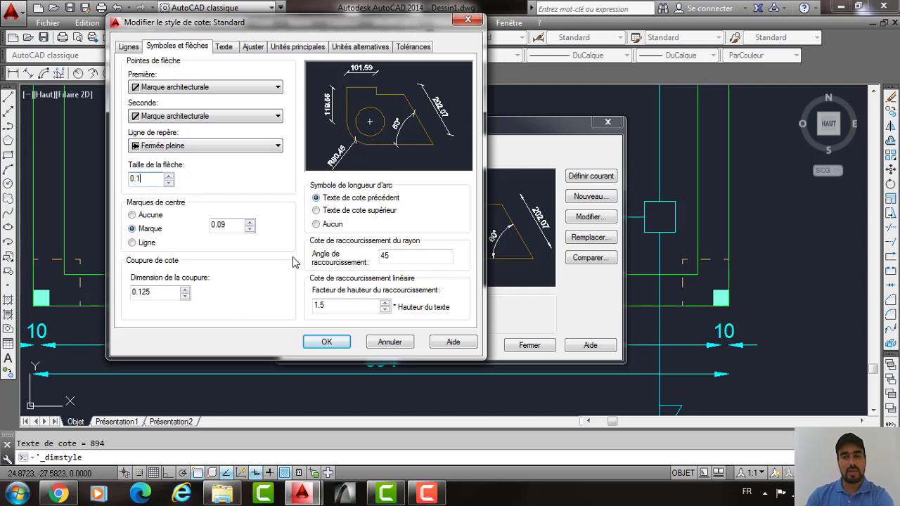
key("Return")
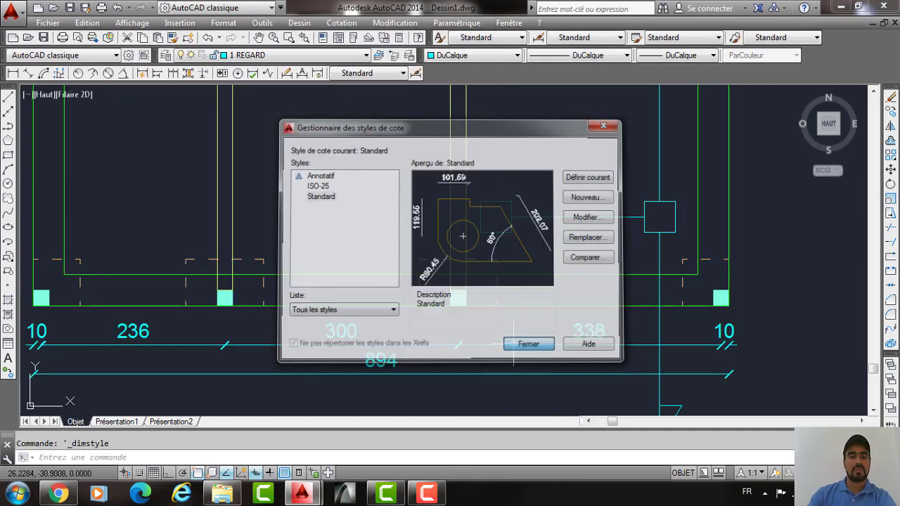
scroll(500, 328, "down", 5)
mouse_move(433, 294)
middle_mouse_down()
mouse_move(398, 337)
mouse_move(337, 246)
mouse_move(459, 290)
middle_mouse_up()
middle_click_drag(335, 91, 280, 182)
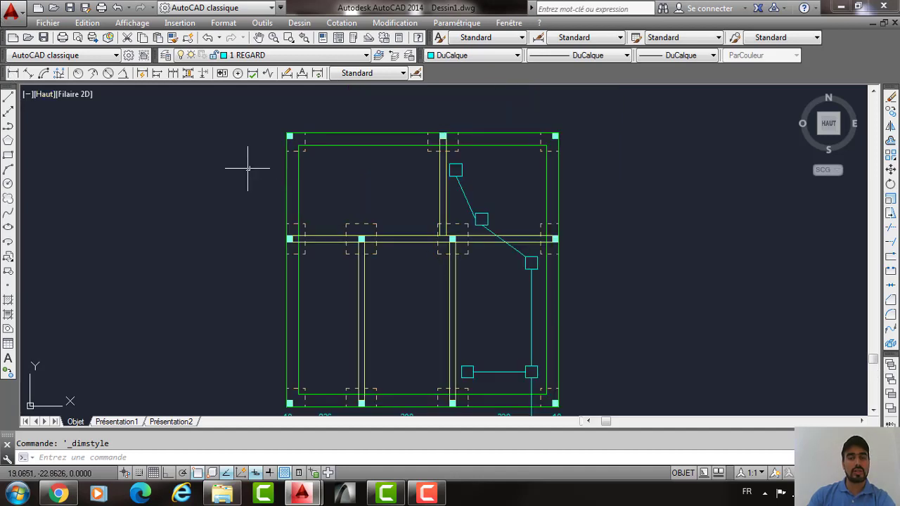
middle_click_drag(422, 414, 387, 274)
scroll(435, 254, "up", 4)
left_click(438, 264)
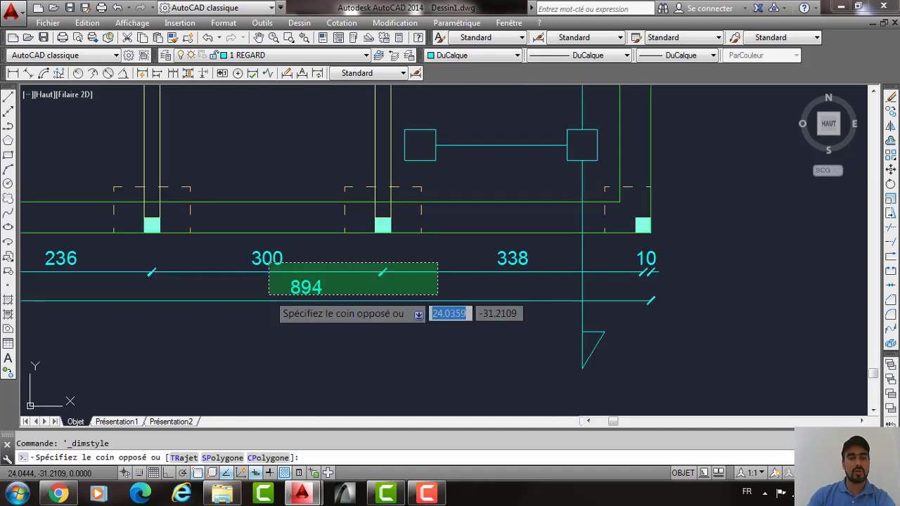
middle_click_drag(269, 294, 387, 274)
left_click(52, 301)
left_click(773, 241)
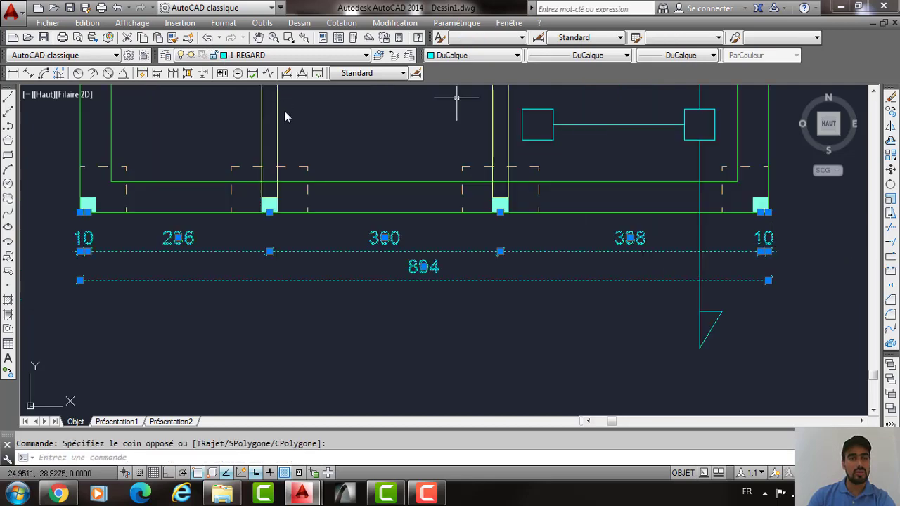
left_click(278, 55)
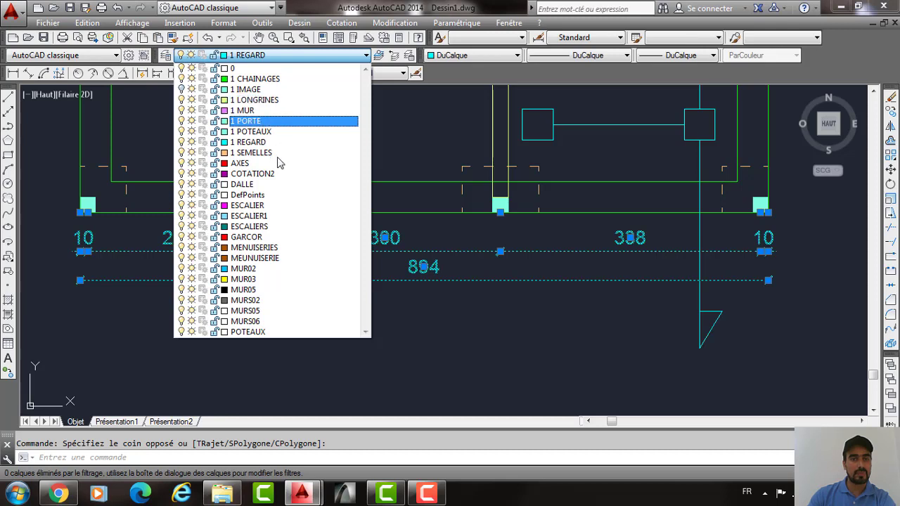
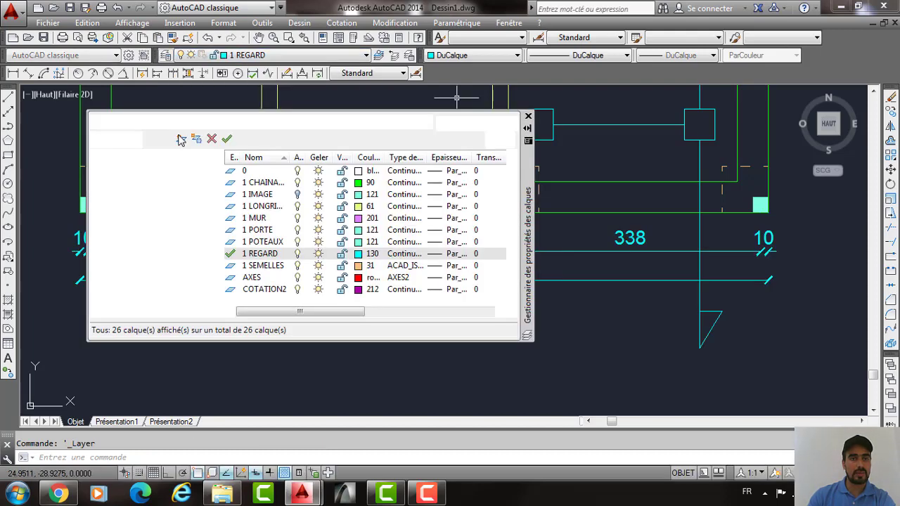
Create a new layer named 1 COTATION with colour 163 and close the layer manager.
left_click(181, 138)
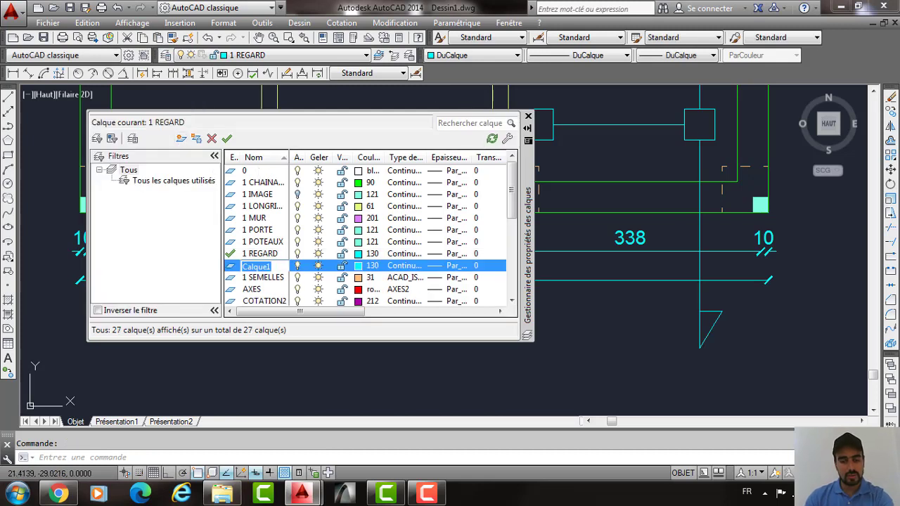
type("COT")
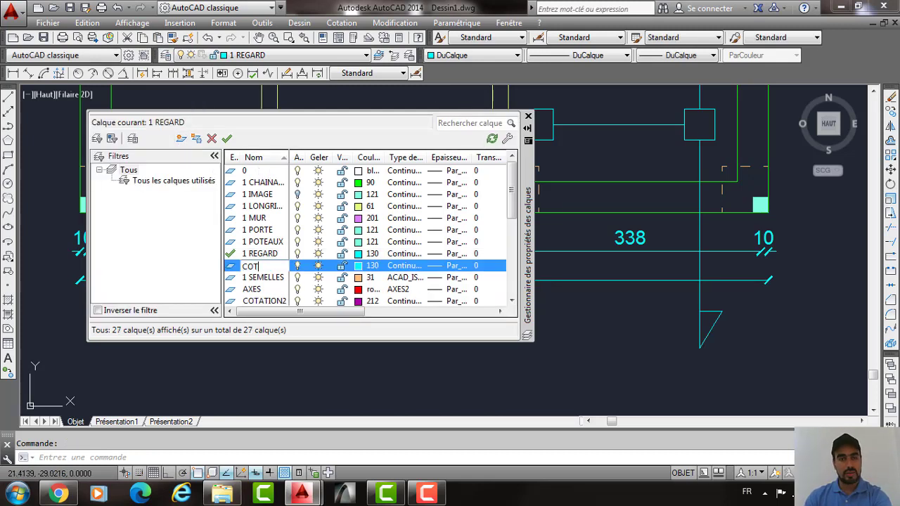
type("ATIO")
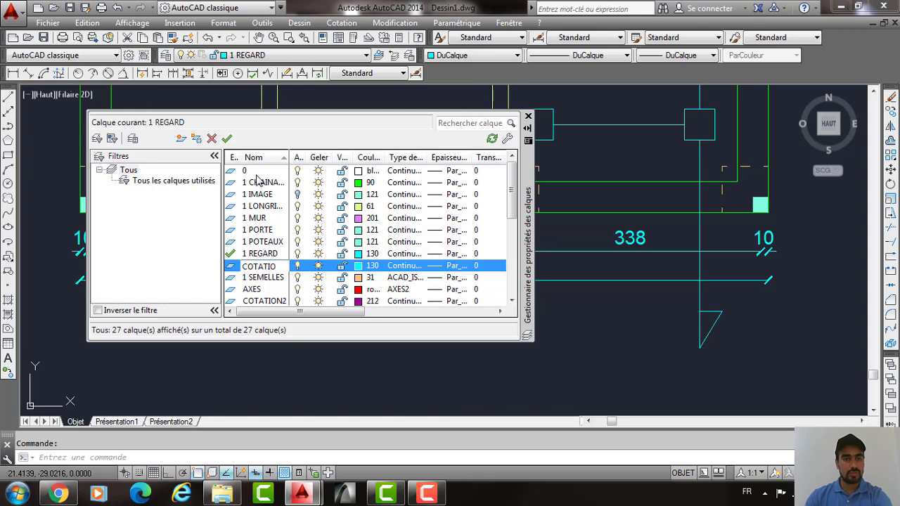
type("1")
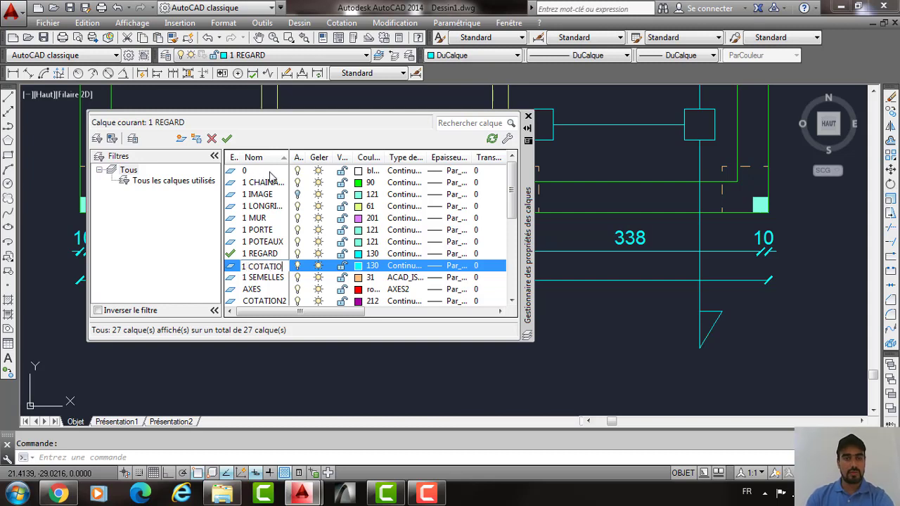
key("End")
left_click(358, 267)
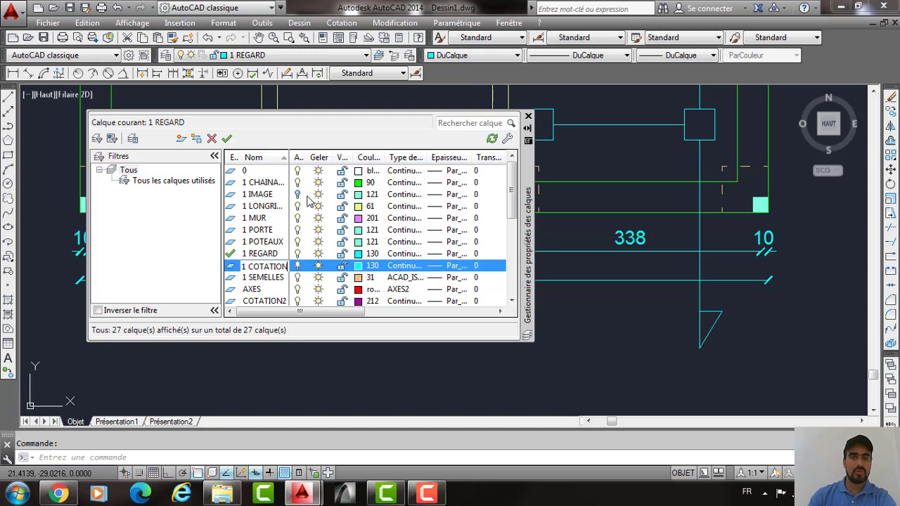
type("163")
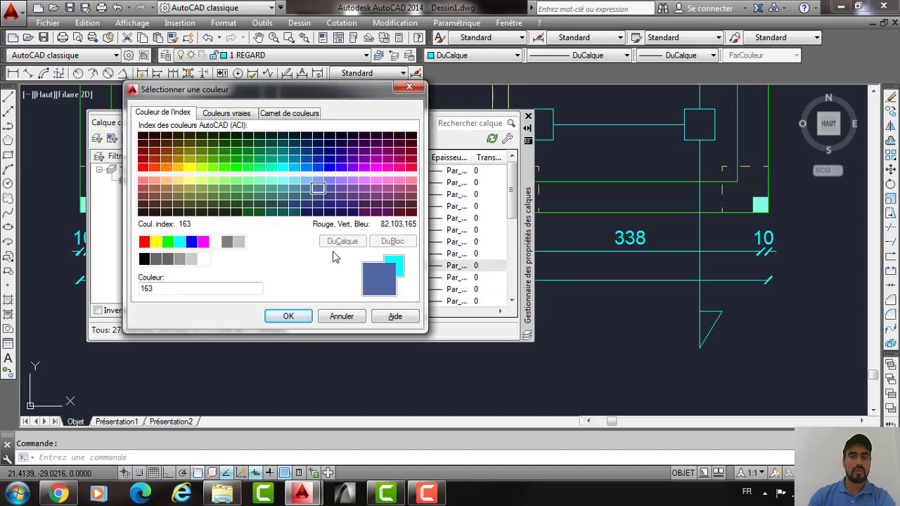
key("Return")
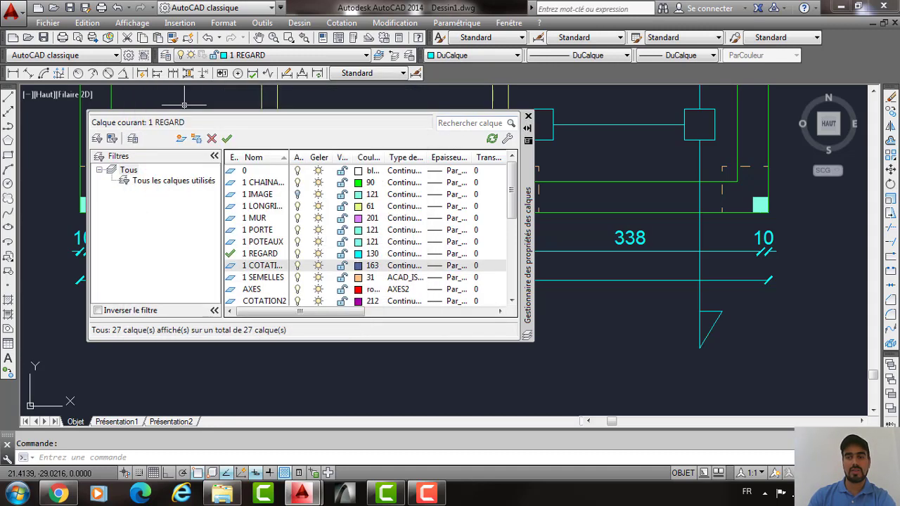
left_click(528, 115)
Move all the dimensions below the plan to the 1 COTATION layer and clear the selection.
left_click(743, 289)
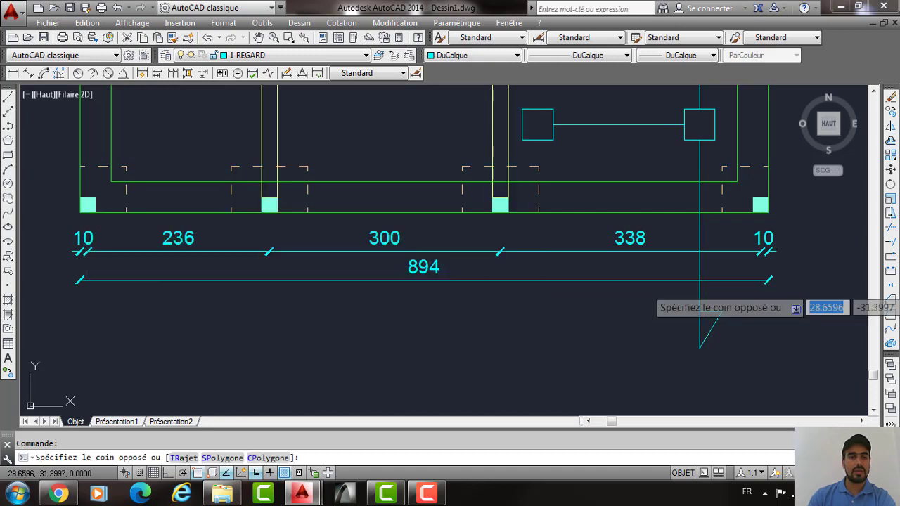
left_click(598, 243)
left_click(496, 266)
left_click(70, 237)
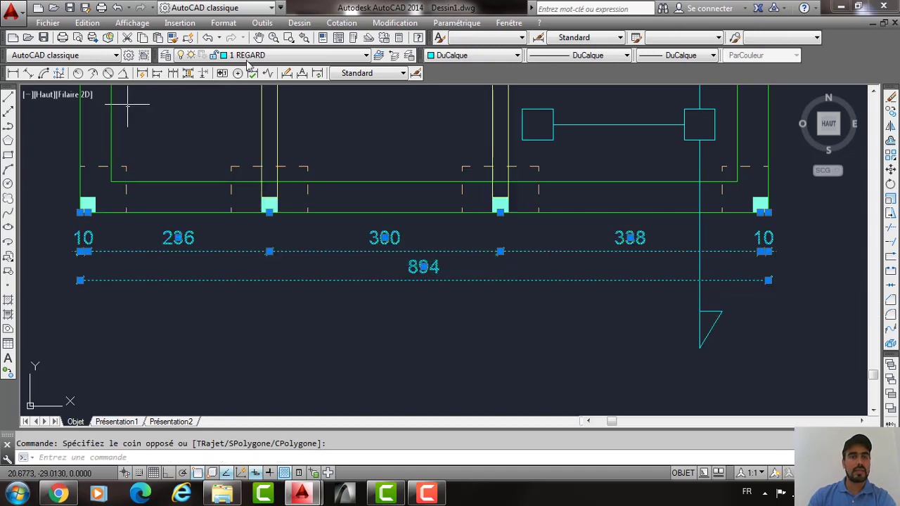
left_click(264, 55)
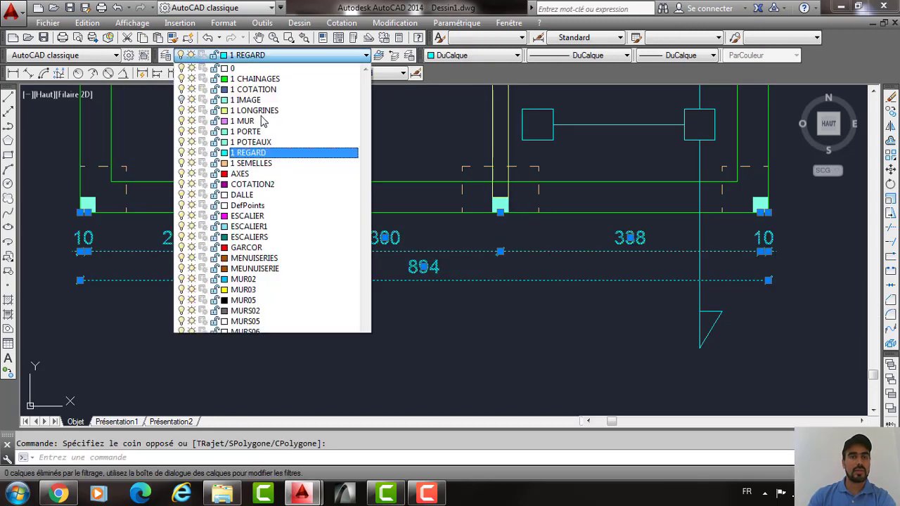
left_click(254, 89)
key("Escape")
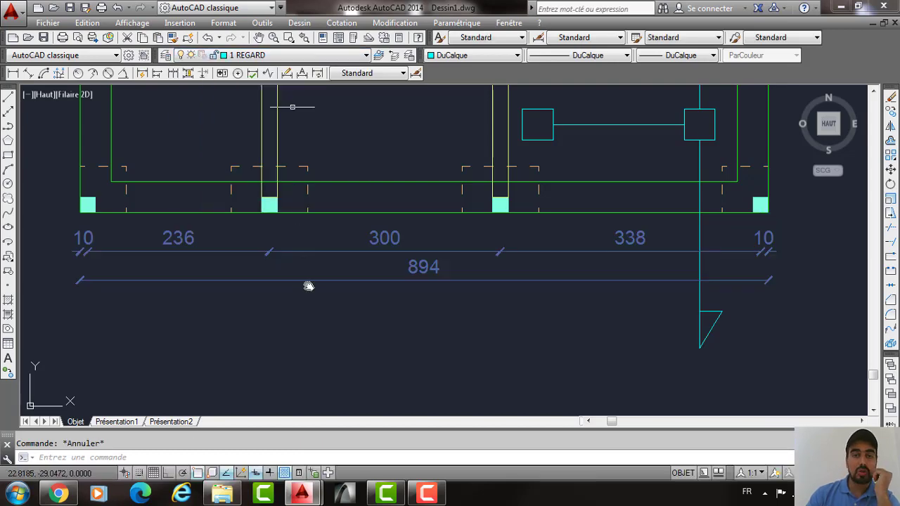
Turn off the 1 CHAINAGES, 1 COTATION, 1 LONGRINES, 1 REGARD and 1 SEMELLES layers, keeping only the 1 POTEAUX columns displayed in the plan.
scroll(291, 107, "down", 5)
middle_click_drag(295, 222, 309, 286)
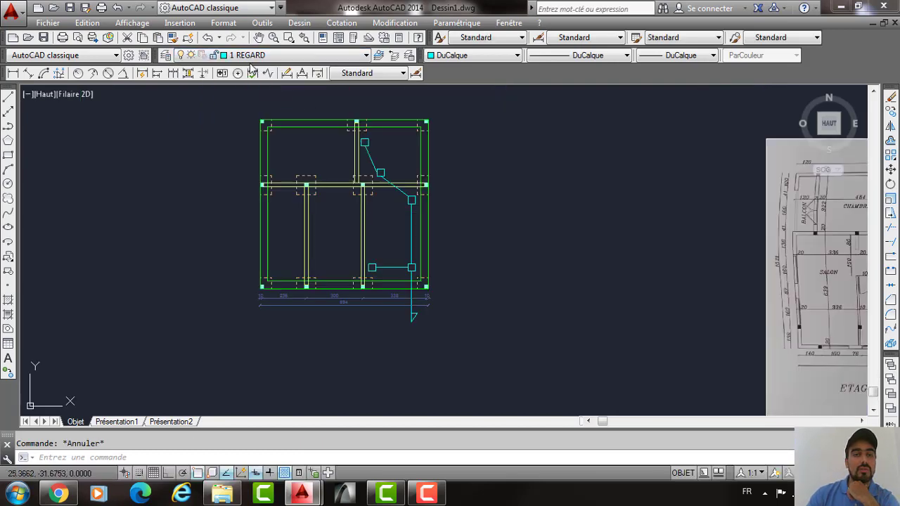
left_click(232, 55)
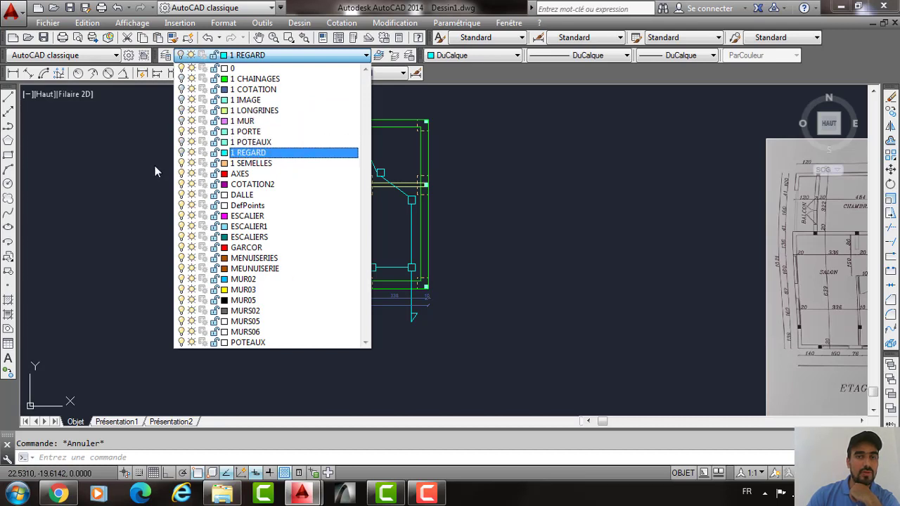
left_click(182, 163)
left_click(262, 57)
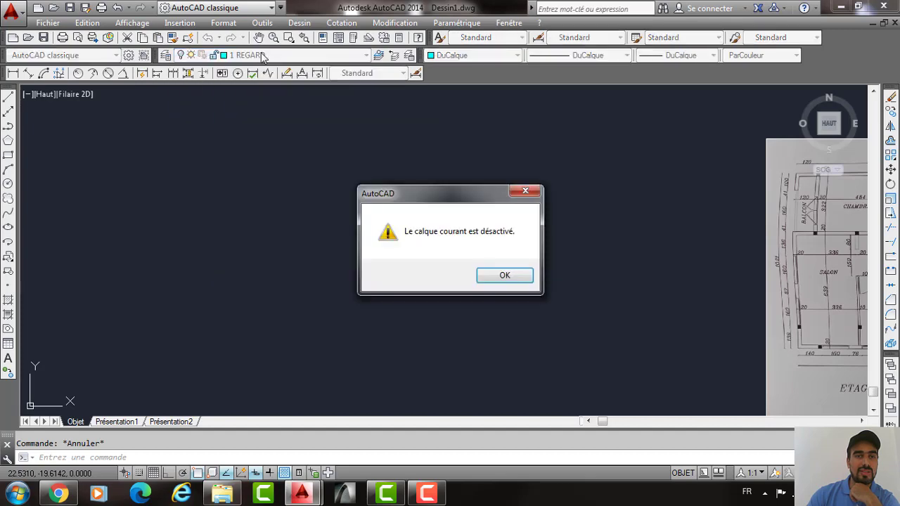
key("Return")
left_click(262, 55)
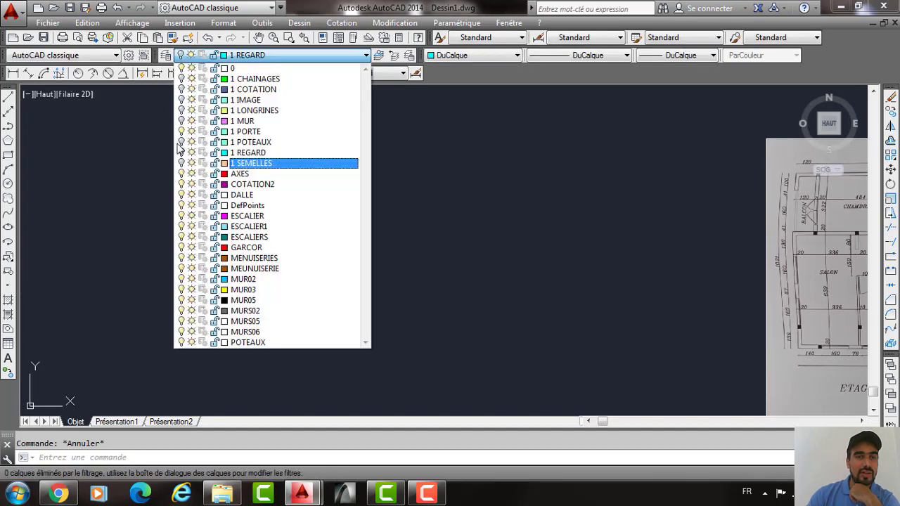
left_click(445, 145)
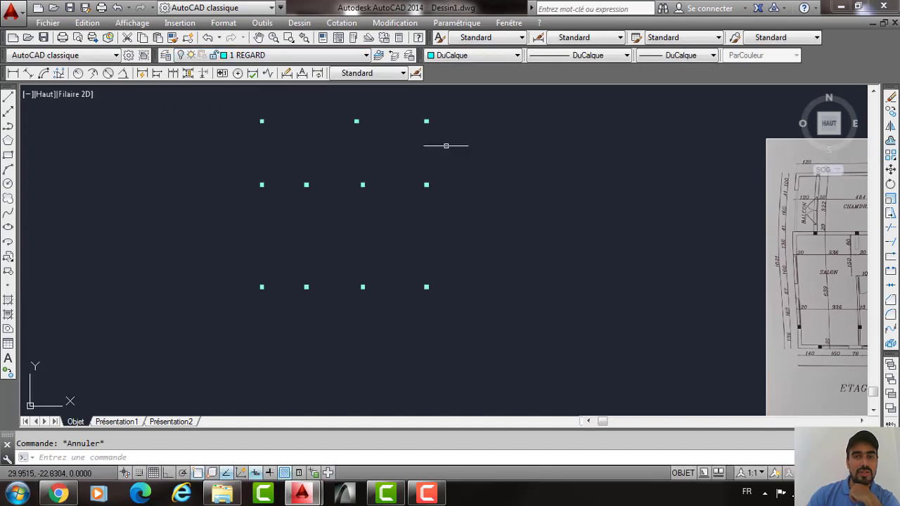
Copy all the columns horizontally to the right of the originals with Ortho on, using the lower-left column as base point.
scroll(468, 176, "down", 2)
left_click(470, 121)
left_click(329, 257)
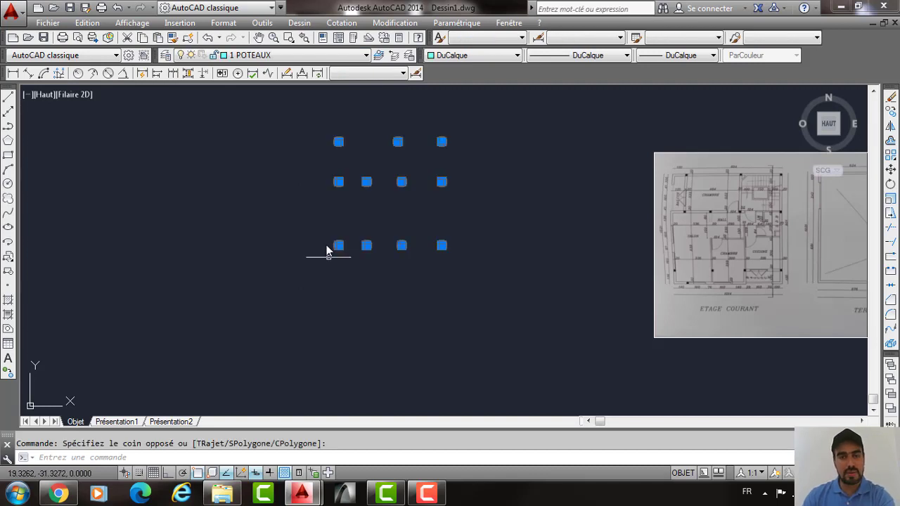
type("co")
key("Return")
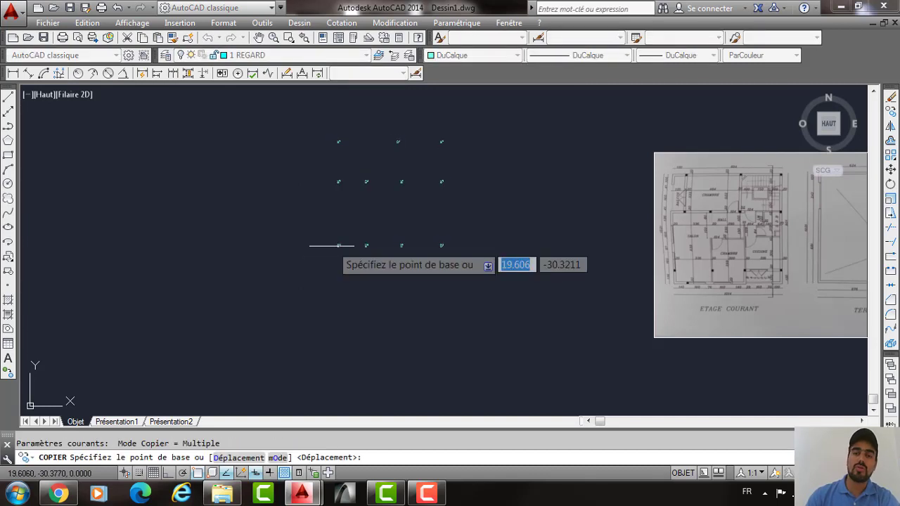
left_click(338, 246)
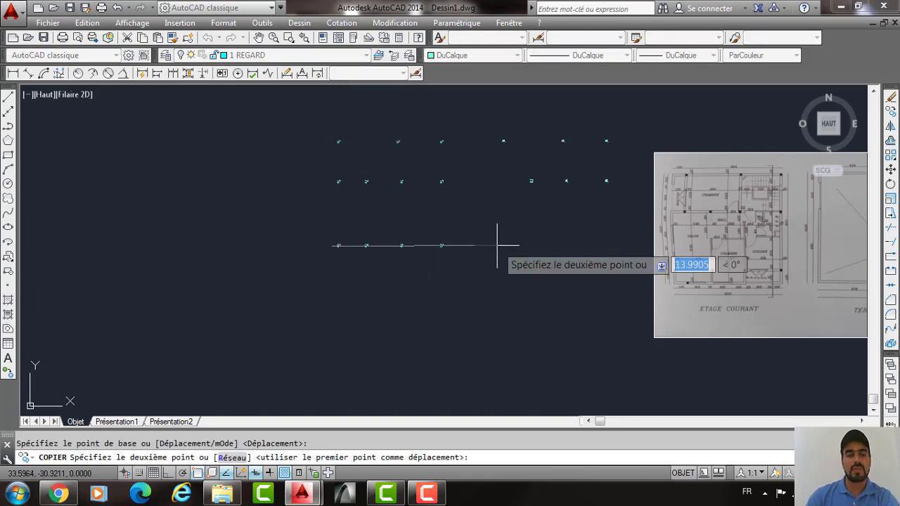
key("F8")
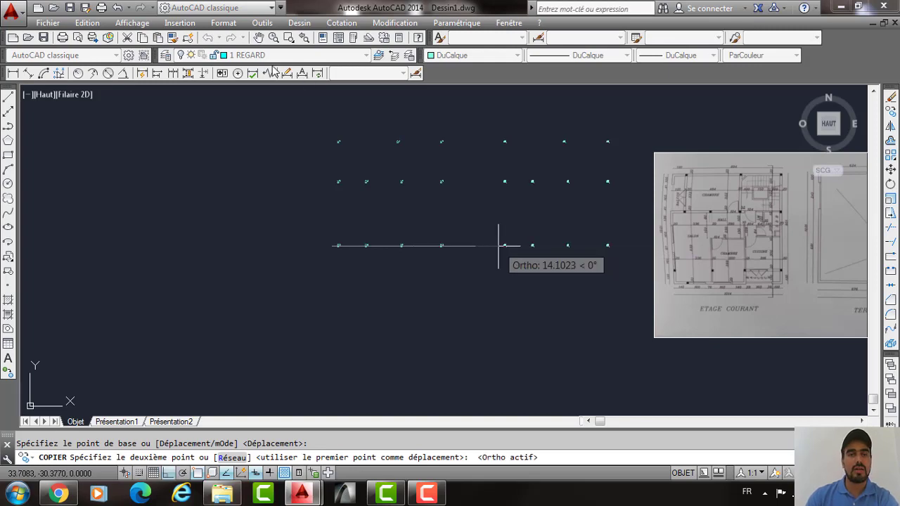
key("Return")
key("Return")
Turn the hidden layers back on, including 1 LONGRINES, 1 REGARD and 1 SEMELLES, and make 1 MUR the current layer.
left_click(186, 56)
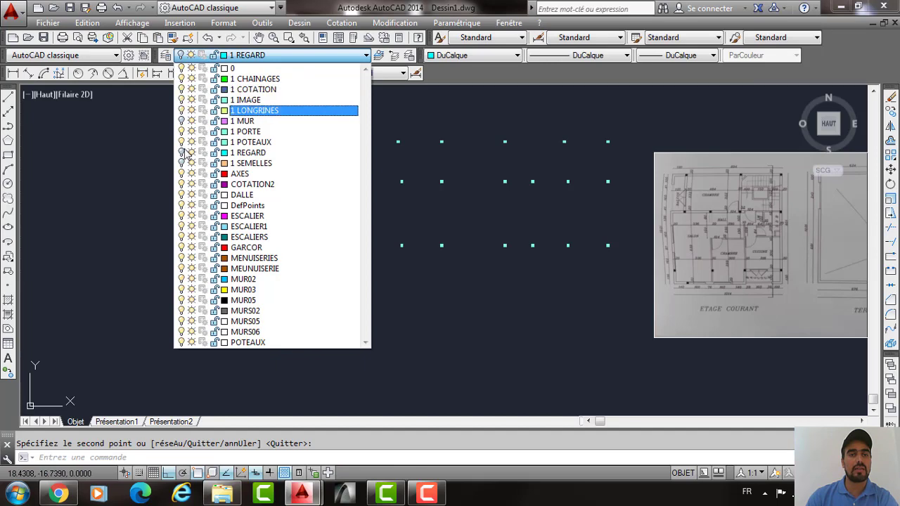
left_click(201, 55)
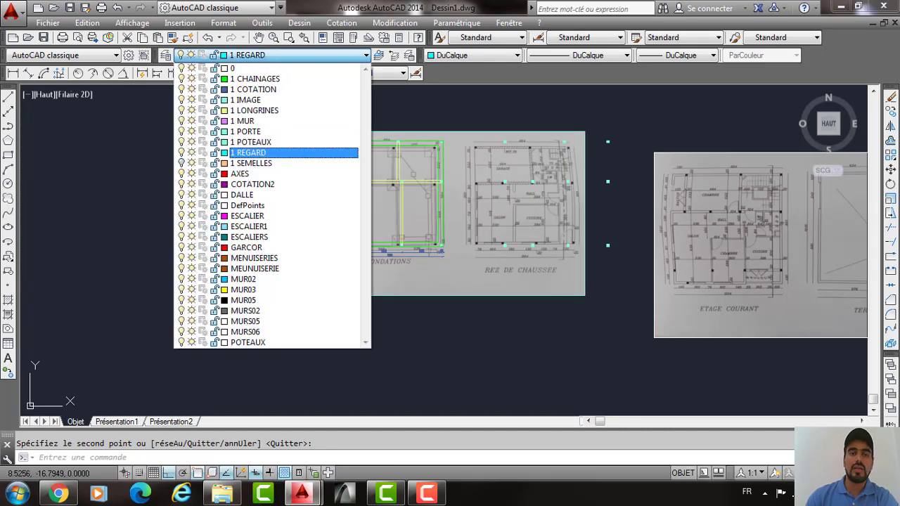
left_click(248, 62)
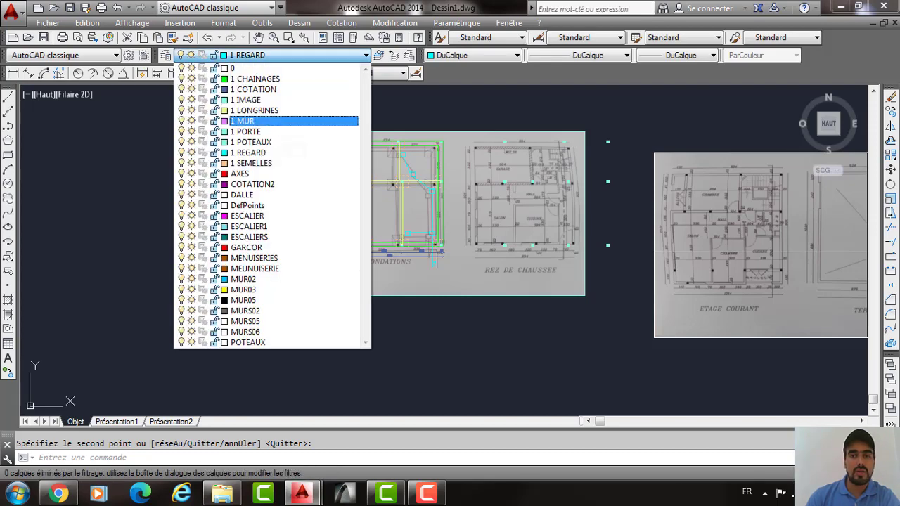
left_click(243, 120)
Move the copied columns horizontally so the upper-left one lines up with the garage corner of the REZ DE CHAUSSEE plan.
scroll(808, 215, "up", 2)
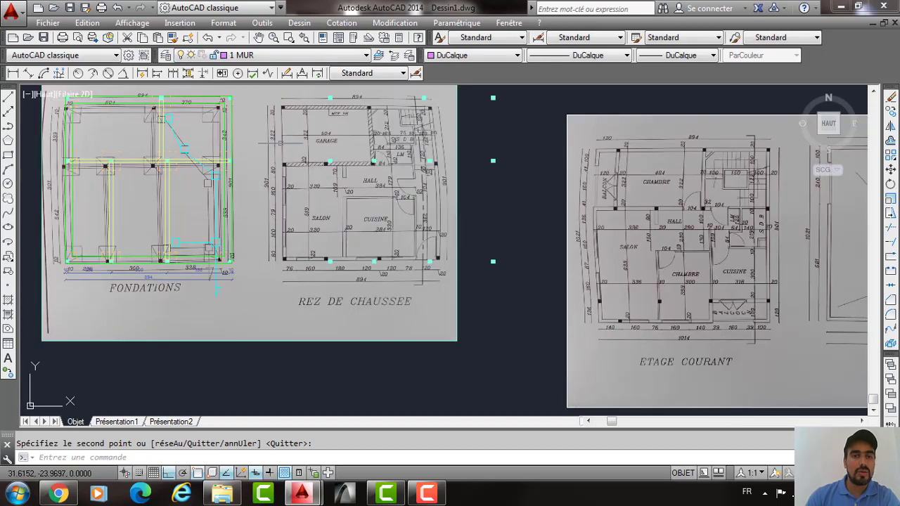
middle_click_drag(295, 97, 296, 151)
left_click(300, 143)
left_click(508, 396)
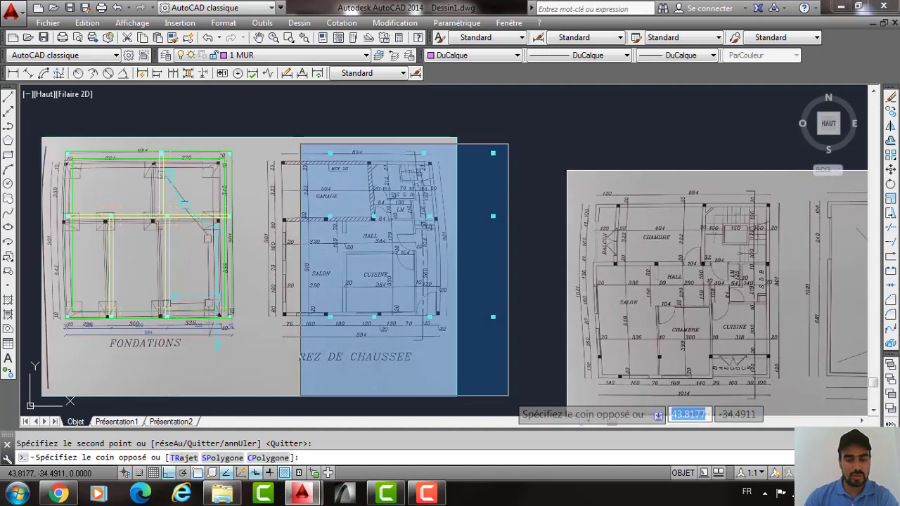
type("m")
key("Return")
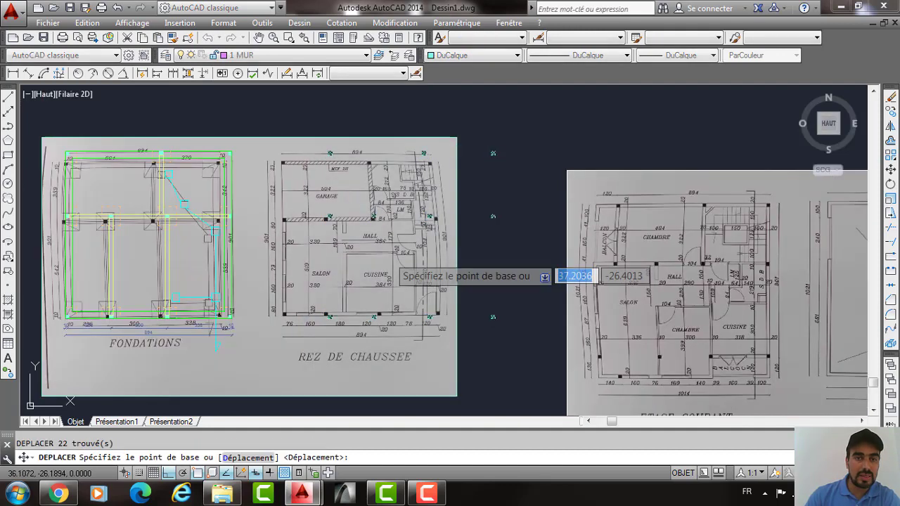
scroll(355, 199, "up", 2)
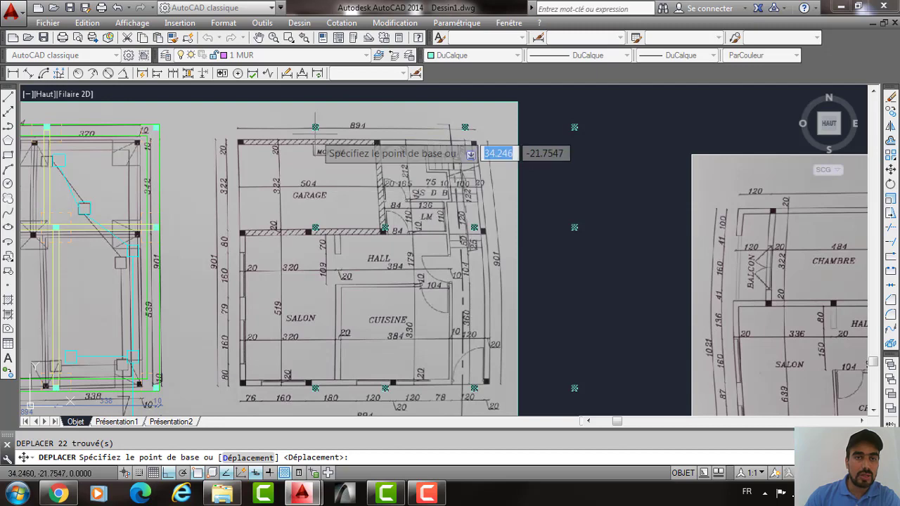
left_click(315, 139)
left_click(241, 140)
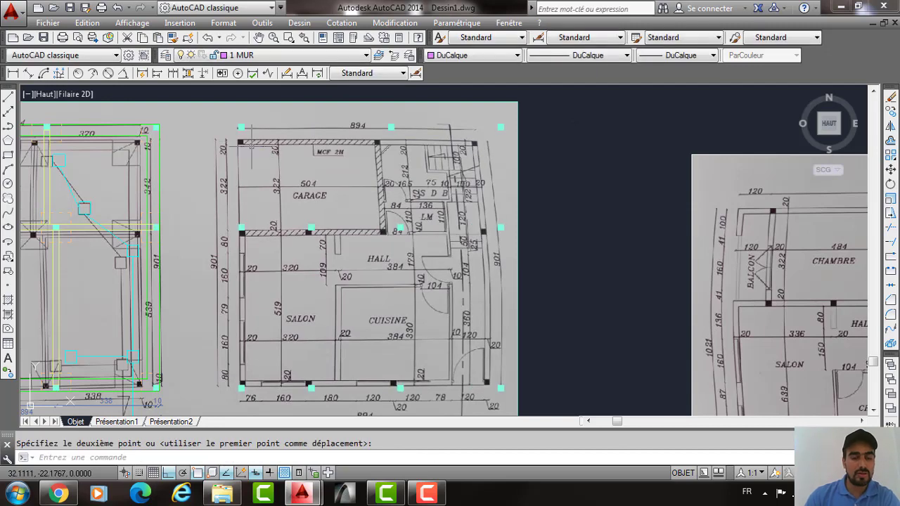
Draw an 8.94 by 9.01 rectangle around the ground-floor columns, between the upper-left and lower-right outer column corners.
type("RE")
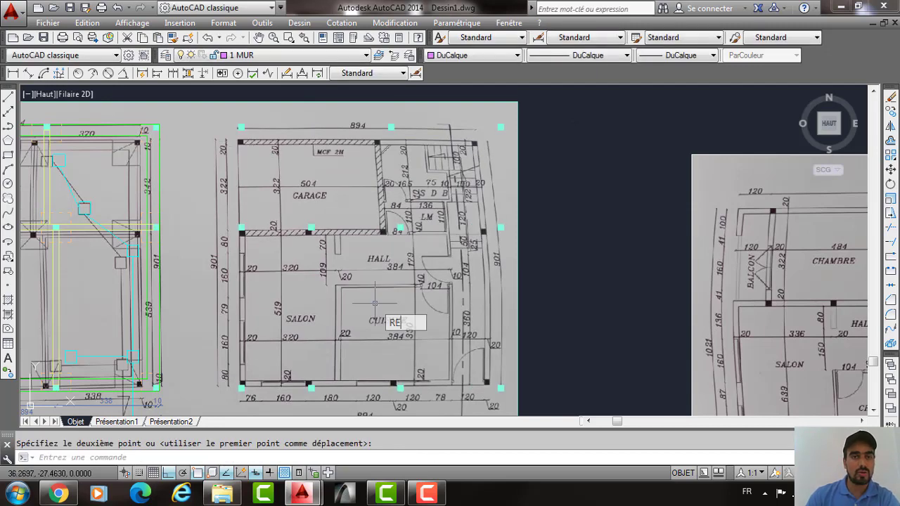
type("C")
key("Return")
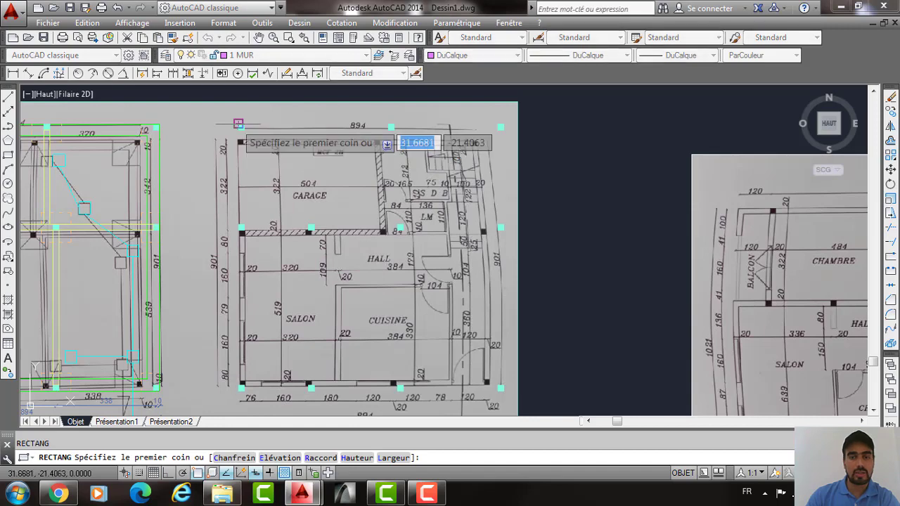
left_click(238, 123)
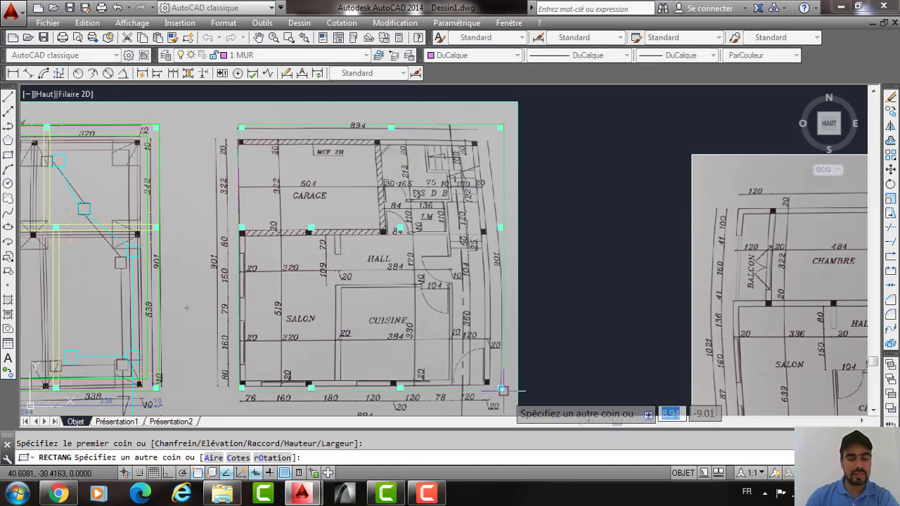
left_click(501, 388)
Offset the ground-floor outline rectangle inward by 0.2 to form the exterior wall thickness.
type("dc")
key("Return")
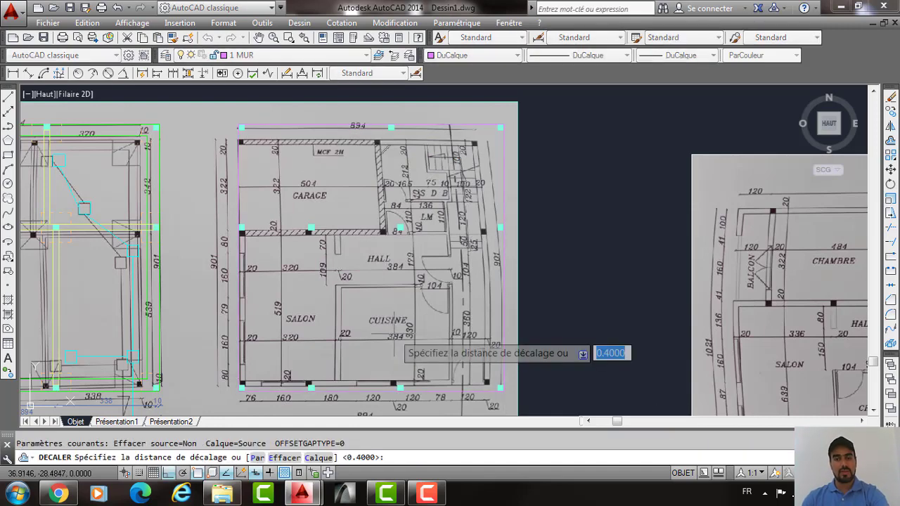
type(".2")
key("Return")
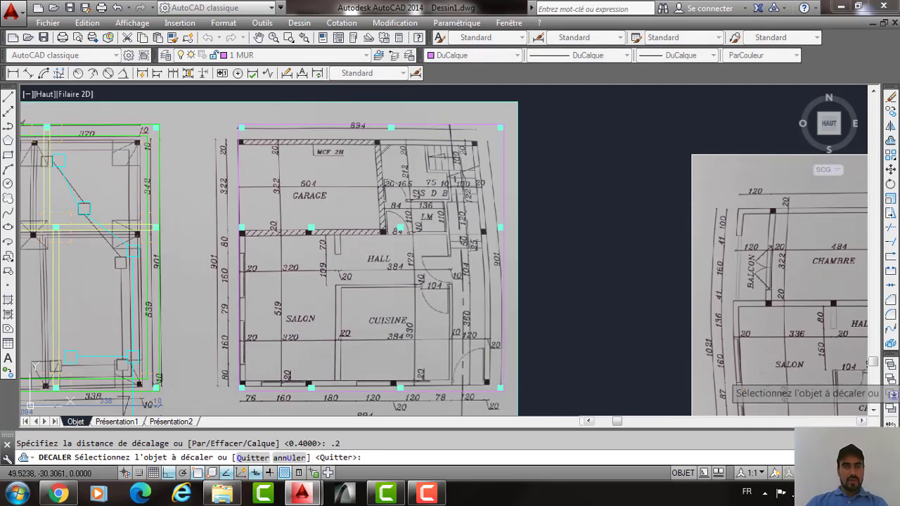
left_click(317, 126)
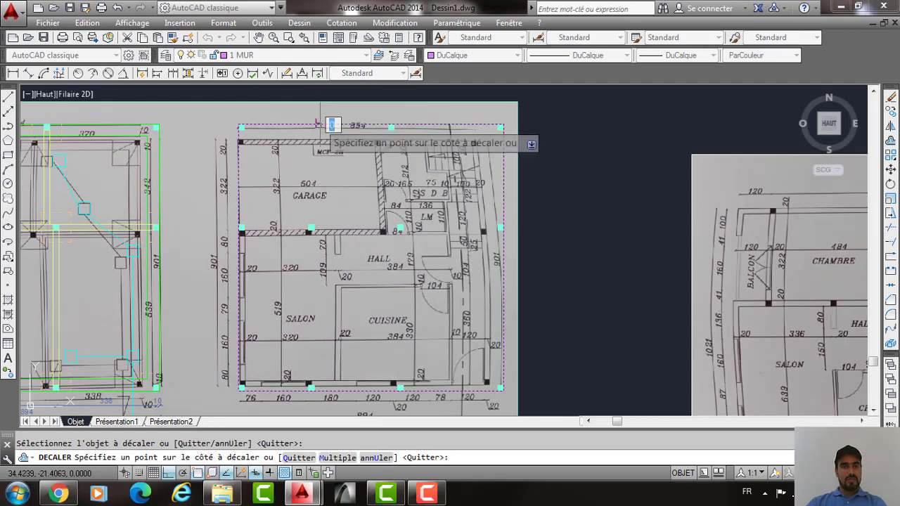
left_click(323, 166)
key("Return")
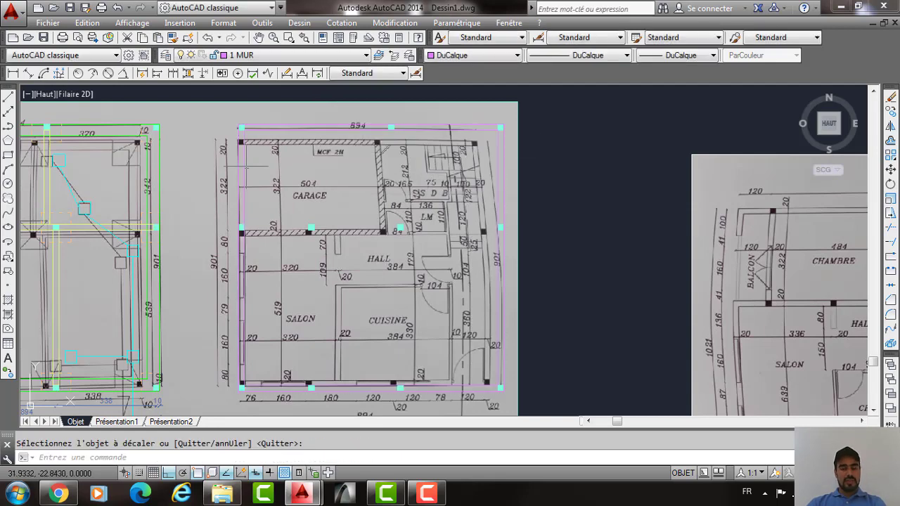
scroll(276, 118, "up", 2)
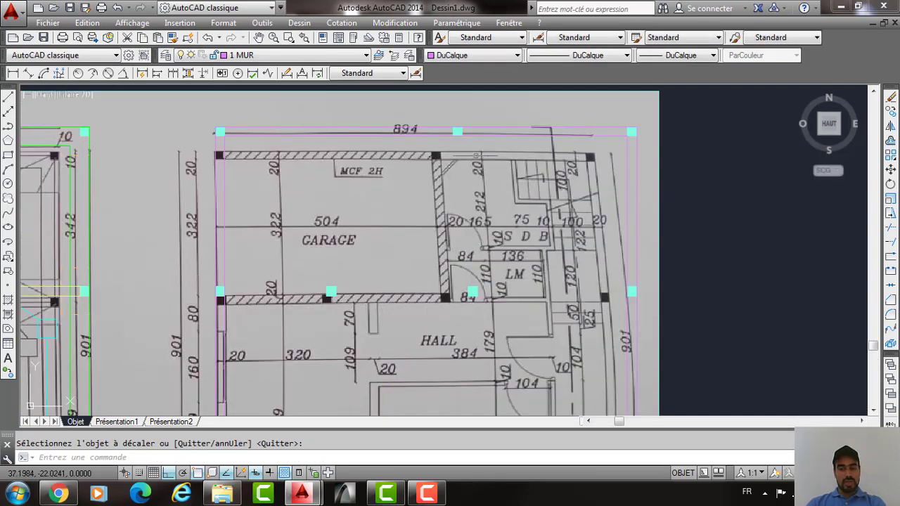
type("l")
key("Return")
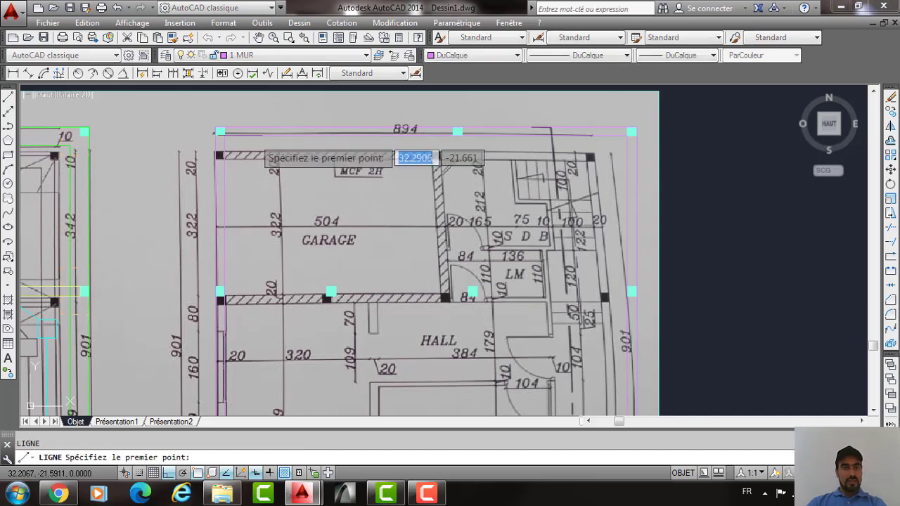
left_click(224, 134)
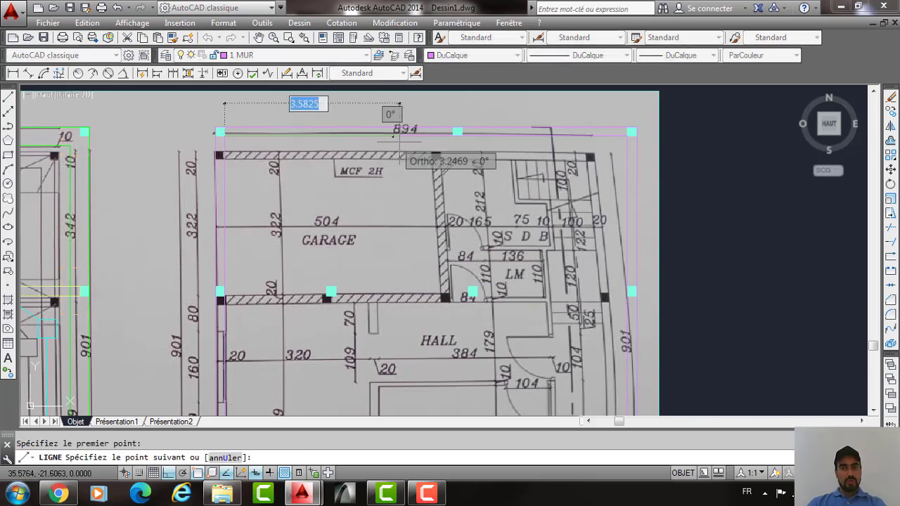
left_click(453, 133)
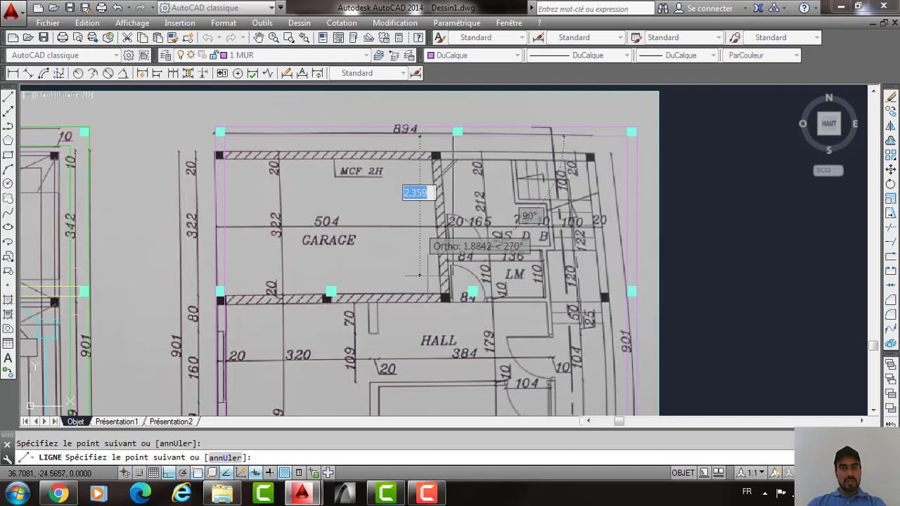
middle_click_drag(462, 281, 464, 251)
left_click(465, 282)
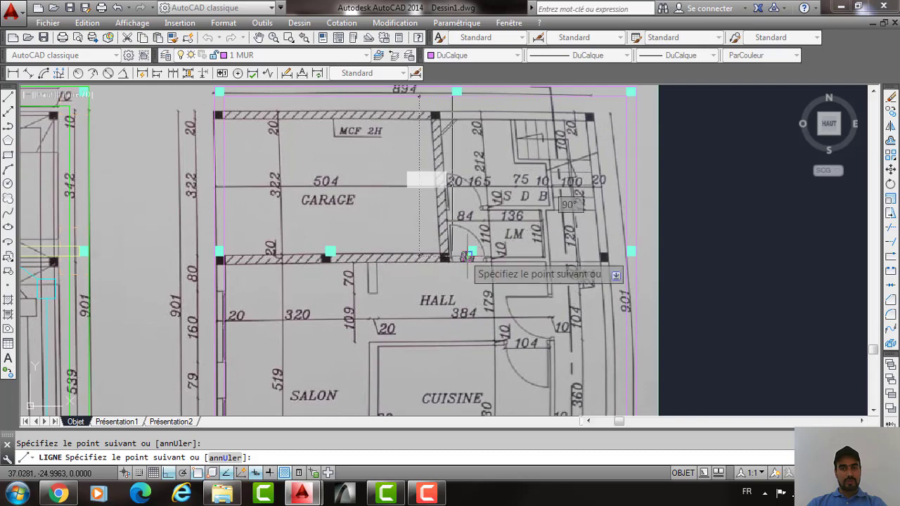
key("Return")
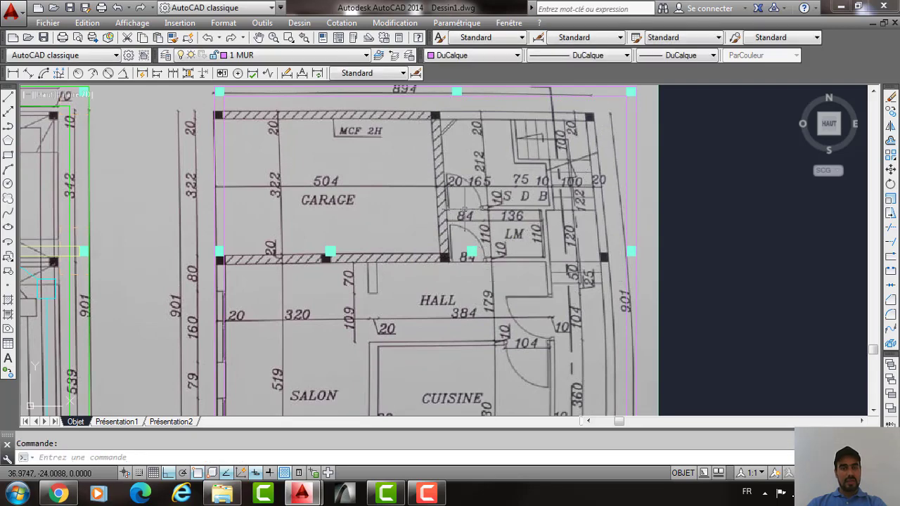
Move the third column of the foundation plan's middle row, with its footing, left to align with the column above it.
scroll(460, 236, "down", 2)
middle_click_drag(460, 236, 525, 224)
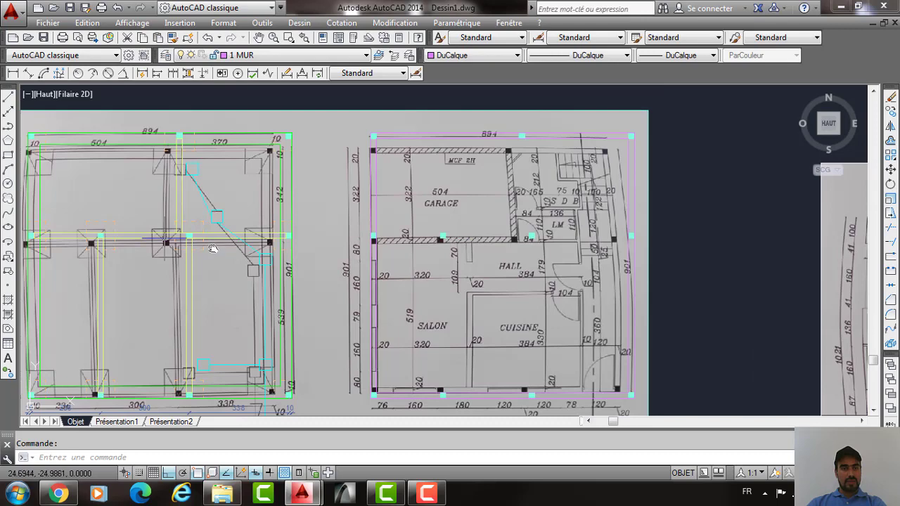
scroll(176, 246, "up", 2)
middle_click_drag(189, 257, 209, 250)
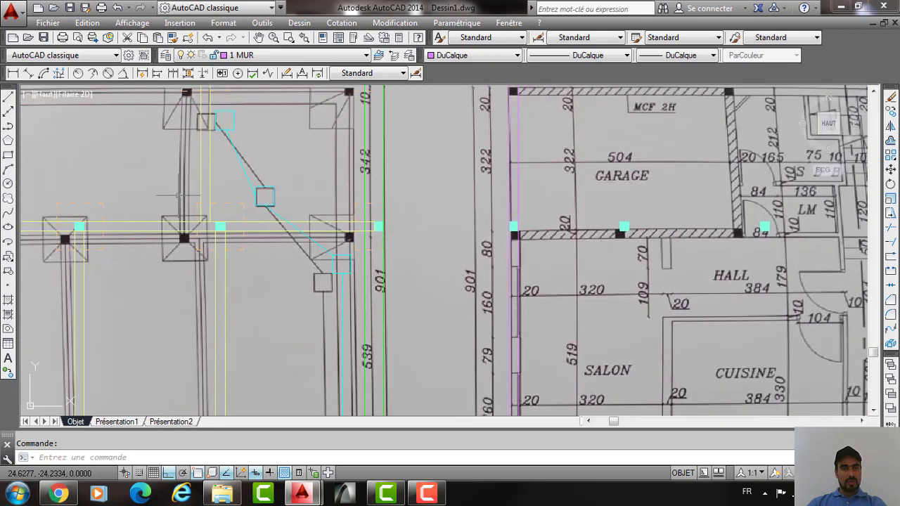
left_click(181, 196)
scroll(257, 259, "up", 2)
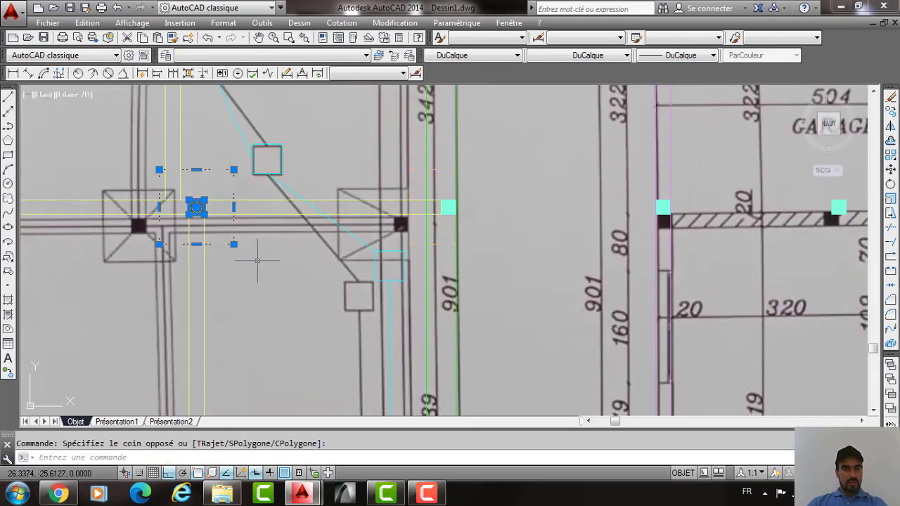
key("space")
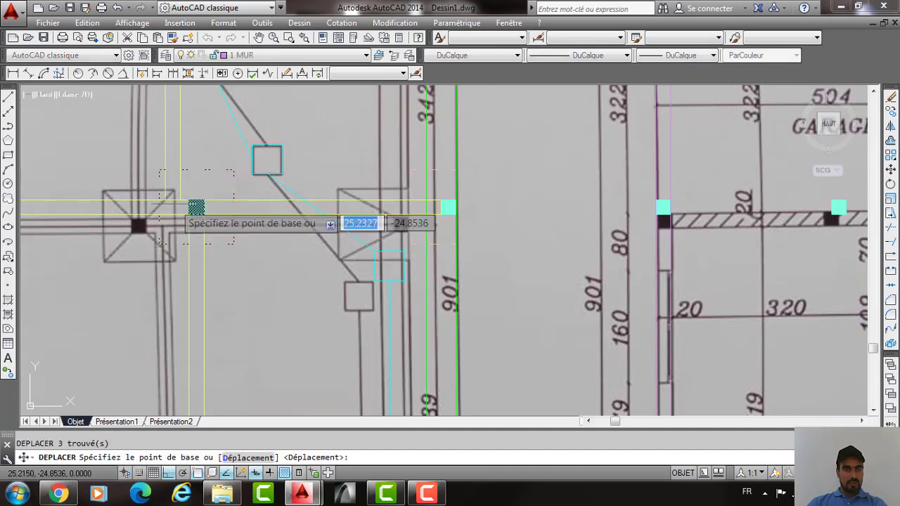
left_click(189, 201)
left_click(309, 230)
scroll(227, 199, "down", 5)
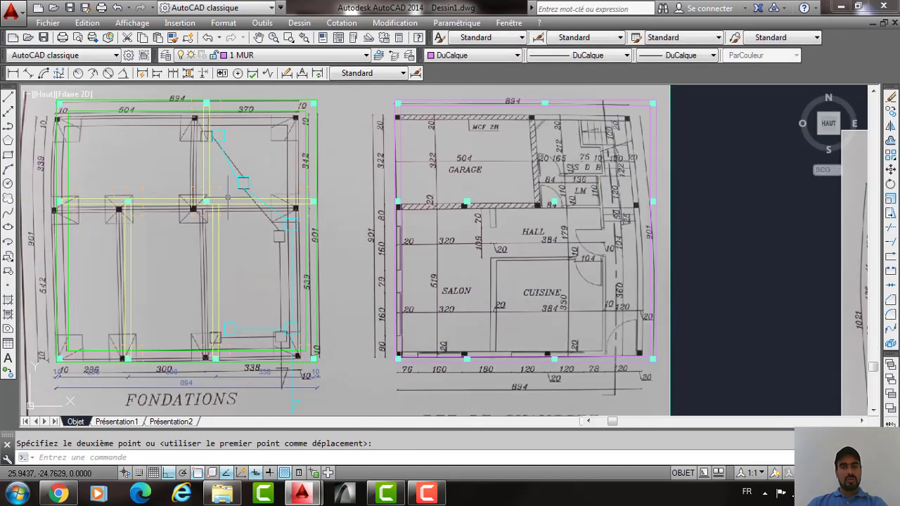
Move the ground-floor column beside the LM room horizontally left to align with the column above it.
middle_click_drag(227, 198, 143, 212)
scroll(454, 209, "up", 4)
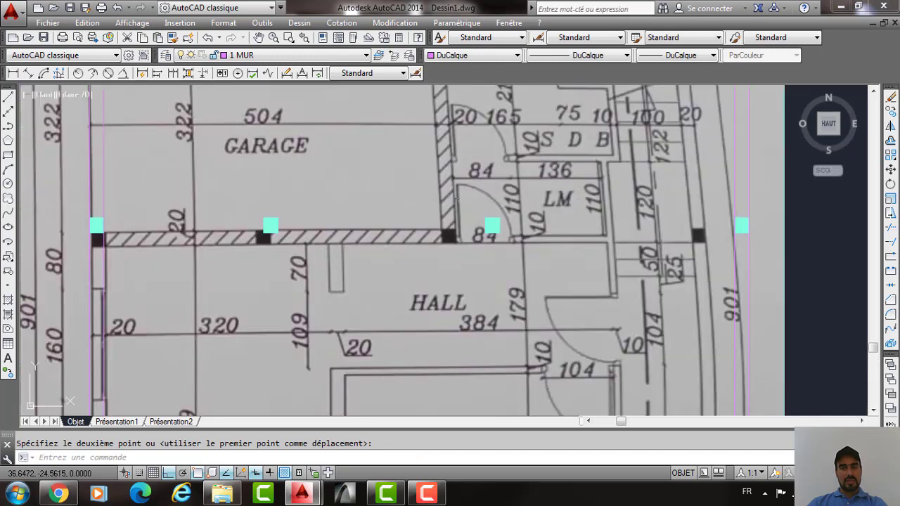
scroll(457, 202, "down", 2)
left_click(445, 213)
left_click(485, 283)
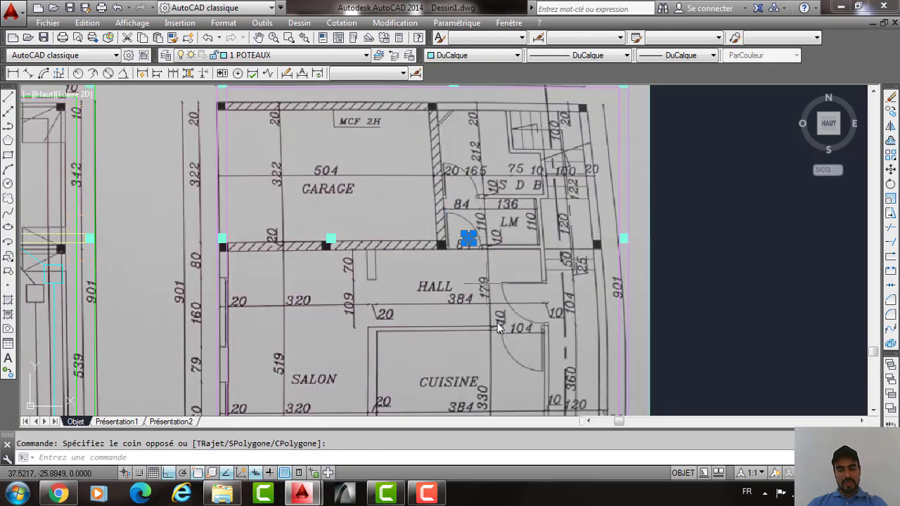
middle_click_drag(497, 310, 506, 348)
type("D")
key("Return")
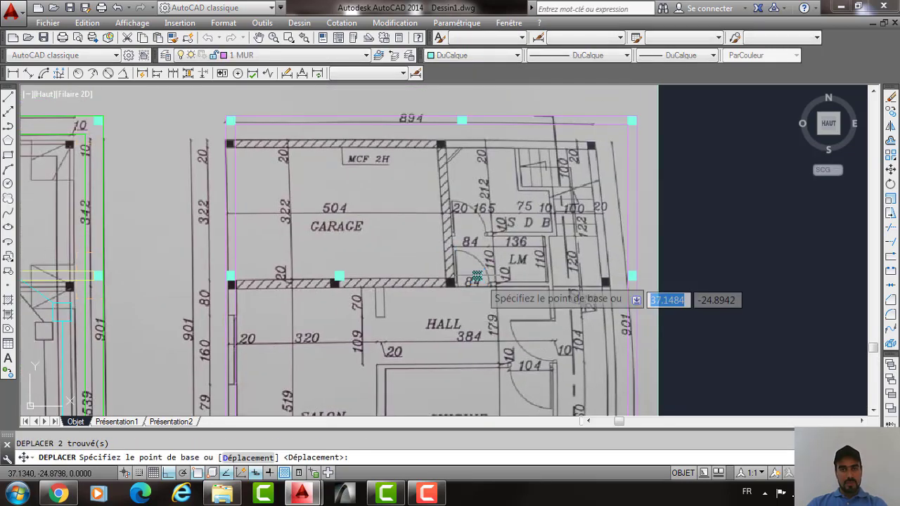
left_click(476, 275)
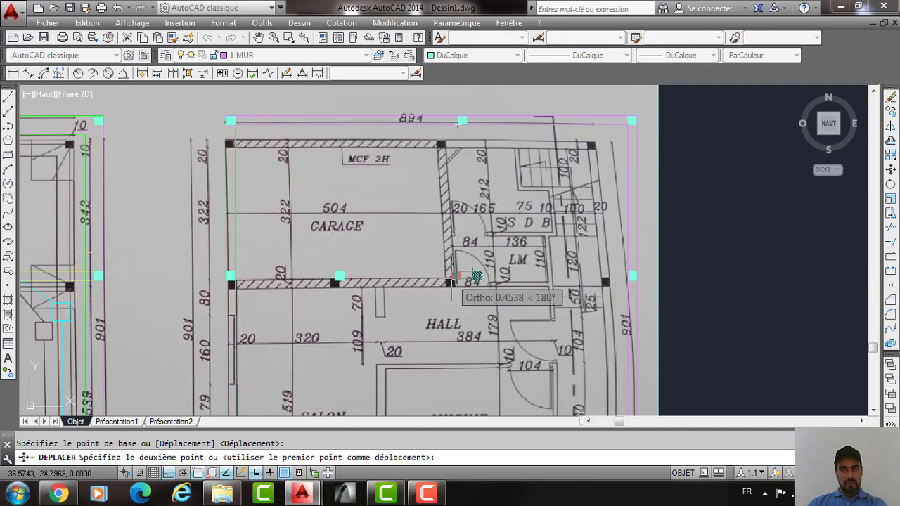
left_click(478, 276)
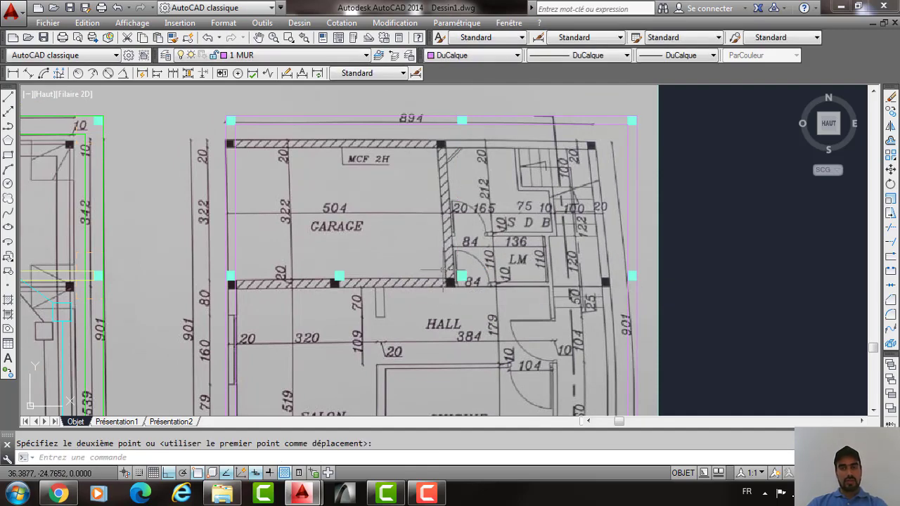
Draw a vertical line for the garage's right wall, from the upper column down to the column beside the LM room.
type("l")
key("Return")
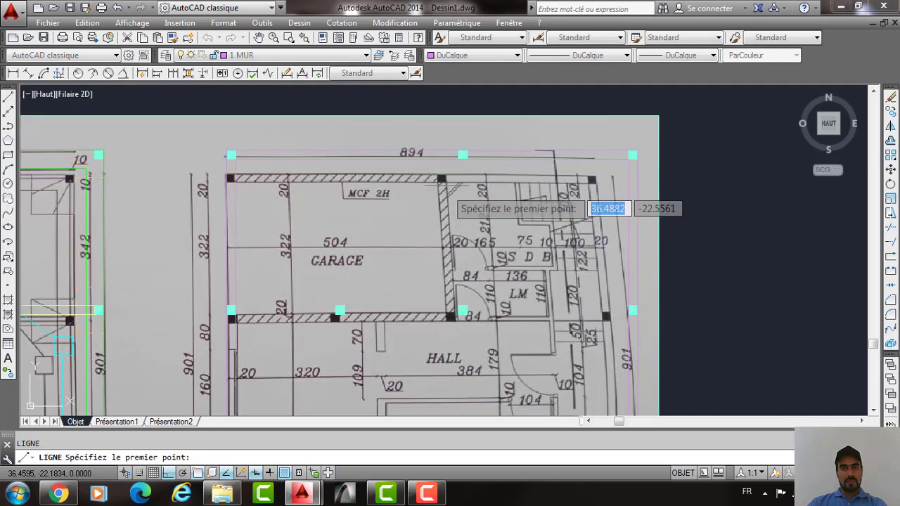
left_click(463, 156)
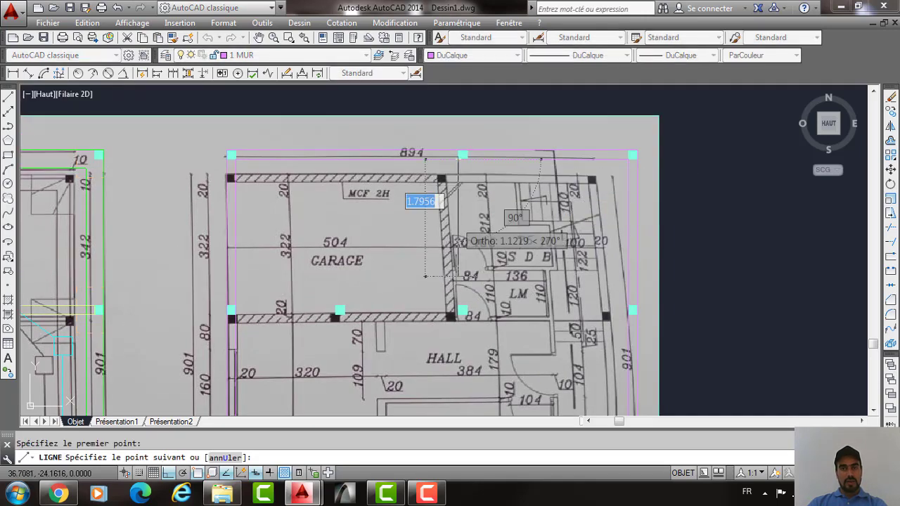
left_click(462, 309)
key("Return")
Offset the garage's right wall line by 0.2 toward the bathroom to form the wall thickness.
type("dc")
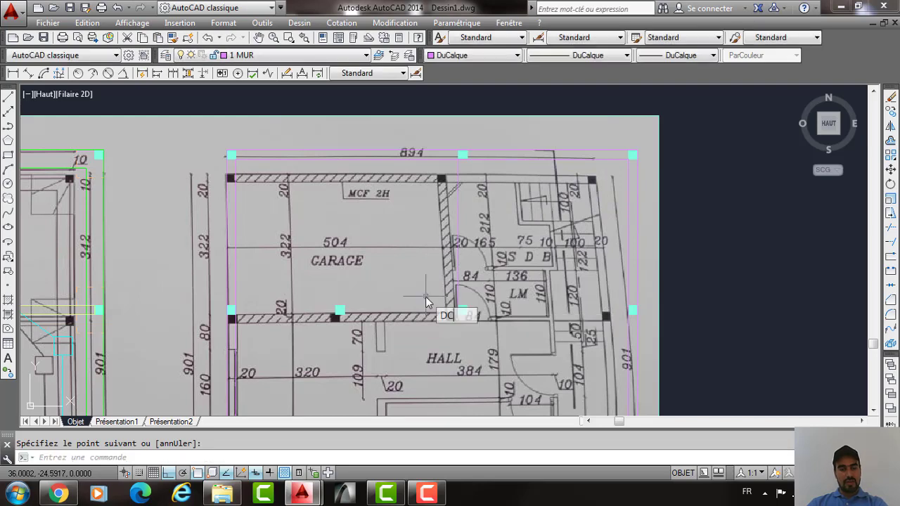
key("Return")
type(".2")
key("Return")
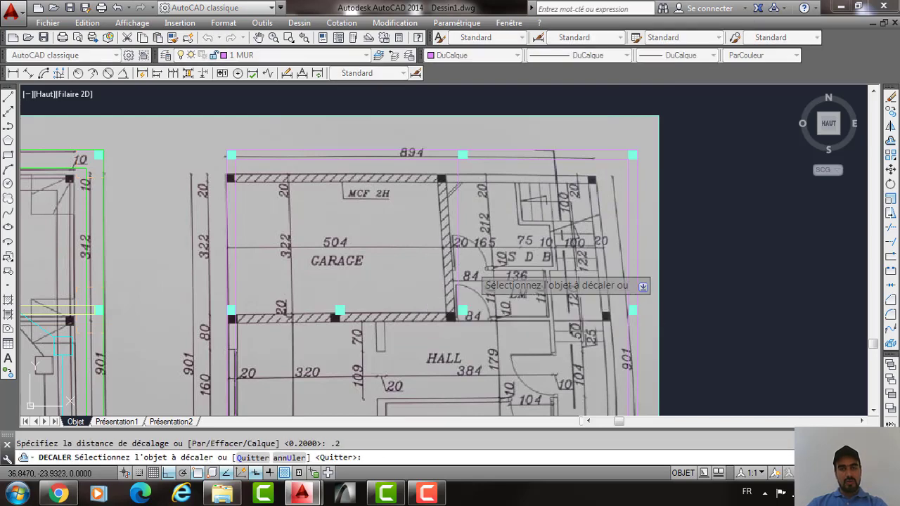
left_click(458, 266)
left_click(477, 273)
key("Return")
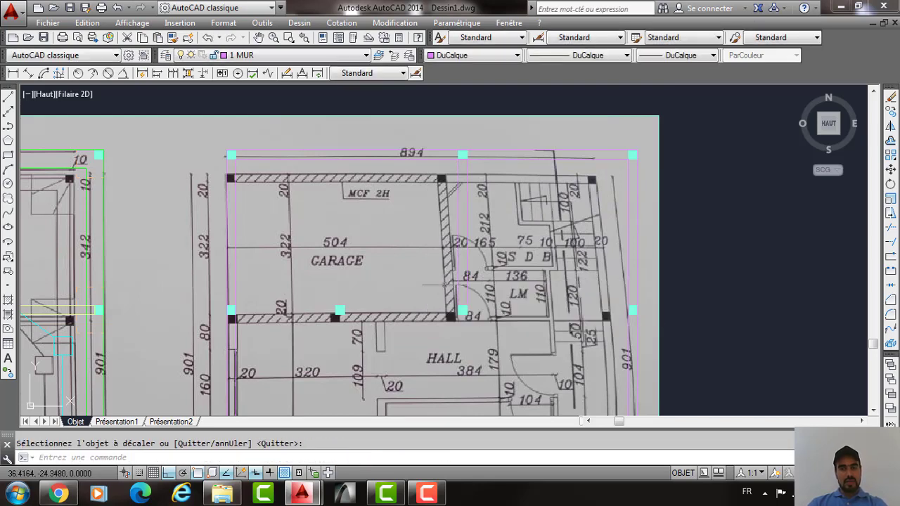
Draw the two horizontal lines of the garage's lower wall, between the left exterior wall and the column beside the LM room.
type("l")
key("Return")
left_click(457, 308)
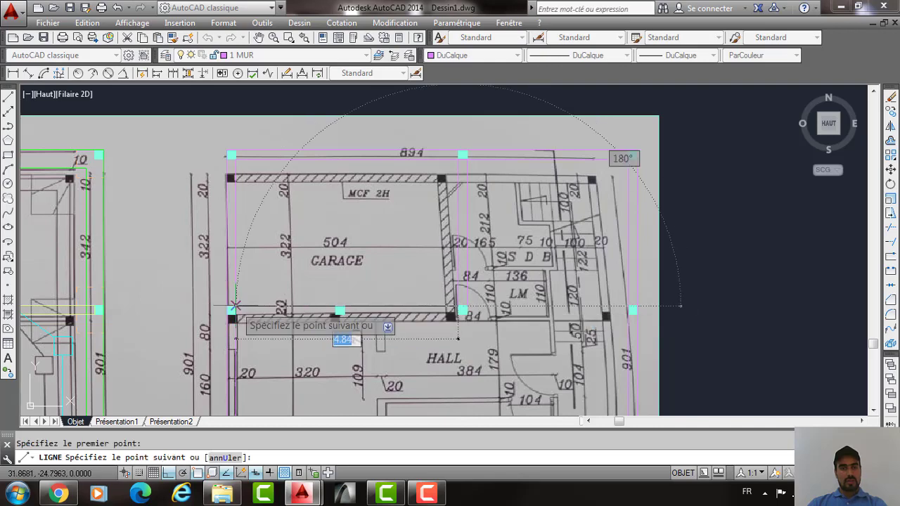
key("Return")
key("Return")
left_click(236, 281)
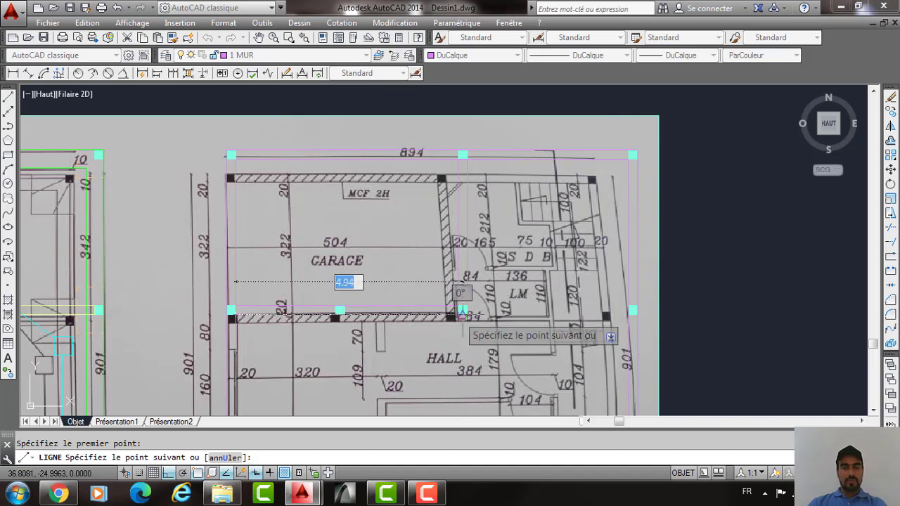
key("Return")
Hide the 1 POTEAUX layer.
middle_click_drag(424, 402, 450, 261)
middle_click_drag(435, 345, 440, 319)
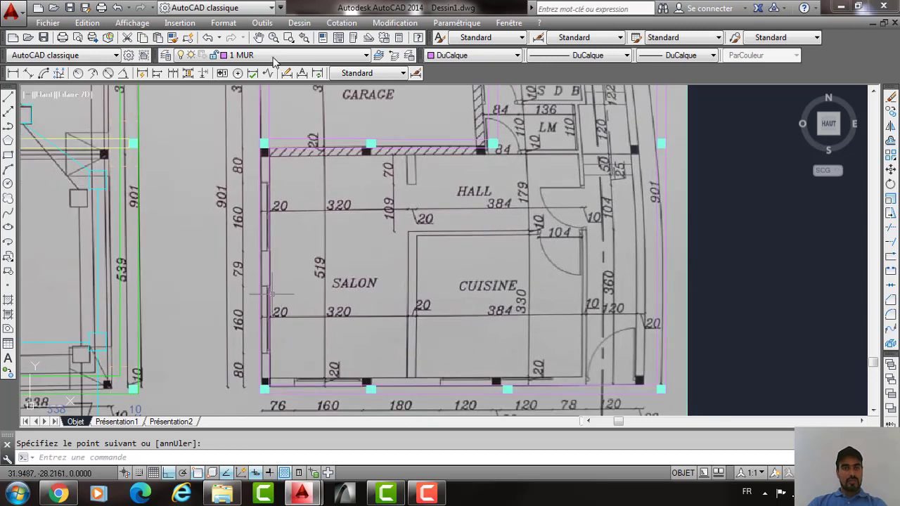
left_click(211, 55)
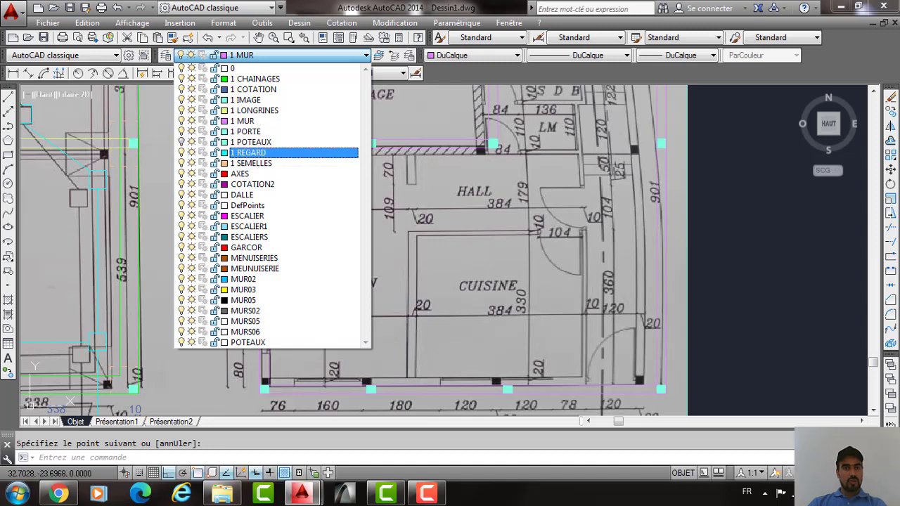
left_click(208, 56)
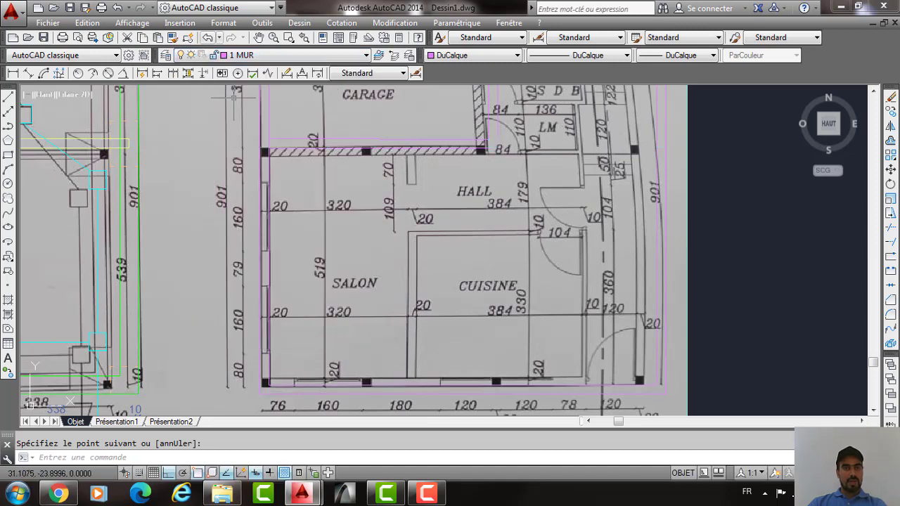
Trim the left exterior wall's inner line where the garage's lower wall meets it.
middle_click_drag(212, 154, 228, 169)
type("aj")
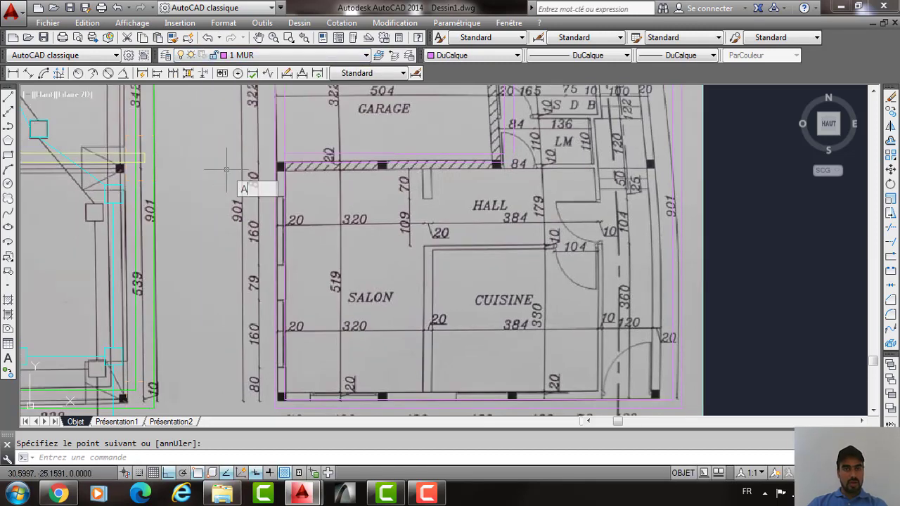
key("Return")
key("Return")
scroll(287, 166, "up", 4)
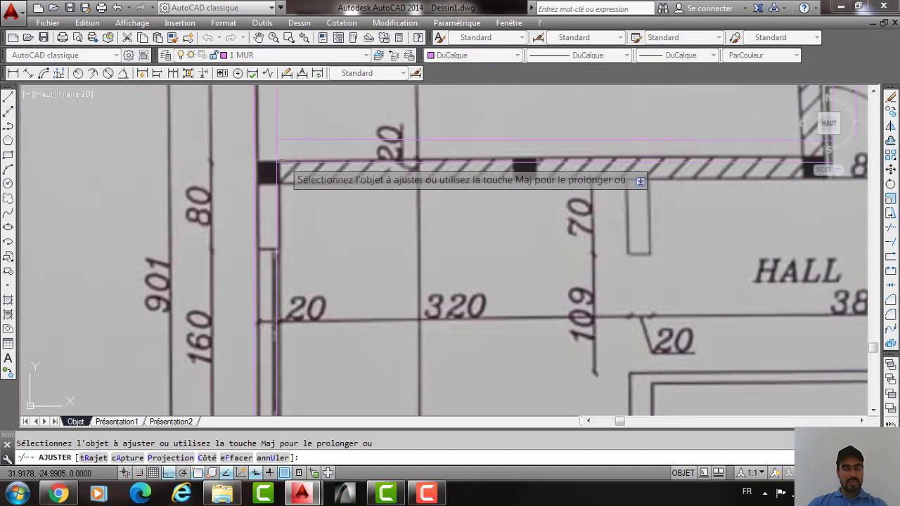
scroll(276, 152, "down", 6)
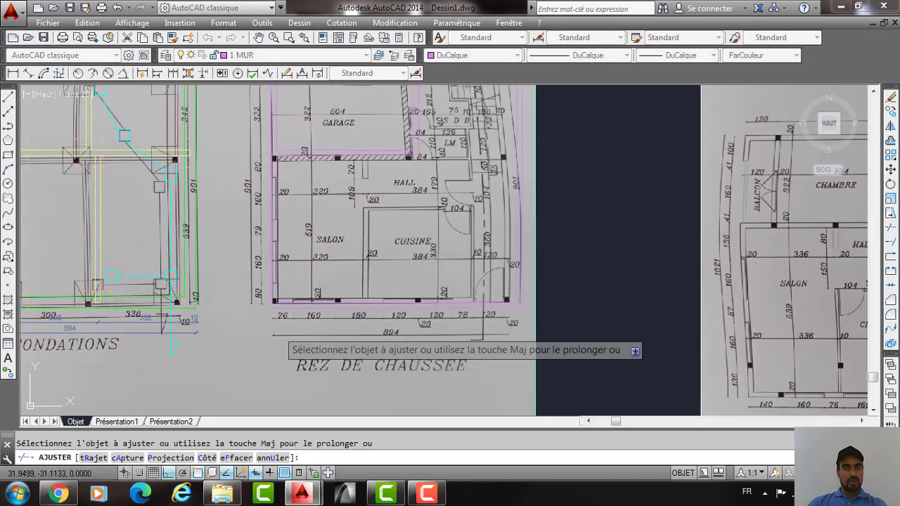
scroll(279, 323, "up", 2)
key("Return")
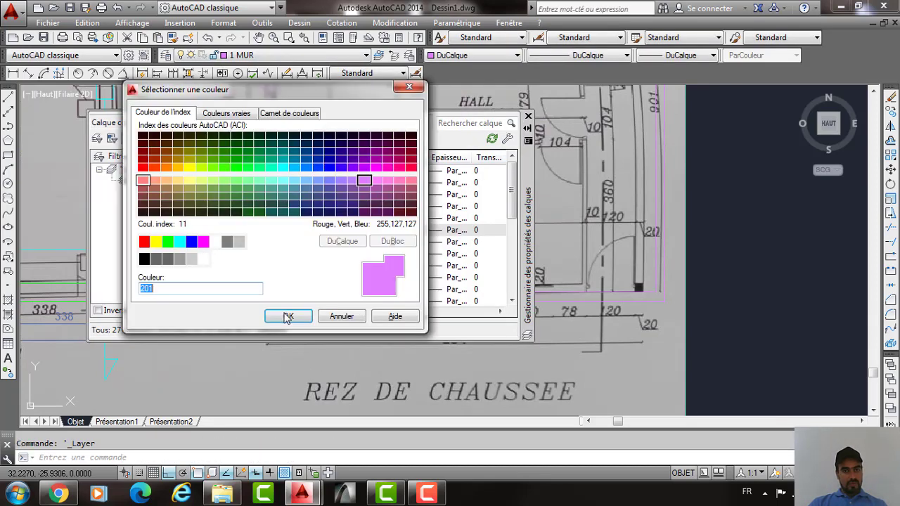
Set the 1 MUR layer's colour to index 10.
type("10")
key("Return")
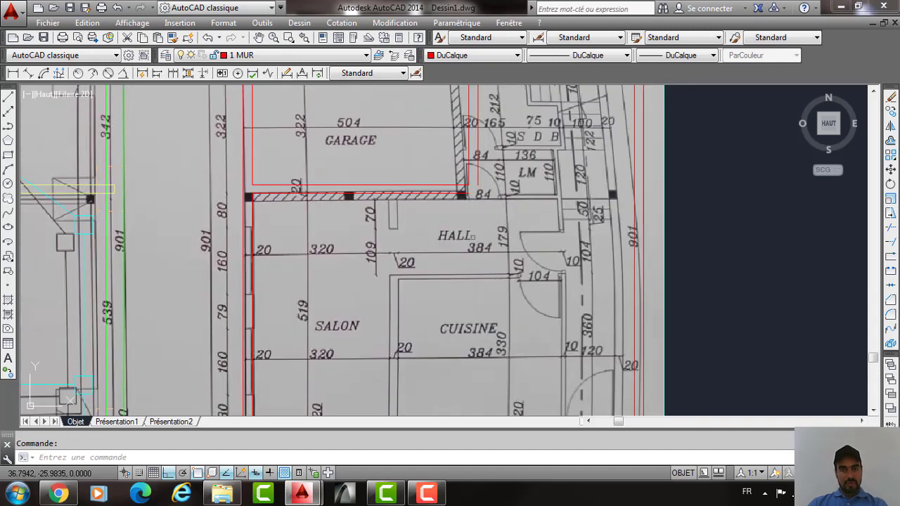
Chamfer the garage's right wall line with its lower wall line to close the outer corner near the LM room.
middle_click_drag(473, 237, 481, 277)
type("CF")
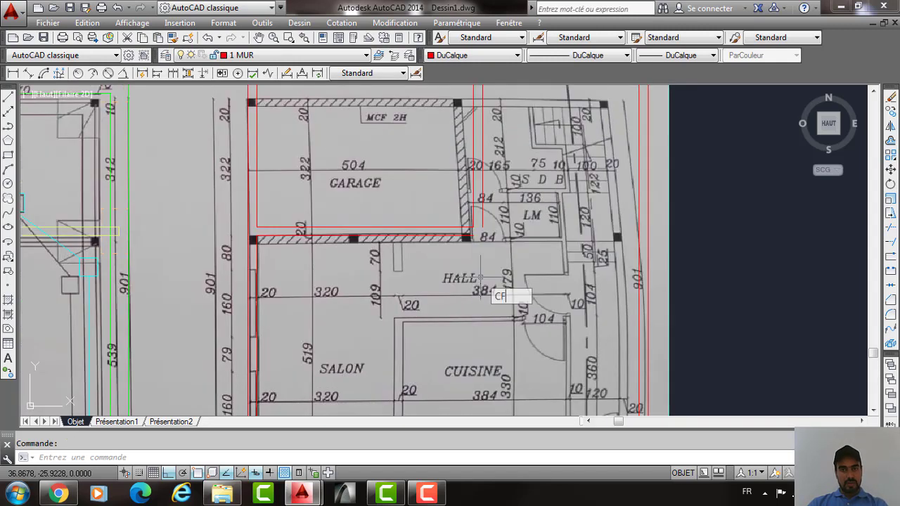
key("Return")
left_click(481, 278)
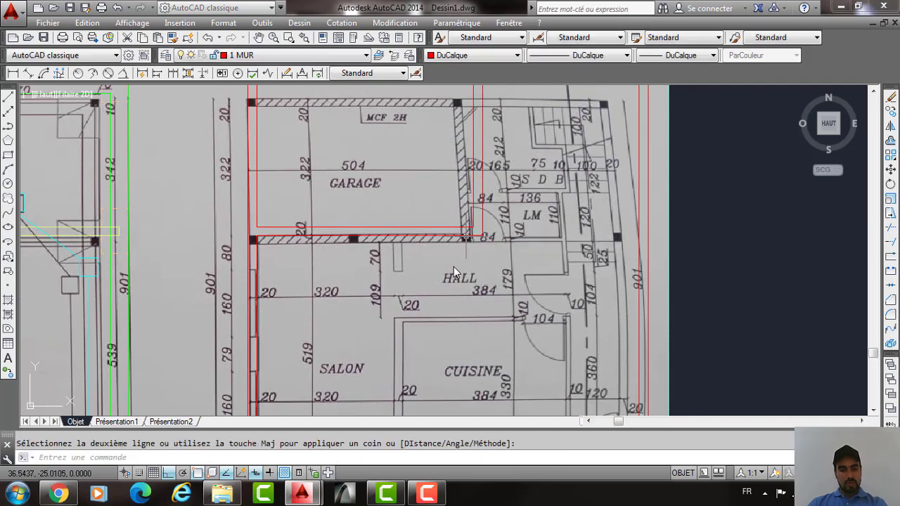
Trim the upper exterior wall's inner line between the two lines of the garage's right wall.
middle_click_drag(451, 218, 458, 271)
type("AJ")
key("Return")
key("Return")
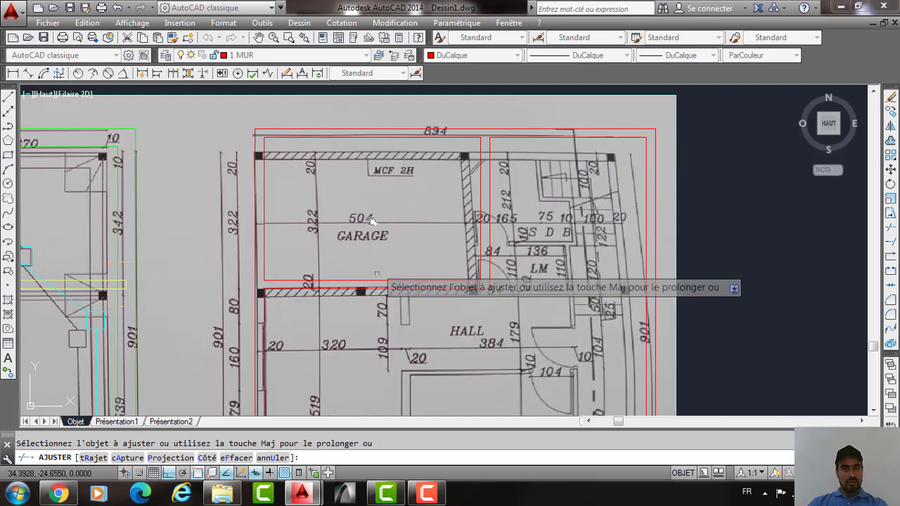
key("Return")
Try to offset the salon's inner exterior-wall outline inward by 3.2.
mouse_move(353, 376)
middle_mouse_down()
mouse_move(370, 280)
mouse_move(362, 220)
middle_mouse_up()
type("DC")
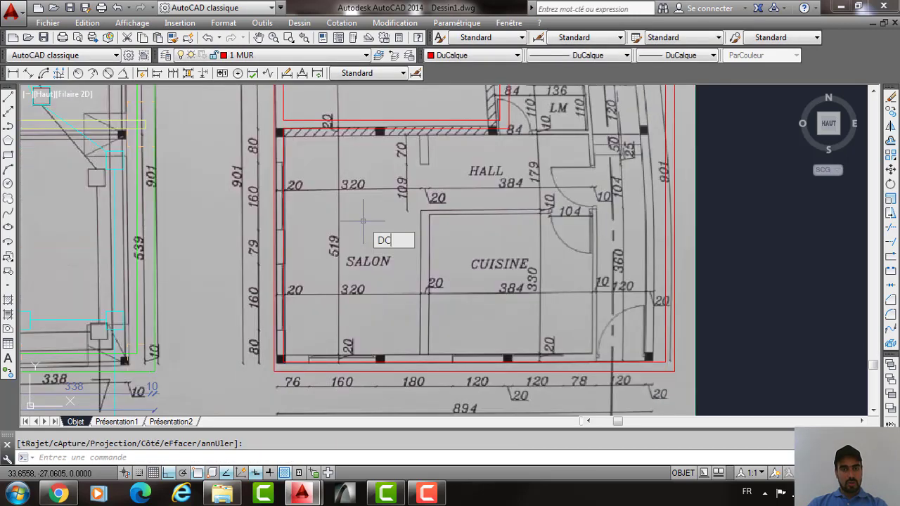
key("Return")
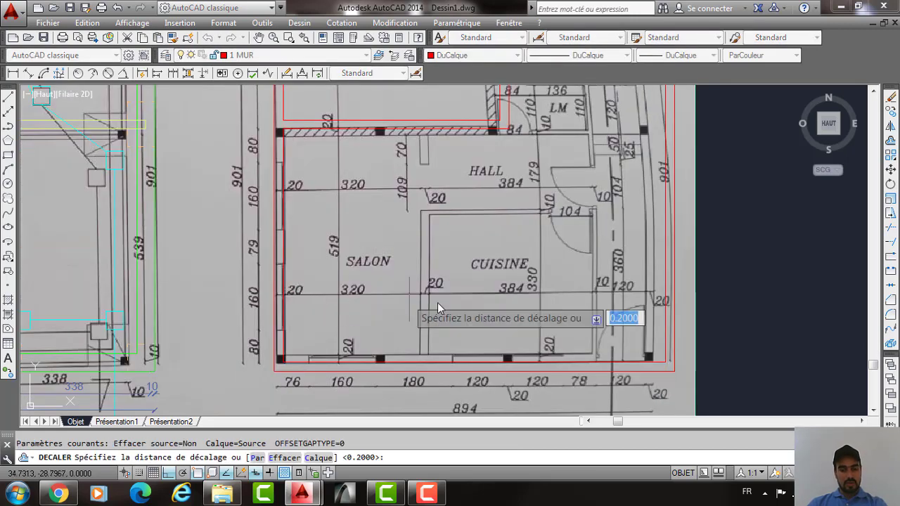
type("3")
key("Return")
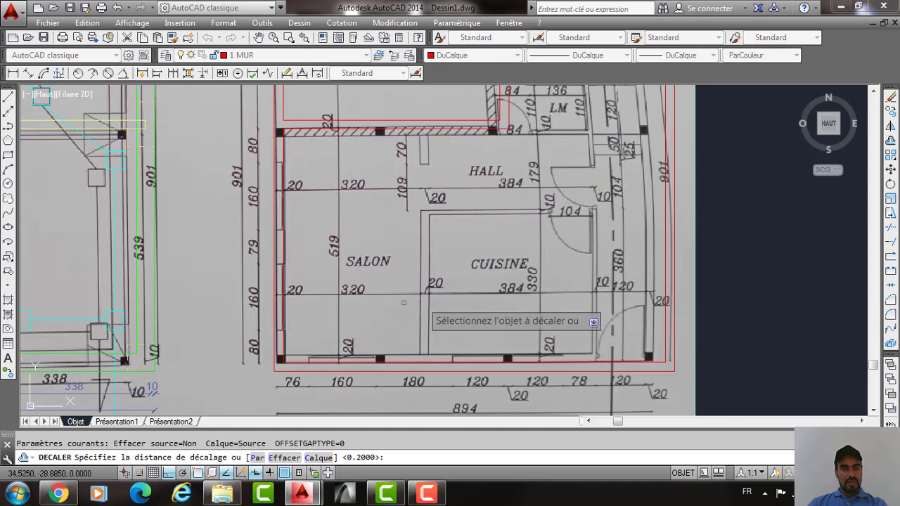
left_click(283, 293)
left_click(417, 283)
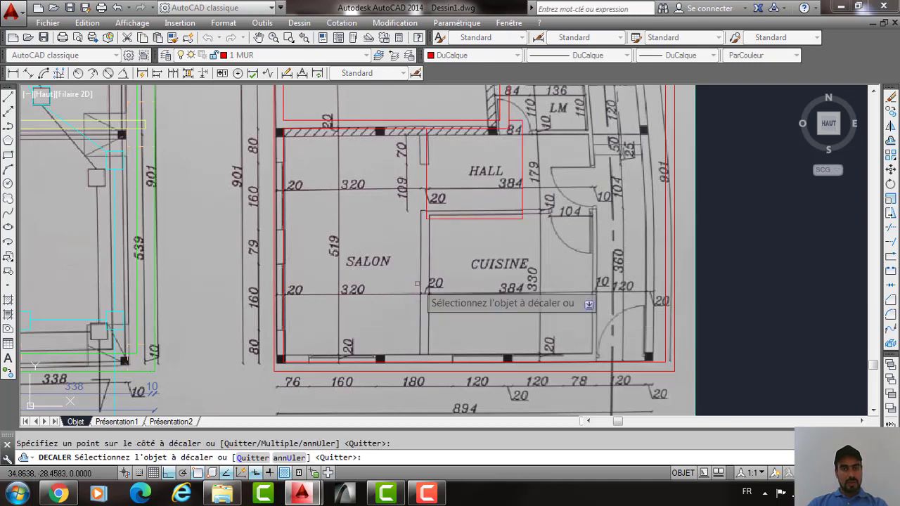
Delete the offset outline lying across the hall and kitchen.
key("Escape")
left_click(437, 209)
left_click(402, 223)
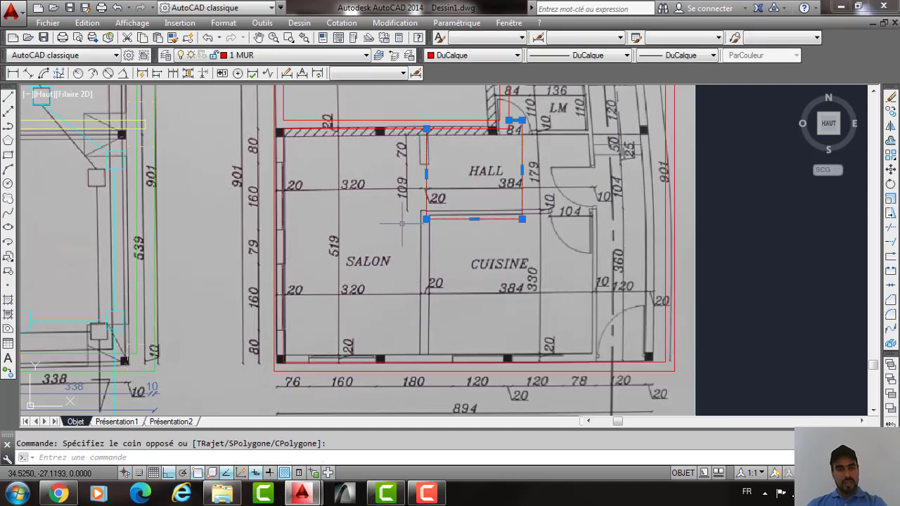
key("Delete")
Explode the inner exterior-wall outline and offset its left side 3.2 toward the kitchen for the salon's partition.
left_click(302, 362)
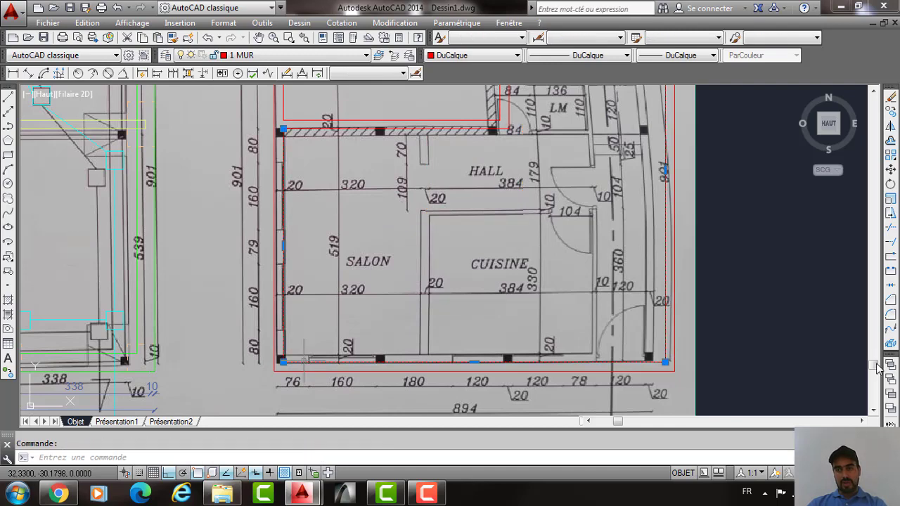
left_click(890, 344)
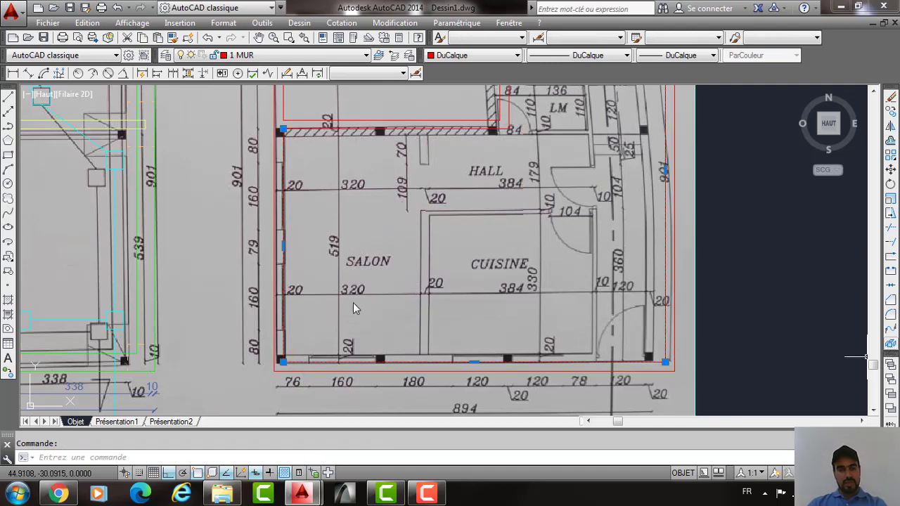
type("dc")
key("Return")
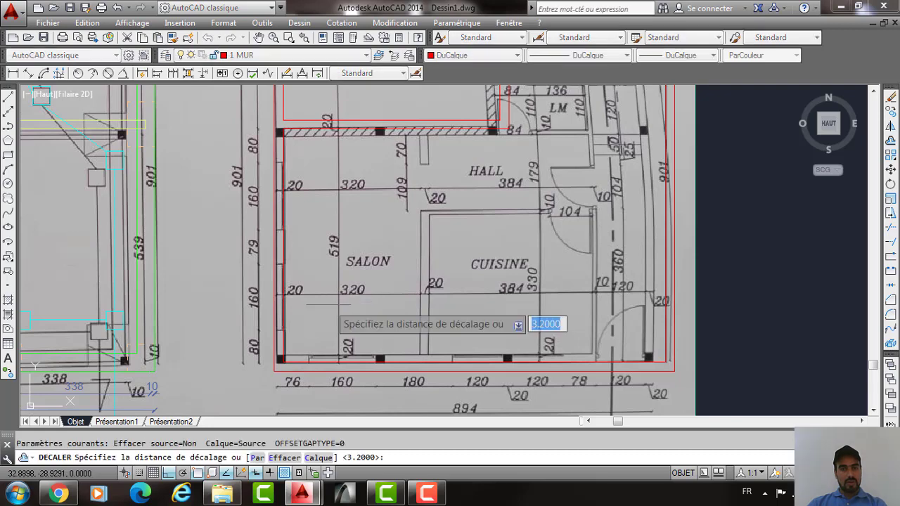
key("Return")
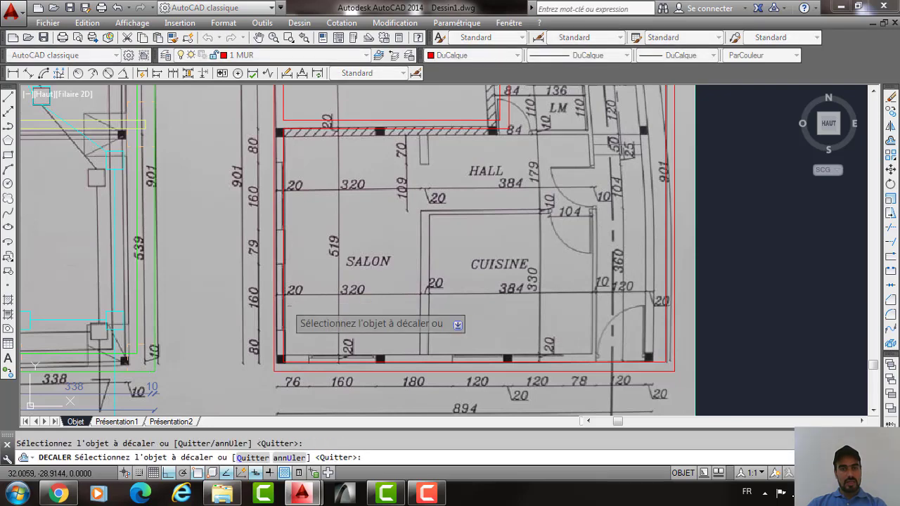
left_click(426, 304)
left_click(461, 303)
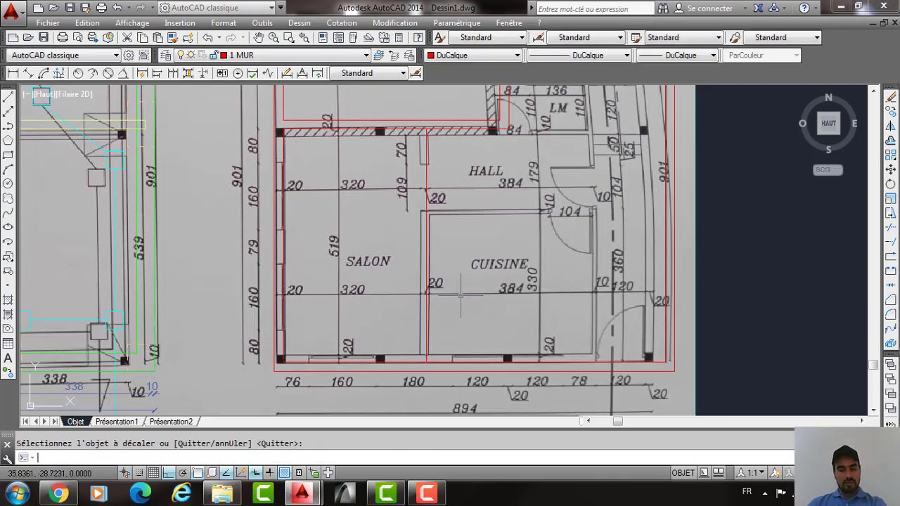
Offset the salon partition line by 0.2 toward the kitchen to form the wall thickness.
key("Return")
key("Return")
type(".2")
key("Return")
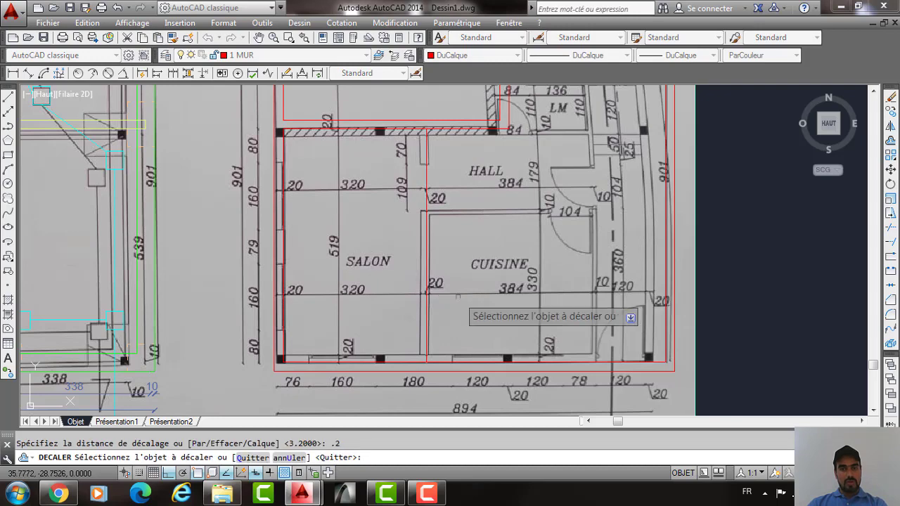
left_click(427, 288)
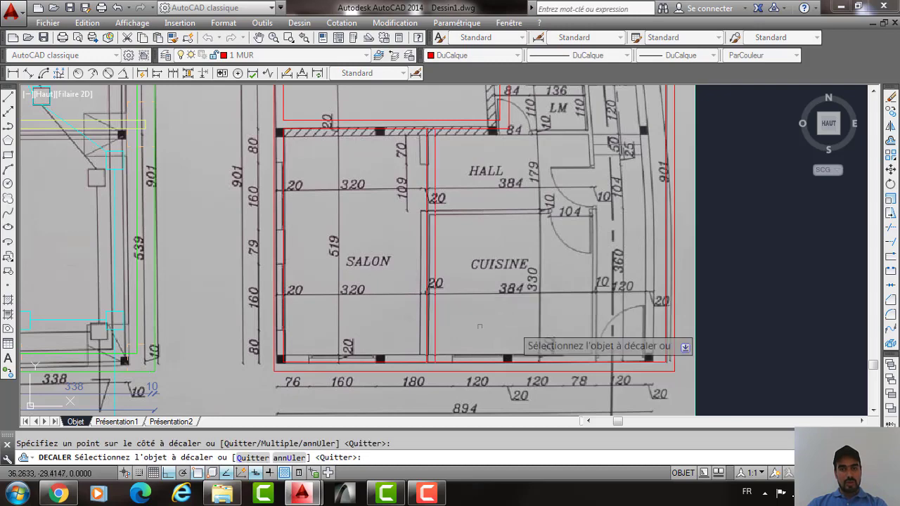
scroll(513, 309, "up", 2)
key("Return")
Offset the kitchen-side line of the salon partition by 3.84 to place the kitchen's right wall.
key("Return")
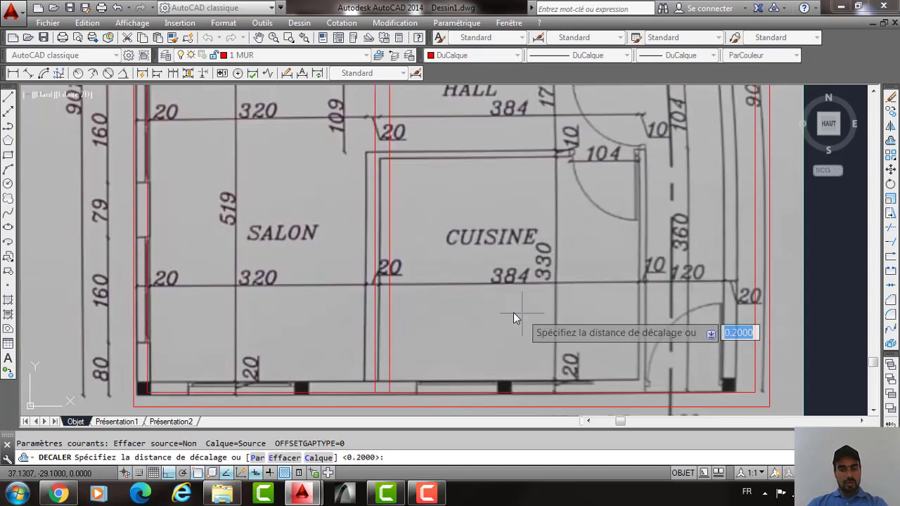
type("3.8")
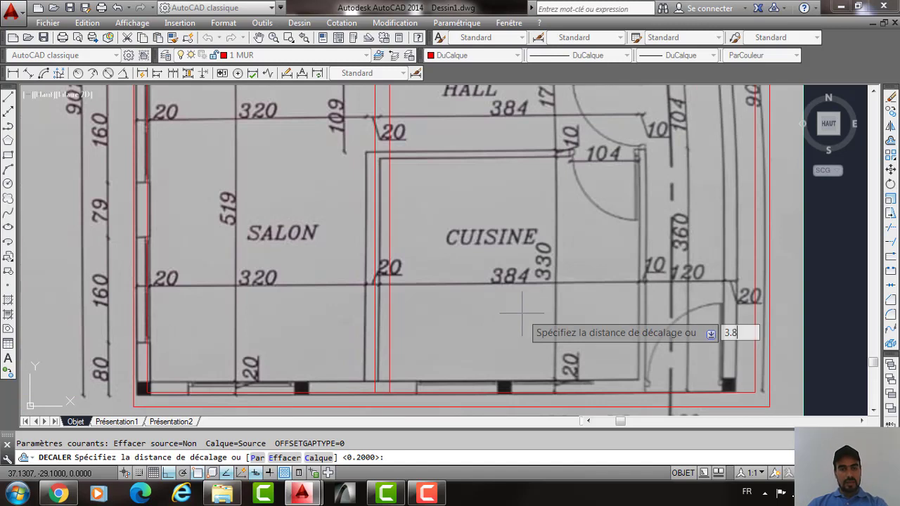
type("4")
key("Return")
left_click(389, 306)
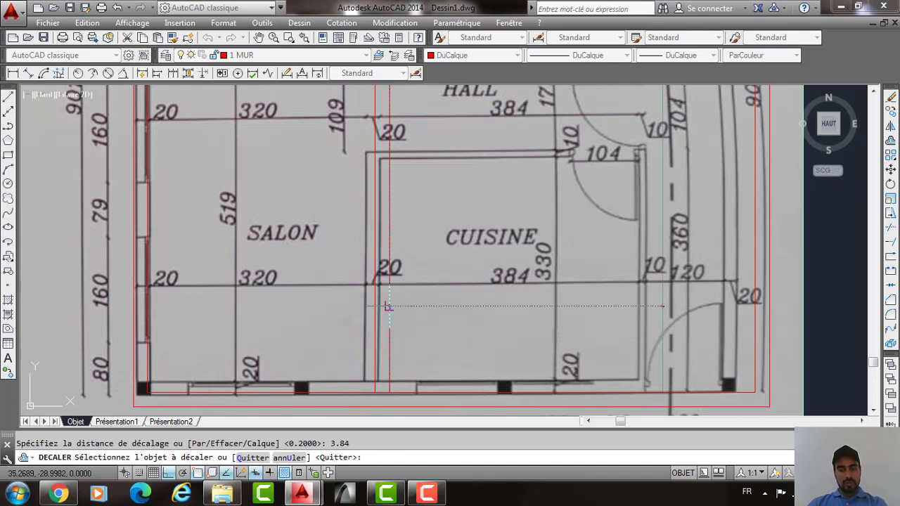
left_click(579, 297)
key("Return")
Offset the kitchen's right wall line by 0.1 away from the kitchen to form the wall thickness.
key("Return")
type(".1")
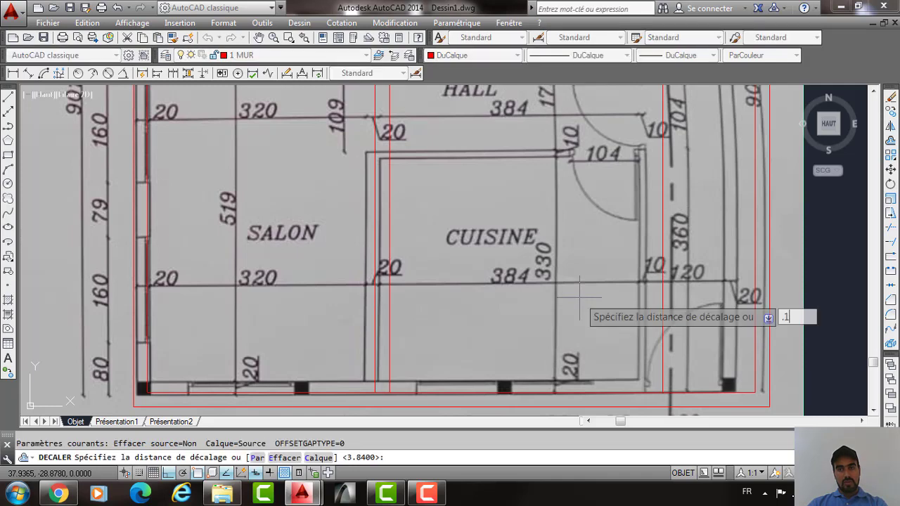
key("Return")
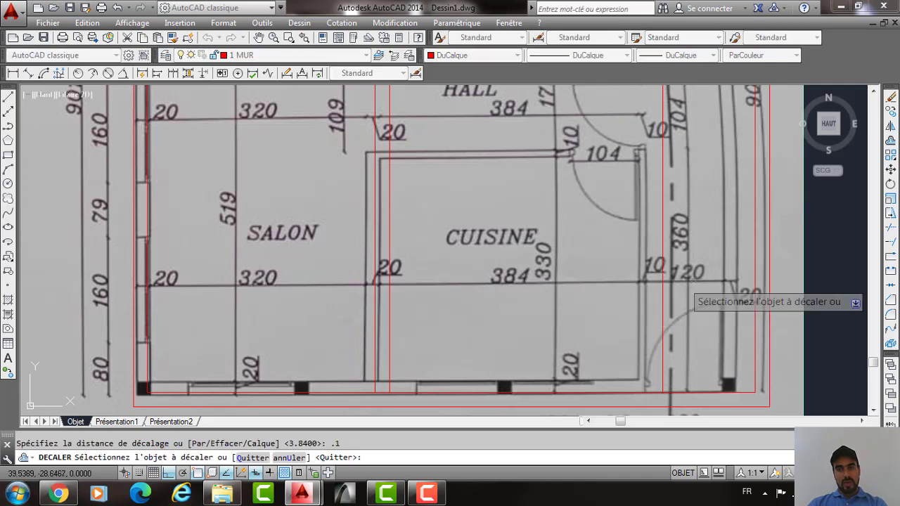
left_click(661, 287)
left_click(697, 287)
key("Return")
middle_click_drag(593, 248, 592, 290)
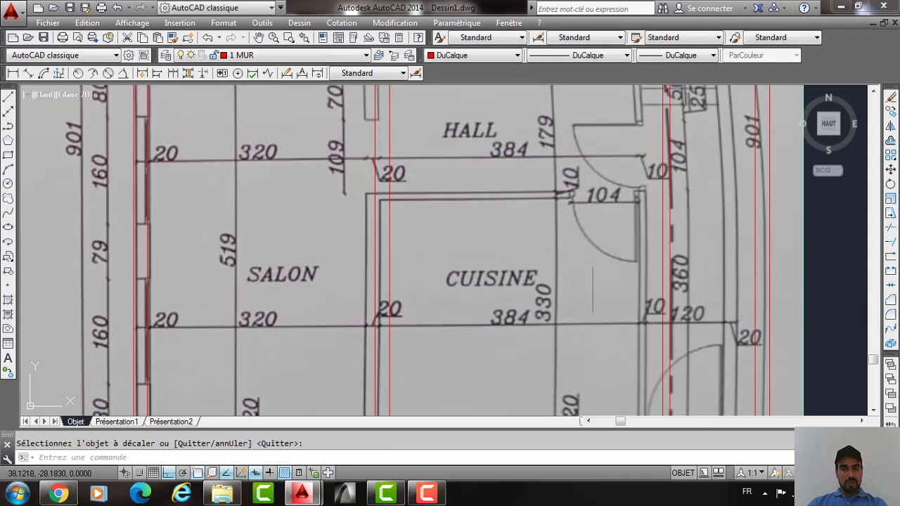
Trim the inner bottom exterior-wall line between the paired faces of the salon partition and of the kitchen's right wall.
scroll(506, 288, "down", 5)
scroll(506, 276, "up", 3)
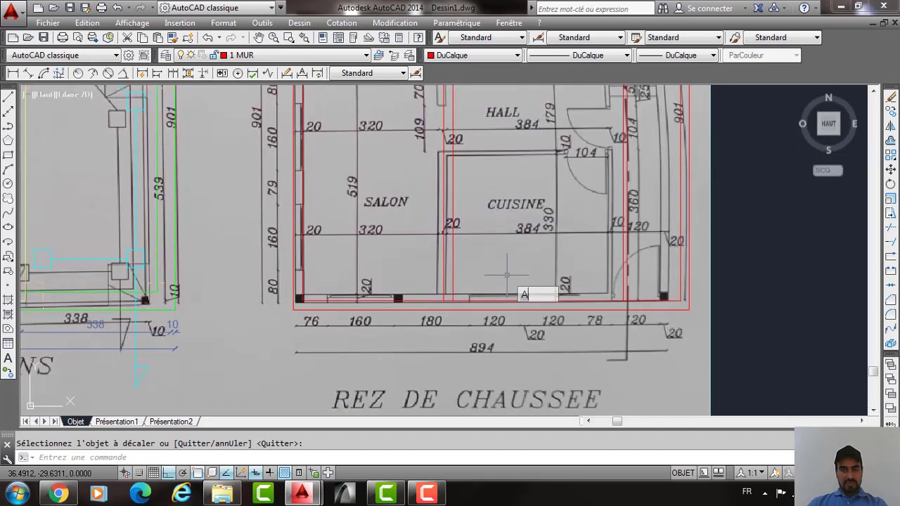
type("A")
key("Return")
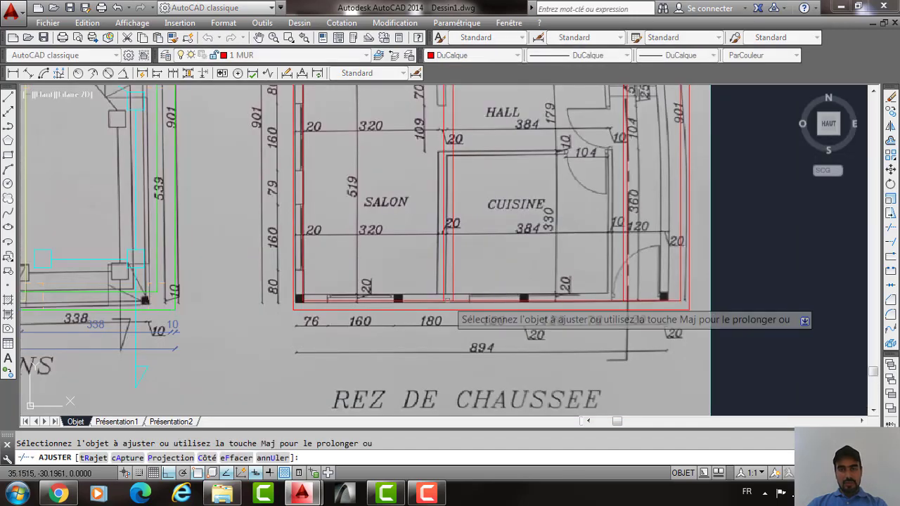
scroll(629, 300, "up", 6)
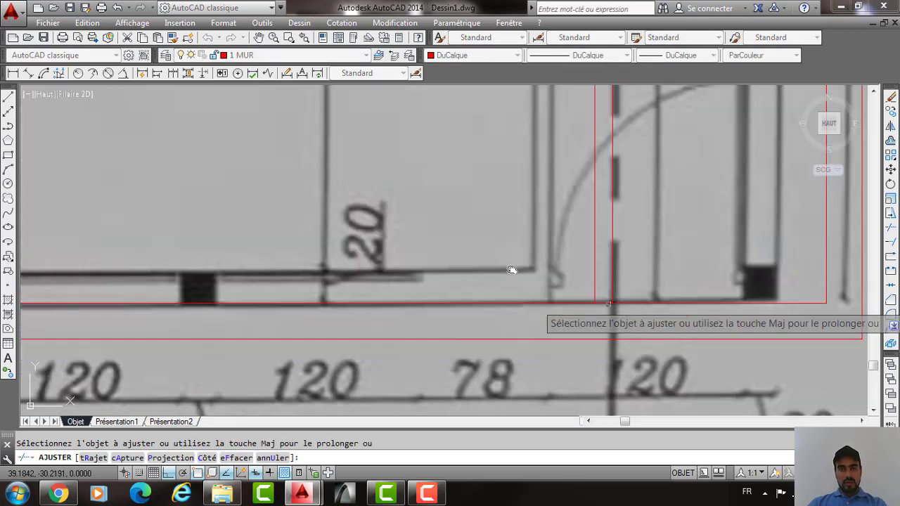
scroll(589, 300, "down", 6)
key("Escape")
Offset the kitchen's inner bottom wall line 3.3 upward to place the wall between kitchen and hall.
type("DC")
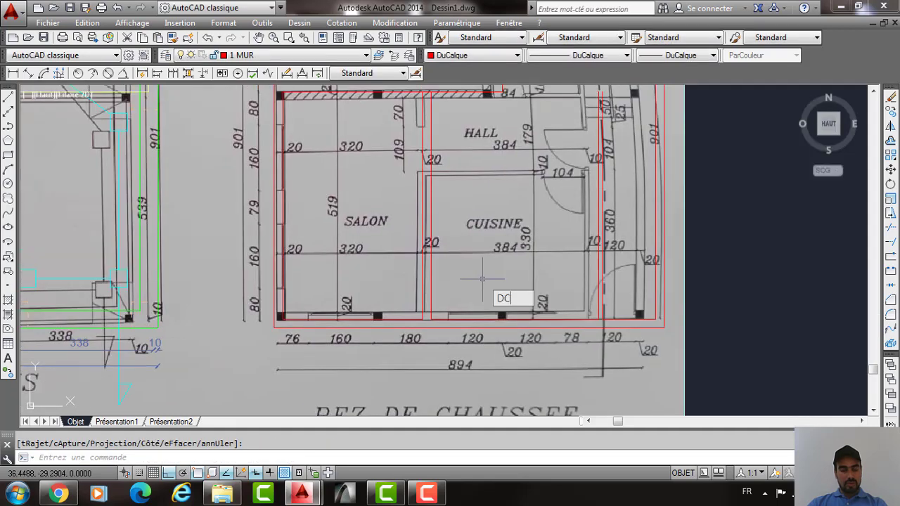
key("Return")
type("3")
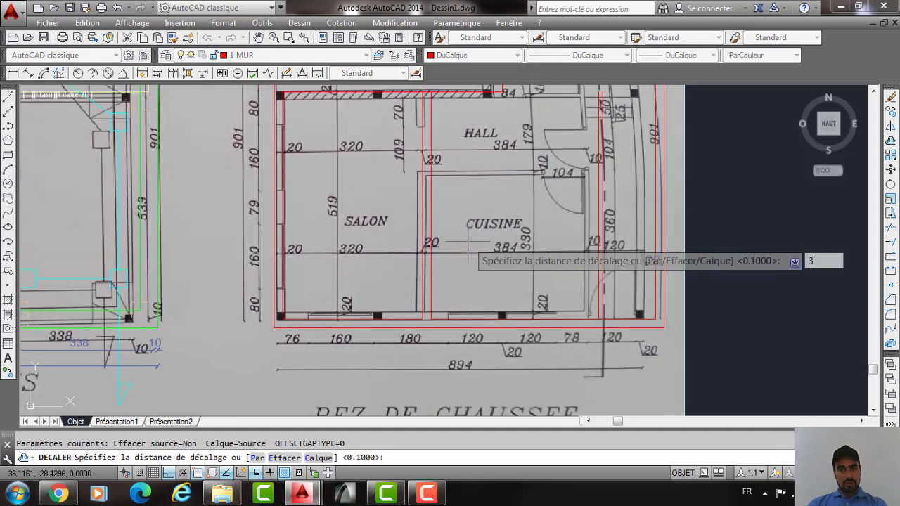
key("Return")
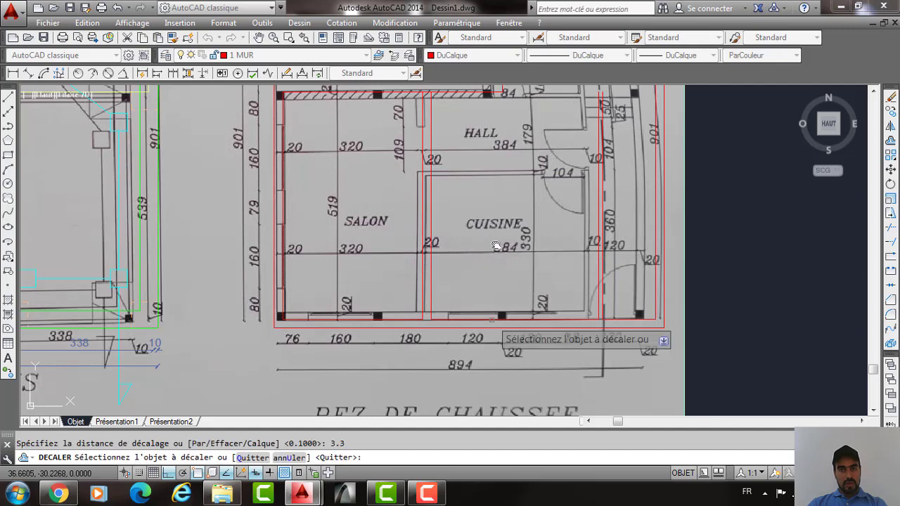
left_click(491, 319)
left_click(489, 260)
middle_click_drag(486, 198, 490, 219)
key("Return")
Offset the kitchen's top wall line by 0.1 toward the hall to form the wall thickness.
key("Return")
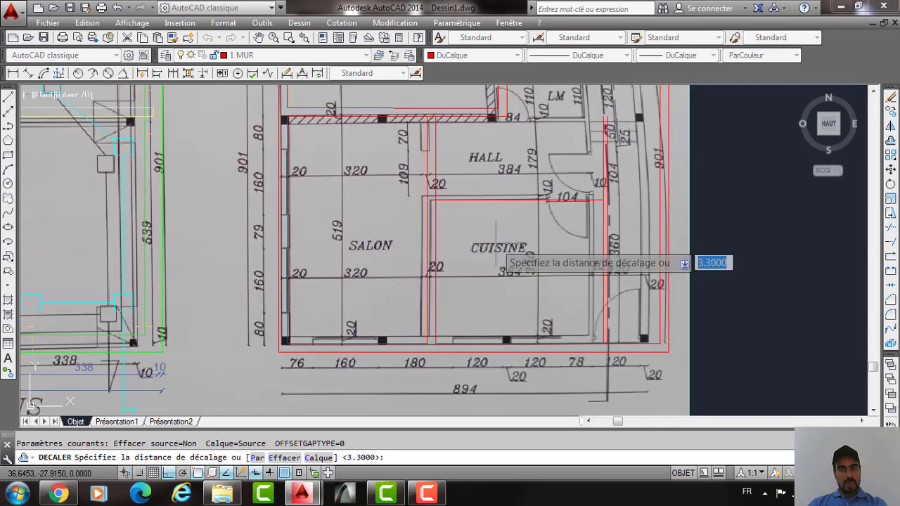
type(".1")
key("Return")
left_click(488, 199)
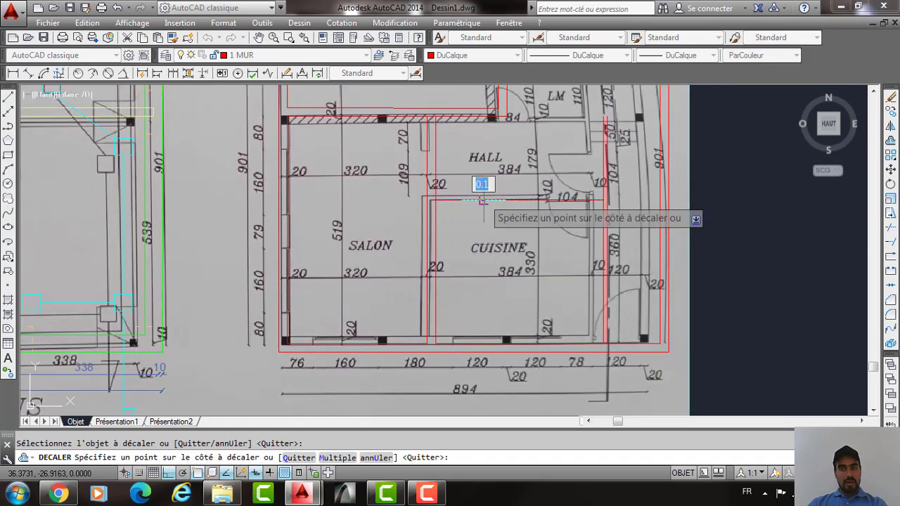
left_click(482, 185)
mouse_move(487, 184)
middle_mouse_down()
mouse_move(489, 196)
mouse_move(470, 200)
mouse_move(452, 244)
mouse_move(435, 247)
middle_mouse_up()
key("Return")
Draw a horizontal line from the garage wall's outer lower-right corner to the inner face of the right exterior wall.
scroll(452, 243, "up", 3)
type("l")
key("Return")
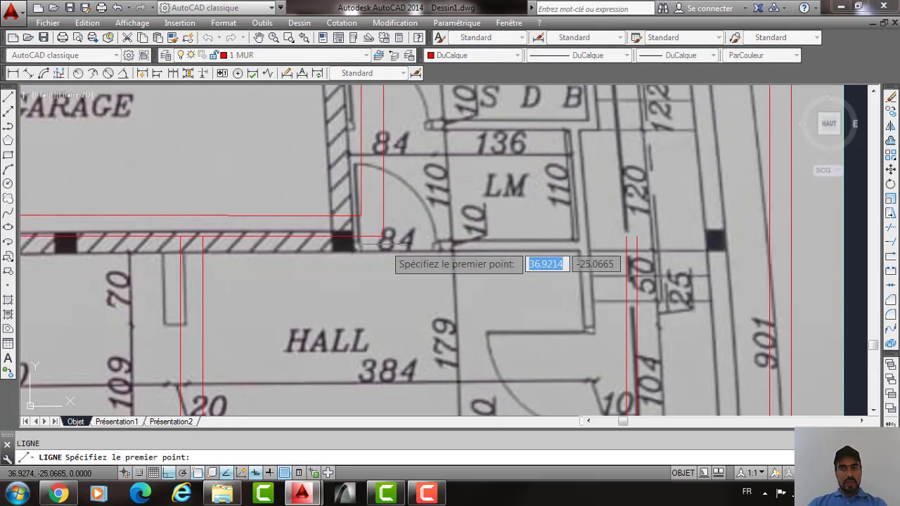
left_click(383, 236)
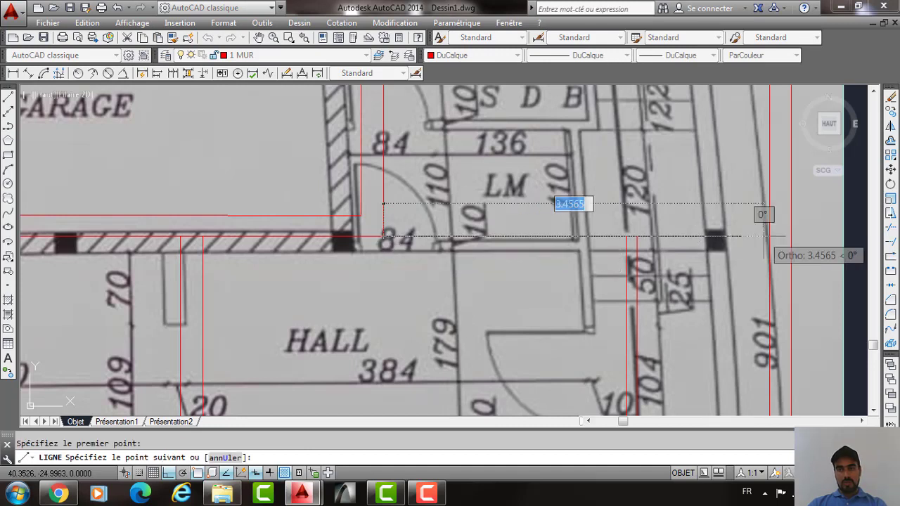
left_click(764, 204)
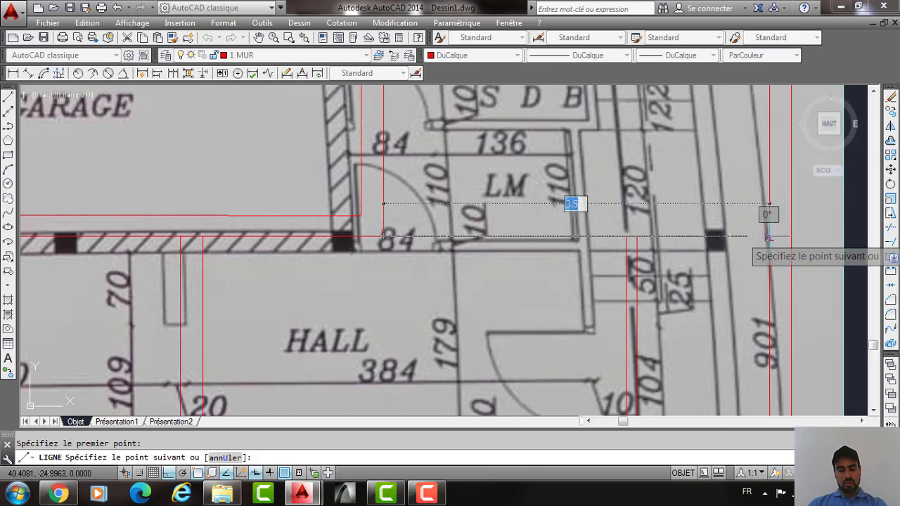
left_click(768, 238)
middle_click_drag(524, 356, 494, 346)
key("Return")
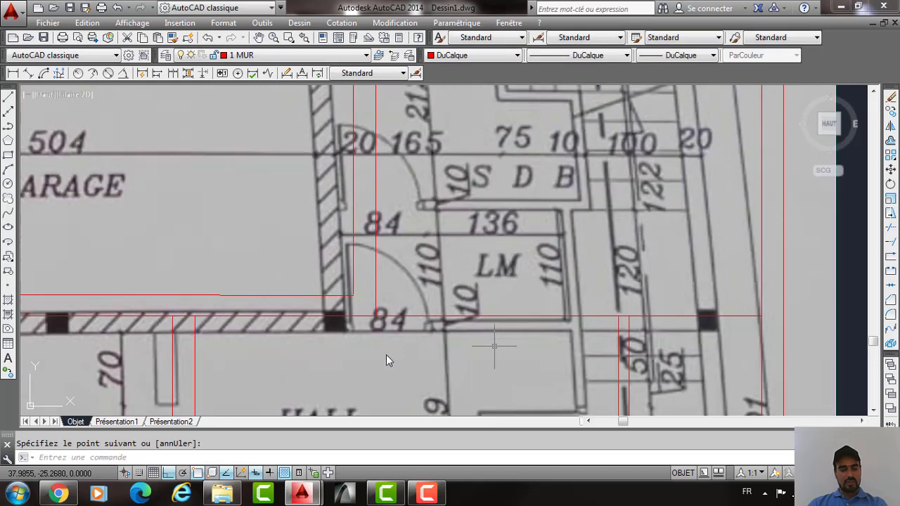
Toggle the Nearest (Proche) object snap mode.
type("DC")
key("Escape")
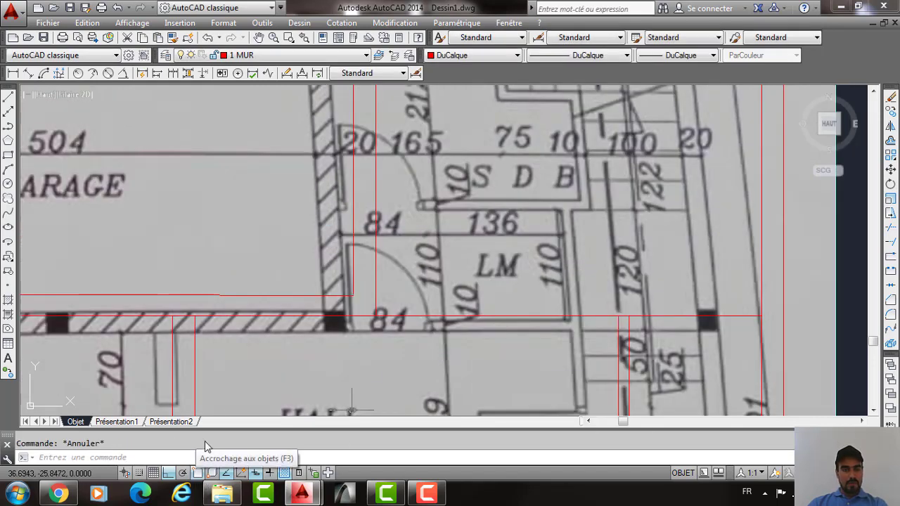
right_click(197, 472)
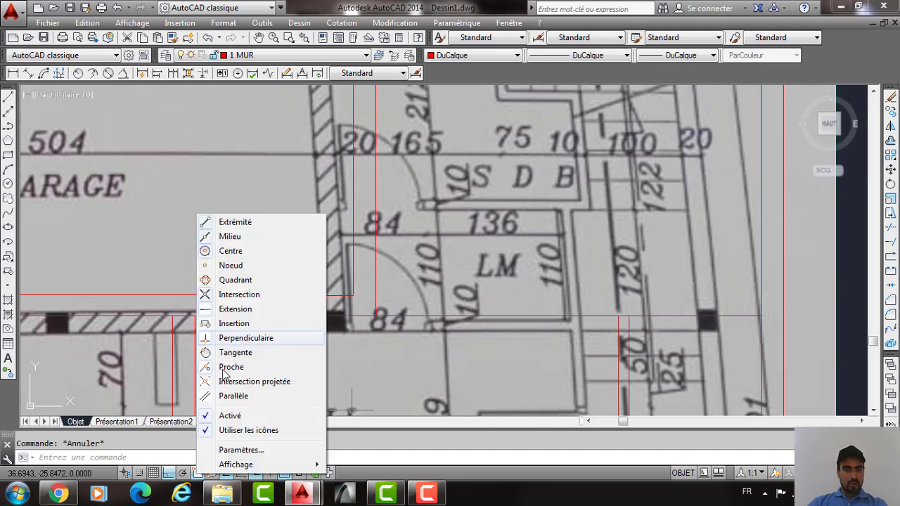
left_click(232, 366)
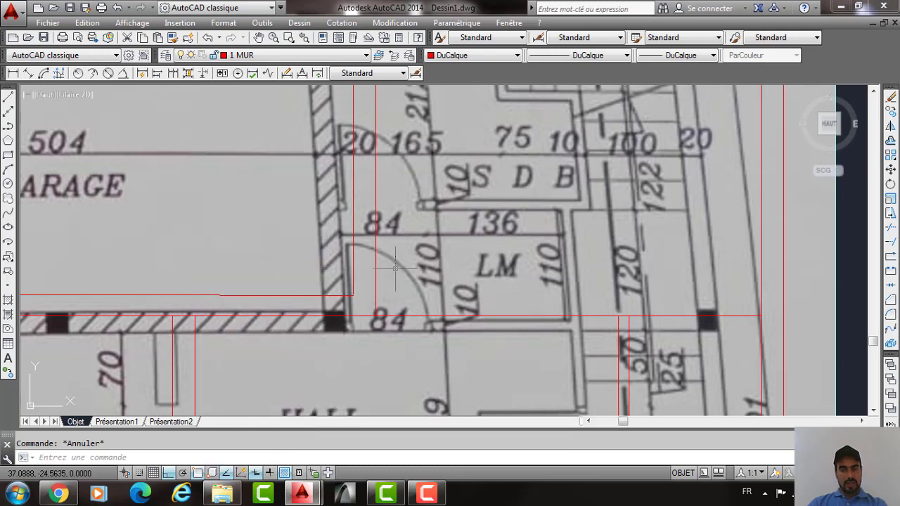
Offset the new line above the hall by 0.1 toward the LM room to form the wall thickness.
type("DC")
key("Return")
key("Return")
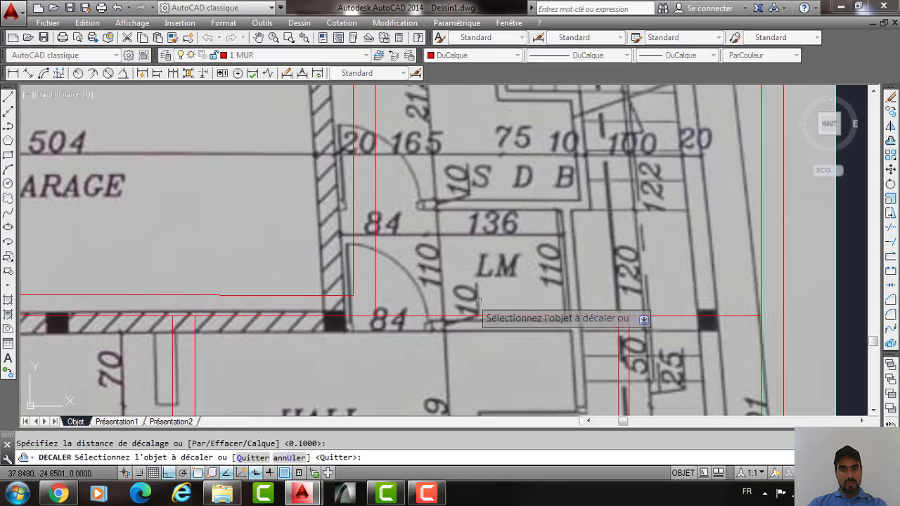
left_click(495, 317)
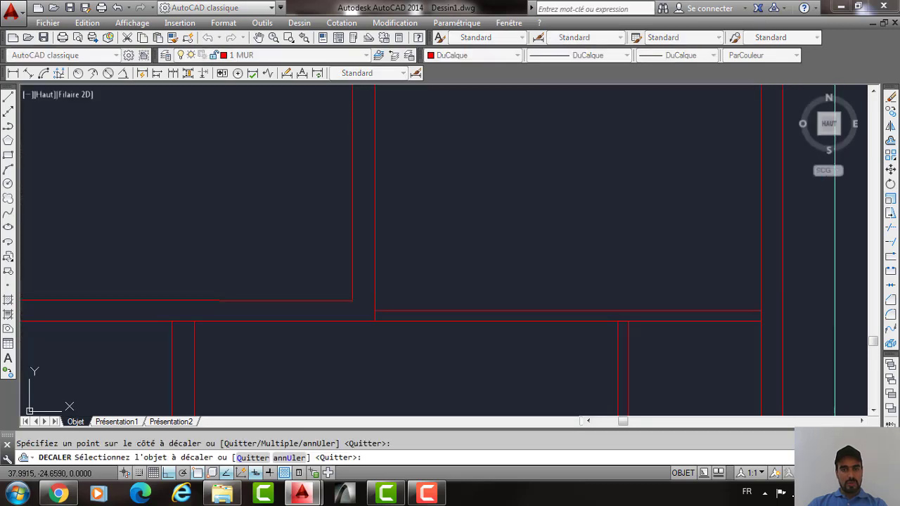
key("Return")
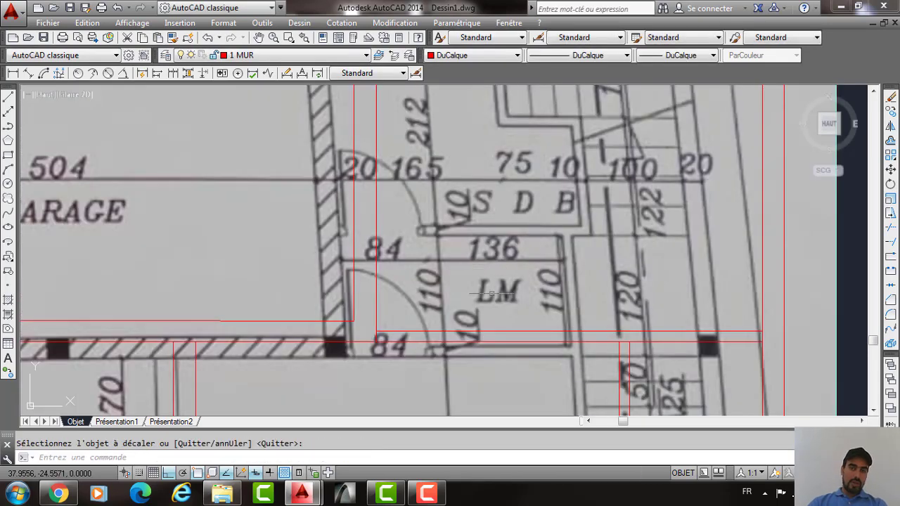
middle_click_drag(464, 286, 466, 289)
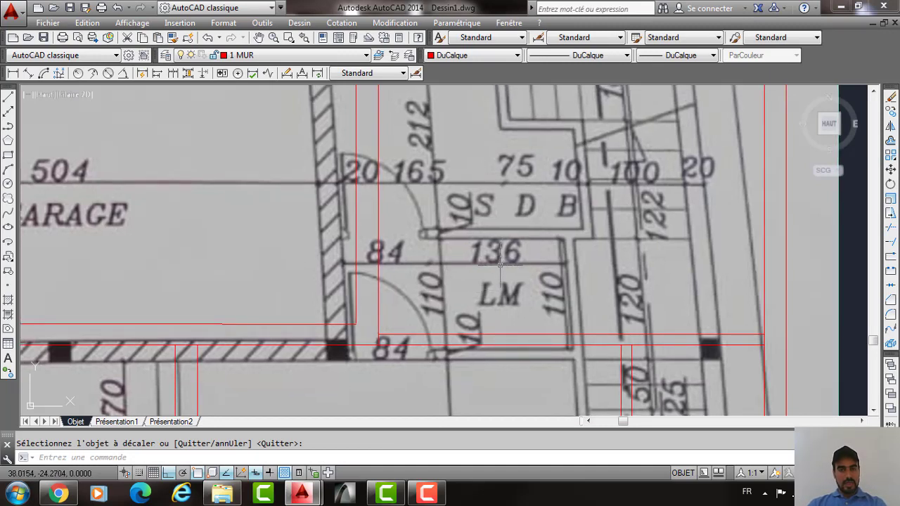
Offset the LM side of its lower wall 1.1 upward to place the wall between LM and SDB.
key("Return")
key("Return")
type("1")
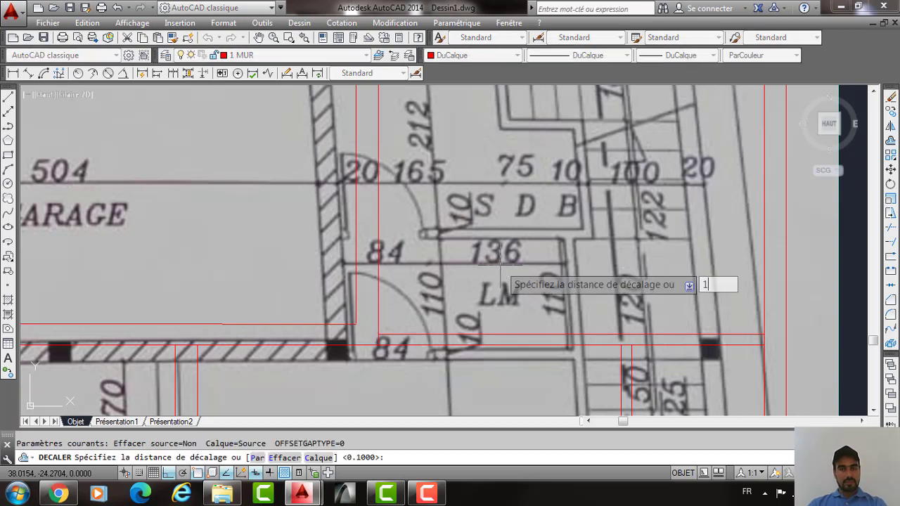
type(".1")
key("Return")
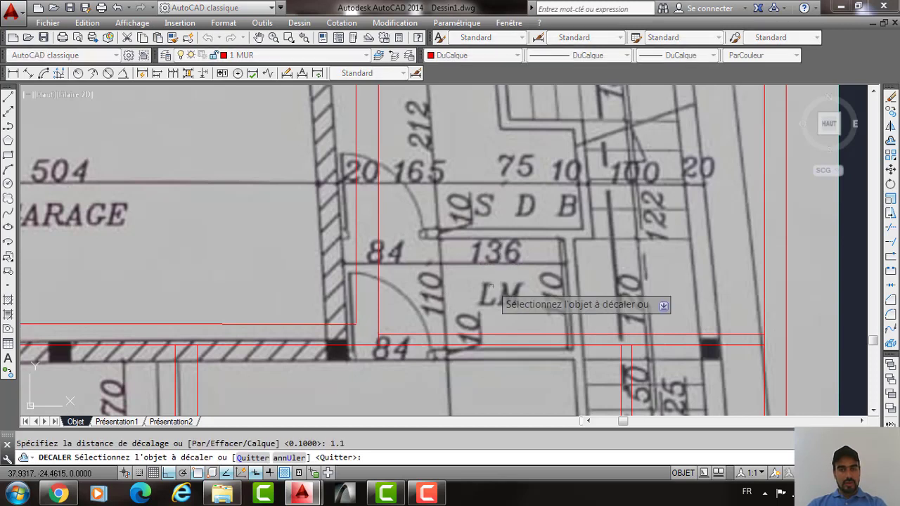
left_click(483, 334)
left_click(481, 252)
key("Return")
Offset the LM room's top wall line by 0.1 toward the SDB to form the wall thickness.
key("Return")
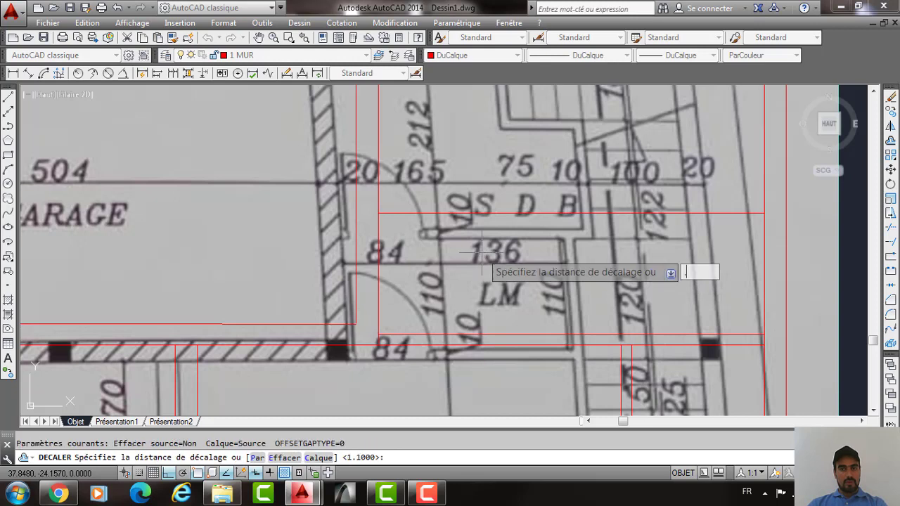
type(".1")
key("Return")
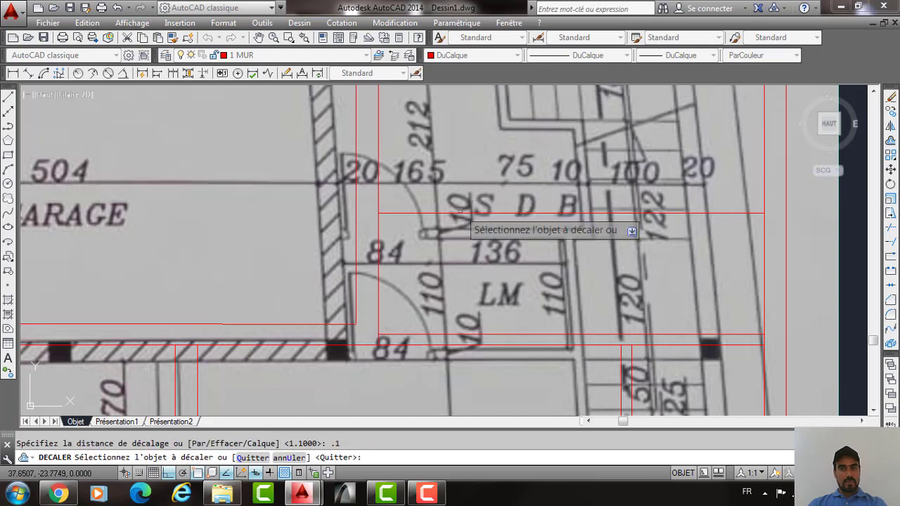
left_click(461, 211)
left_click(402, 203)
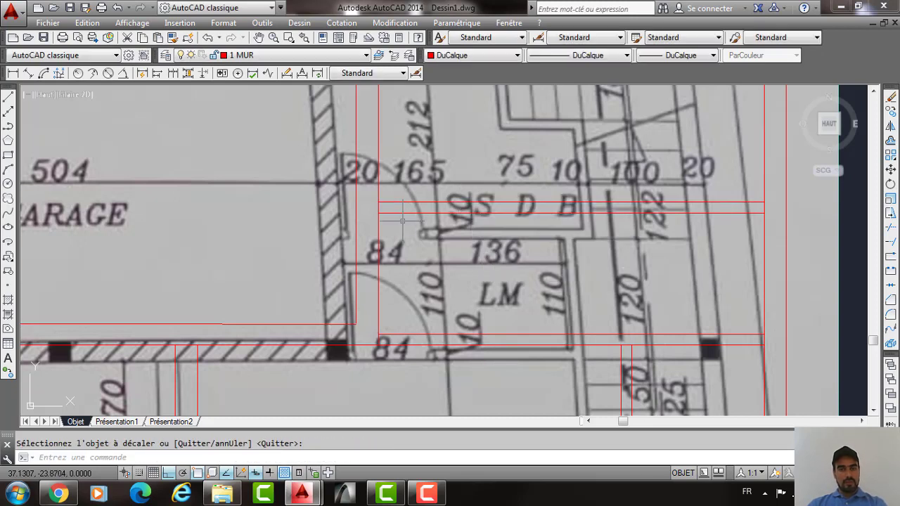
Trim the garage's right wall line between the two faces of the wall separating LM and SDB.
type("AJ")
key("Return")
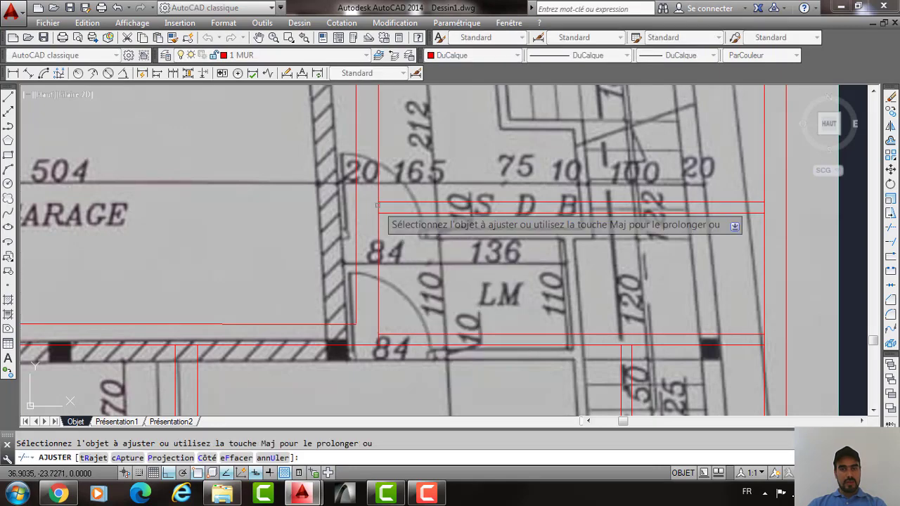
key("Return")
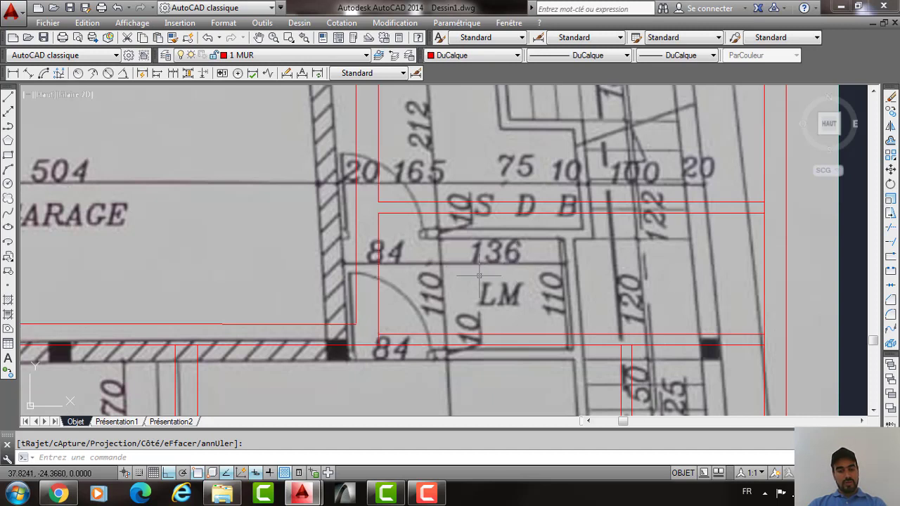
Offset the LM room's left wall line 2.2 to the right to place its right wall.
type("dc")
key("Return")
type("2")
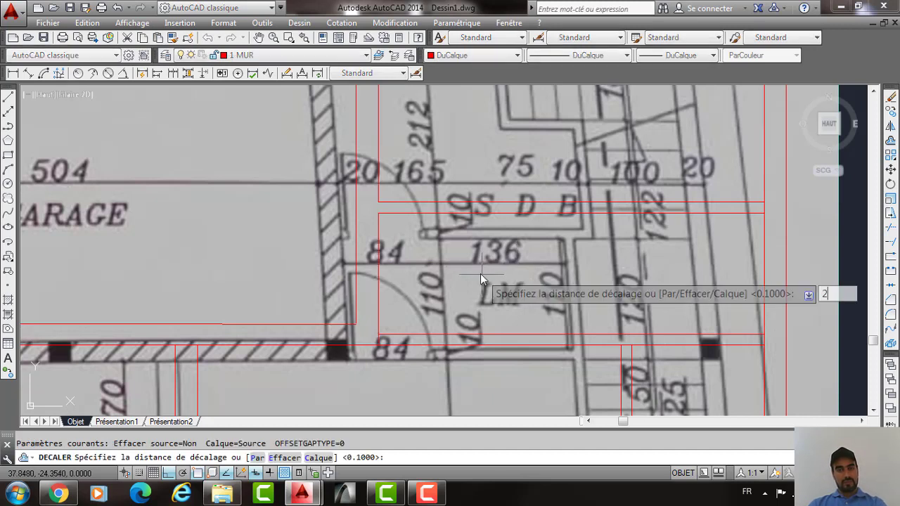
type(".2")
key("Return")
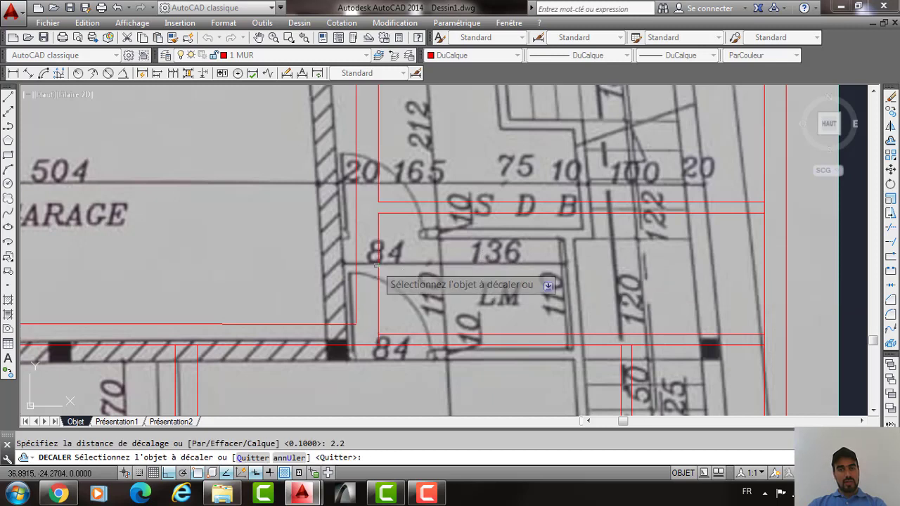
left_click(376, 265)
left_click(499, 253)
key("Return")
Offset the LM room's right wall line by 0.1 toward the staircase to form the wall thickness.
key("Return")
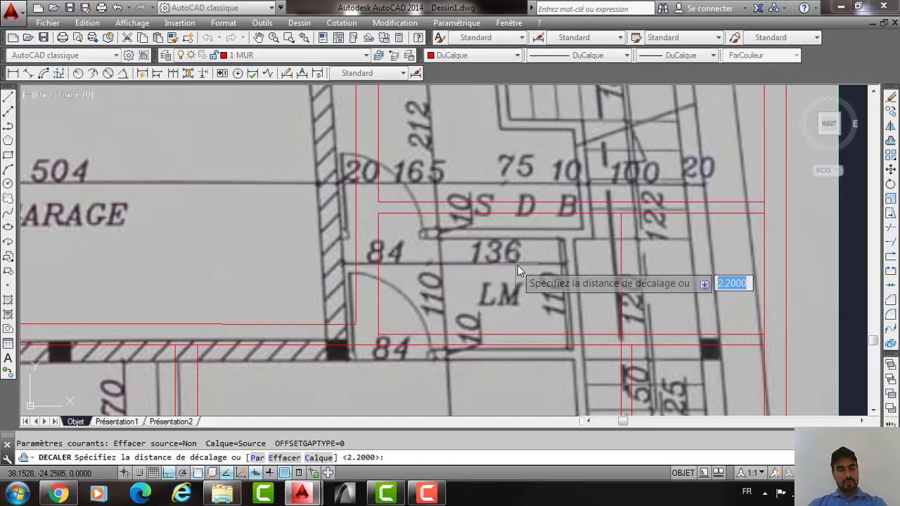
type(".1")
key("Return")
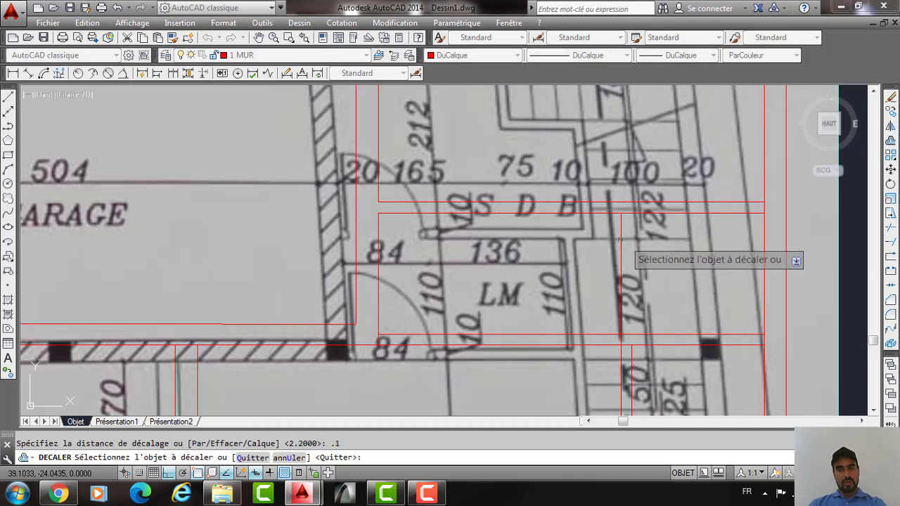
left_click(619, 241)
left_click(599, 291)
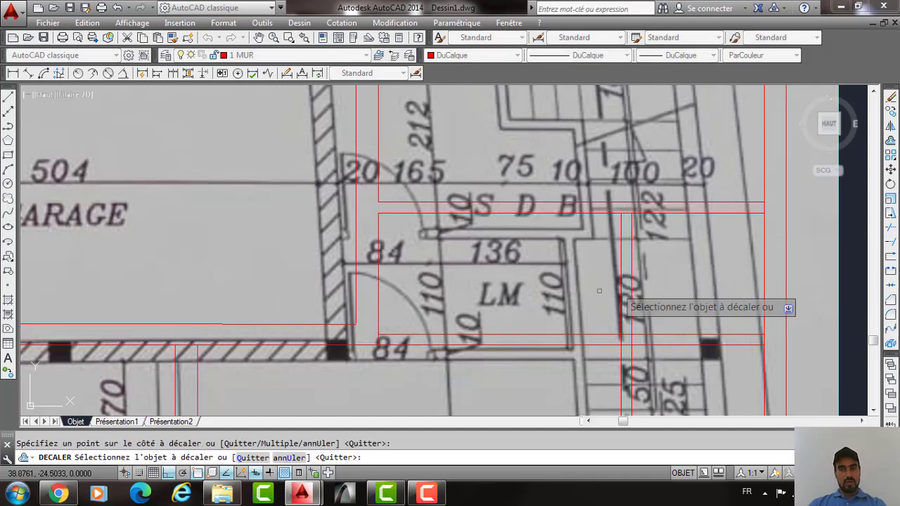
middle_click_drag(539, 287, 533, 217)
middle_click_drag(516, 291, 523, 388)
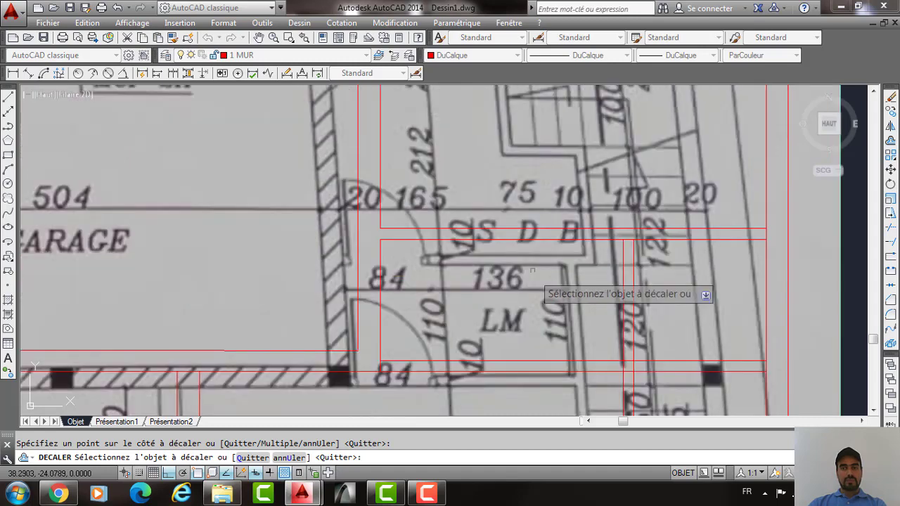
Draw a 2.4 line running right along the SDB's lower wall from the room's lower-left inner corner.
middle_click_drag(506, 156, 506, 189)
scroll(512, 163, "down", 2)
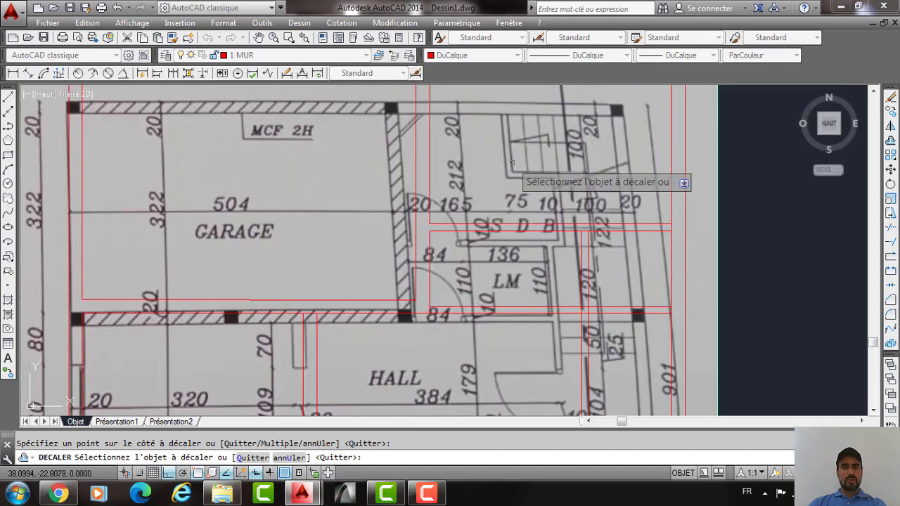
middle_click_drag(511, 136, 505, 159)
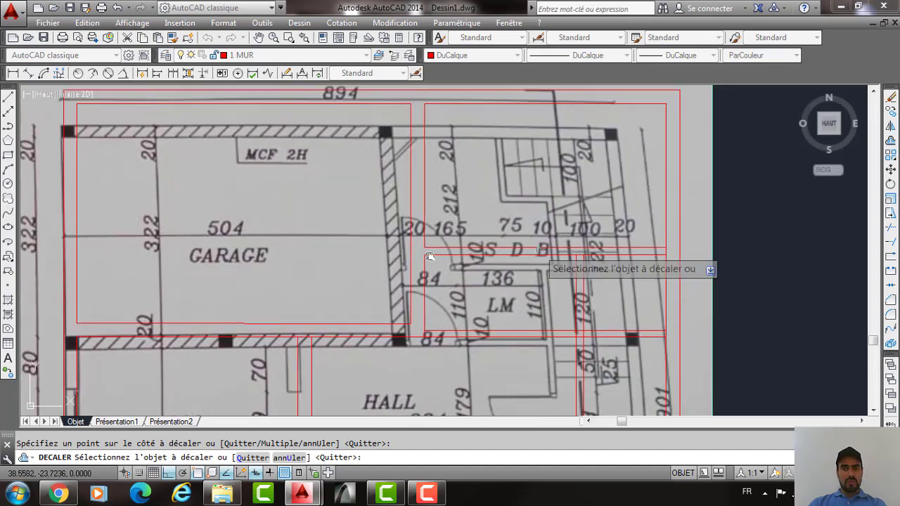
key("Return")
middle_click_drag(526, 246, 382, 252)
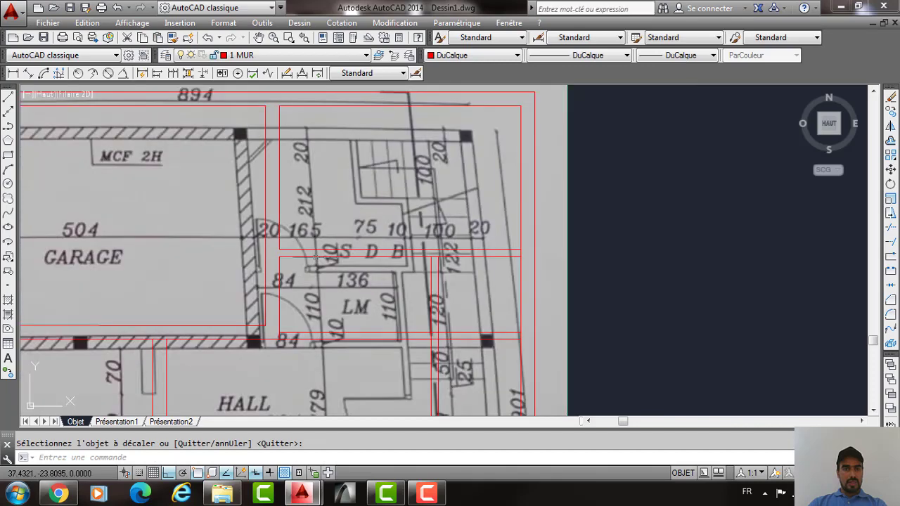
scroll(316, 258, "up", 2)
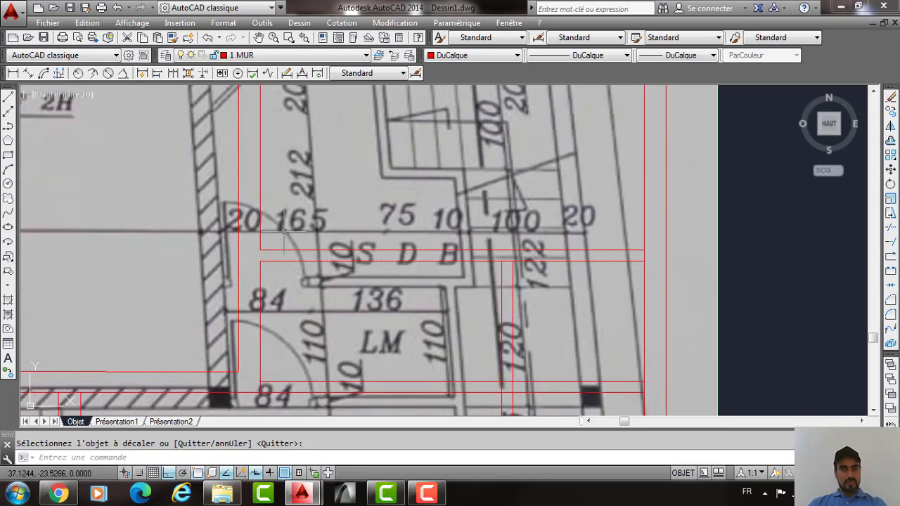
key("Escape")
type("l")
key("Return")
left_click(260, 250)
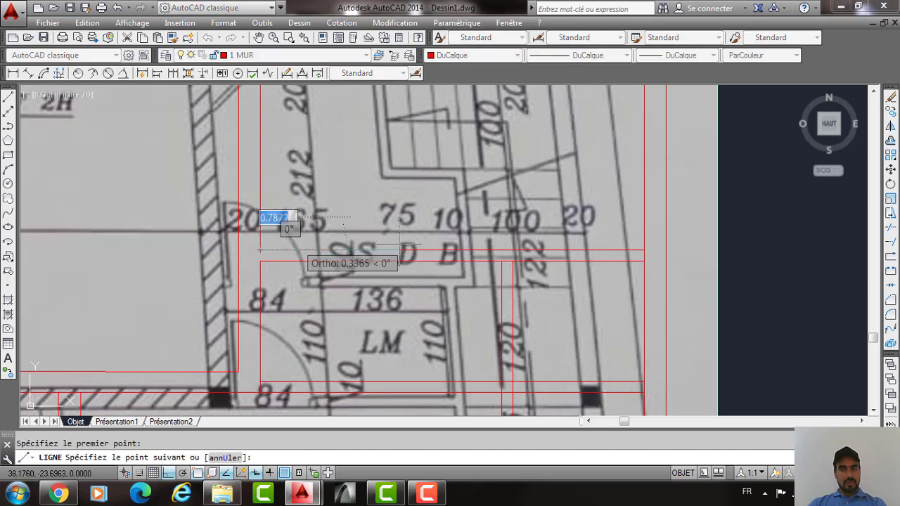
scroll(472, 251, "up", 2)
scroll(444, 249, "down", 2)
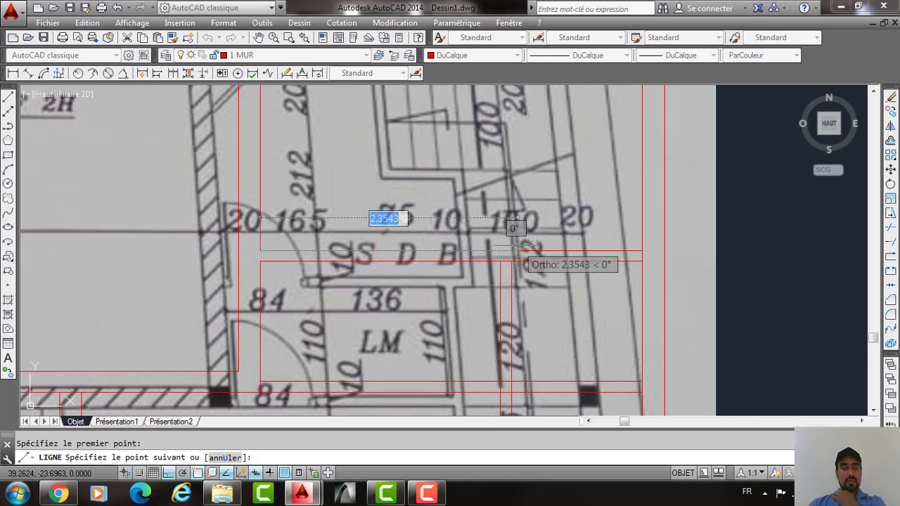
type("2")
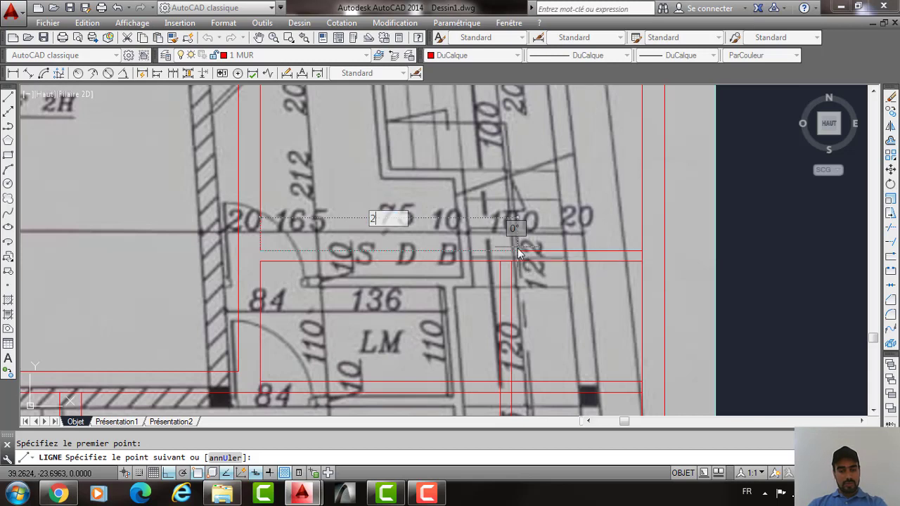
type(".4")
key("Return")
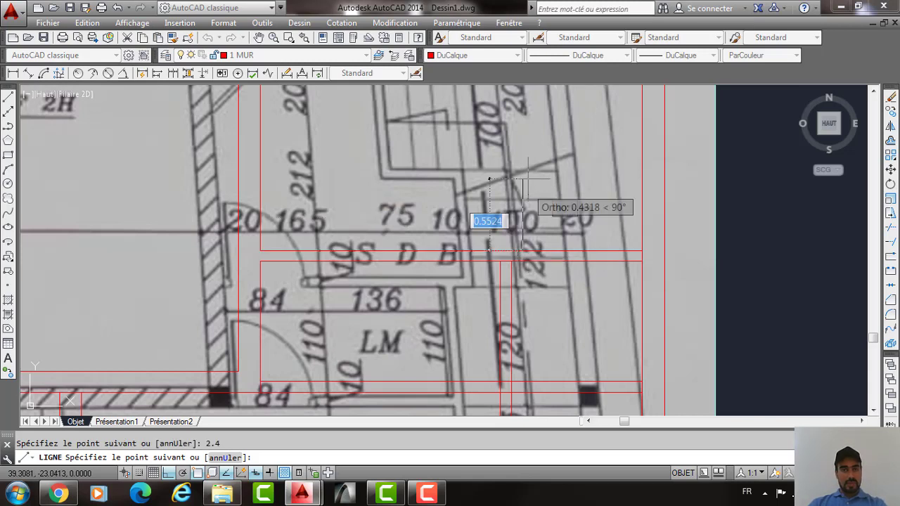
Continue the SDB outline 1.22 upward, 0.75 to the left, and up to the exterior wall's inner face.
middle_click_drag(522, 170, 523, 175)
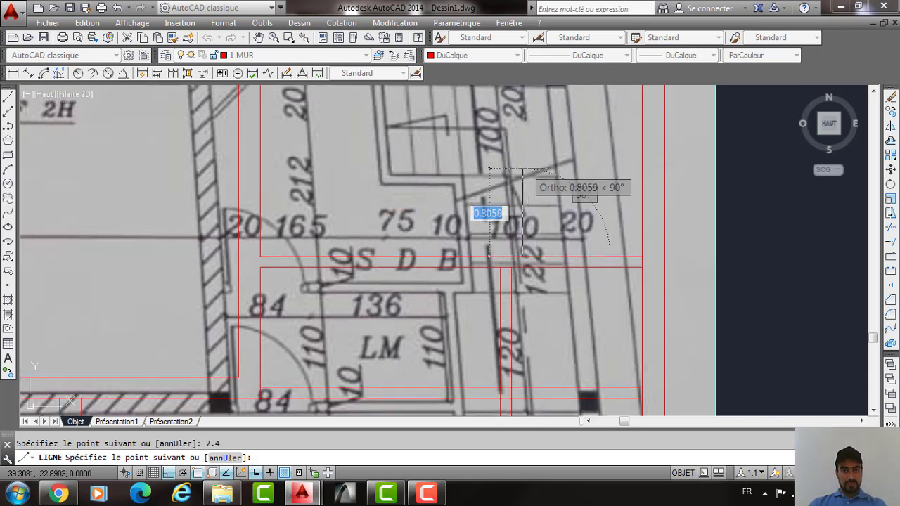
scroll(522, 169, "down", 1)
scroll(522, 168, "up", 1)
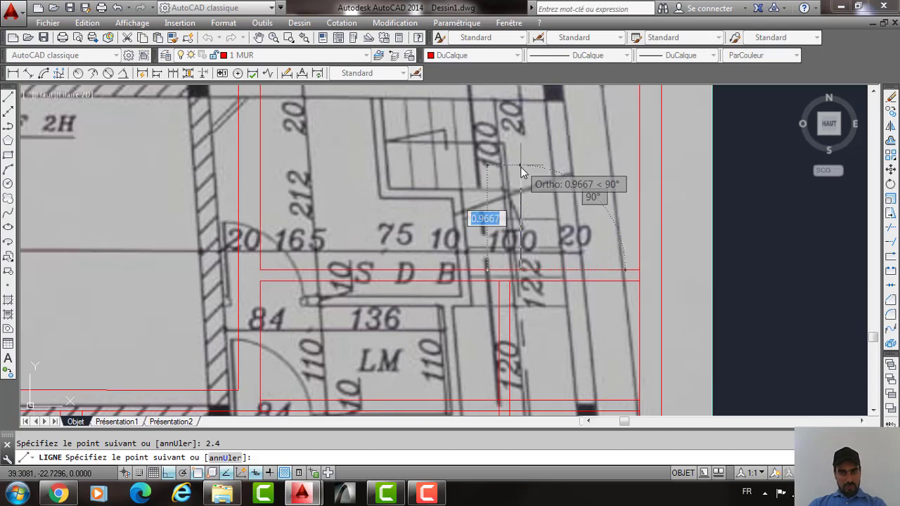
type("1")
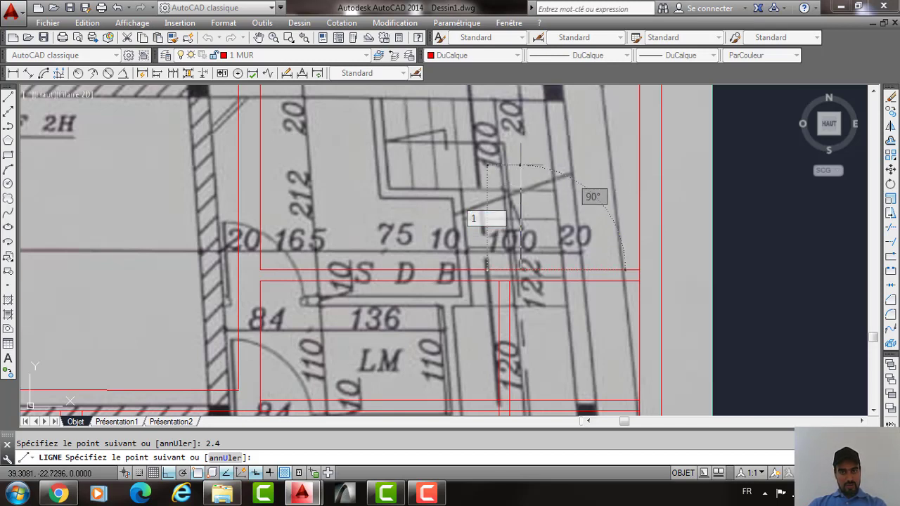
type(".22")
key("Return")
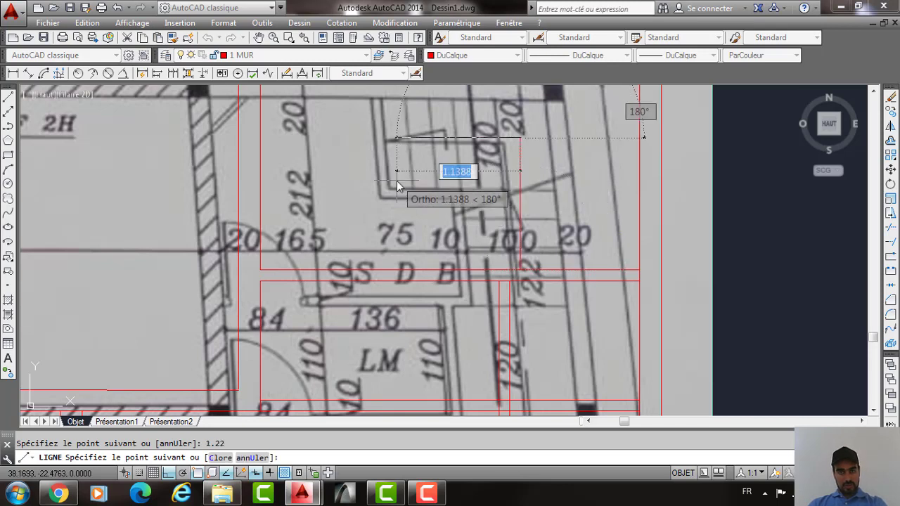
type(".75")
key("Return")
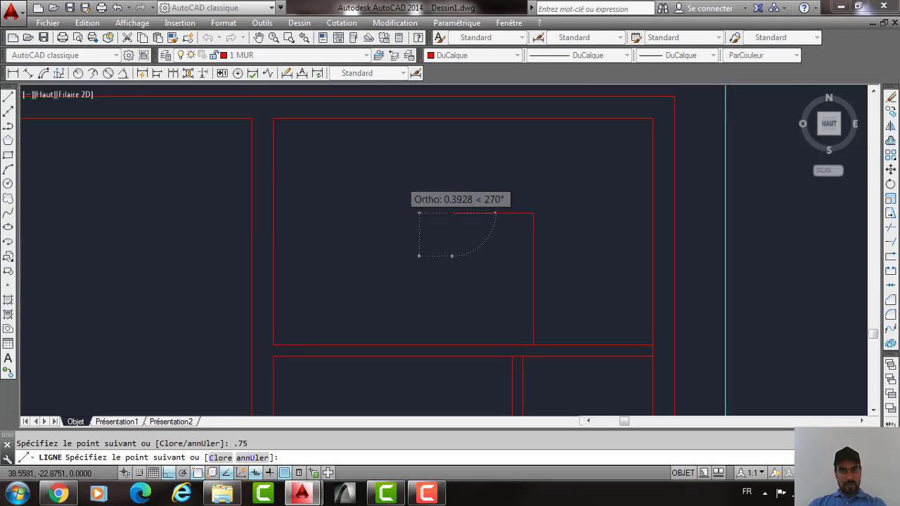
middle_click_drag(433, 256, 430, 291)
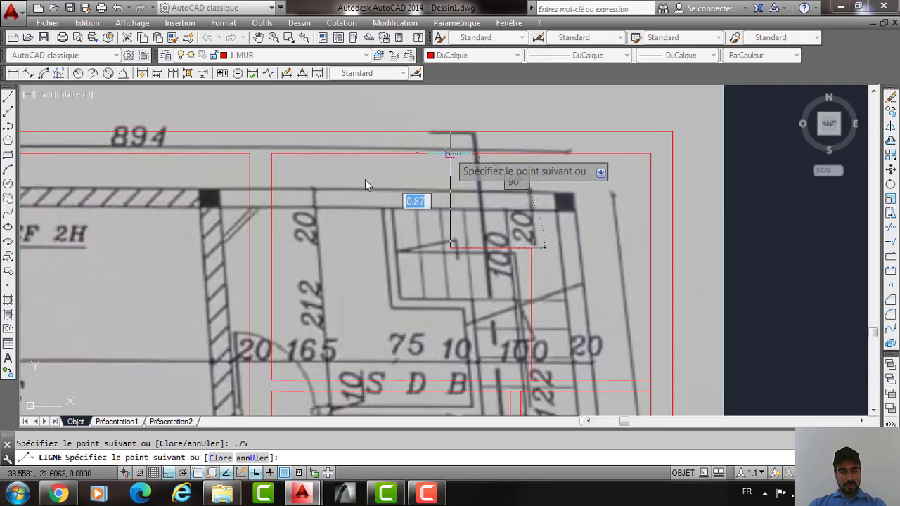
key("Return")
Offset the three stepped SDB partition lines by 0.1 toward the staircase to form the wall thickness.
type("de")
key("Return")
type(".")
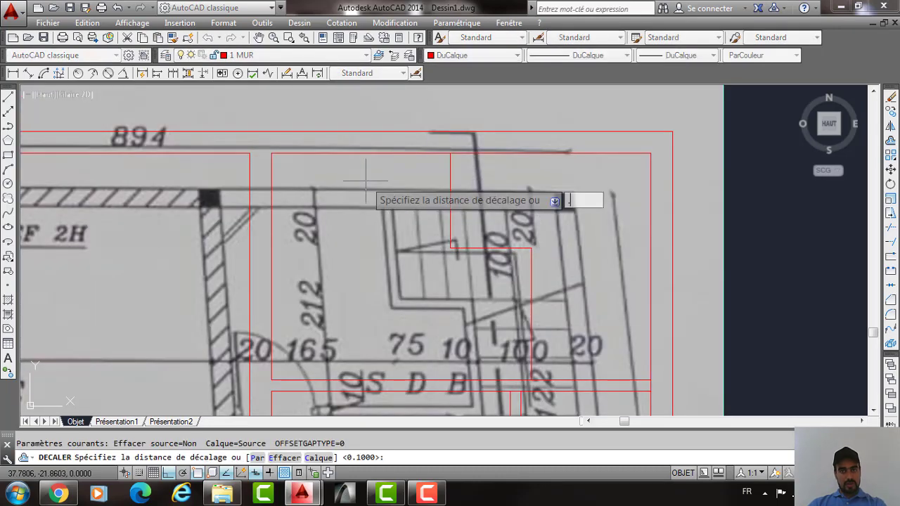
key("Return")
left_click(451, 200)
left_click(491, 203)
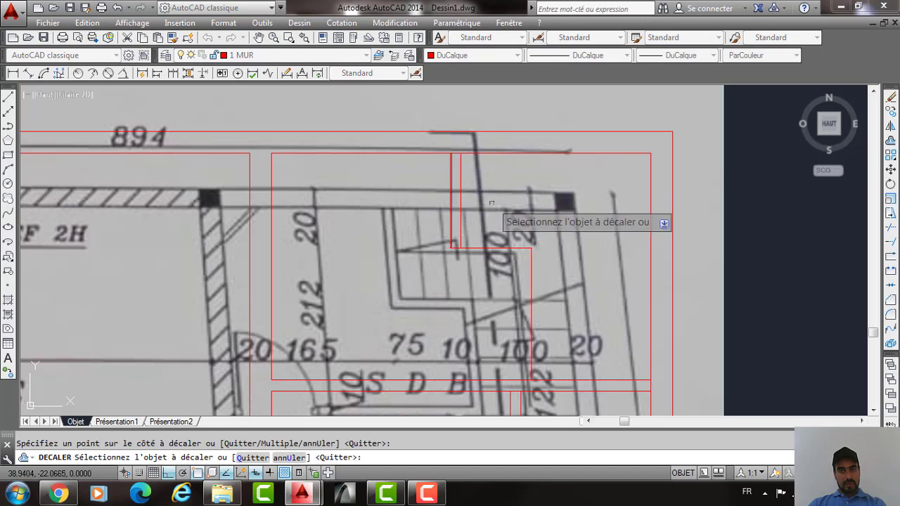
left_click(482, 247)
left_click(486, 223)
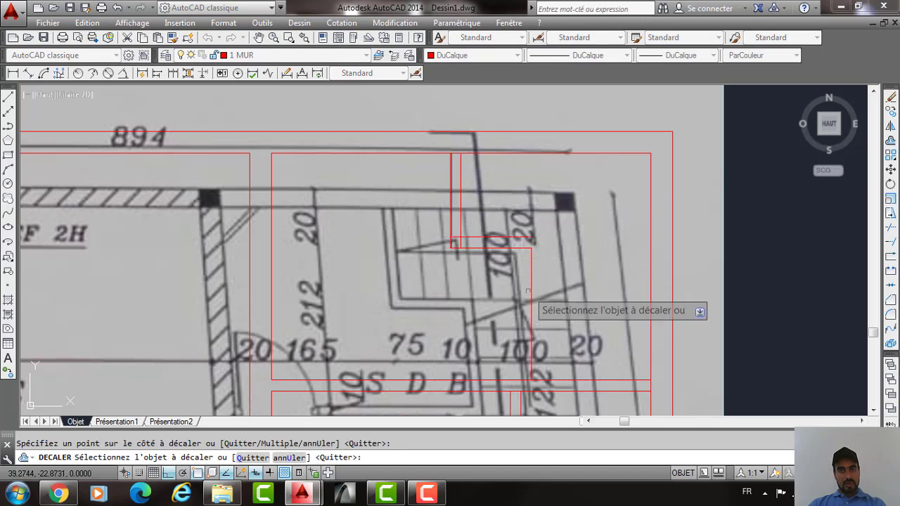
left_click(529, 289)
left_click(538, 296)
key("Return")
Join the offset staircase-side partition lines into sharp corners at both bends with a zero-distance Chamfer.
type("c")
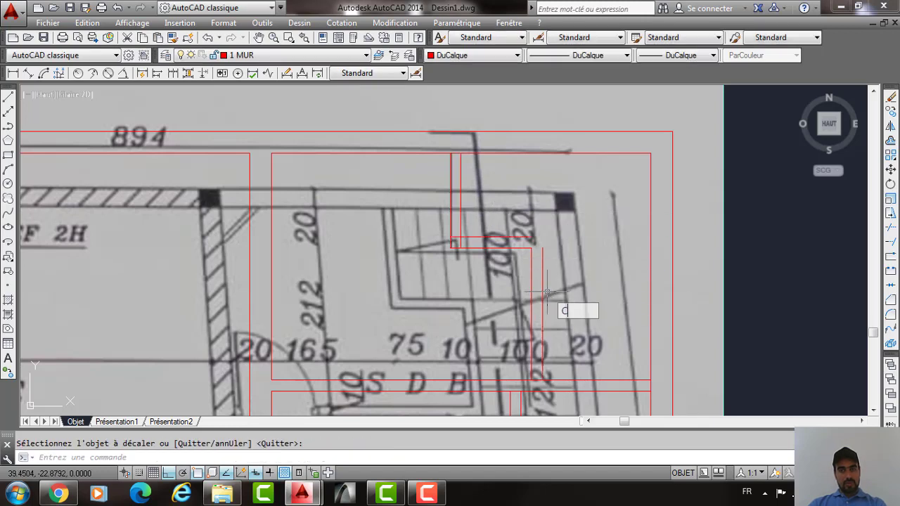
key("Return")
left_click(539, 239)
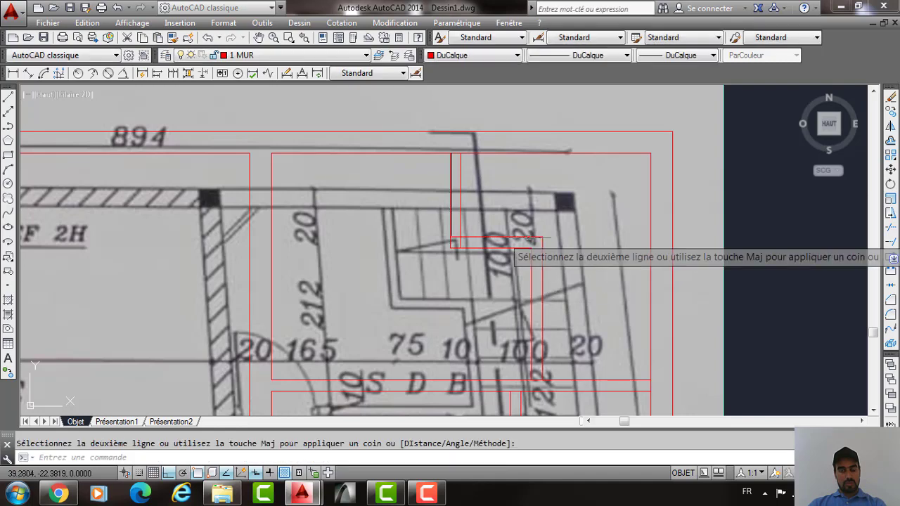
key("Return")
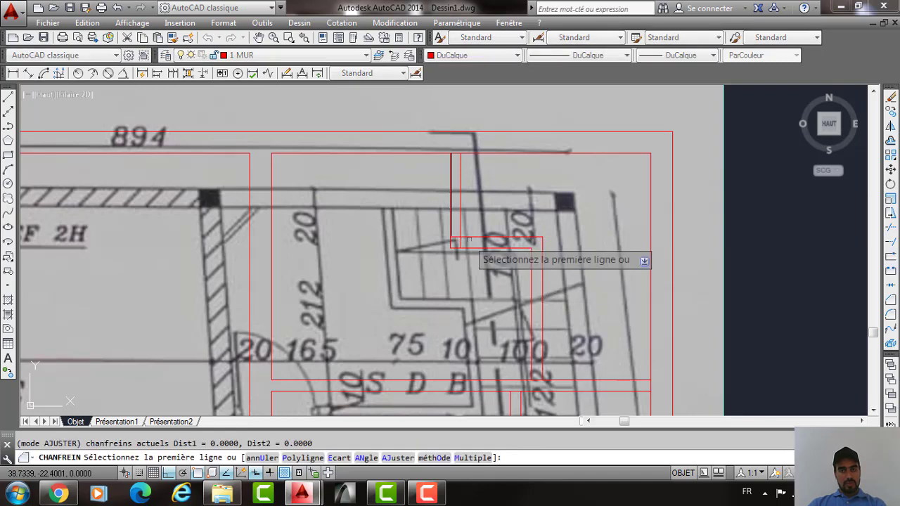
left_click(469, 240)
left_click(461, 224)
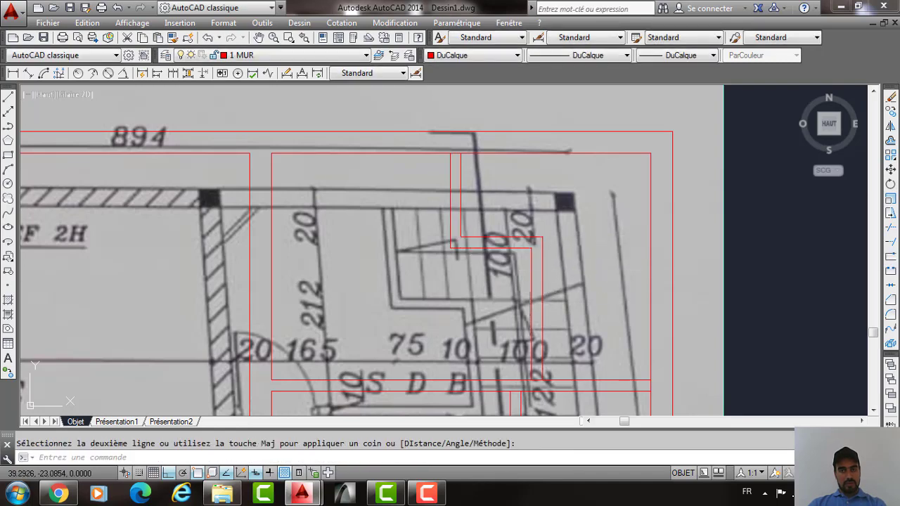
Extend the SDB partition's staircase-side line down to the lower face of the wall between SDB and LM.
scroll(554, 414, "up", 4)
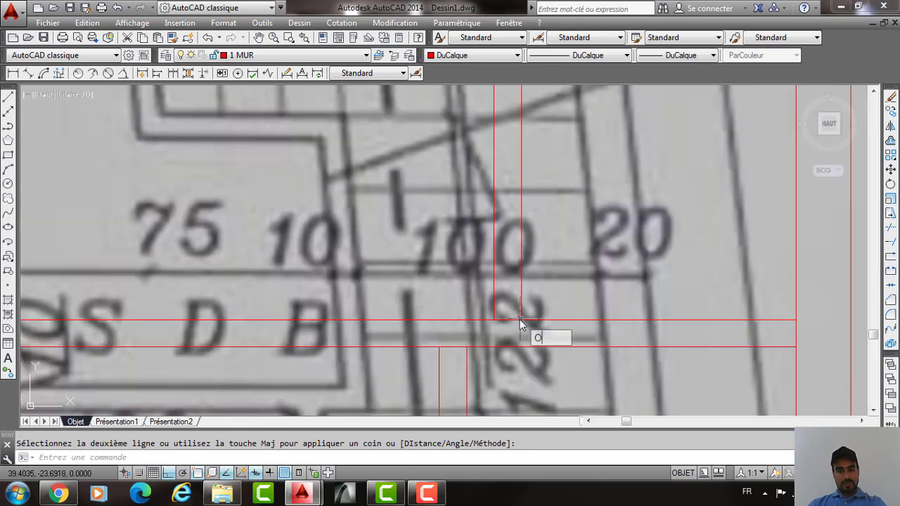
key("Return")
type("PR")
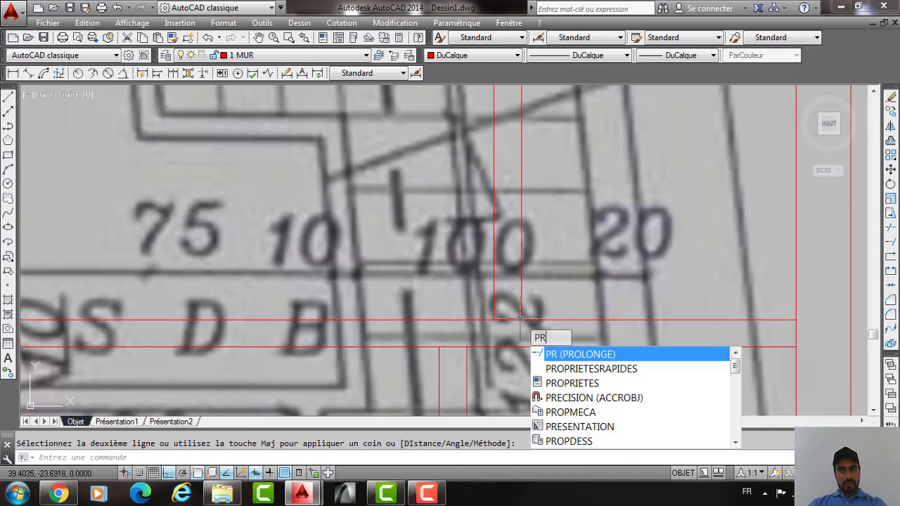
key("Return")
key("Return")
scroll(518, 304, "down", 3)
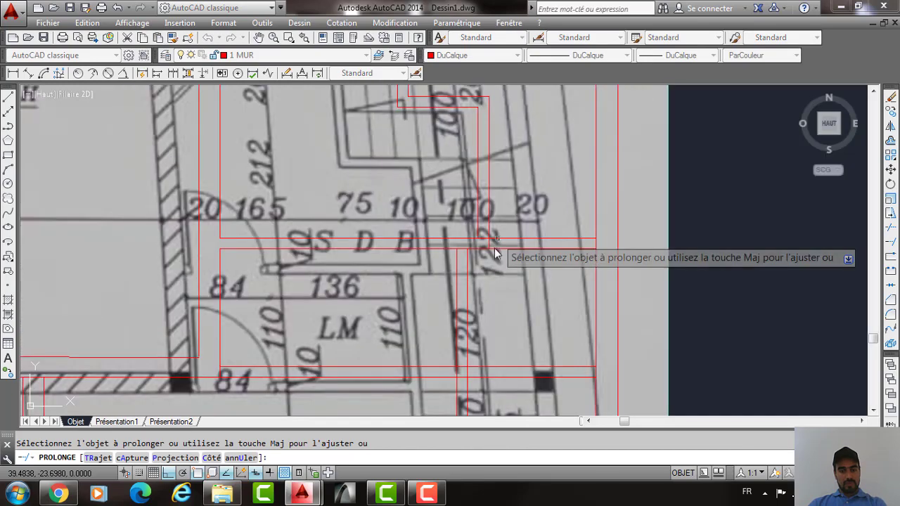
key("Return")
Trim both lines of the SDB/LM wall where they run past the partition into the staircase.
type("AJ")
key("Return")
key("Return")
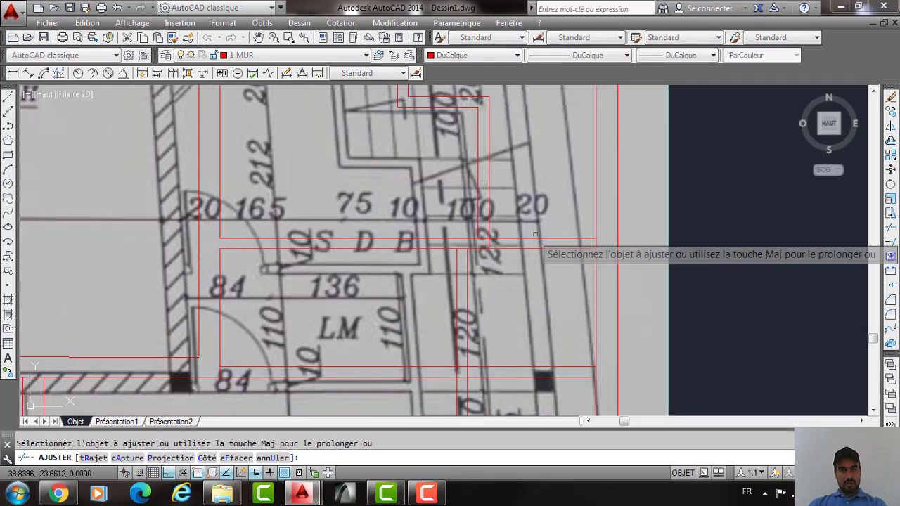
scroll(494, 243, "up", 2)
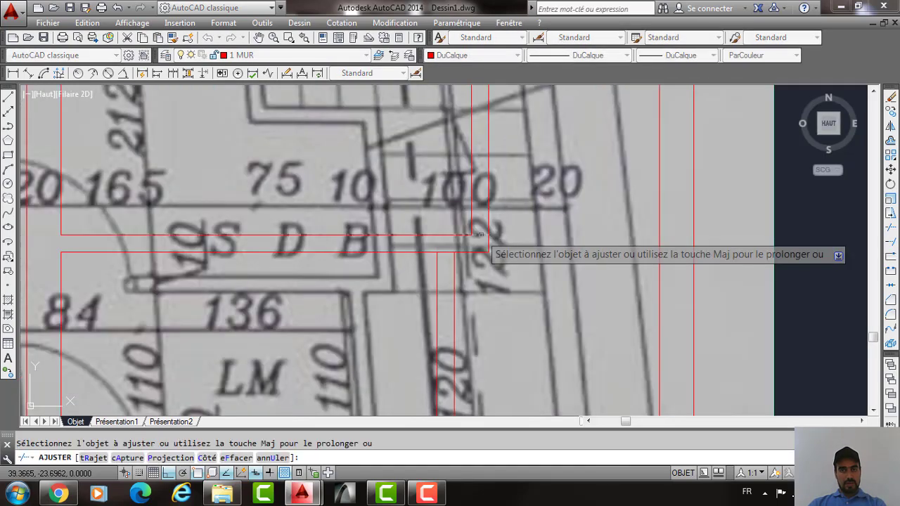
scroll(447, 251, "down", 3)
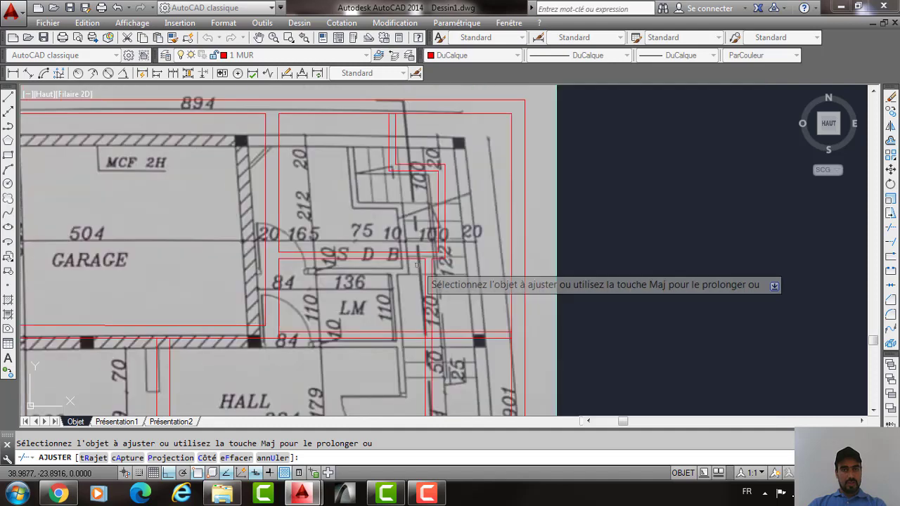
Trim the LM/HALL wall lines past the staircase partition and clear the overlaps where the partition meets the LM walls.
scroll(410, 147, "up", 4)
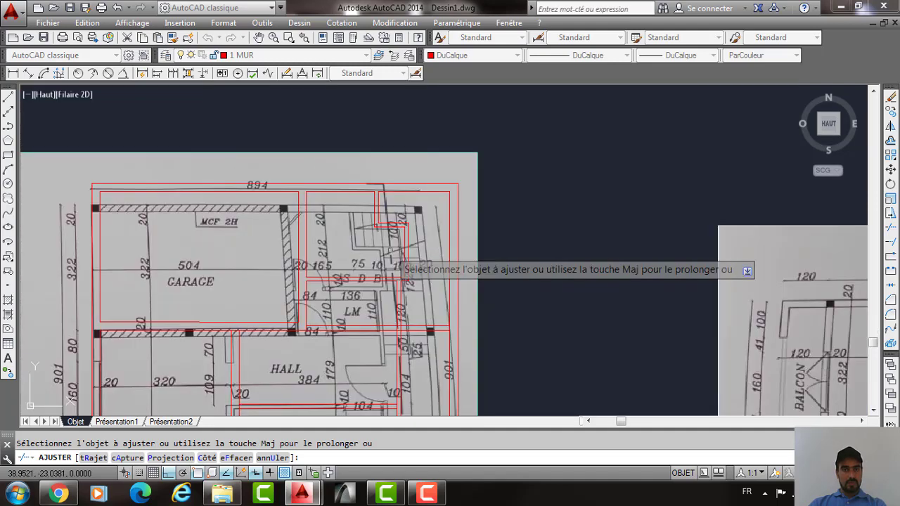
scroll(386, 243, "down", 7)
middle_click_drag(390, 250, 392, 189)
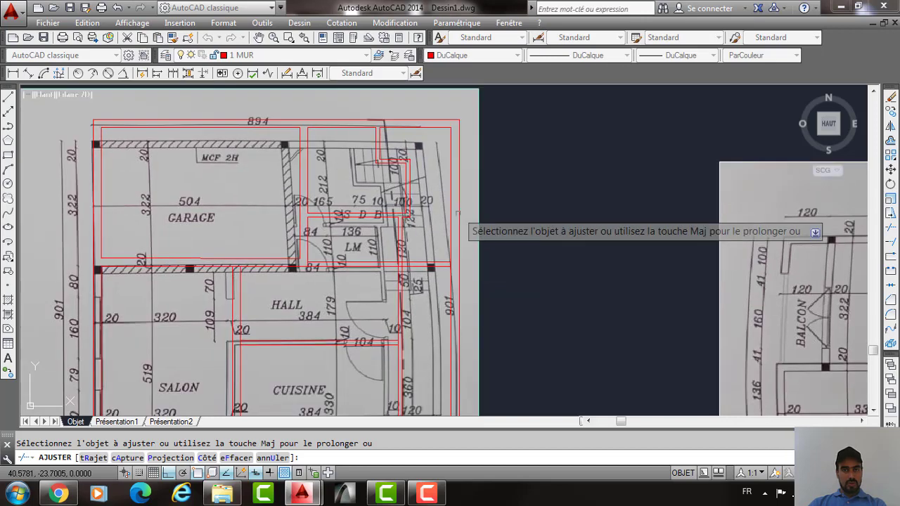
left_click(457, 212)
scroll(412, 266, "up", 4)
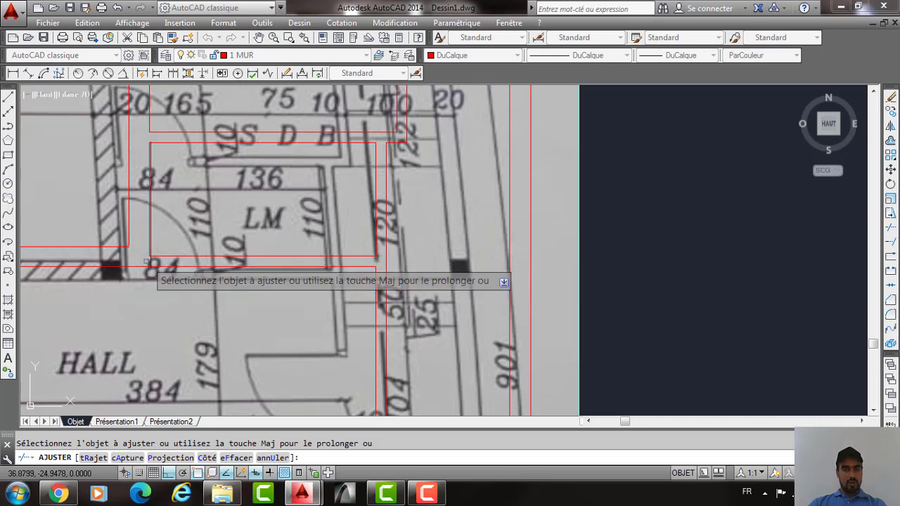
scroll(366, 183, "down", 4)
scroll(216, 218, "up", 2)
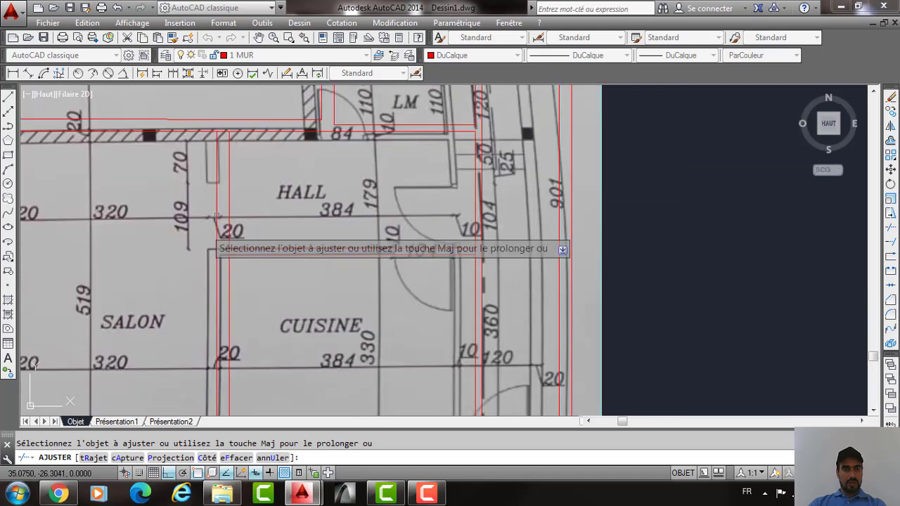
middle_click_drag(217, 217, 272, 249)
key("Return")
Extend the upper line of the HALL/CUISINE wall left to the salon-side face of the adjoining wall.
scroll(266, 268, "up", 2)
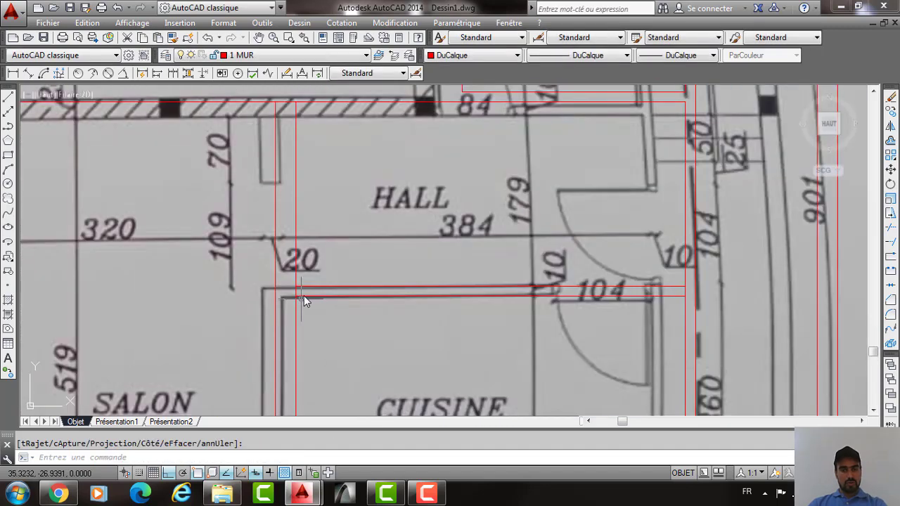
type("PR")
key("Return")
key("Return")
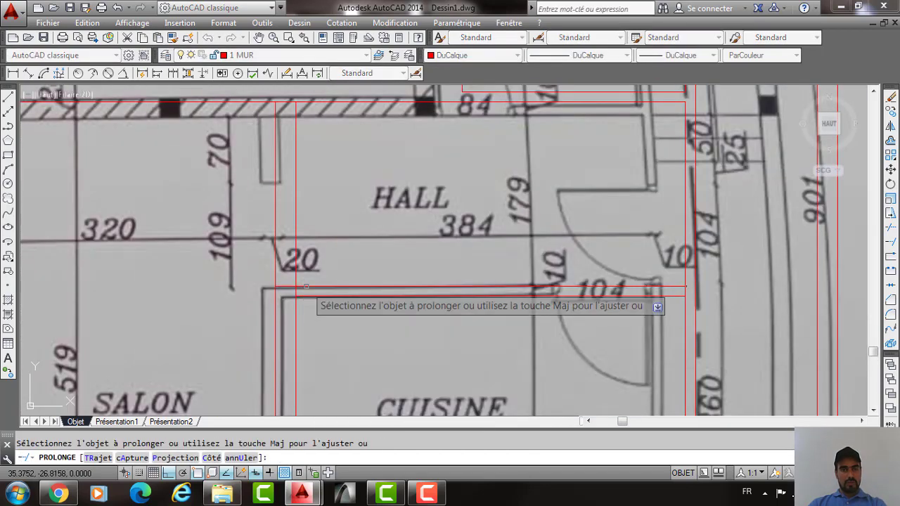
key("Return")
Draw the end of the SALON/HALL stub wall: a line 0.7 down from the garage wall, then across to the hall-side wall line.
middle_click_drag(244, 172, 247, 205)
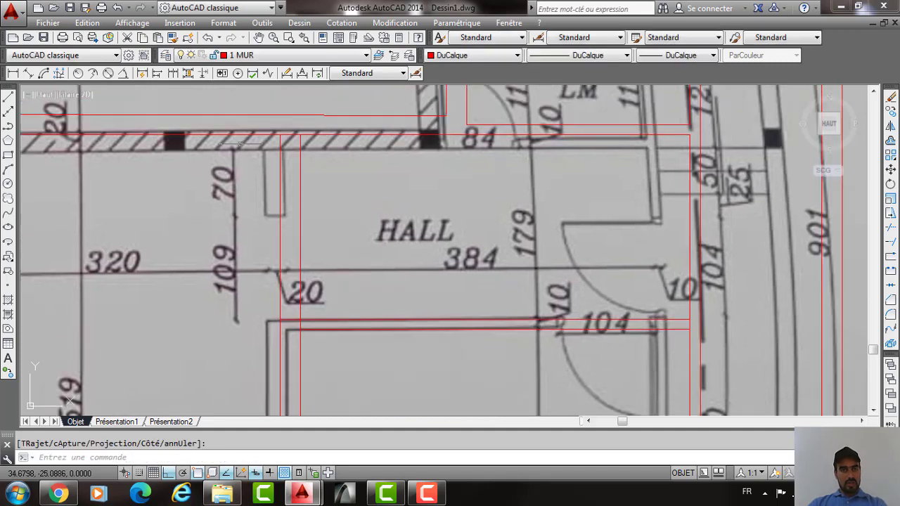
left_click(241, 163)
type("L")
key("Return")
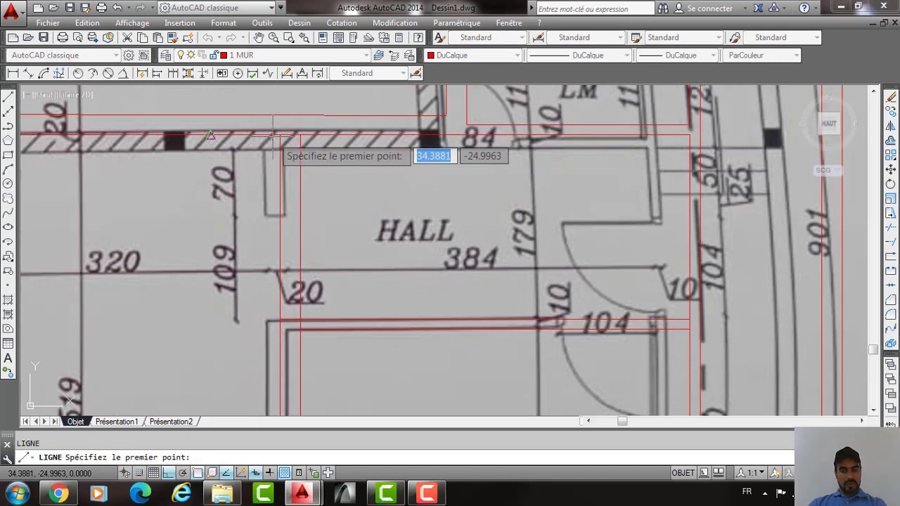
left_click(277, 135)
type(".")
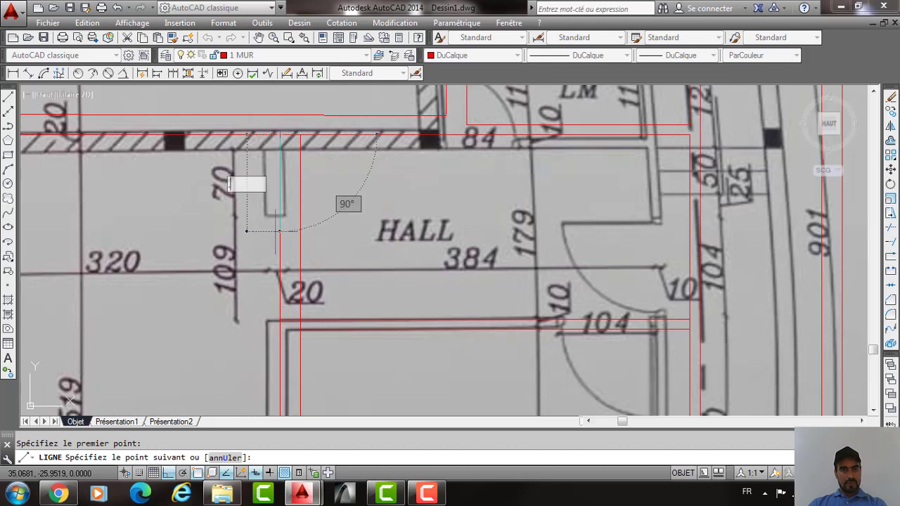
type("7")
key("Return")
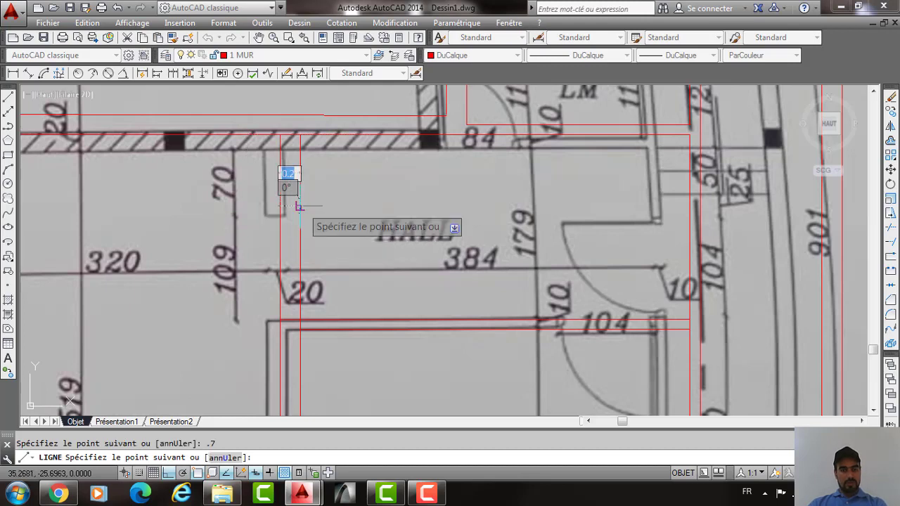
left_click(301, 206)
key("Return")
Trim both SALON/HALL wall lines between the stub wall's end and the kitchen wall to open the passage.
type("aj")
key("Return")
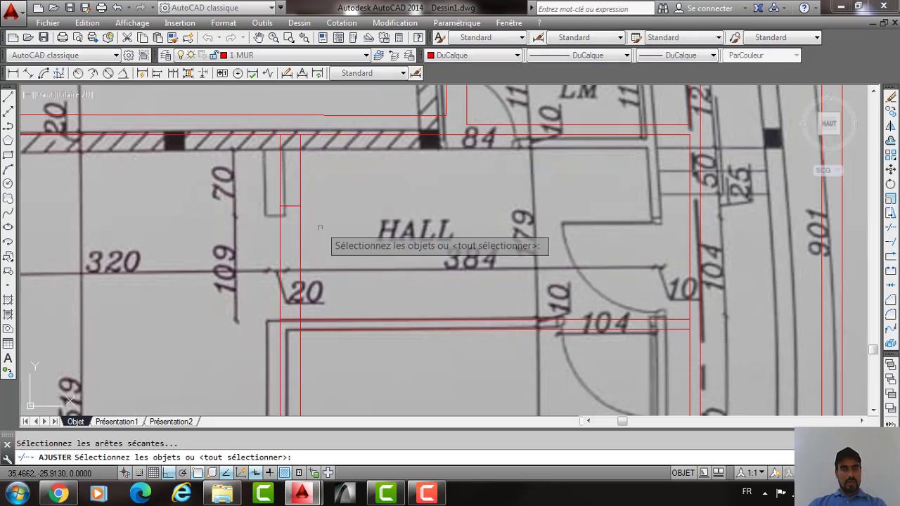
key("Return")
left_click(320, 227)
left_click(233, 279)
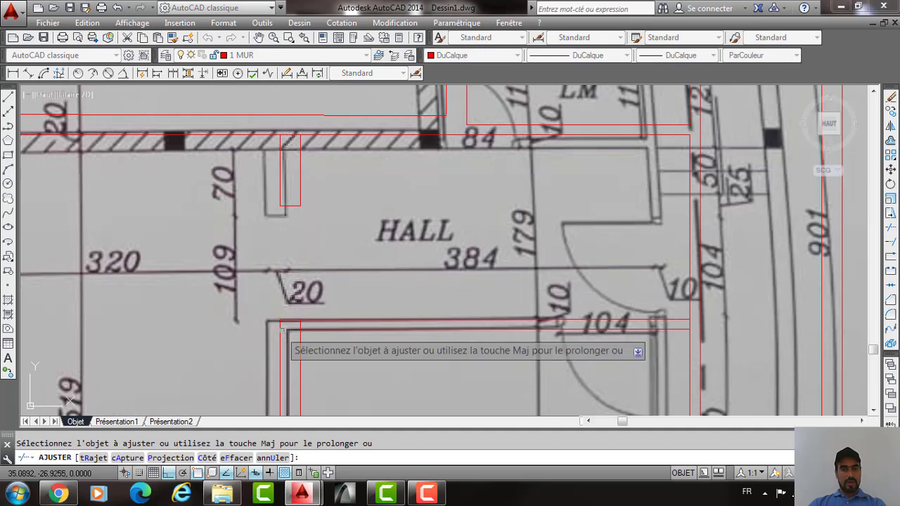
Check the drawn ground-floor walls and partition junctions against the reference plan around the kitchen, hall, LM, SDB and garage.
scroll(292, 140, "up", 2)
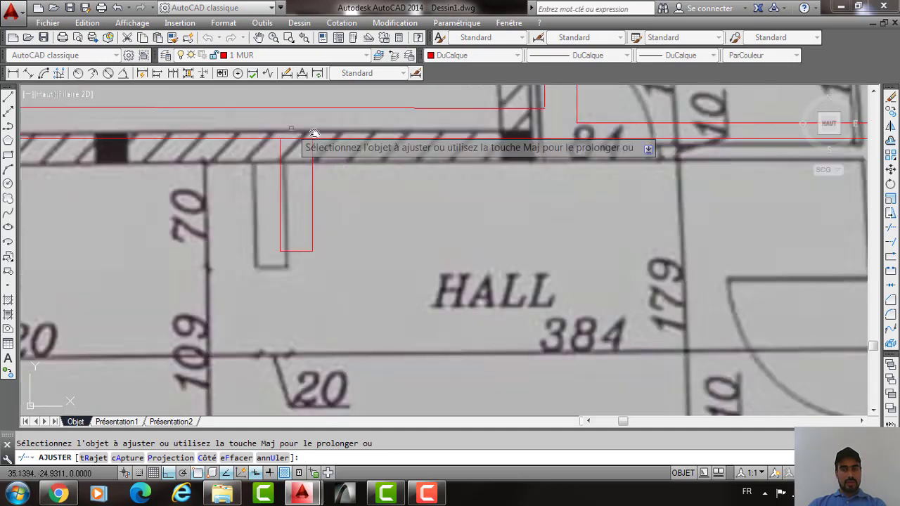
scroll(295, 150, "down", 4)
scroll(627, 362, "up", 2)
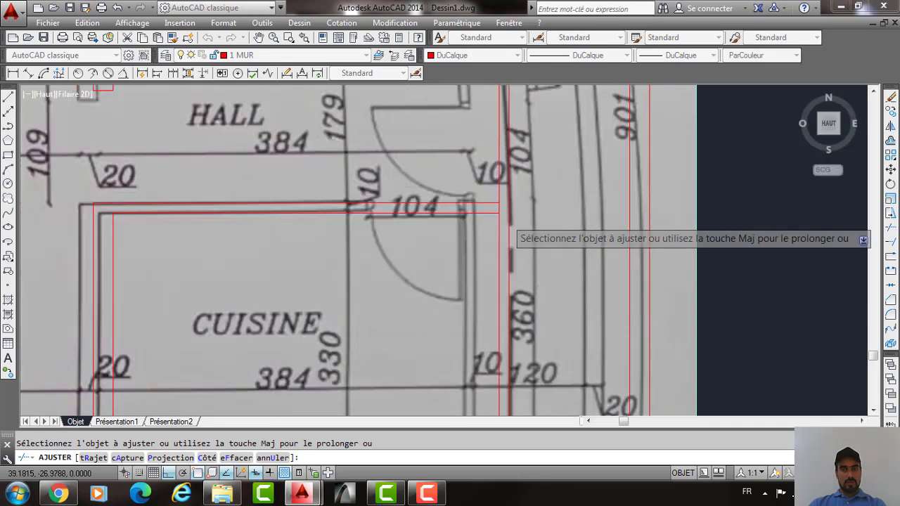
scroll(495, 207, "up", 2)
scroll(490, 203, "down", 6)
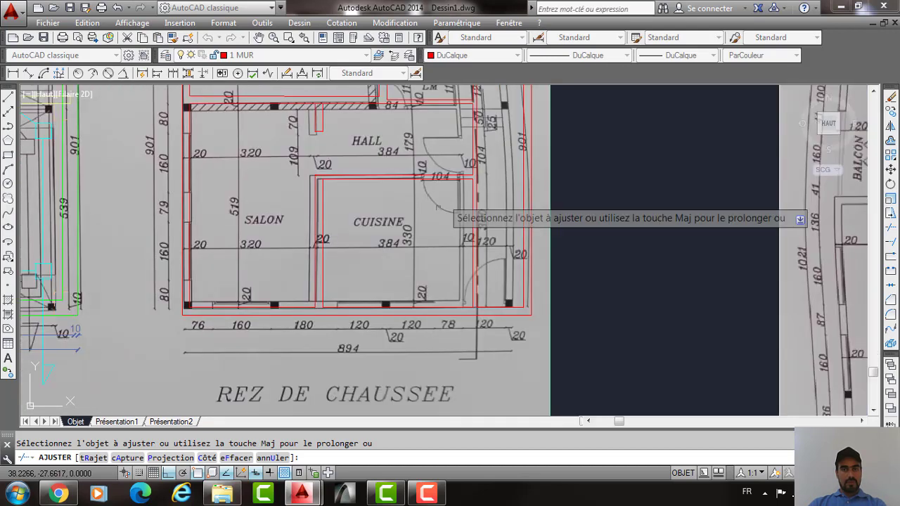
scroll(458, 310, "up", 4)
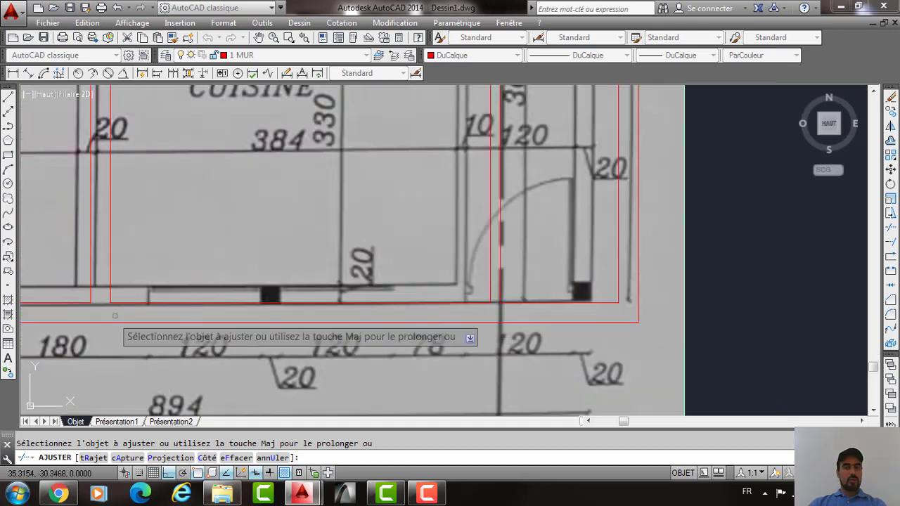
scroll(310, 310, "down", 4)
middle_click_drag(265, 297, 311, 304)
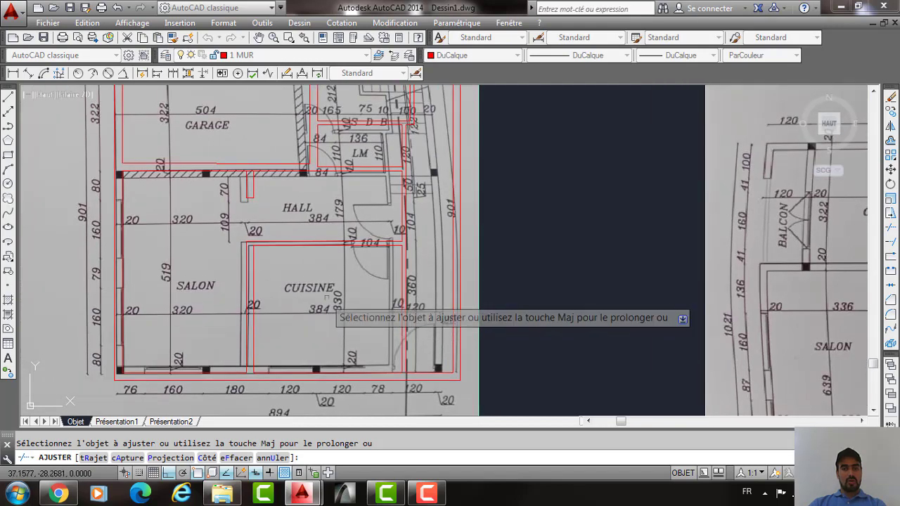
middle_click_drag(398, 210, 403, 248)
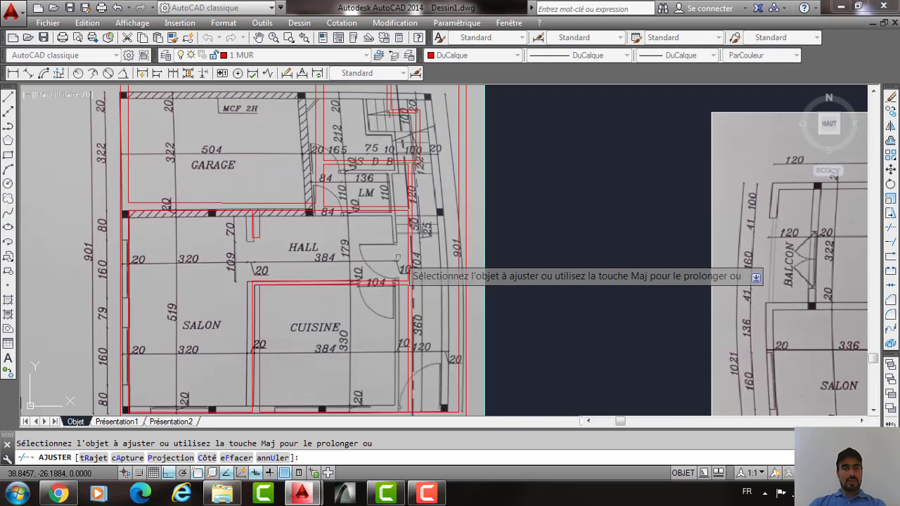
middle_click_drag(393, 211, 394, 220)
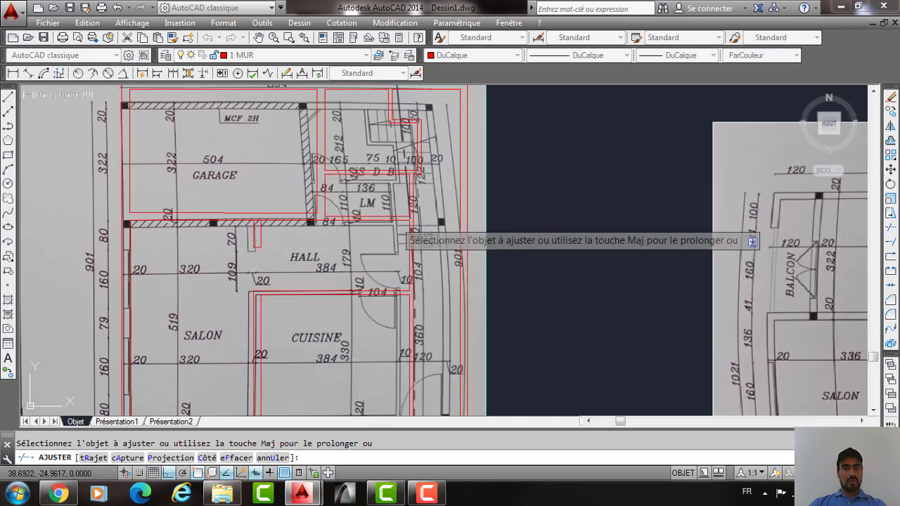
scroll(363, 213, "up", 2)
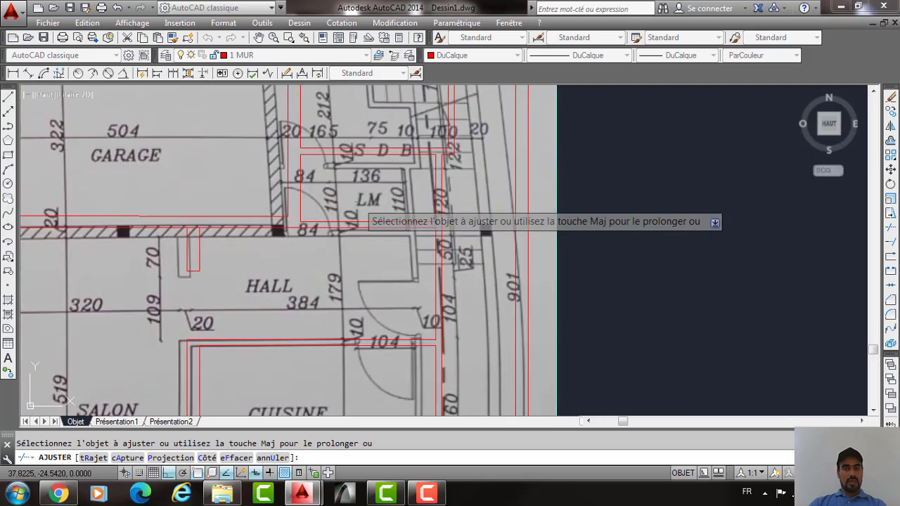
middle_click_drag(363, 213, 367, 257)
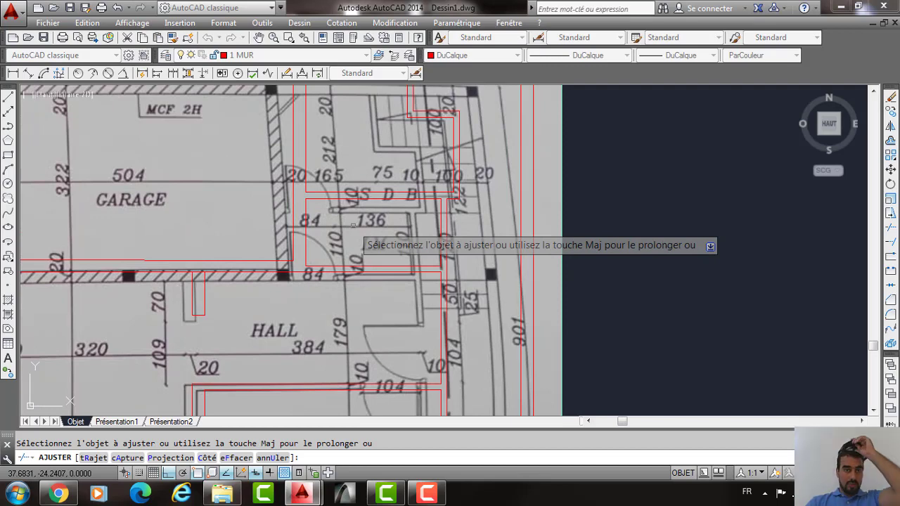
scroll(25, 201, "down", 2)
middle_click_drag(26, 201, 228, 197)
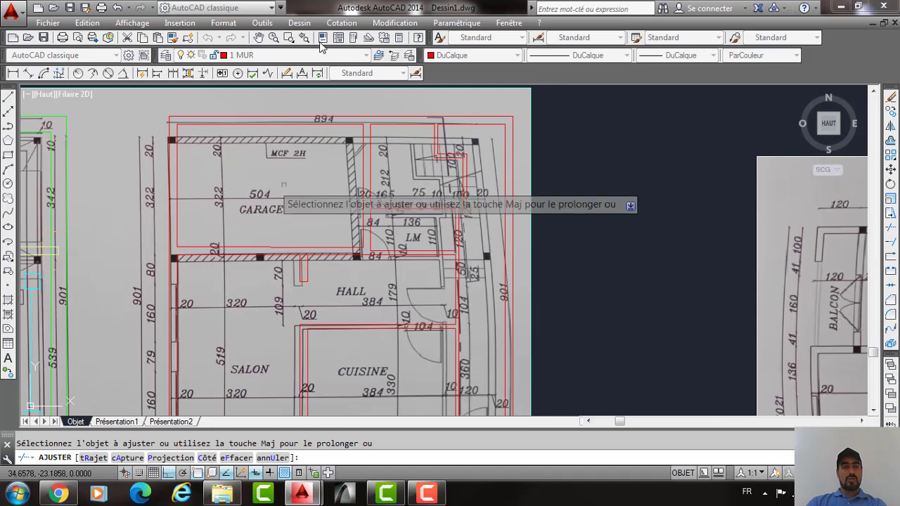
key("Escape")
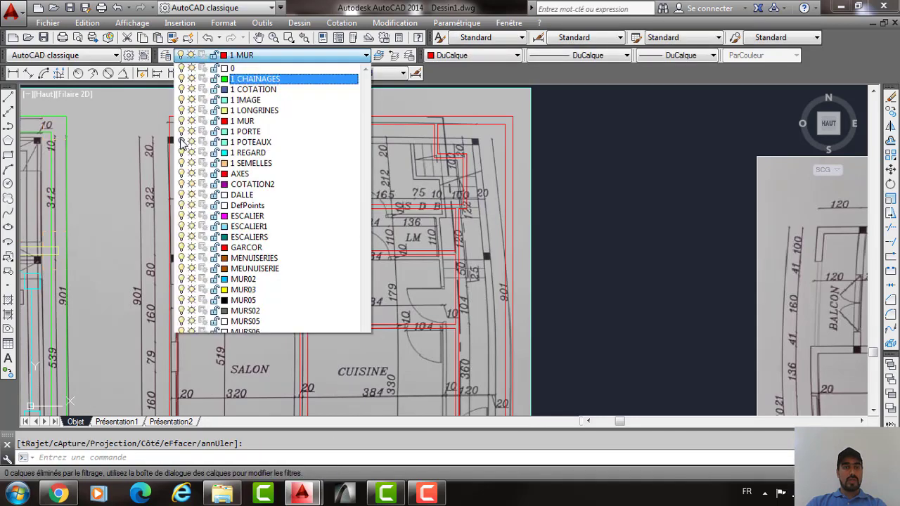
Turn on the 1 POTEAUX layer to display the posts with the ground-floor walls.
left_click(180, 142)
left_click(181, 142)
left_click(276, 56)
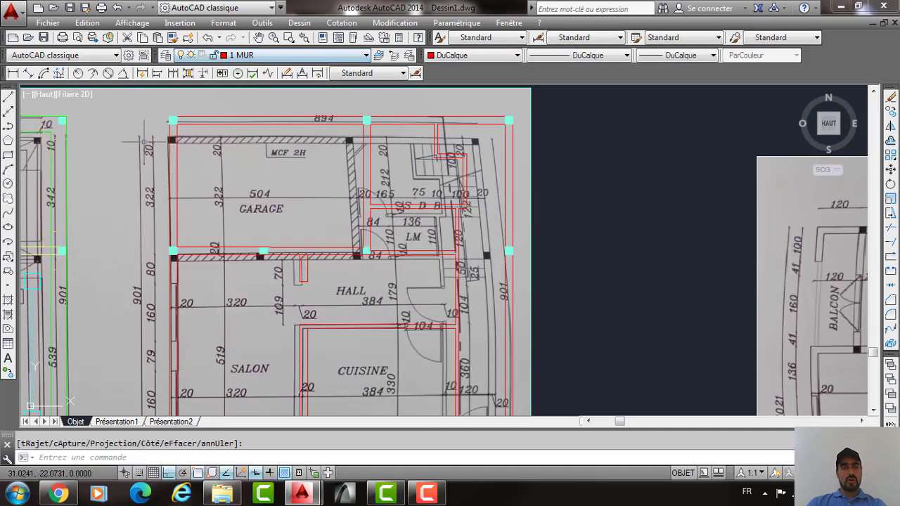
Review the ground-floor walls with their posts and the ETAGE COURANT and TERRASSE reference plans.
scroll(268, 85, "down", 2)
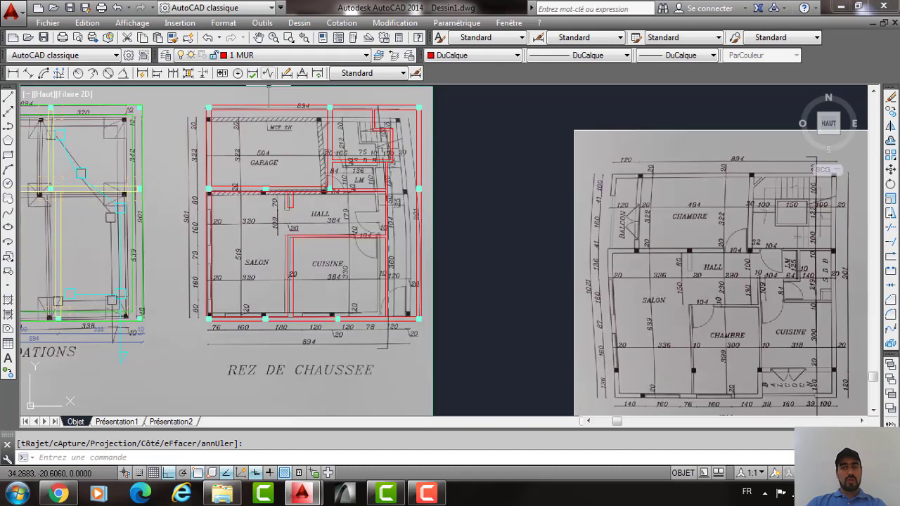
middle_click_drag(831, 244, 624, 185)
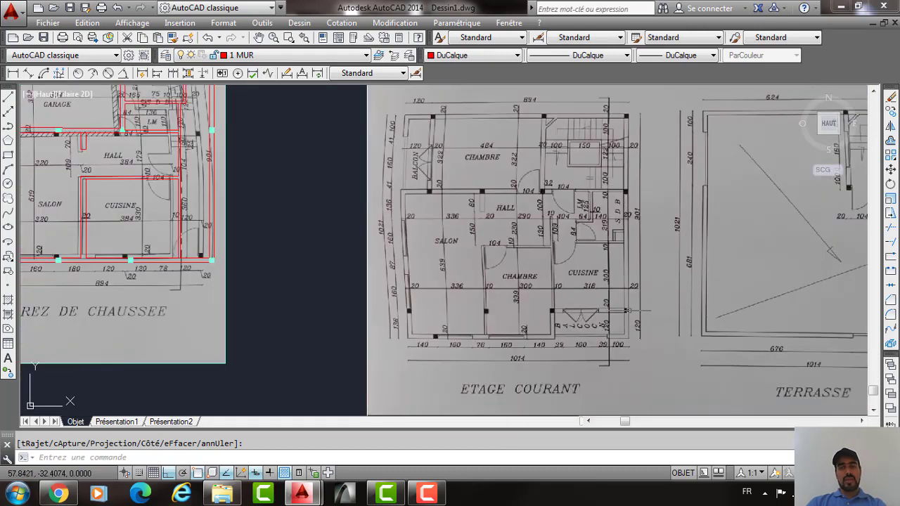
middle_click_drag(283, 246, 457, 260)
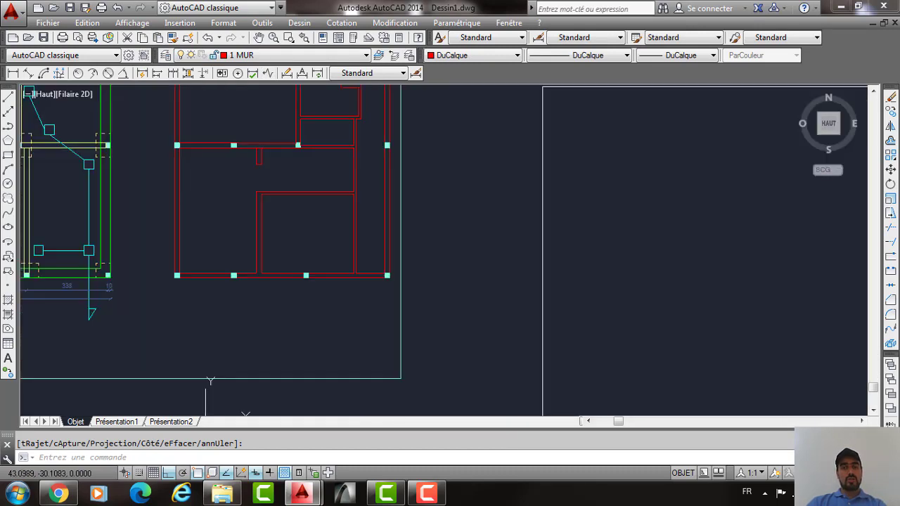
scroll(455, 258, "down", 2)
scroll(495, 319, "down", 4)
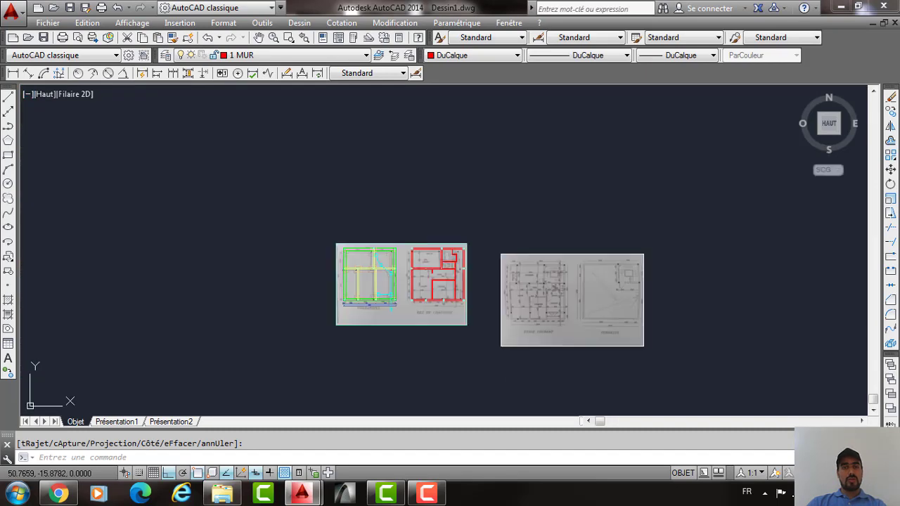
Examine the finished model drawings of the FONDATIONS, REZ DE CHAUSSEE, ETAGE COURANT and TERRASSE plans.
middle_click_drag(375, 152, 361, 274)
scroll(356, 163, "up", 6)
middle_click_drag(356, 163, 446, 298)
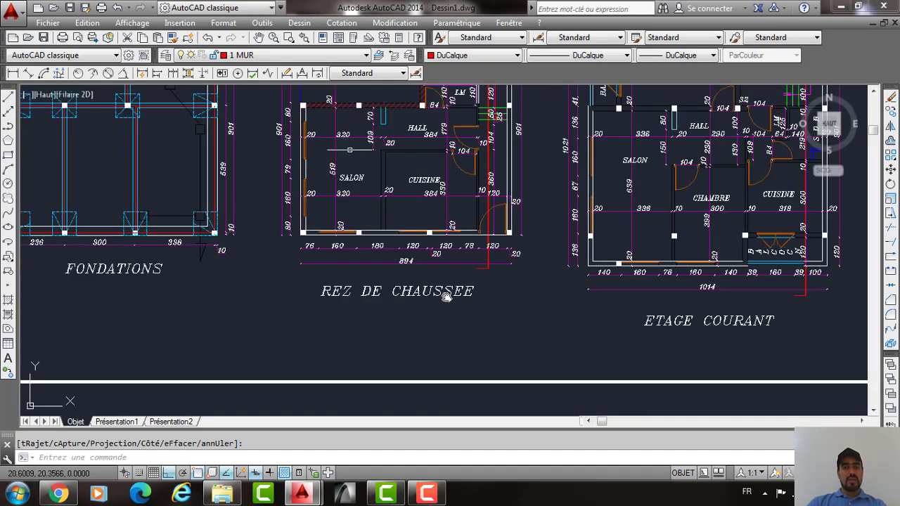
scroll(350, 150, "up", 2)
mouse_move(349, 150)
middle_mouse_down()
mouse_move(428, 329)
mouse_move(468, 262)
middle_mouse_up()
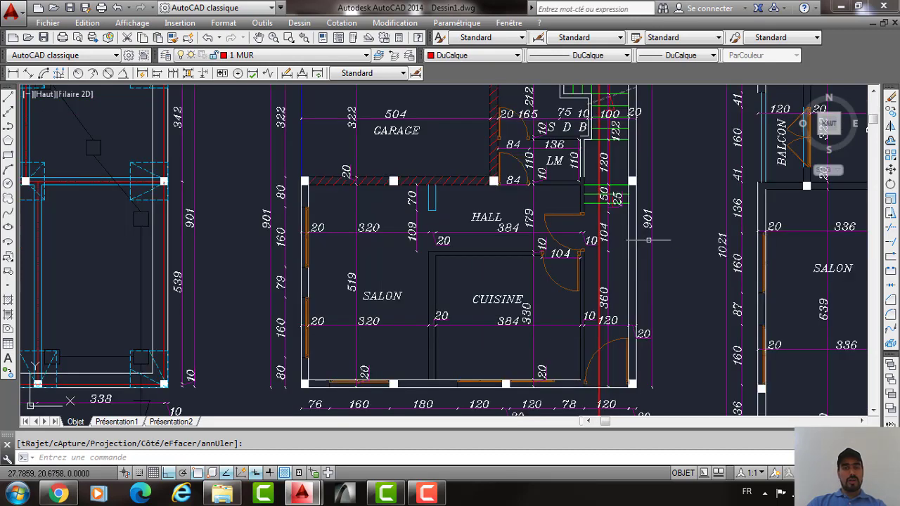
scroll(504, 262, "down", 2)
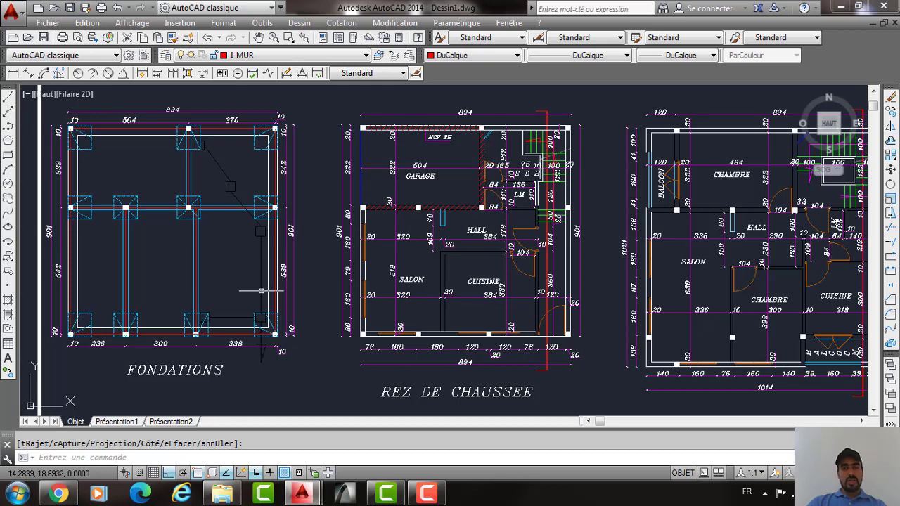
mouse_move(623, 279)
middle_mouse_down()
mouse_move(513, 273)
mouse_move(373, 288)
middle_mouse_up()
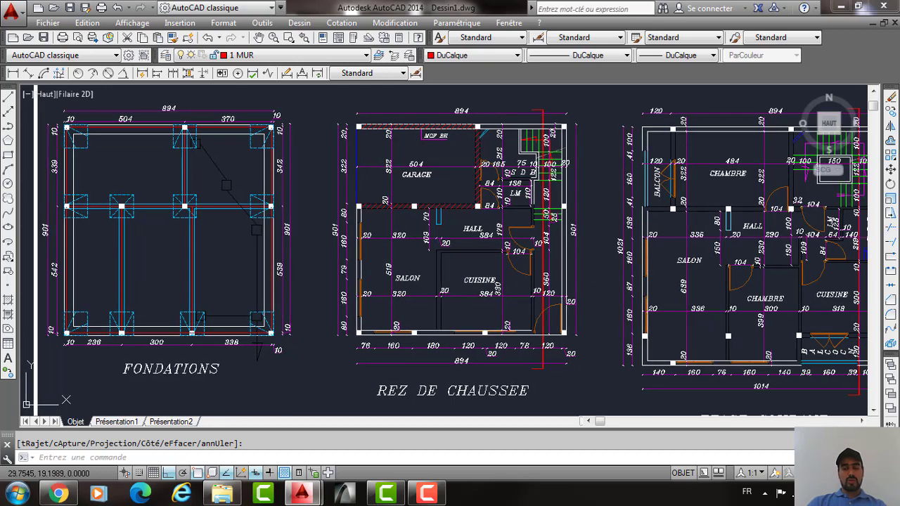
mouse_move(661, 307)
middle_mouse_down()
mouse_move(410, 318)
mouse_move(287, 304)
middle_mouse_up()
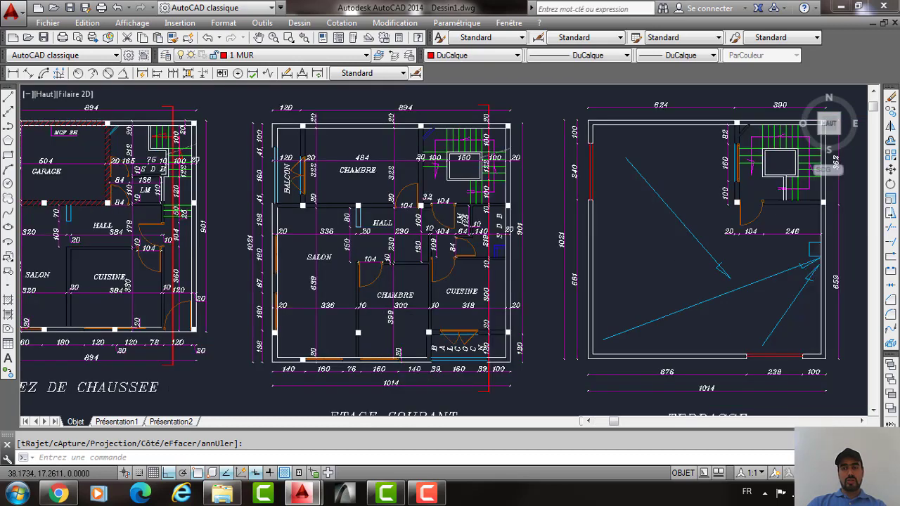
Examine the finished FACADE PRINCIPALE, FACADE LATERALE and COUPE drawings beside the floor plans.
scroll(661, 260, "up", 1)
scroll(440, 266, "down", 5)
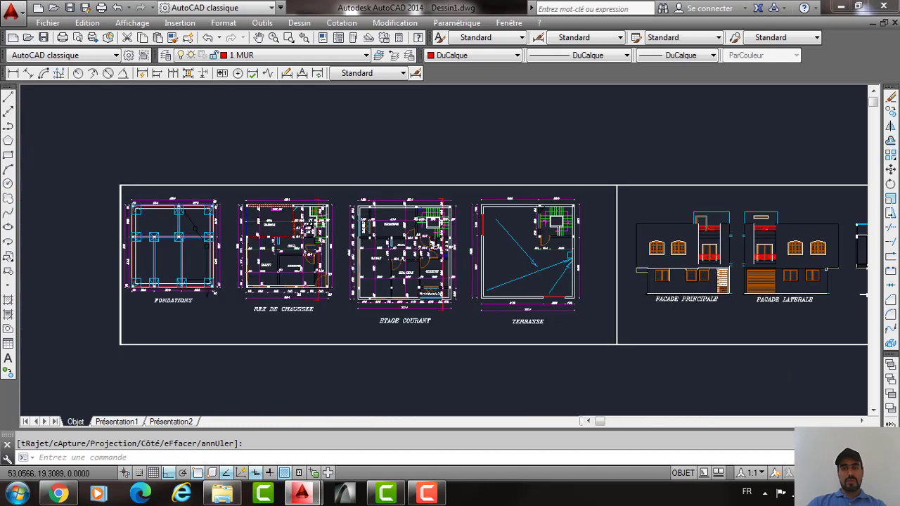
scroll(774, 269, "up", 5)
middle_click_drag(773, 270, 619, 280)
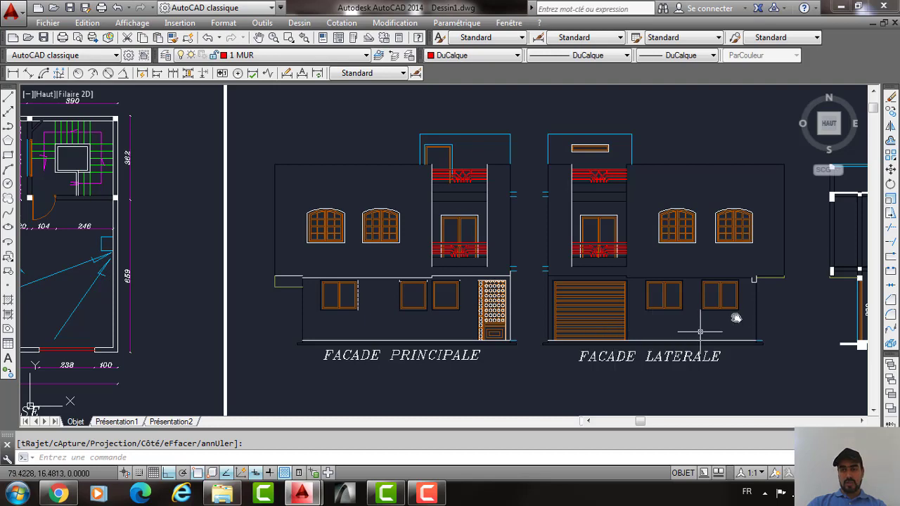
middle_click_drag(700, 331, 572, 328)
middle_click_drag(750, 318, 588, 312)
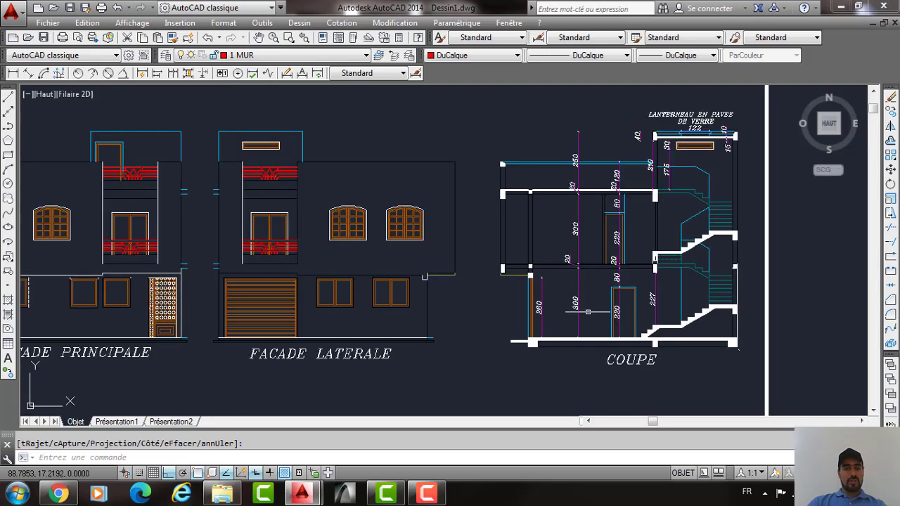
scroll(494, 318, "down", 2)
middle_click_drag(472, 320, 603, 263)
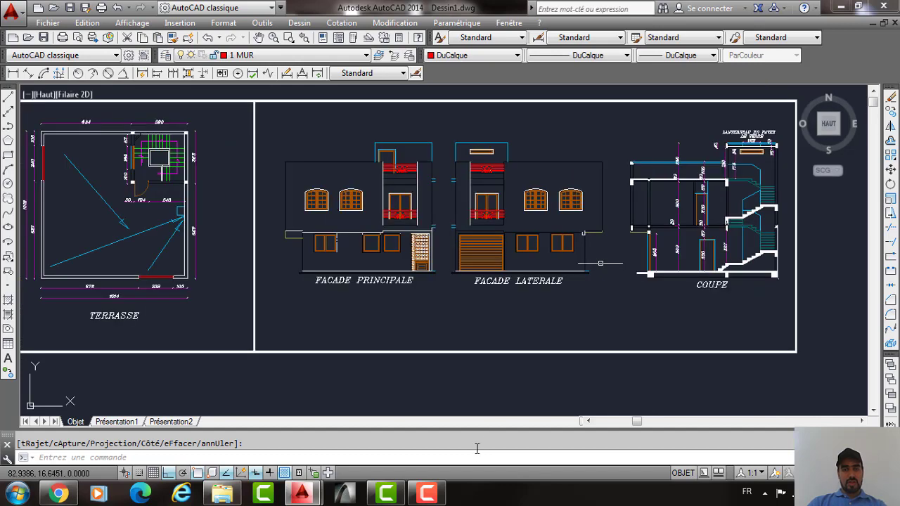
scroll(546, 272, "down", 2)
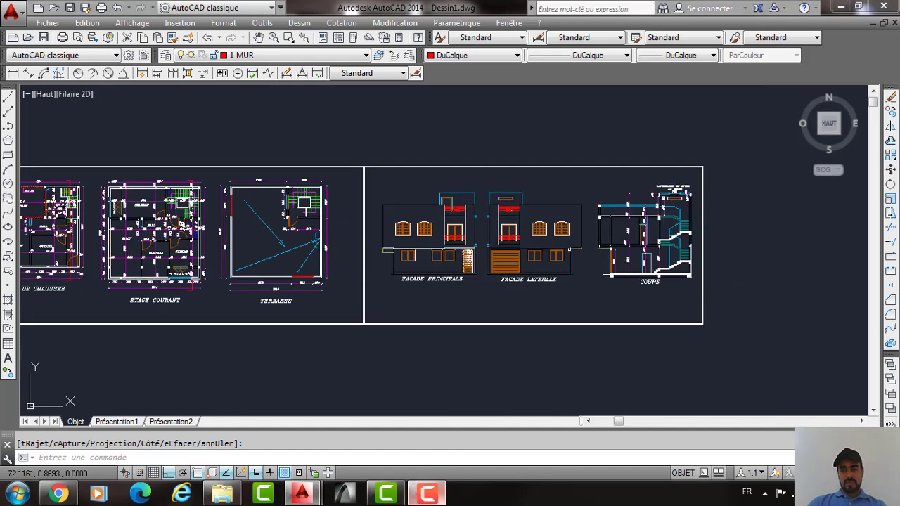